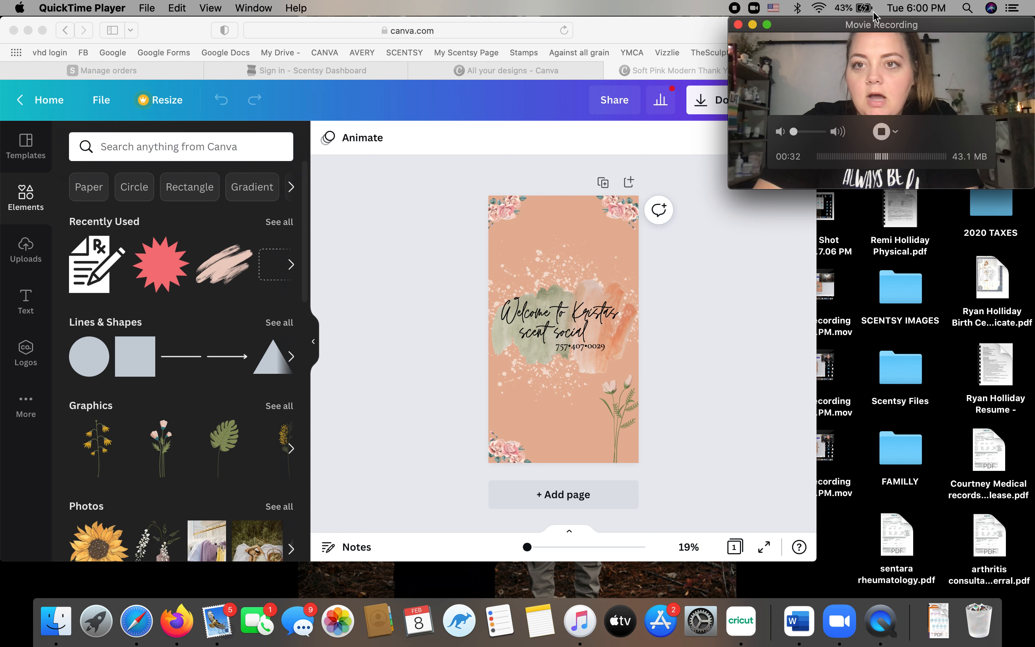
Move the movie recording window below the desktop files and resize the browser window so both fit side by side.
left_click_drag(804, 31, 806, 443)
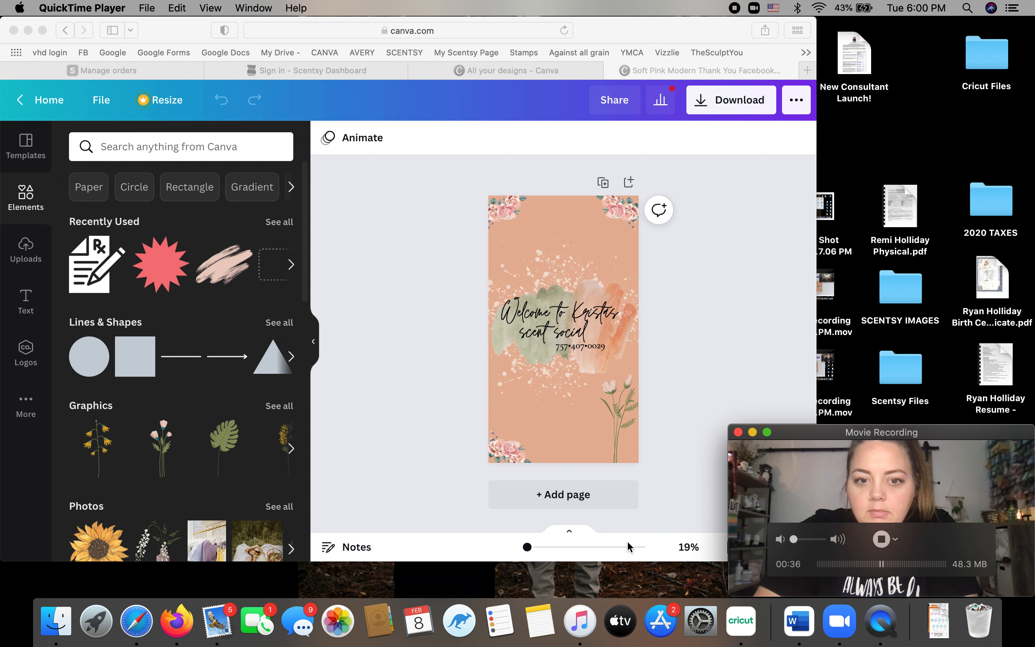
left_click(795, 138)
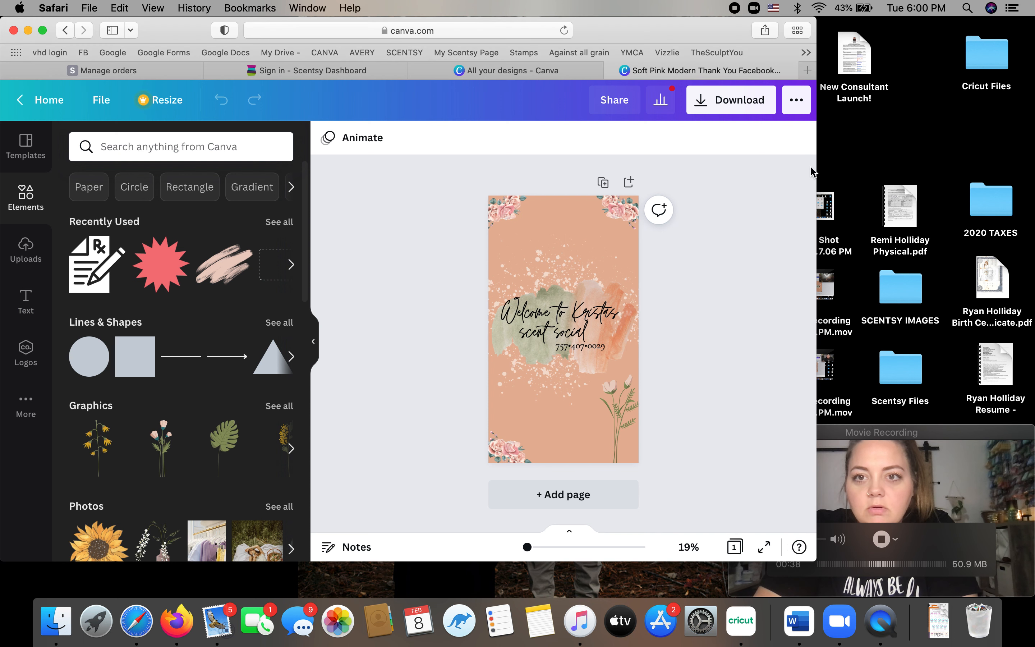
left_click_drag(833, 431, 835, 420)
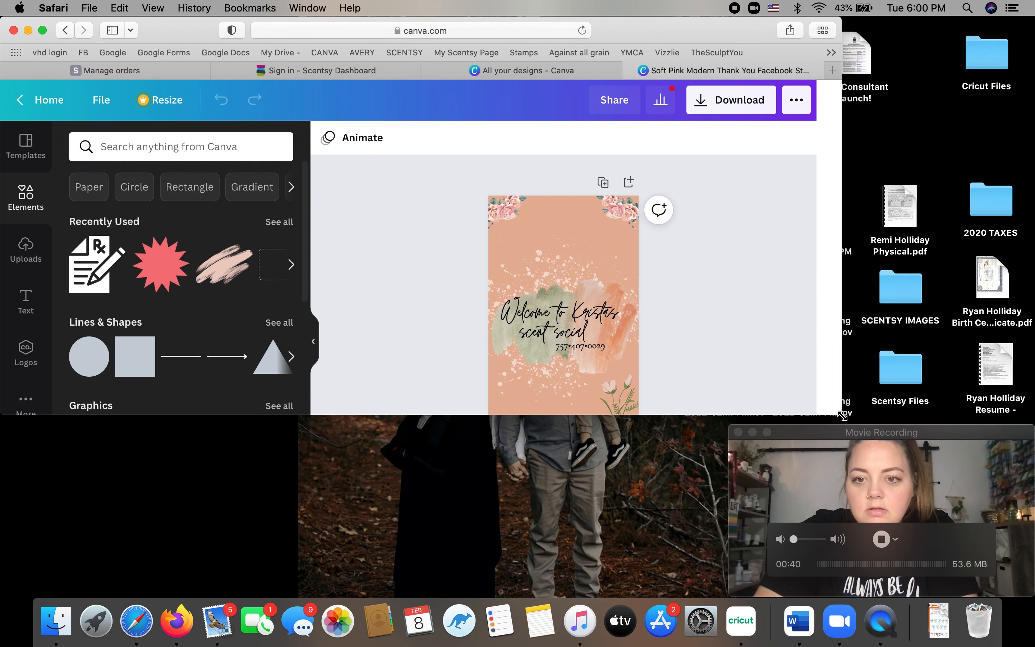
left_click_drag(748, 559, 758, 585)
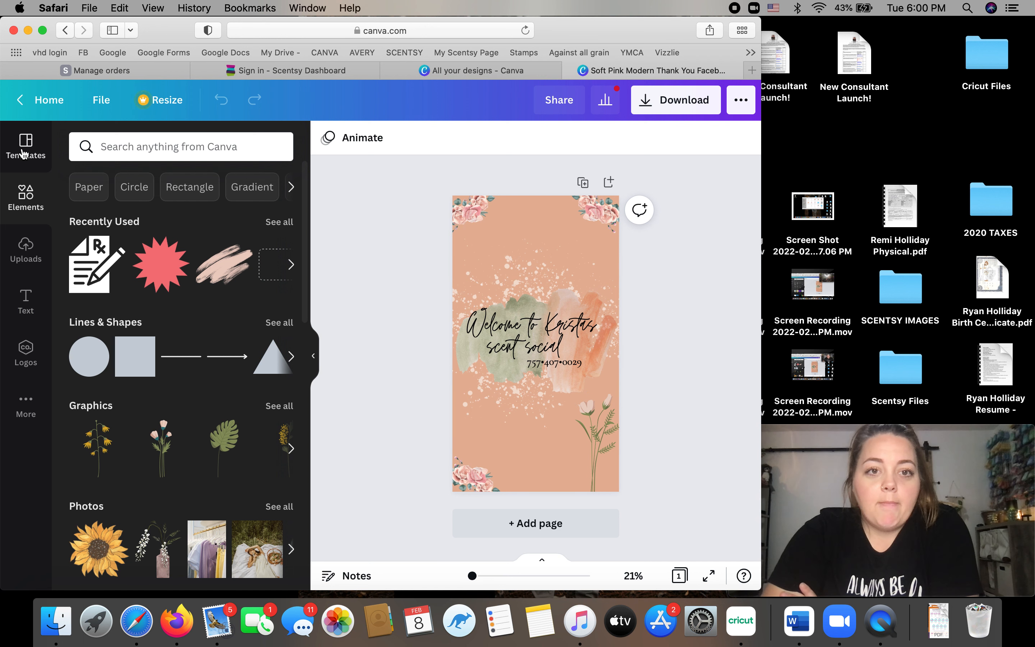
Leave the open story design for the Canva home page and close all the other browser tabs.
left_click(23, 155)
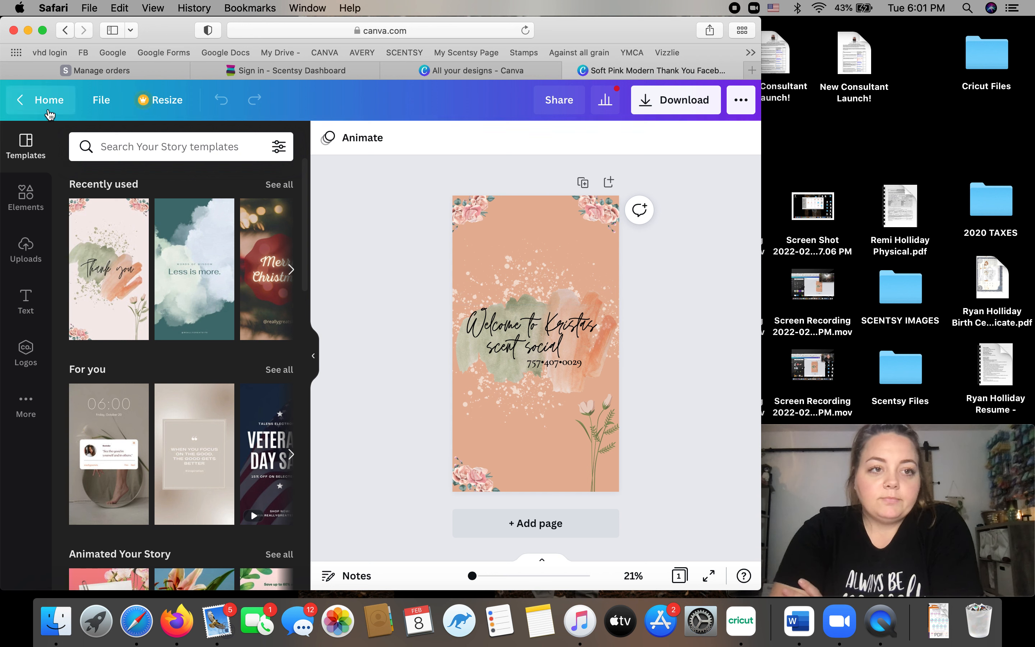
left_click(49, 110)
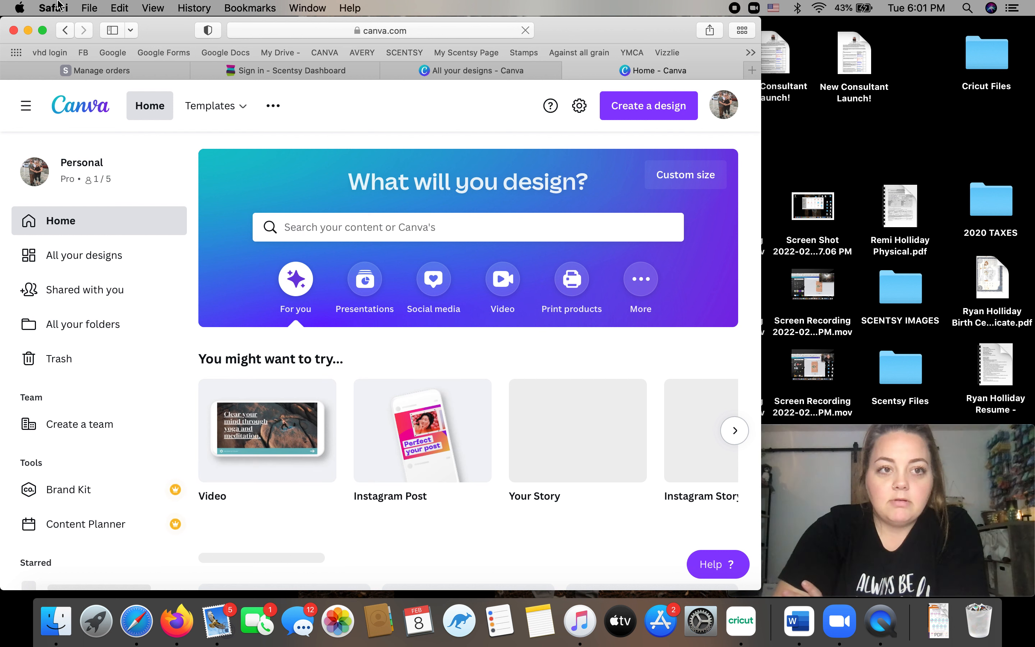
left_click(9, 72)
left_click(8, 72)
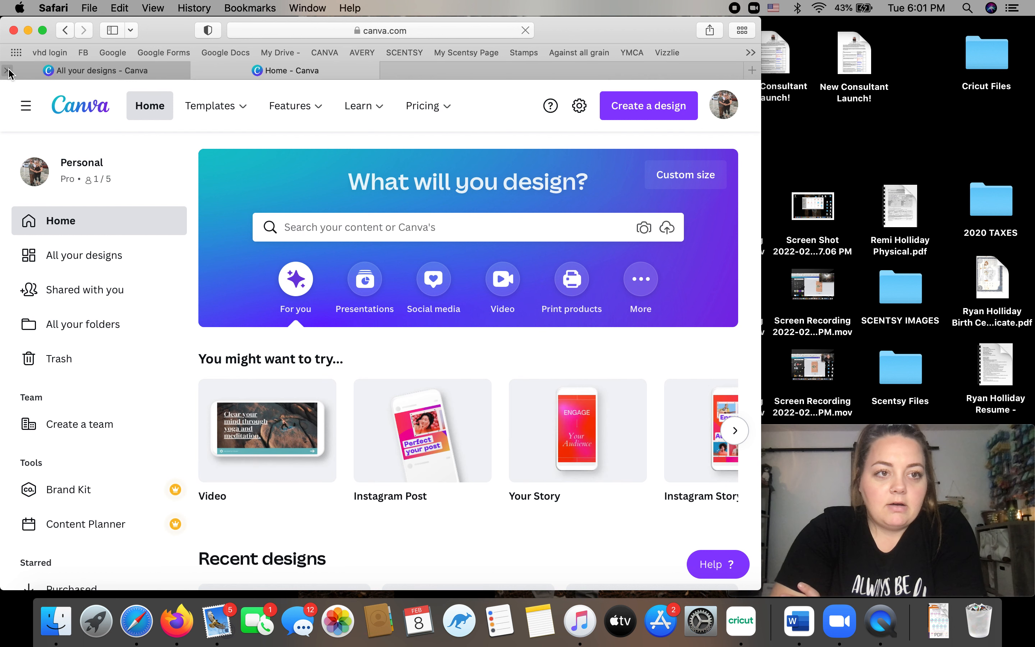
left_click(8, 72)
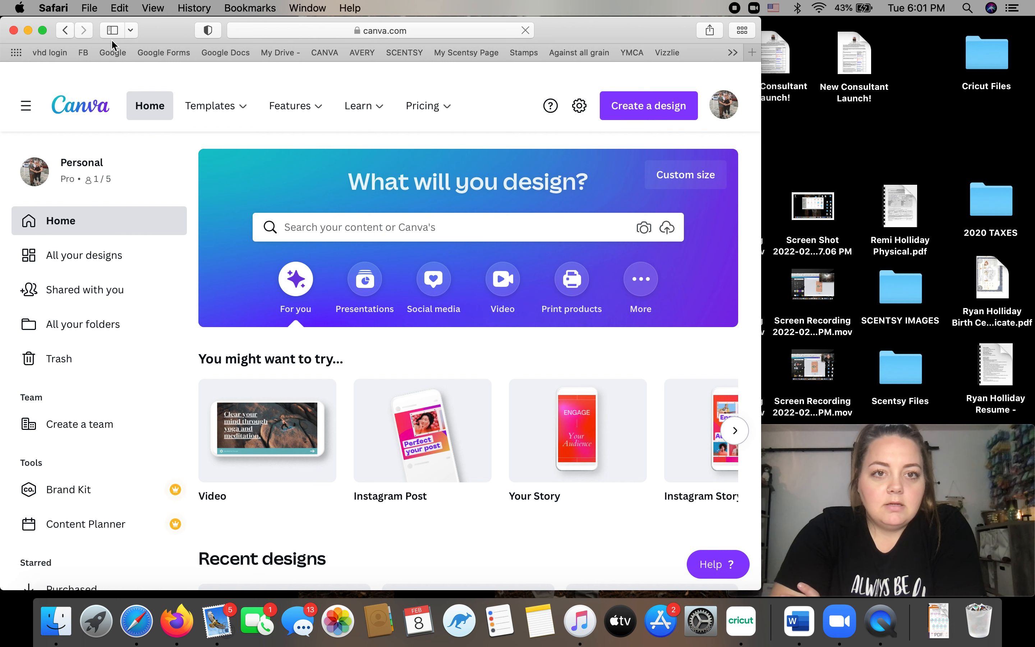
Open the overview of all designs and look through the existing labels, rack cards, stickers and posts.
scroll(341, 368, "down", 3)
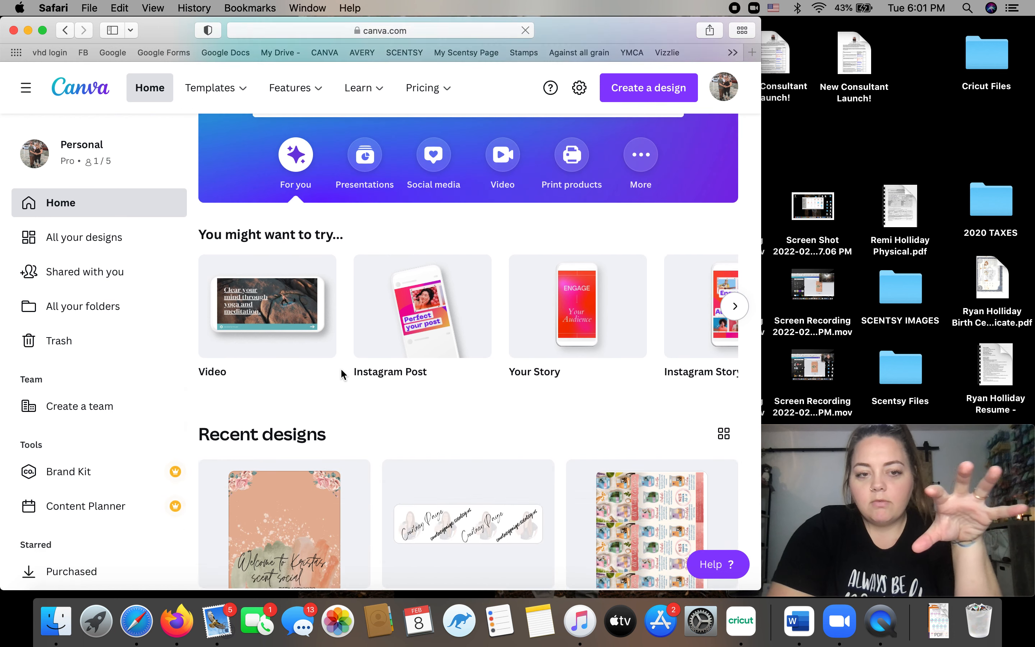
scroll(341, 368, "up", 3)
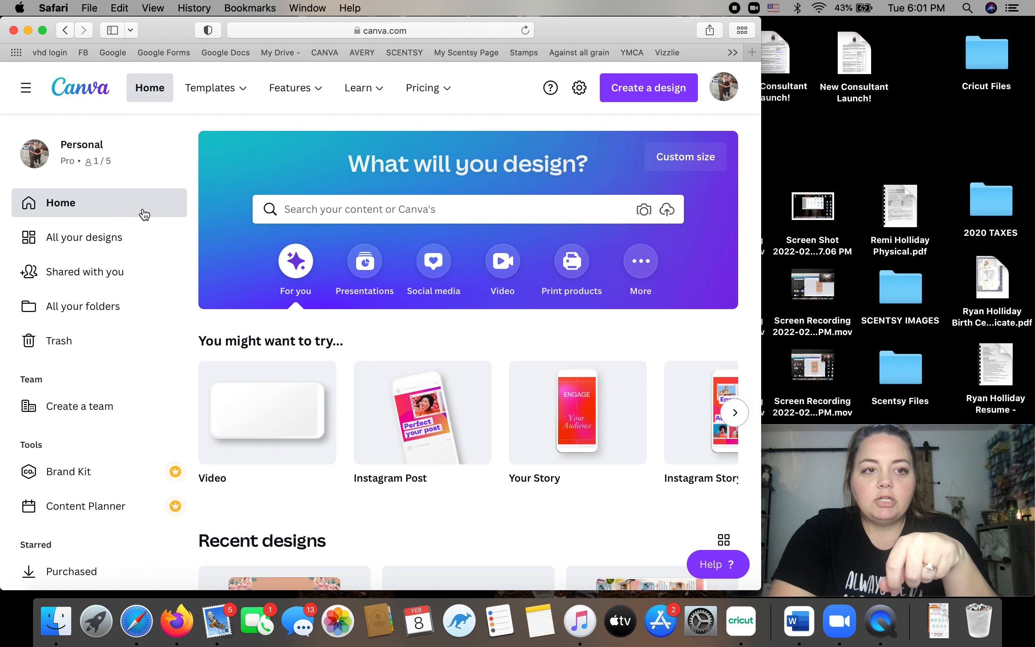
left_click(57, 242)
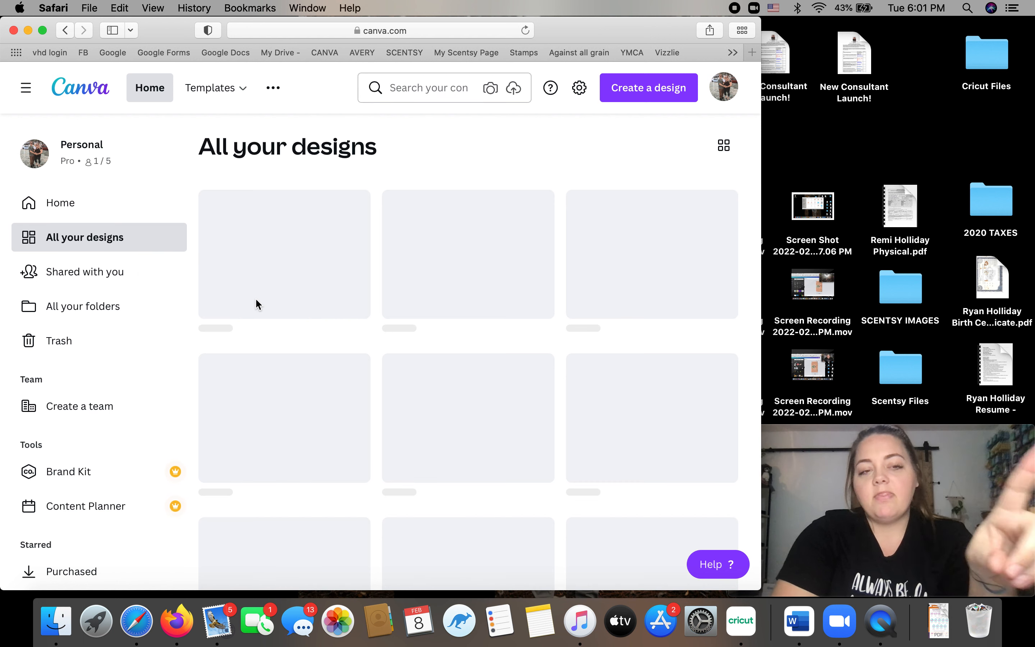
scroll(443, 410, "down", 7)
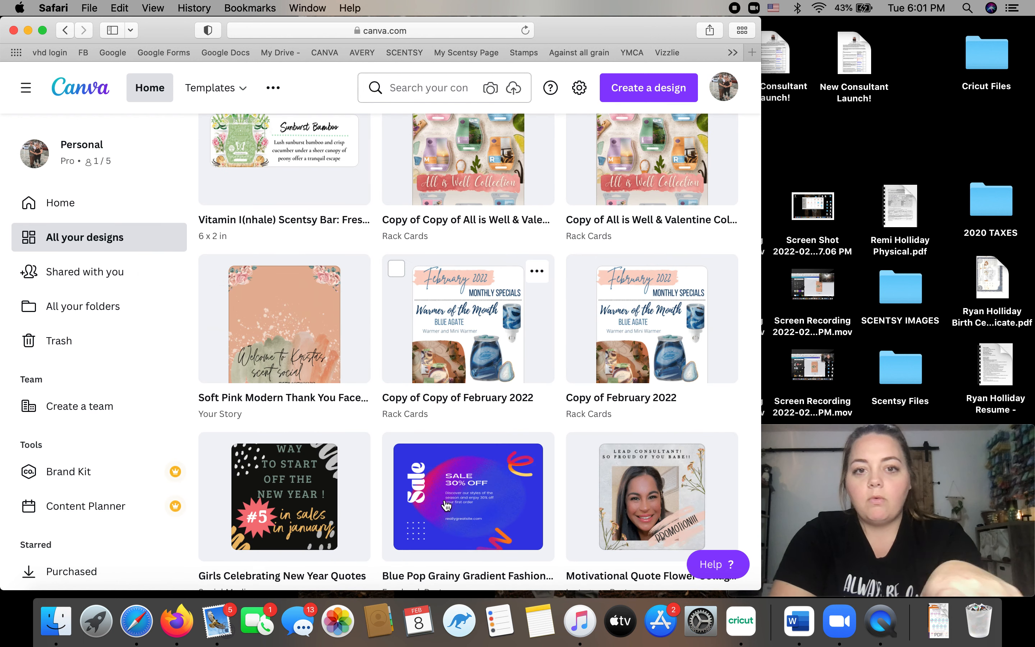
scroll(494, 330, "up", 4)
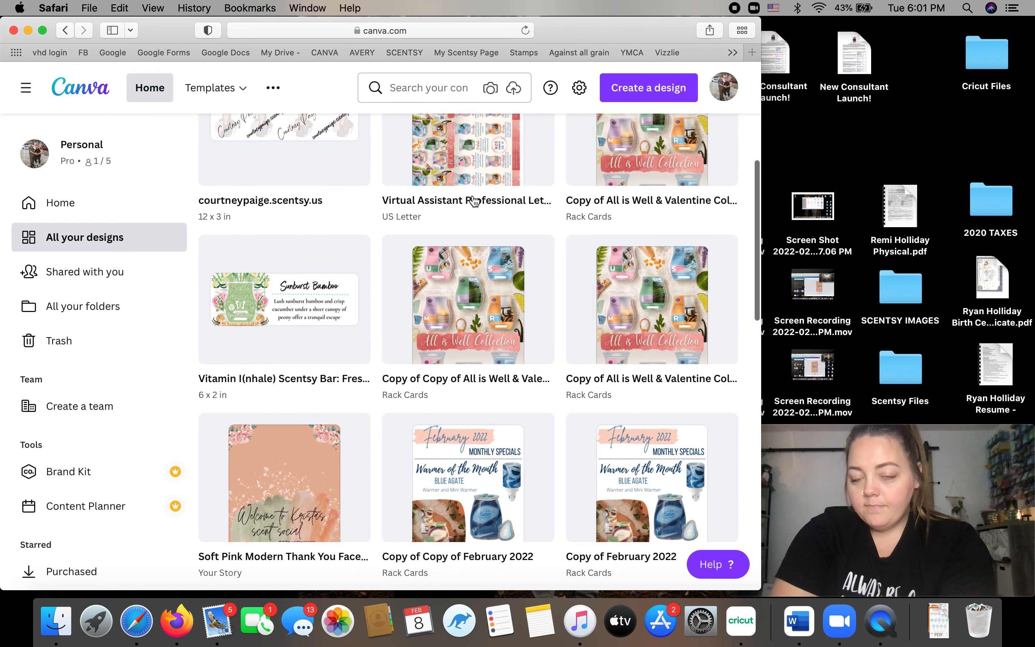
scroll(503, 307, "down", 6)
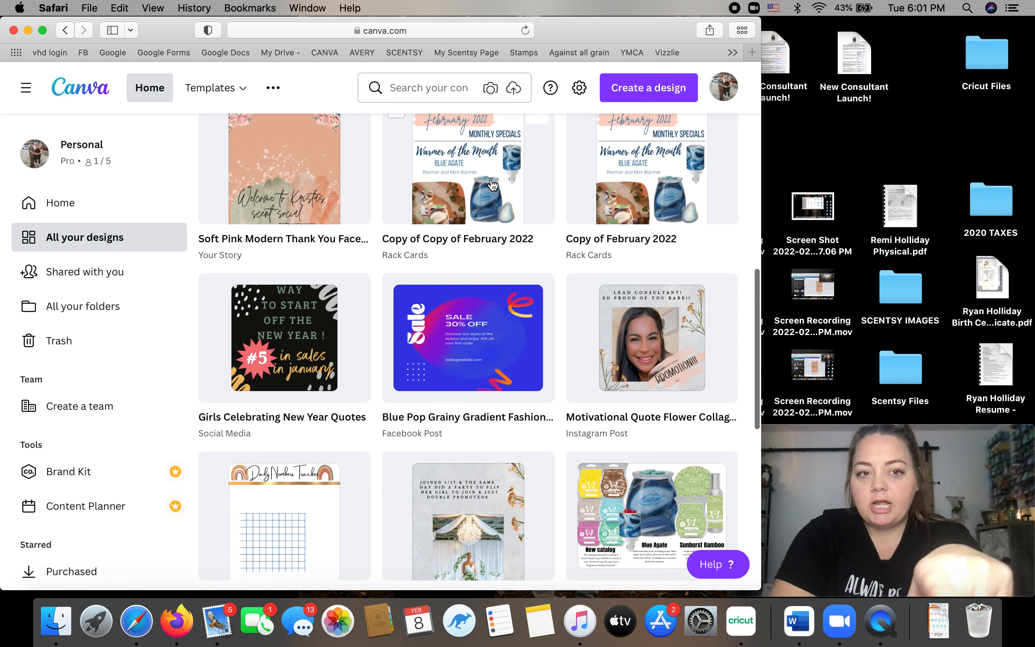
scroll(312, 331, "down", 4)
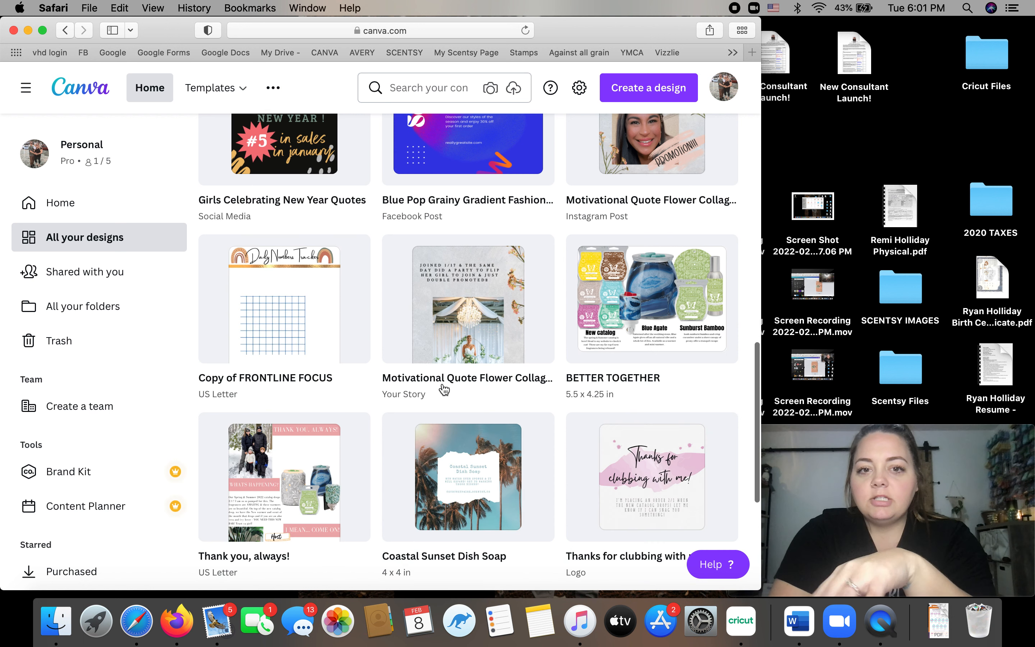
scroll(548, 368, "up", 3)
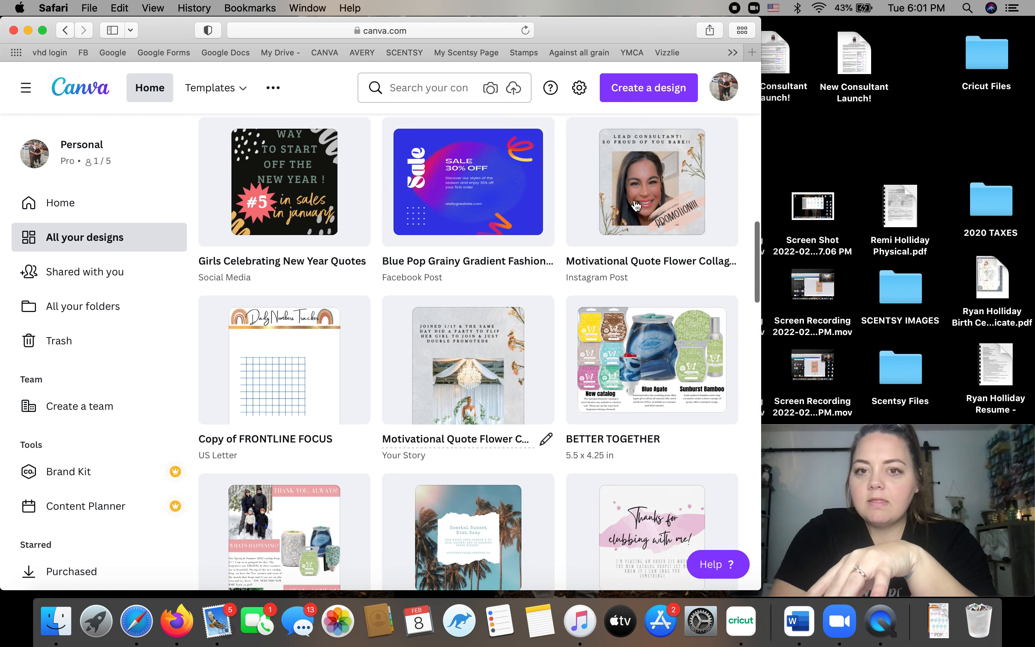
scroll(440, 380, "down", 10)
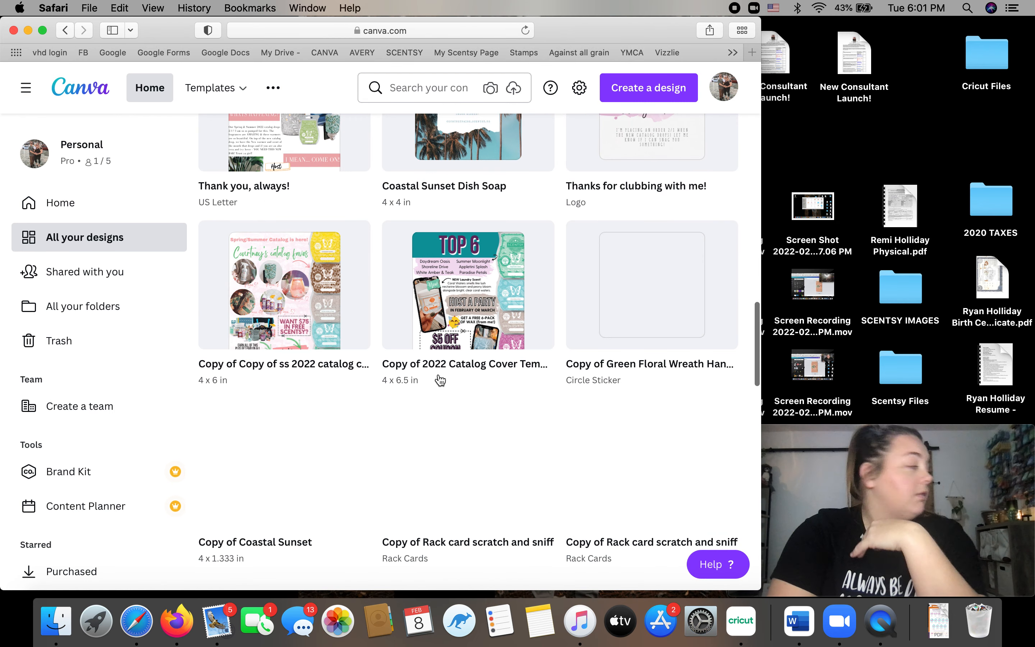
mouse_move(439, 380)
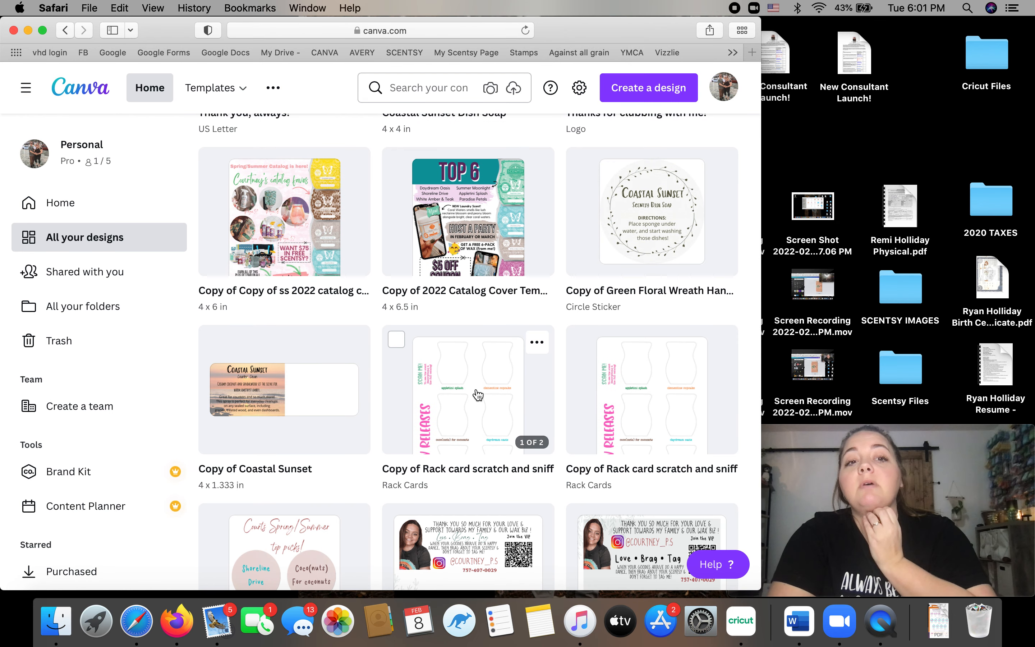
scroll(486, 345, "down", 4)
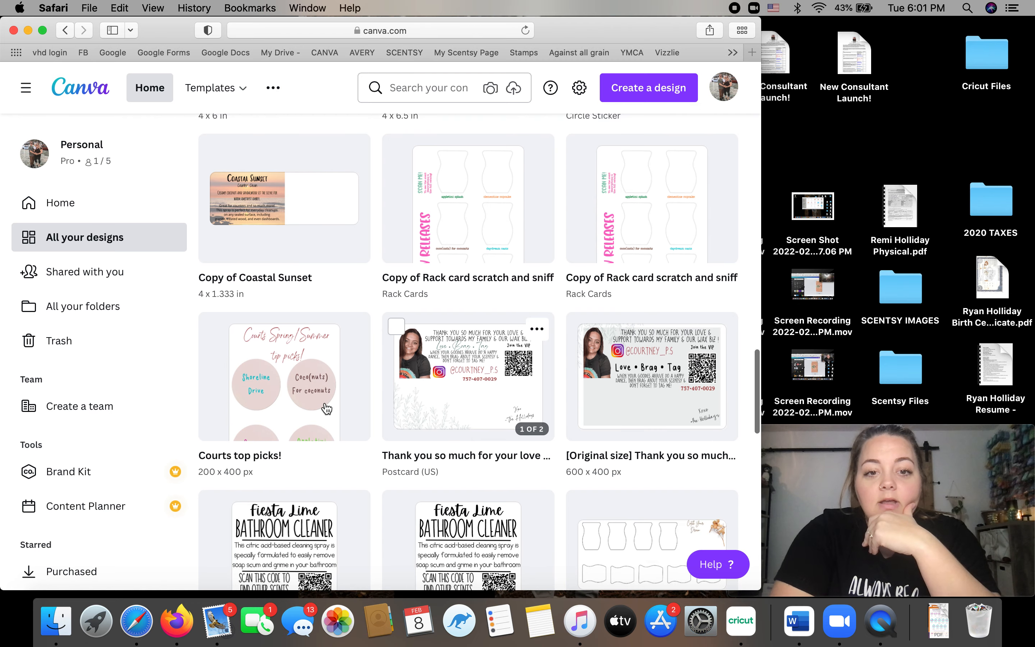
scroll(327, 409, "up", 10)
scroll(326, 408, "down", 15)
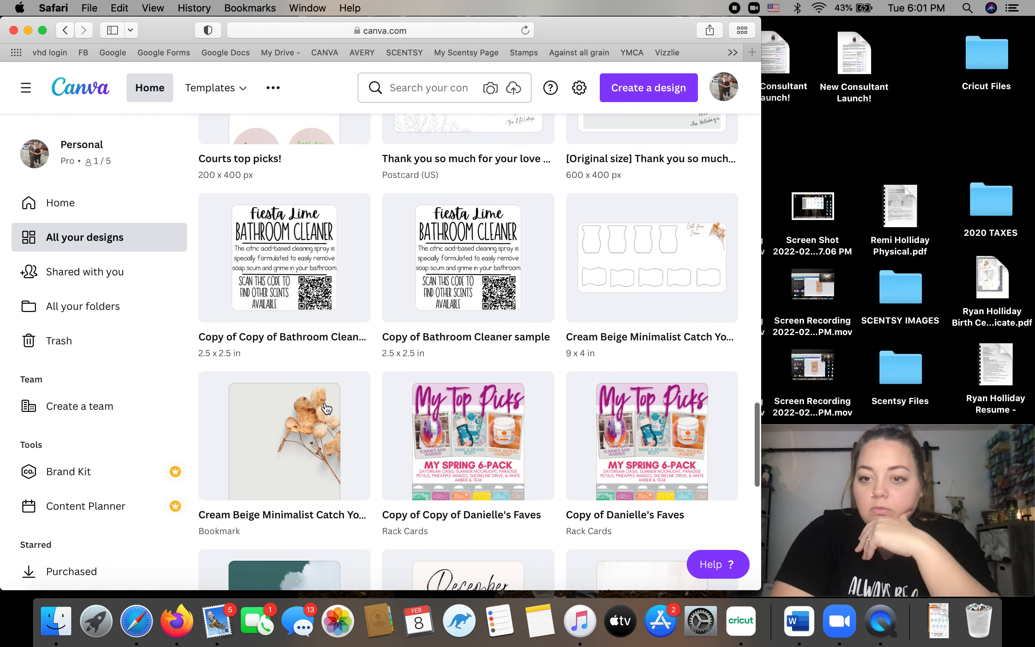
scroll(327, 409, "down", 10)
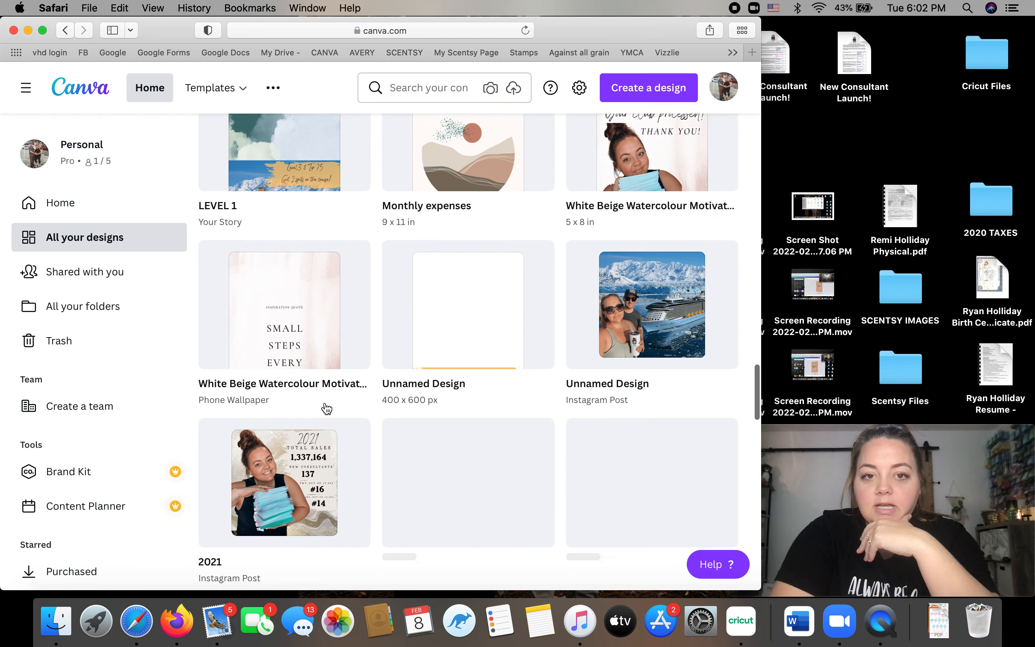
scroll(327, 409, "up", 10)
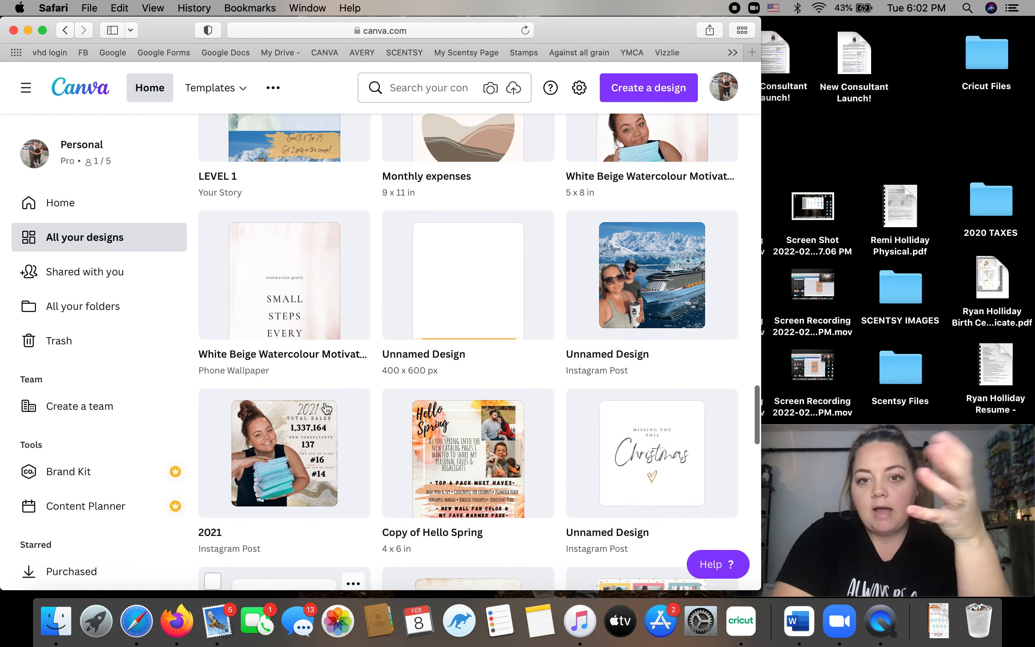
scroll(327, 408, "up", 15)
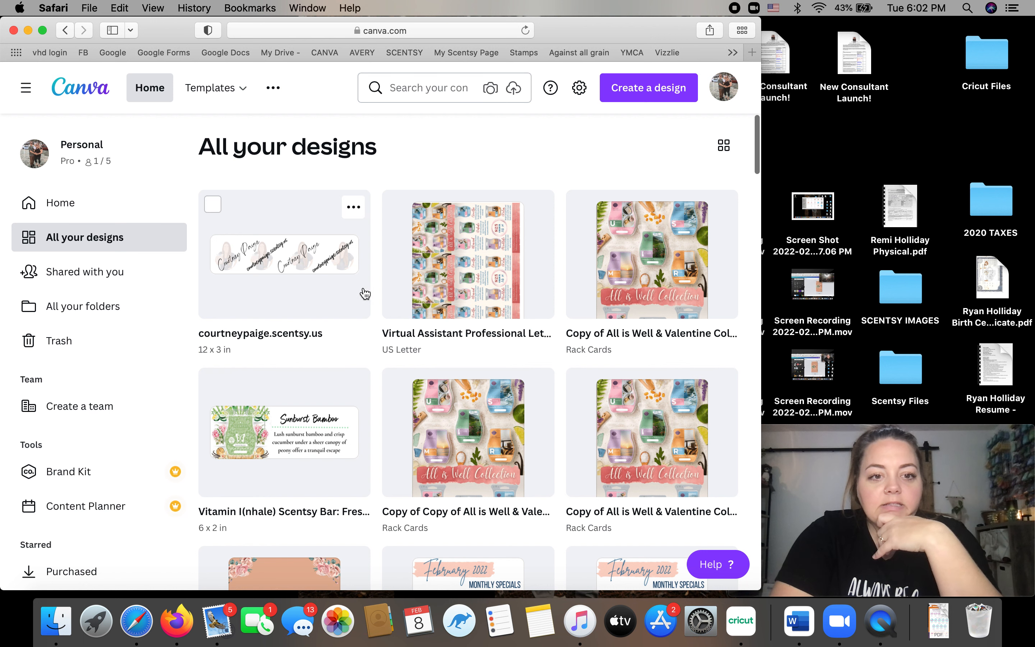
scroll(363, 293, "down", 6)
scroll(364, 293, "up", 4)
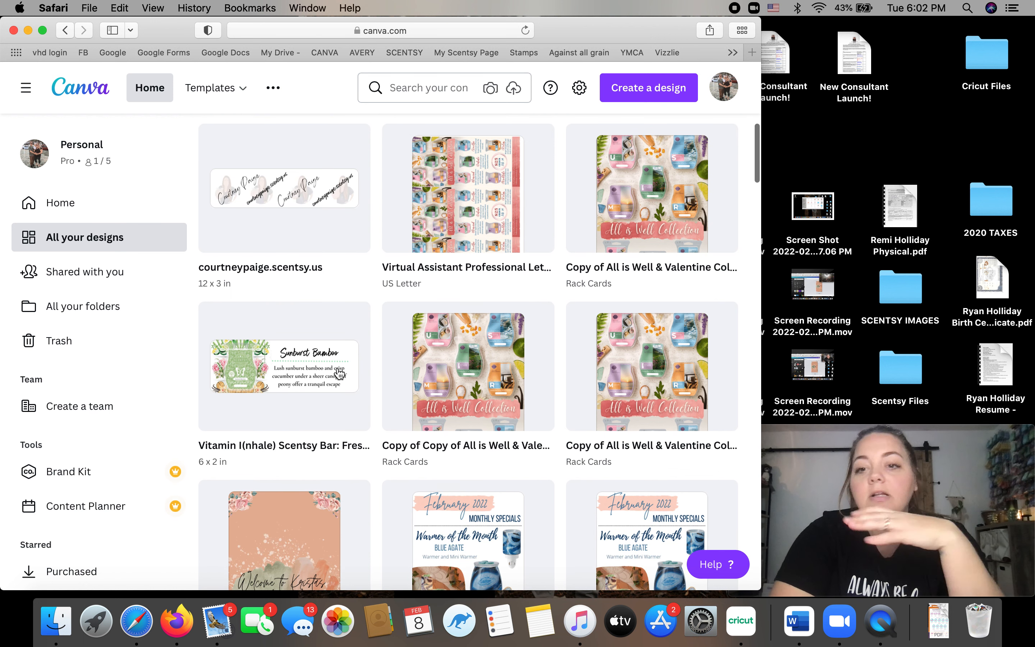
Open the 6 x 2 in Sunburst Bamboo label design and inspect its title and product image elements.
left_click(293, 332)
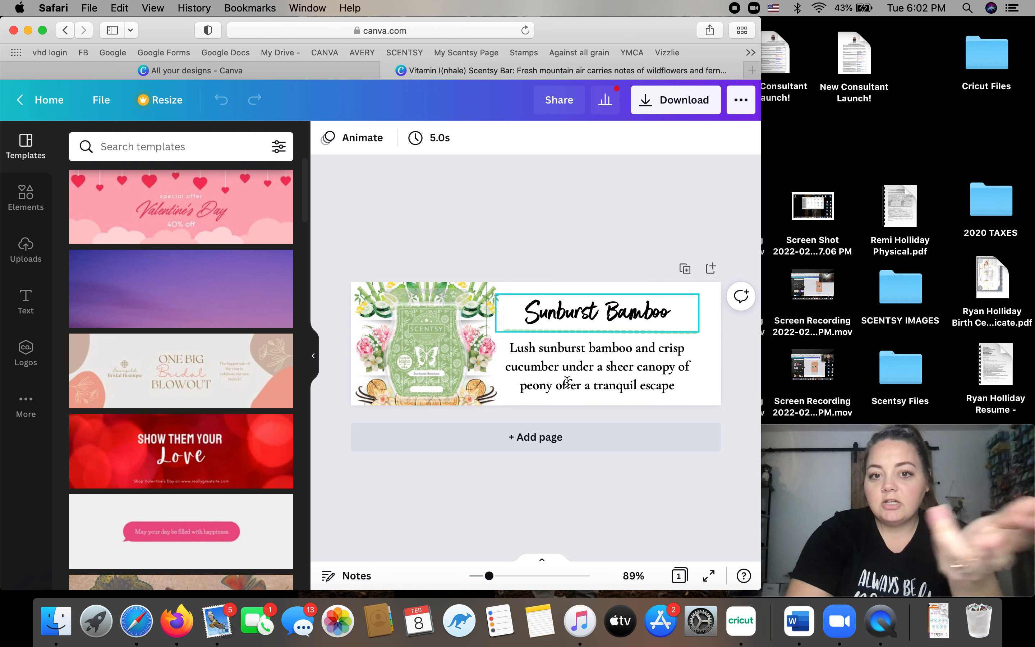
left_click(567, 317)
left_click(448, 356)
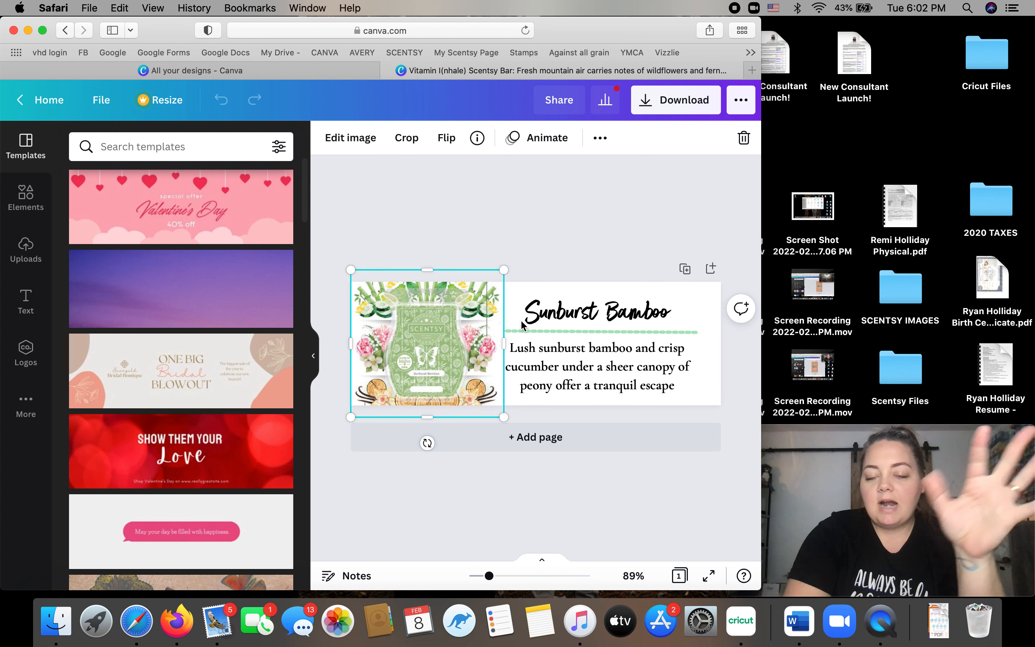
left_click(521, 269)
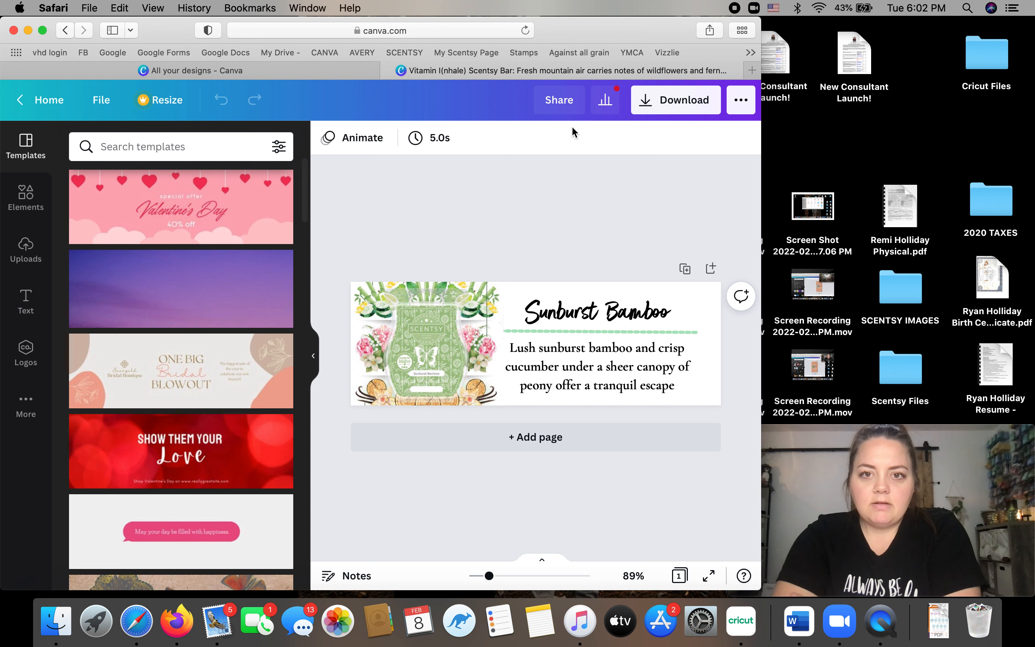
Examine the label design's publishing and sharing options as well as its resize options.
left_click(750, 99)
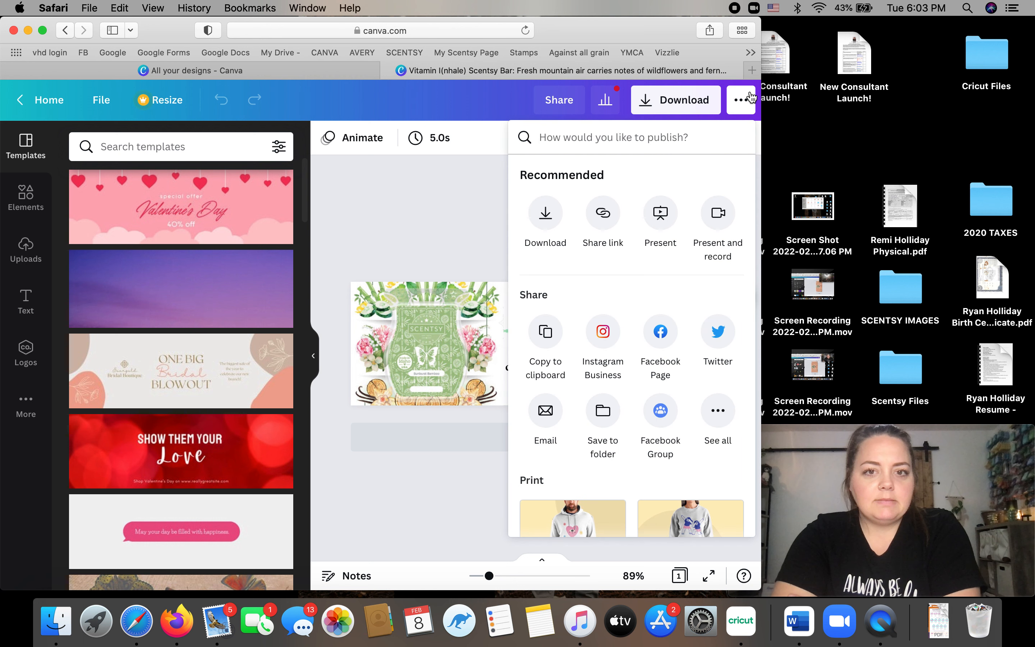
scroll(601, 354, "down", 3)
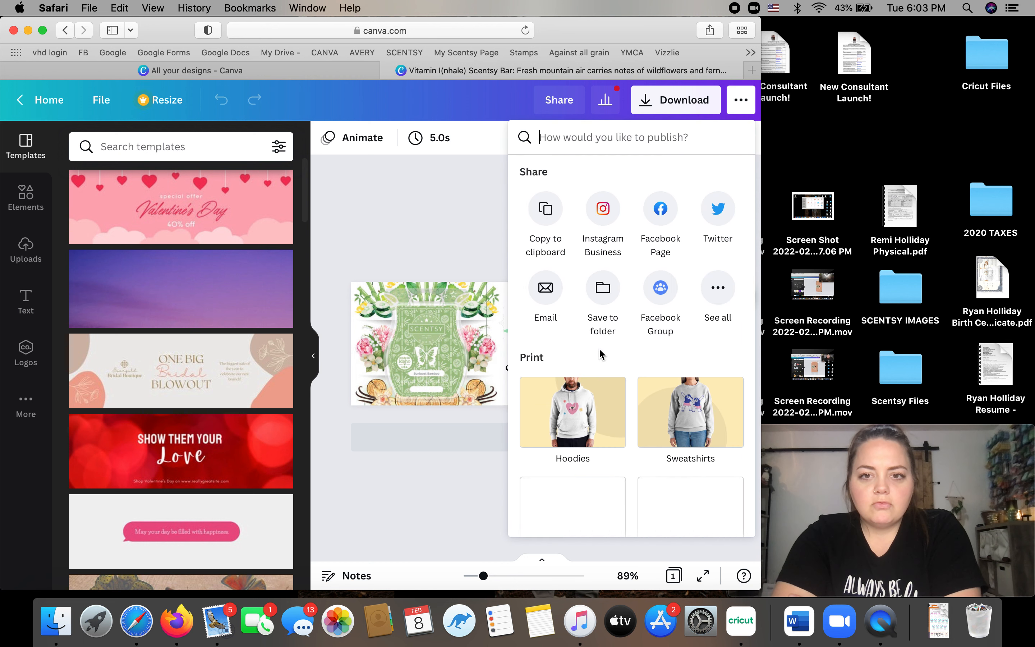
scroll(599, 356, "up", 1)
scroll(595, 343, "down", 3)
scroll(588, 324, "down", 2)
scroll(569, 278, "up", 6)
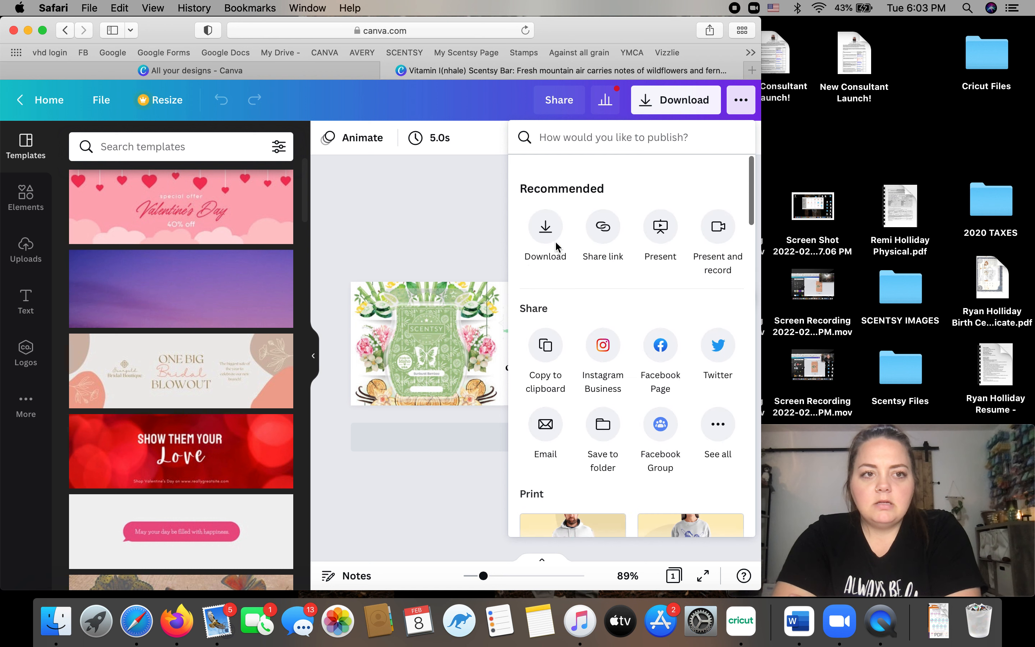
left_click(145, 103)
left_click(144, 103)
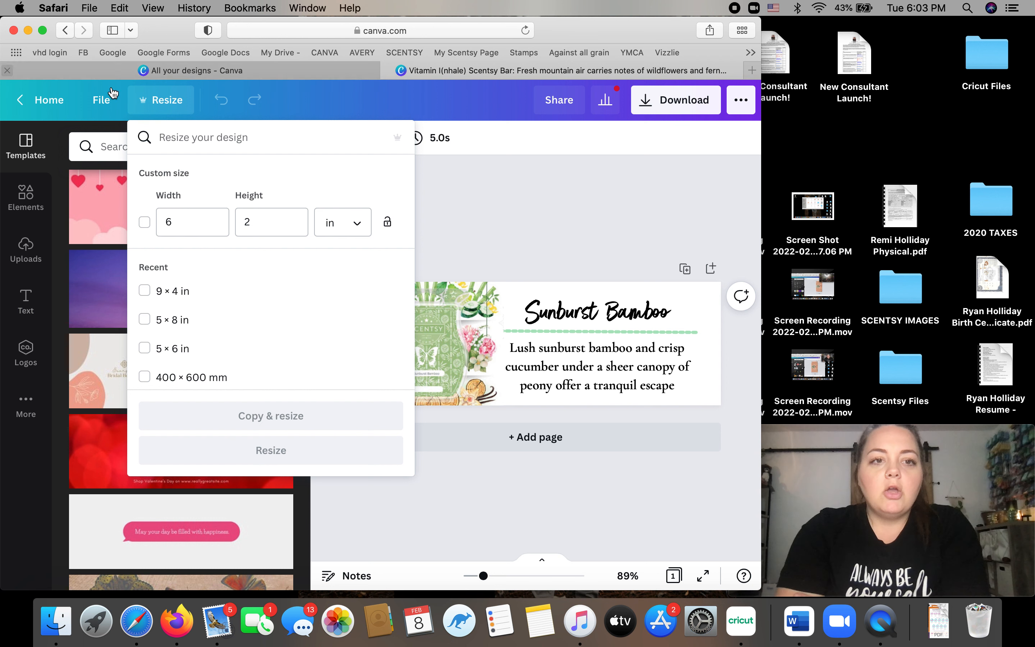
Return to the home page and create a new custom-size design 4 in wide and 6 in high.
left_click(26, 106)
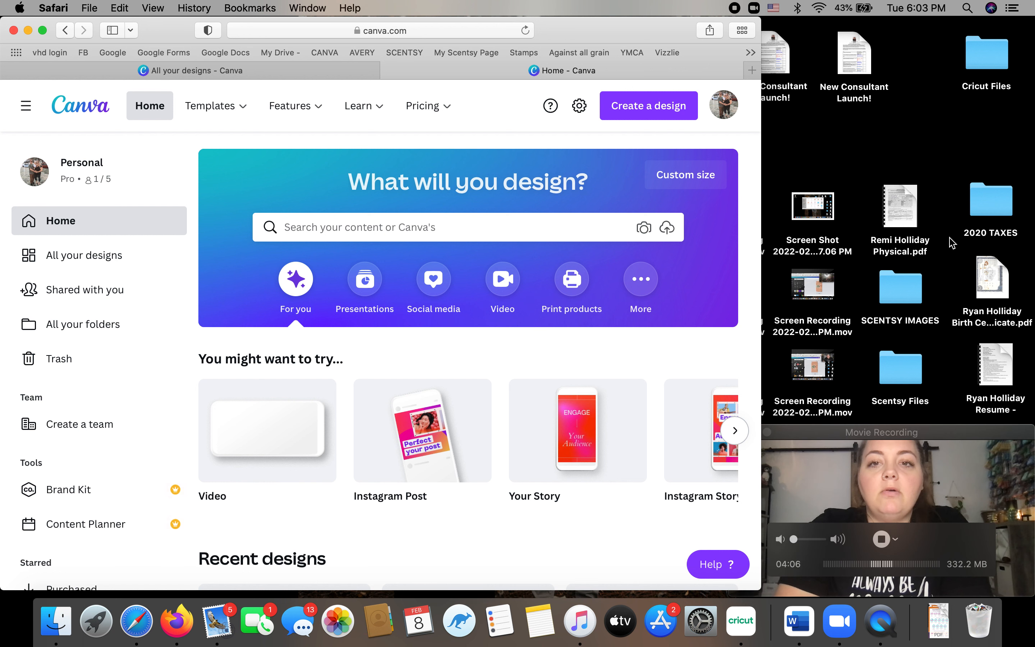
left_click(679, 175)
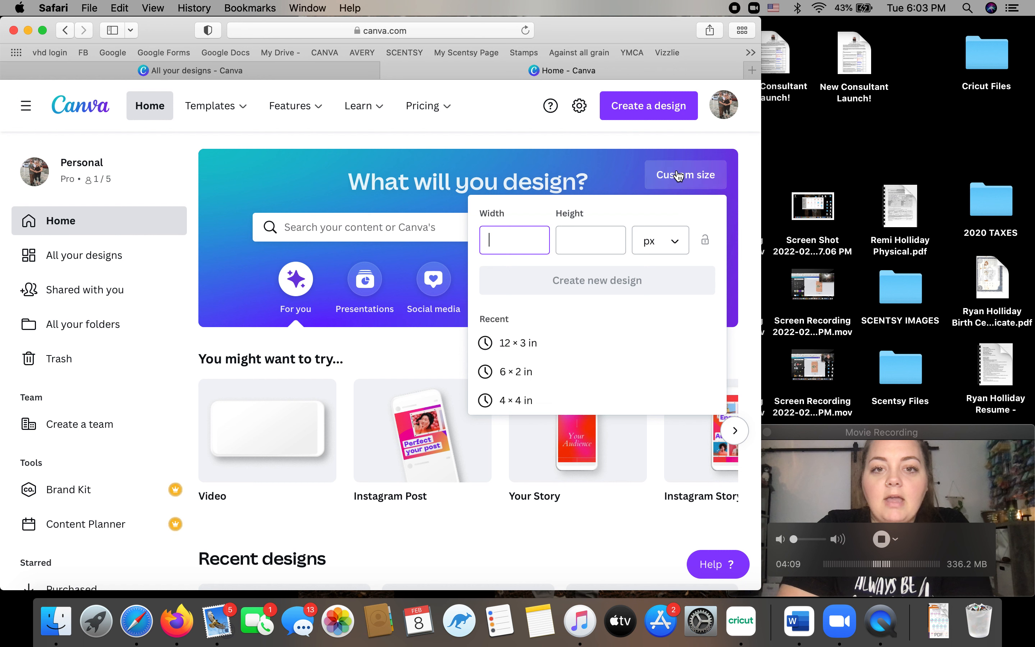
left_click(648, 248)
left_click(650, 267)
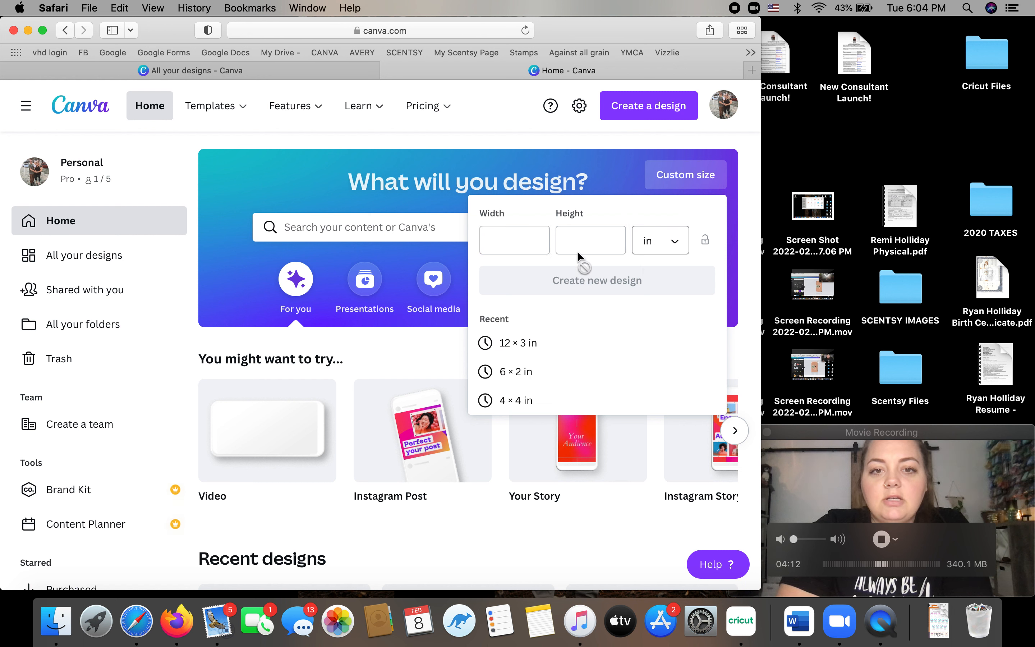
left_click(530, 241)
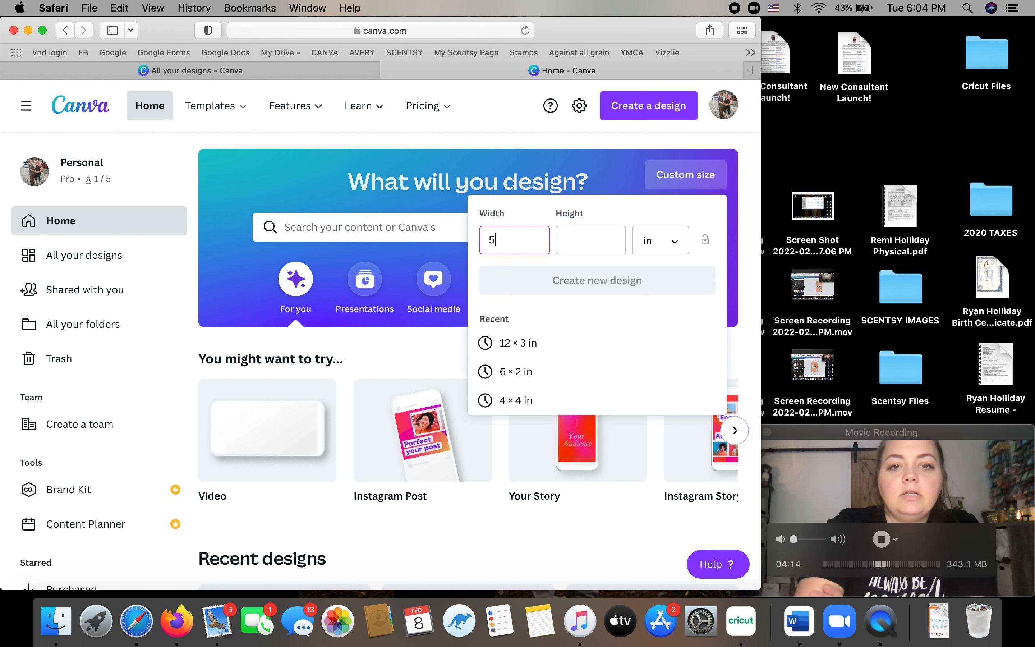
left_click(559, 231)
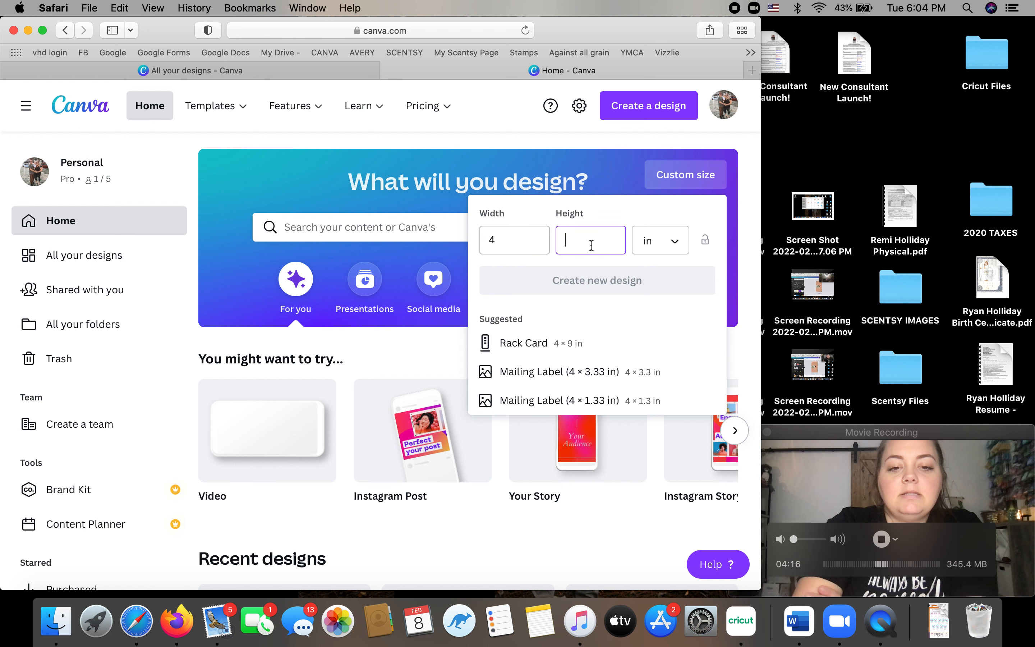
type("6")
key("Return")
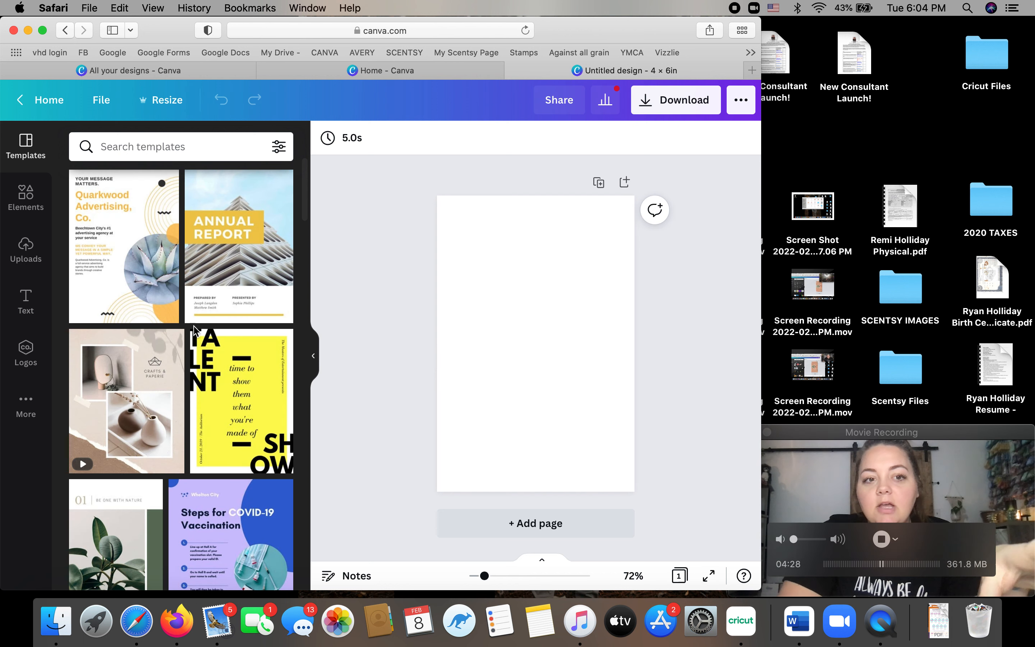
Find the beige floral Journal template and apply it to the blank page, checking its flower, text and background elements.
scroll(183, 395, "down", 15)
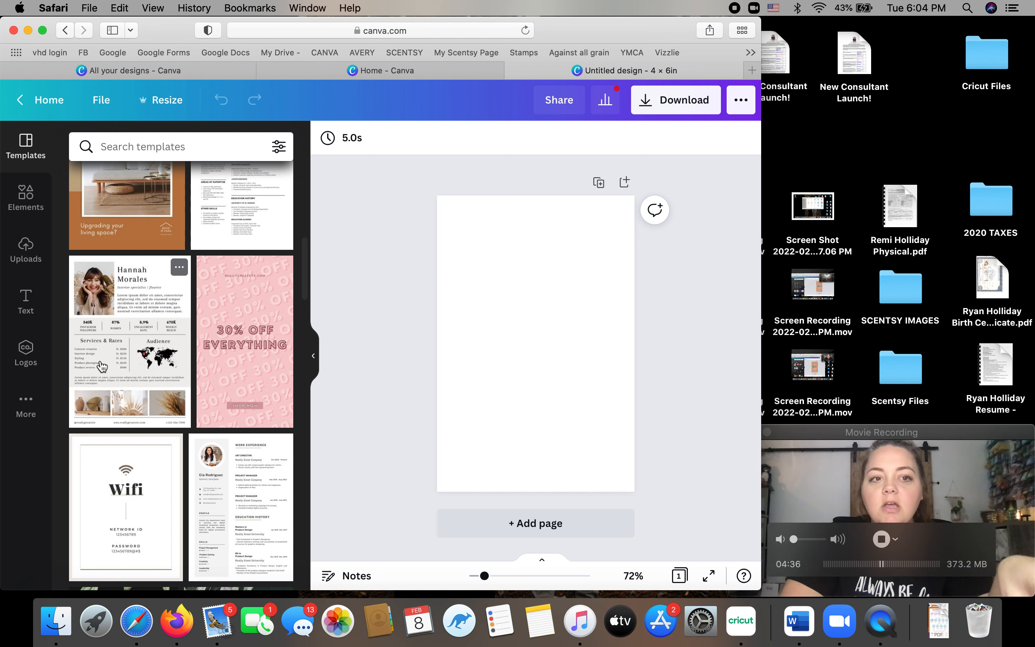
scroll(155, 390, "down", 5)
scroll(155, 391, "down", 8)
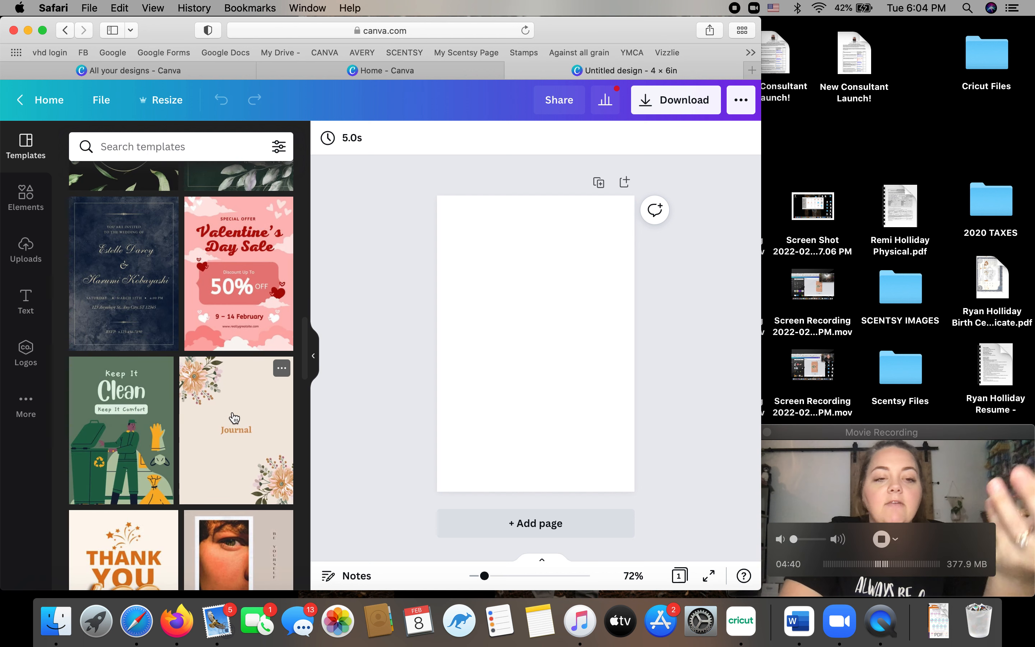
left_click(238, 400)
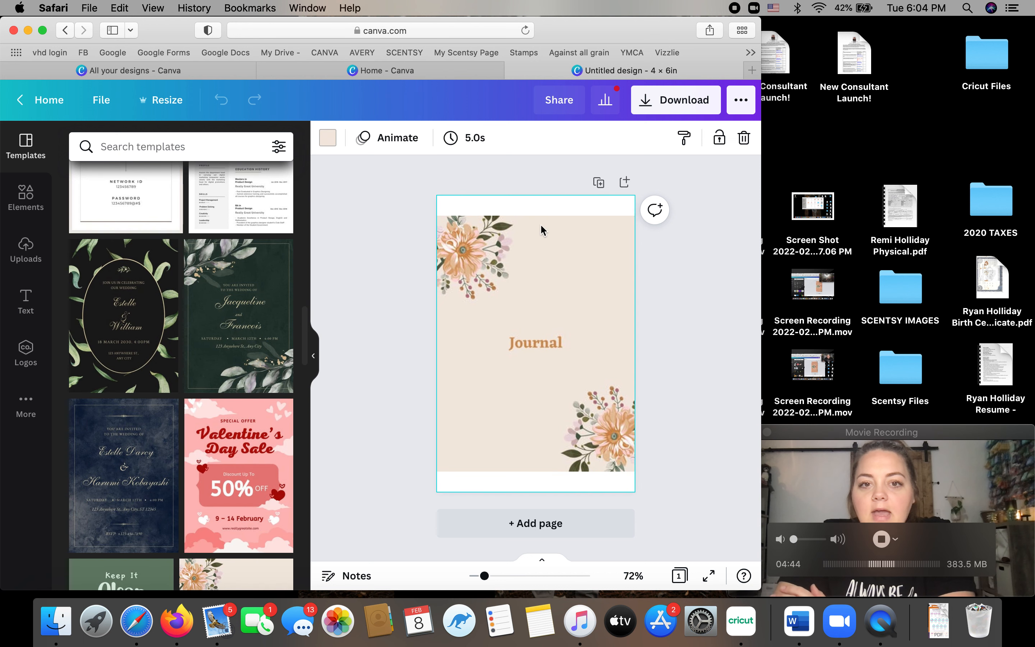
left_click(513, 234)
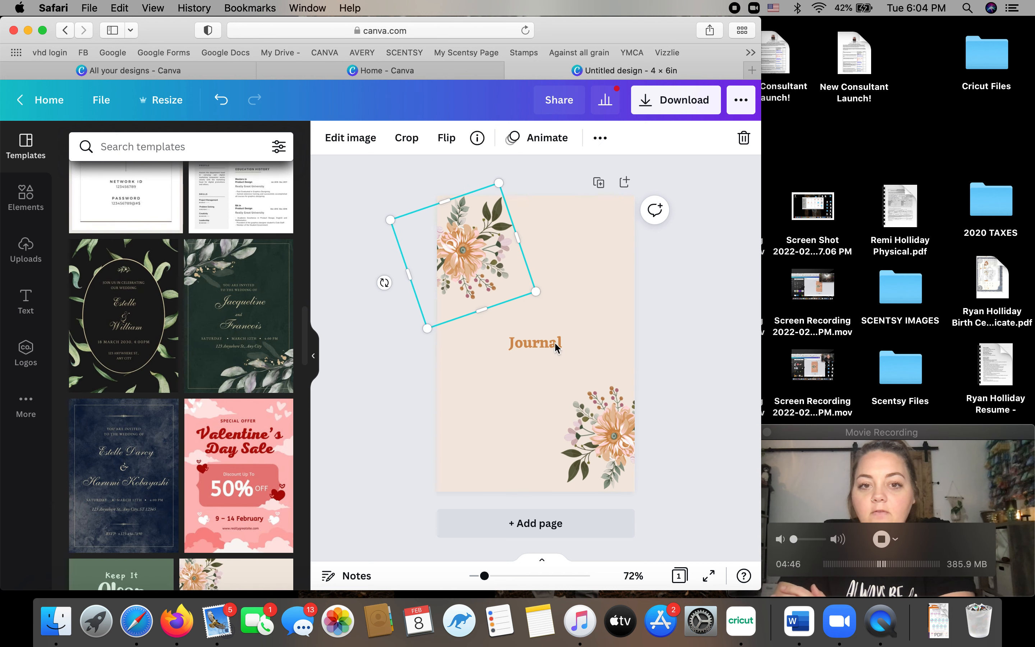
left_click(542, 342)
left_click(578, 209)
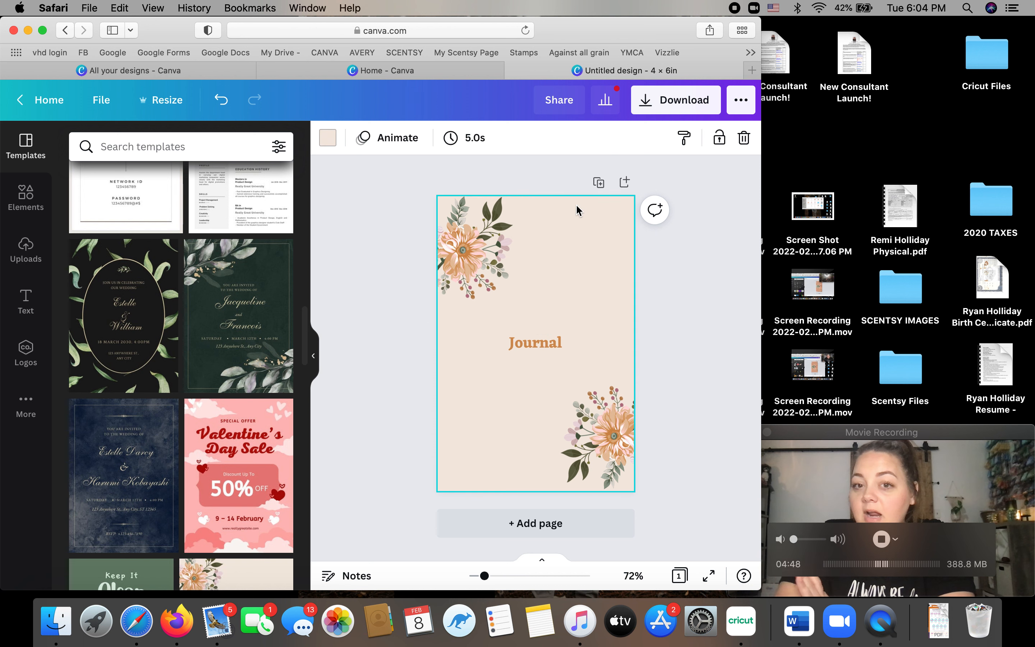
Shift the flower in the page's upper-left corner slightly up and inward, and set its transparency to 38.
left_click(459, 225)
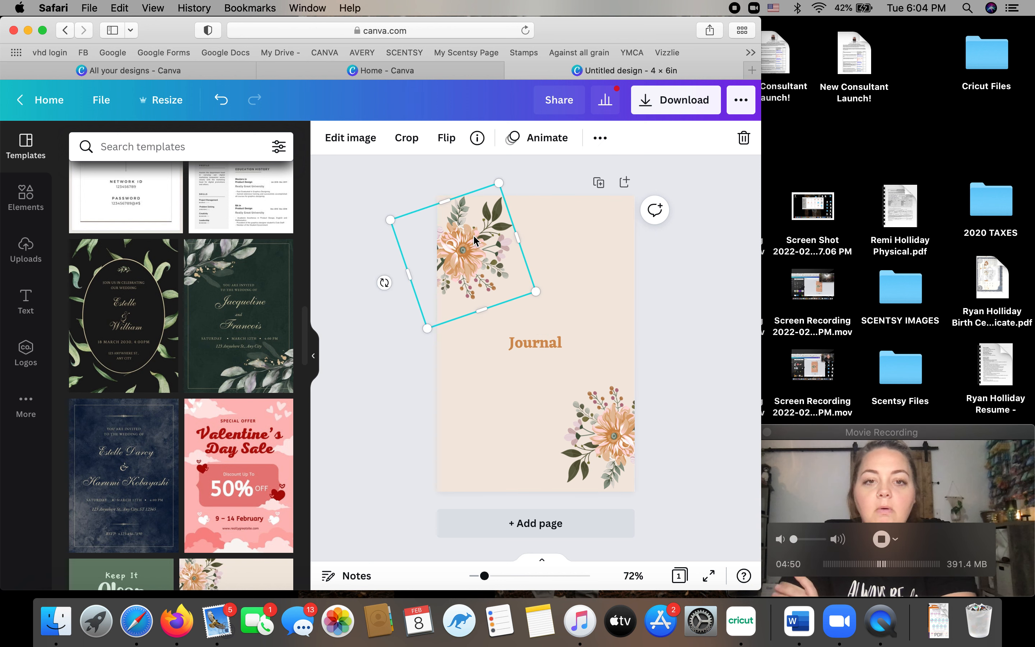
left_click_drag(474, 239, 474, 200)
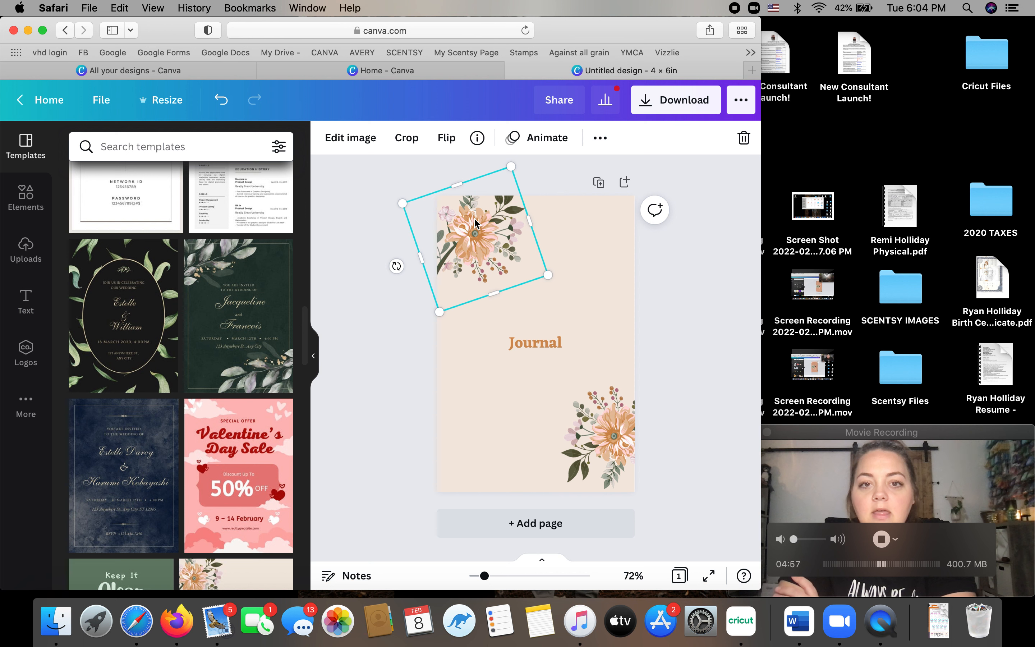
left_click(592, 147)
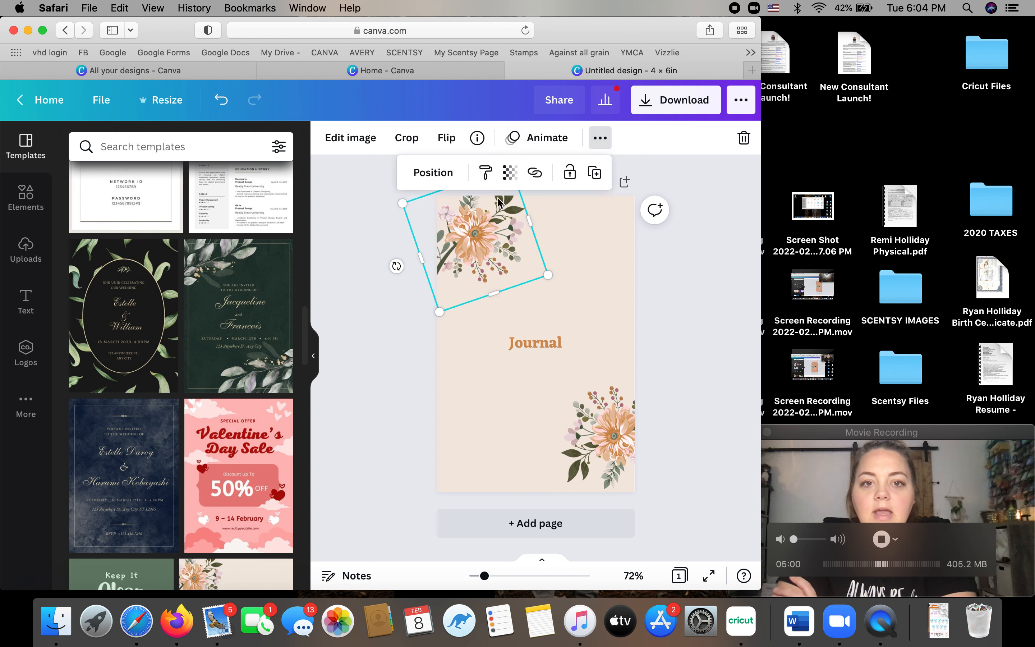
left_click(510, 173)
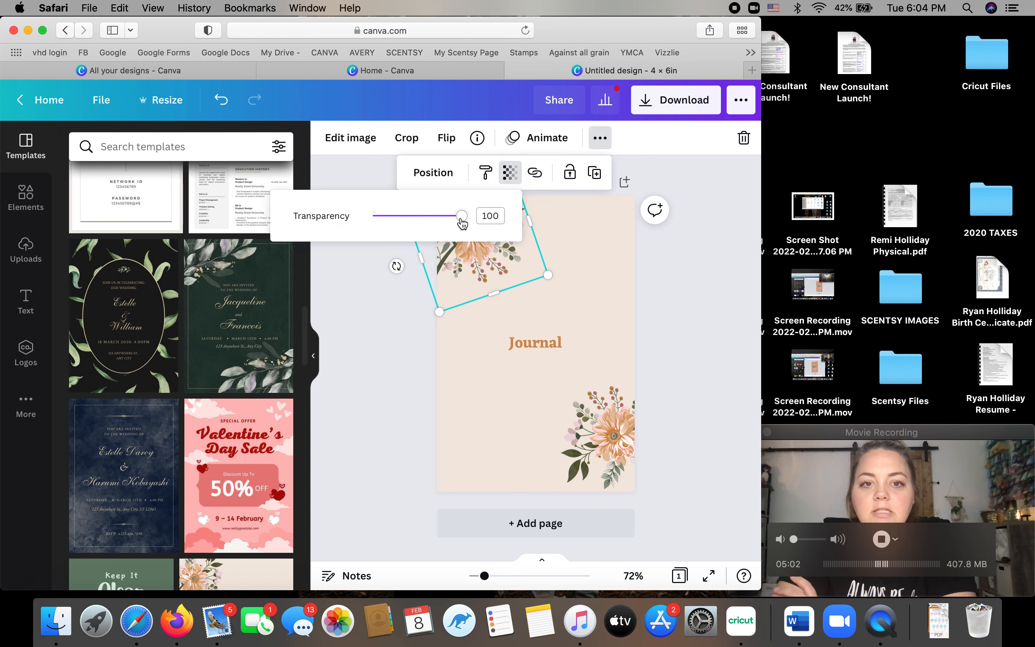
left_click_drag(448, 223, 404, 238)
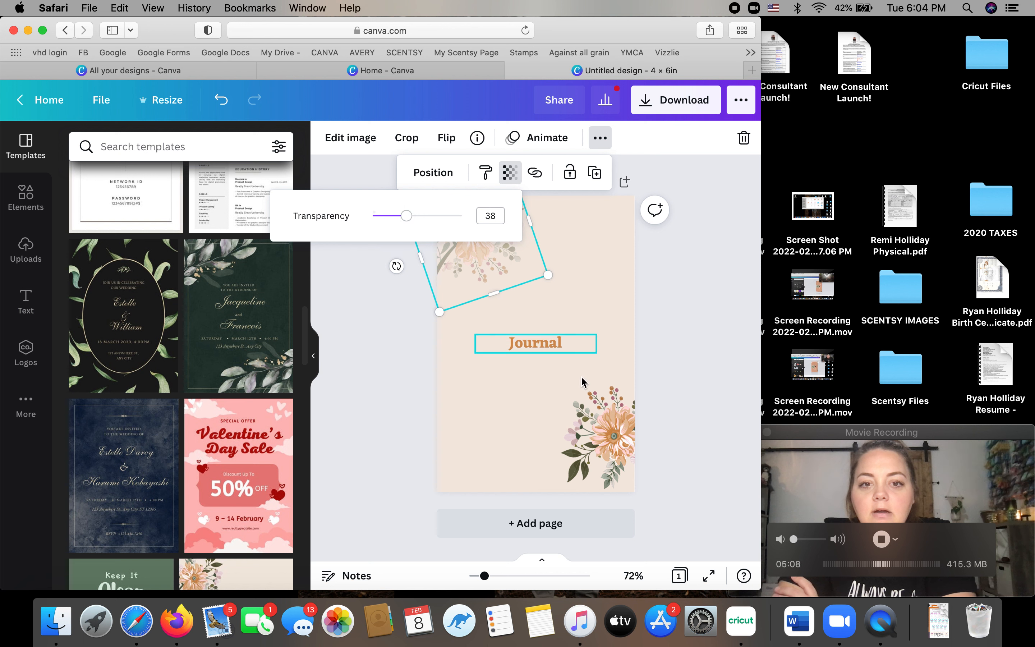
Replace the Journal title with "January" and move it up near the top of the page.
left_click(553, 344)
double_click(553, 344)
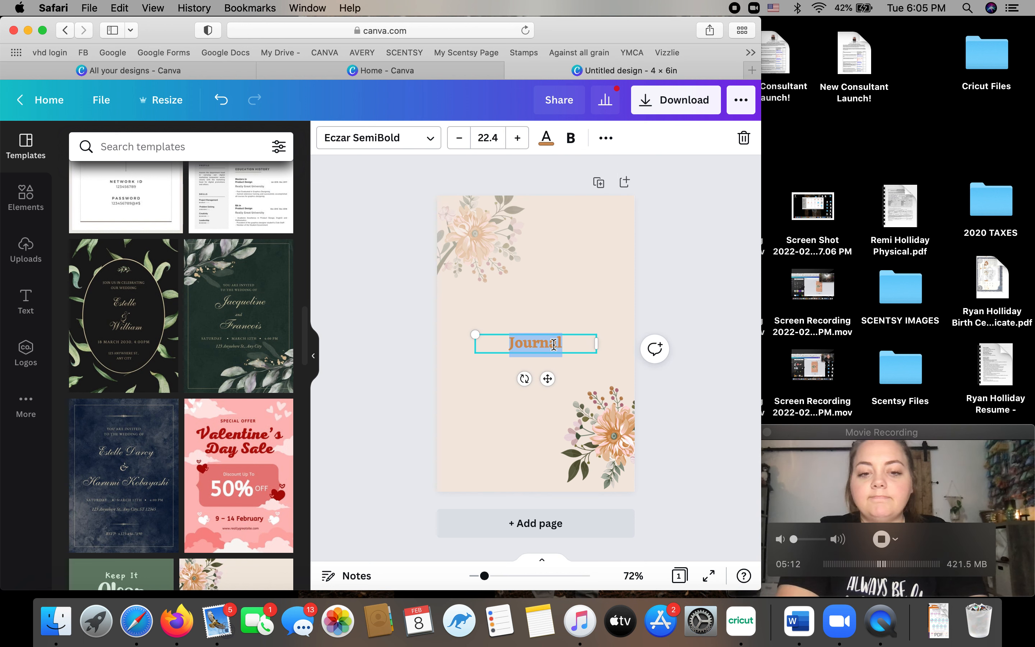
type("January")
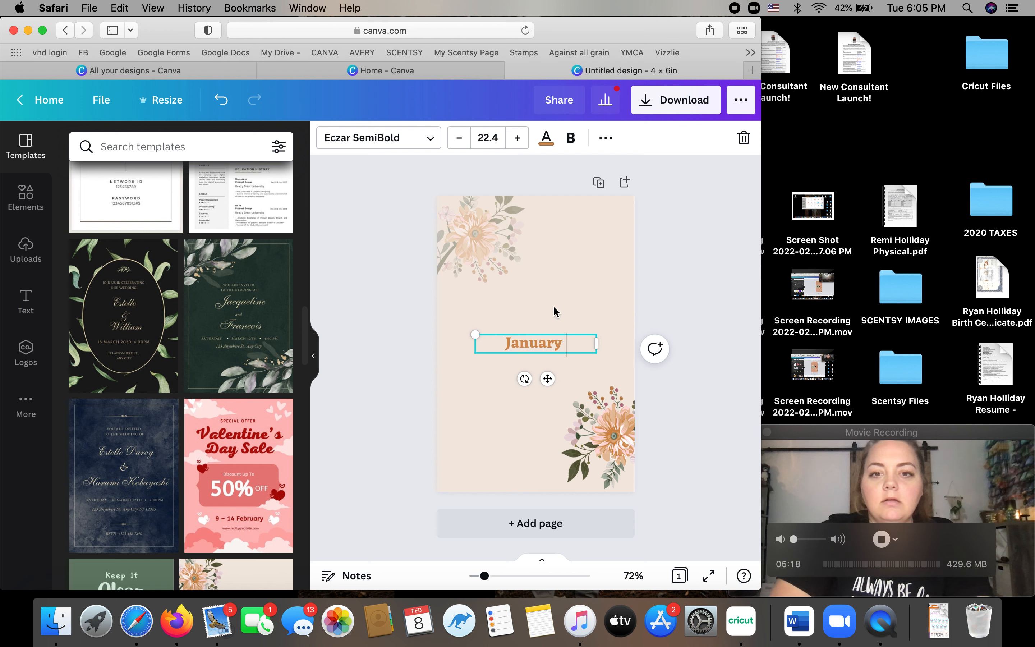
left_click(546, 360)
left_click(556, 371)
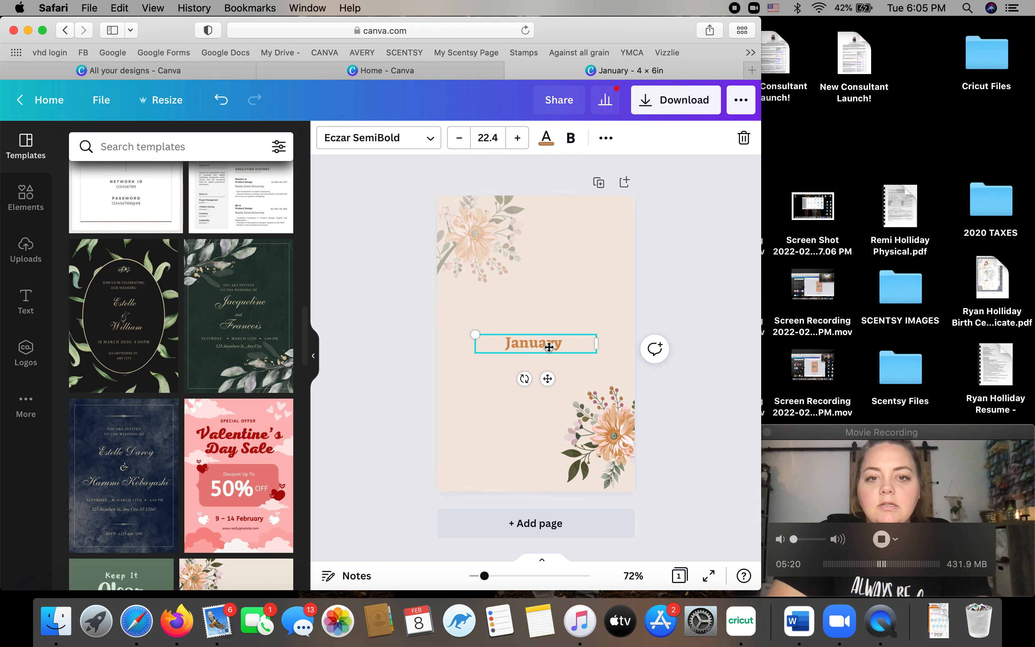
left_click_drag(549, 347, 540, 262)
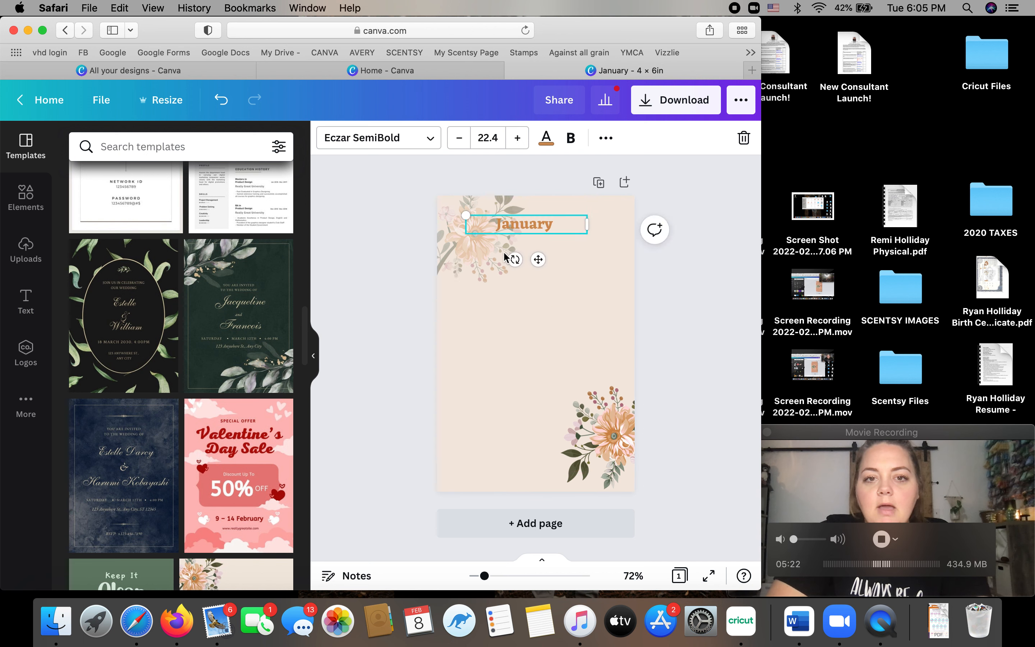
Lower the transparency value of the flower behind the January heading to 22.
left_click(482, 261)
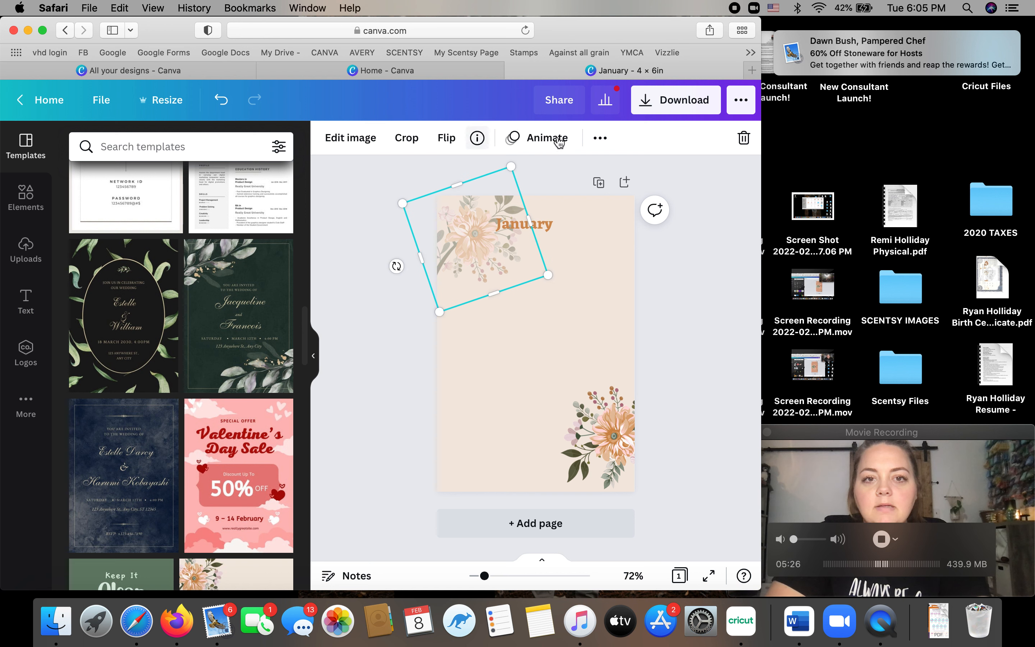
left_click(598, 139)
left_click(506, 173)
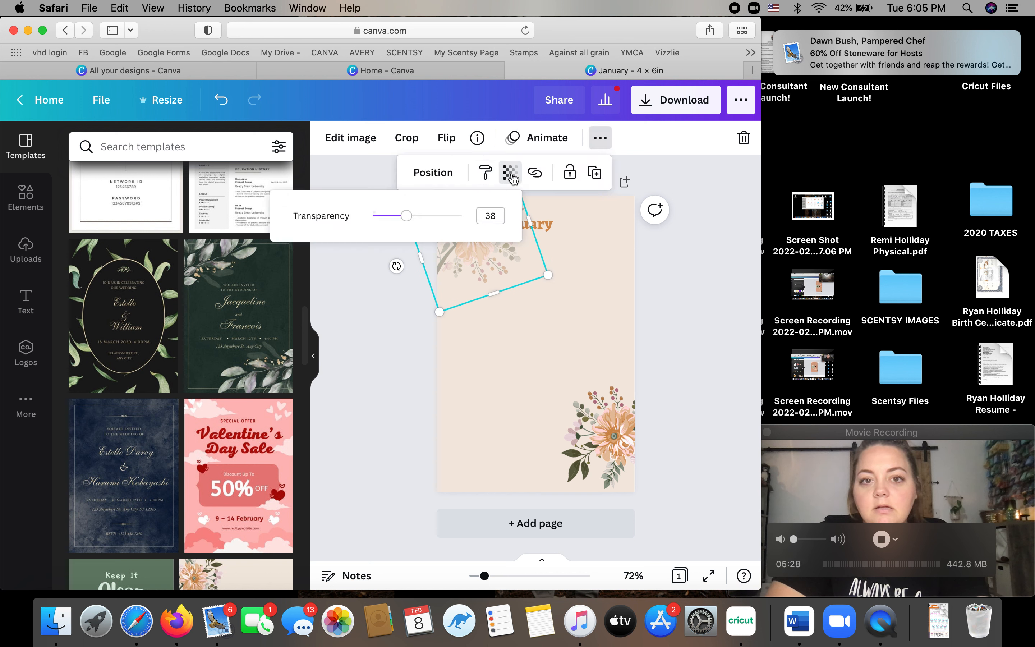
left_click_drag(404, 220, 394, 221)
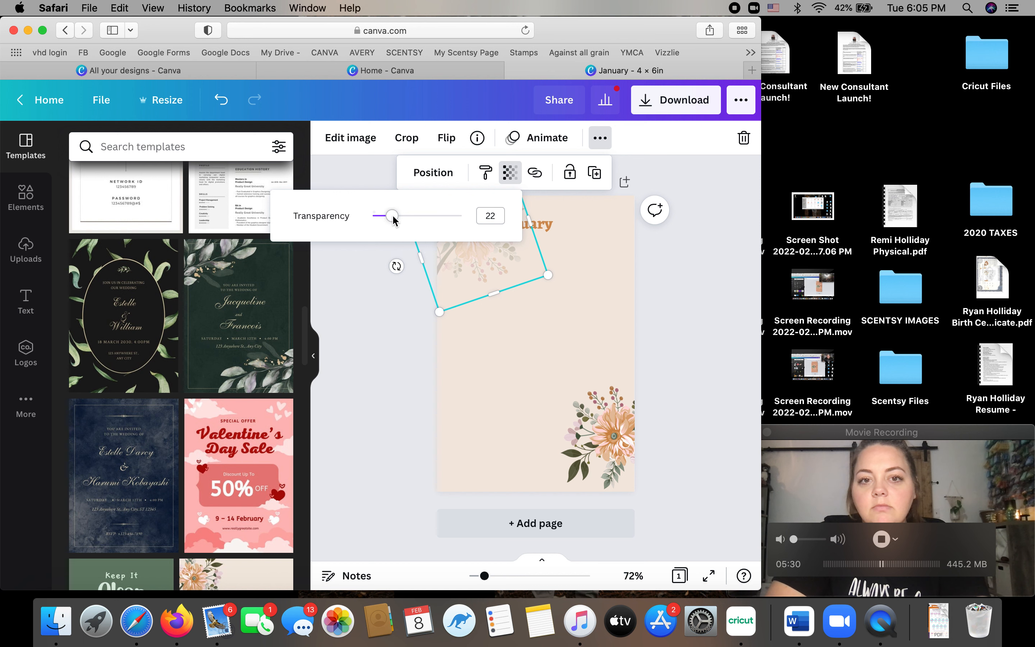
left_click(656, 285)
Enlarge the January heading to font size 42.8 and centre it across the top of the page.
left_click(549, 227)
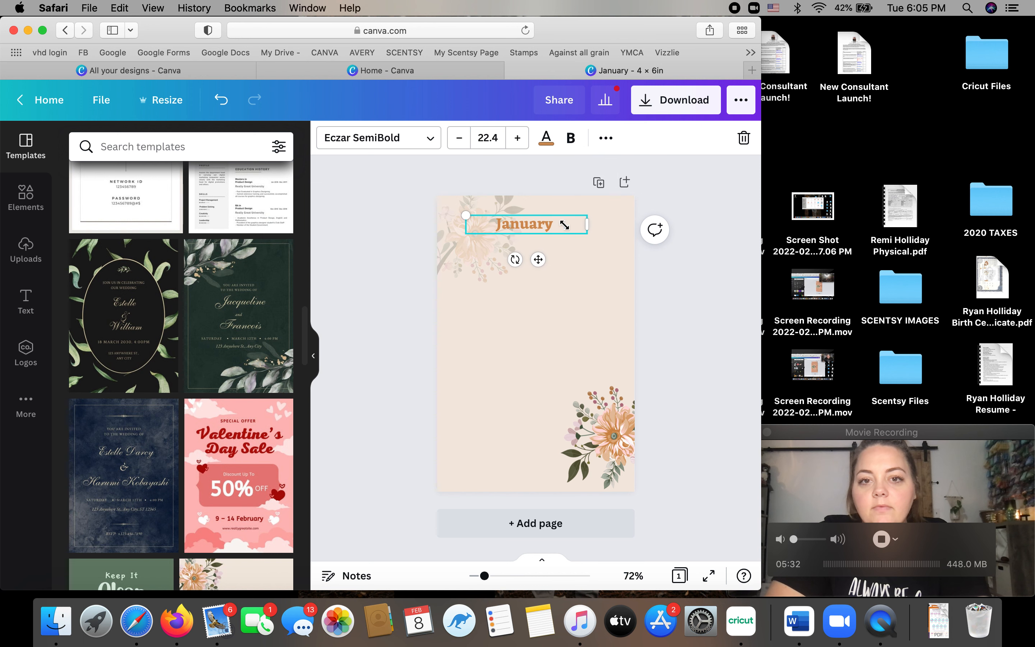
left_click_drag(465, 215, 358, 171)
left_click_drag(481, 260, 544, 267)
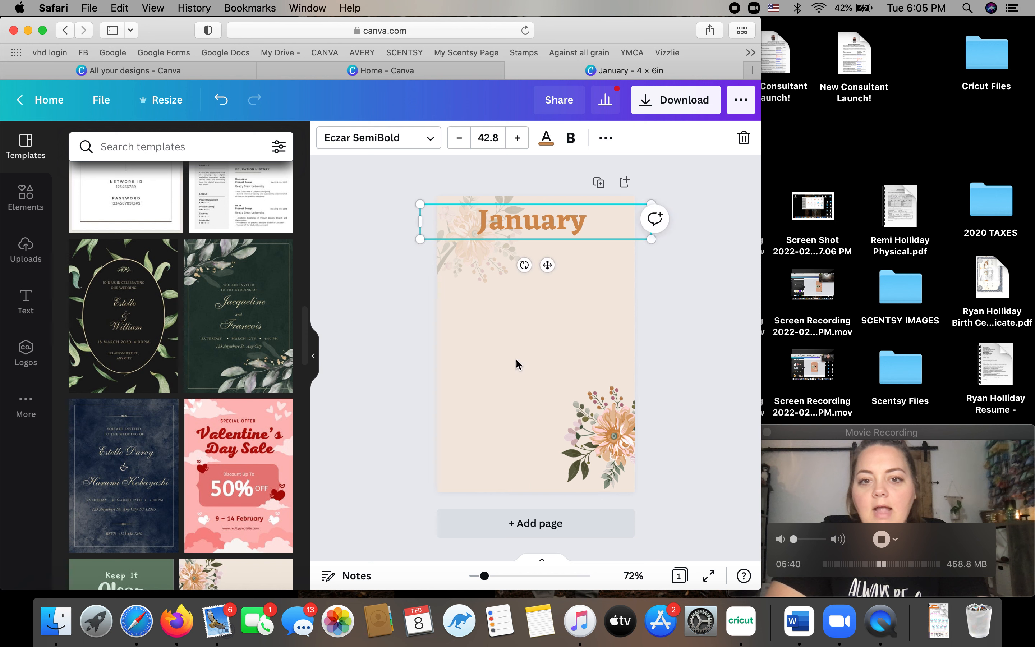
left_click(517, 363)
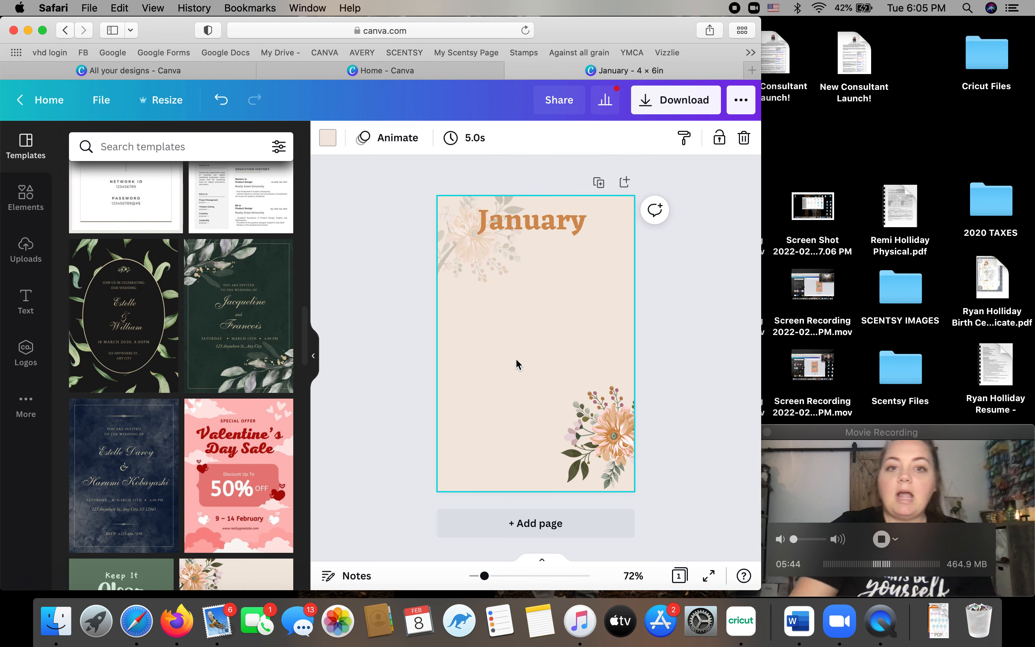
Move the lower-right flower up over the end of the January heading and bring it forward.
left_click(479, 255)
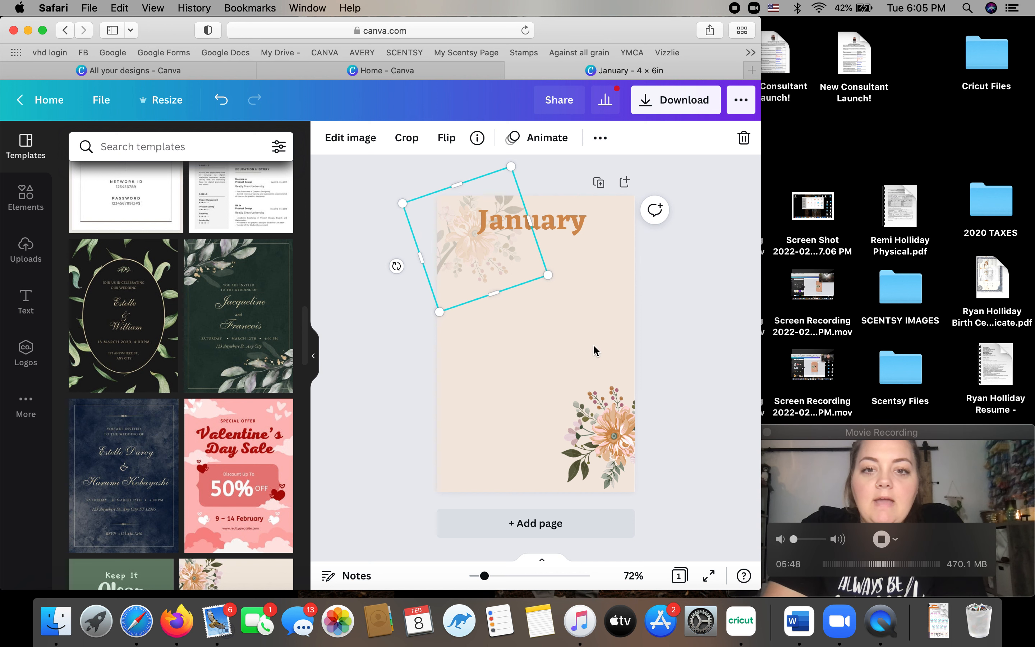
left_click(597, 436)
left_click_drag(596, 437, 579, 239)
right_click(595, 257)
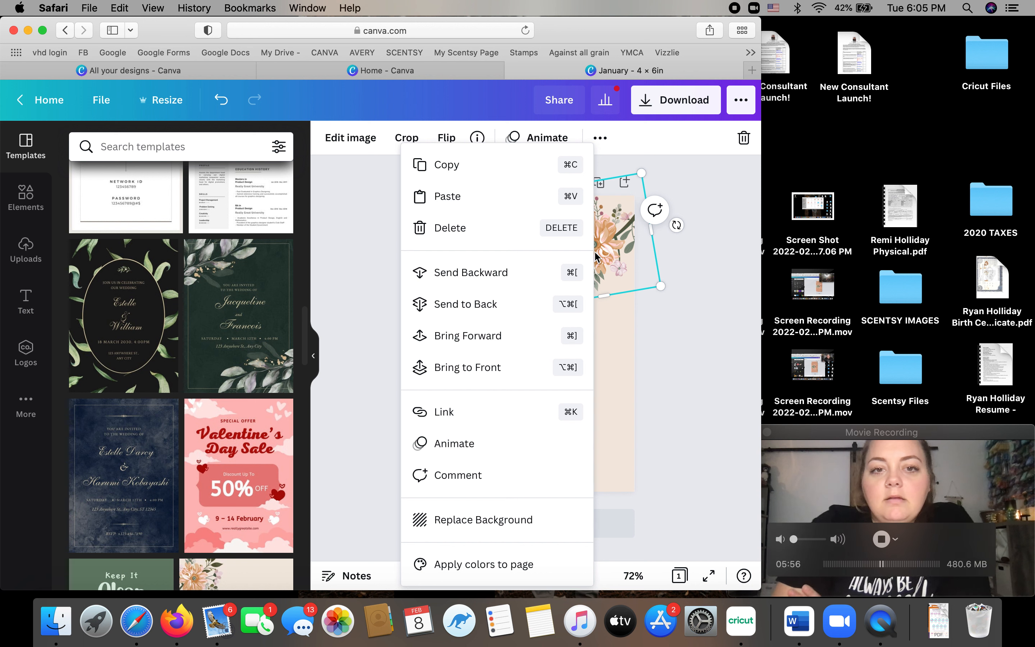
left_click(486, 338)
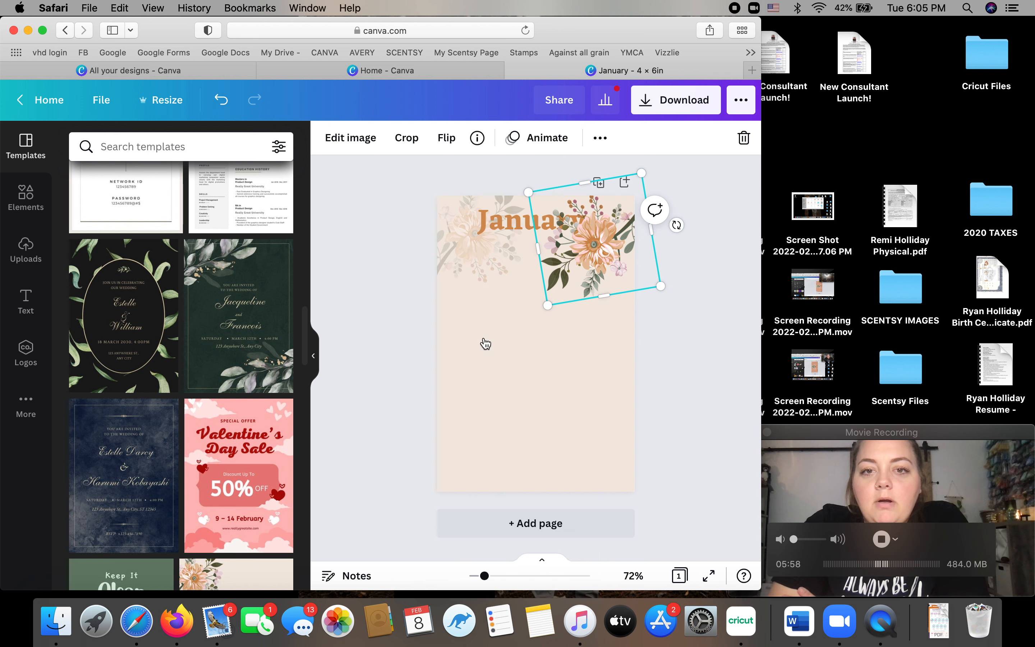
Send the opaque flower backward behind the January heading and place it in the page's lower-right corner.
mouse_move(594, 233)
left_mouse_down()
mouse_move(592, 284)
mouse_move(590, 210)
mouse_move(592, 231)
left_mouse_up()
right_click(592, 231)
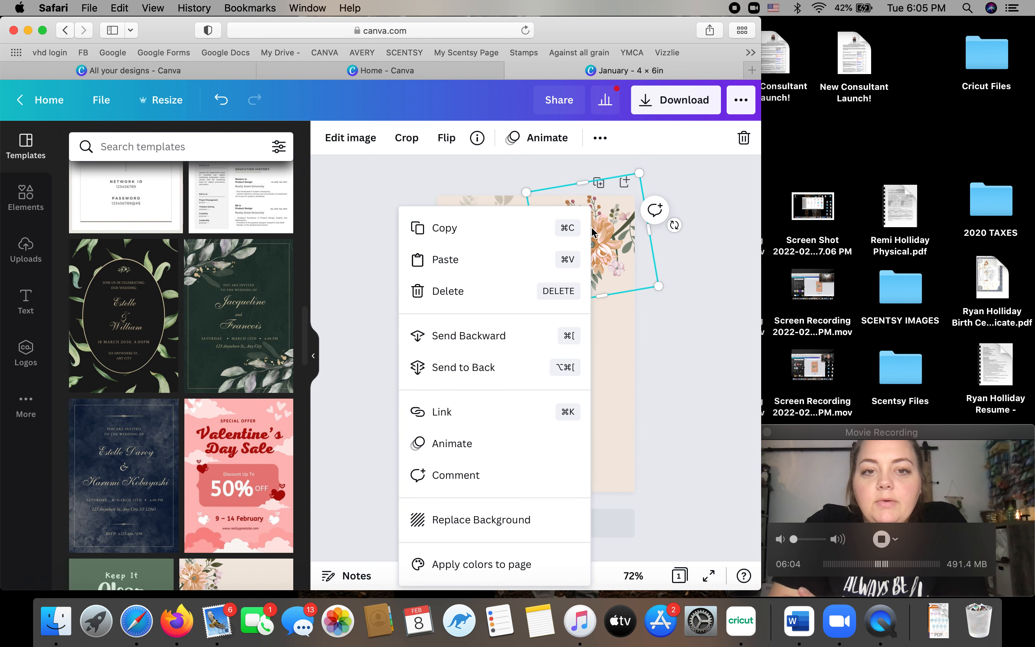
left_click(613, 247)
left_click_drag(611, 412, 607, 248)
right_click(607, 249)
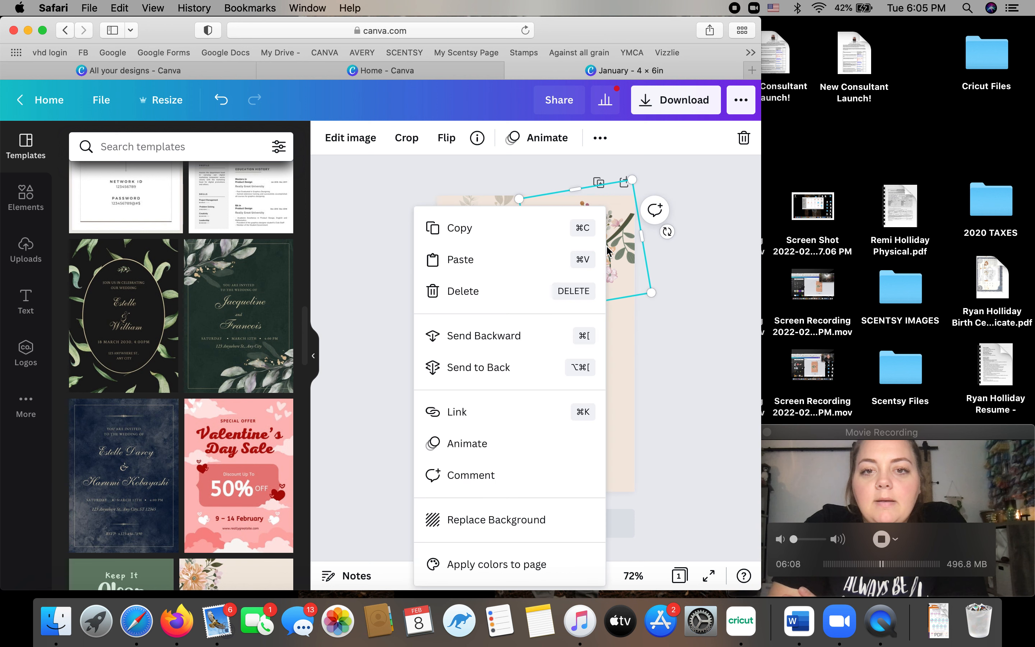
left_click(513, 347)
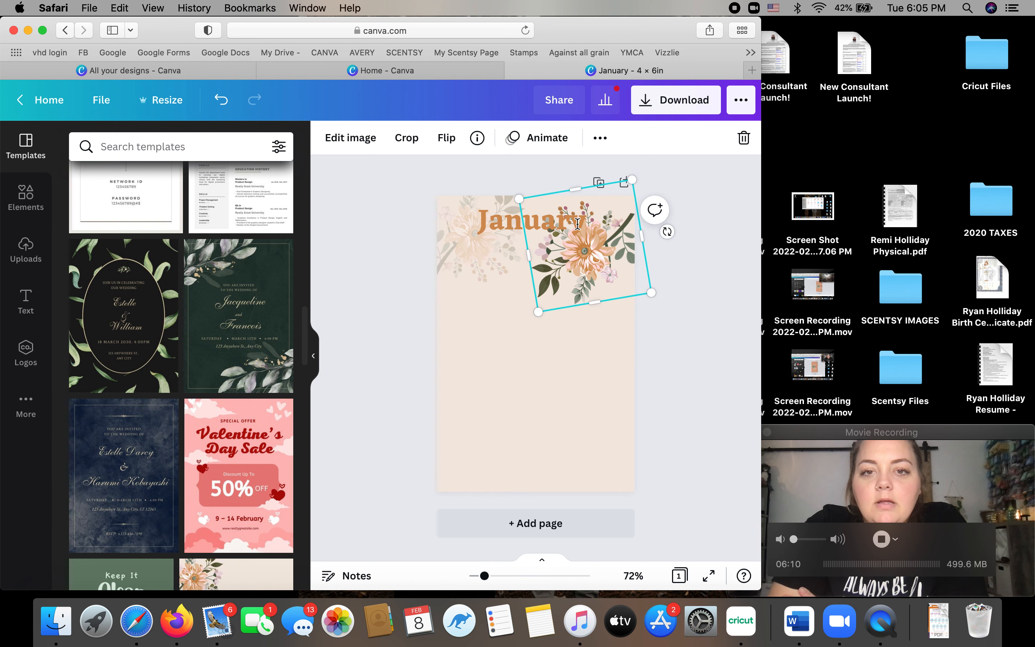
left_click_drag(576, 260, 597, 472)
left_click(576, 299)
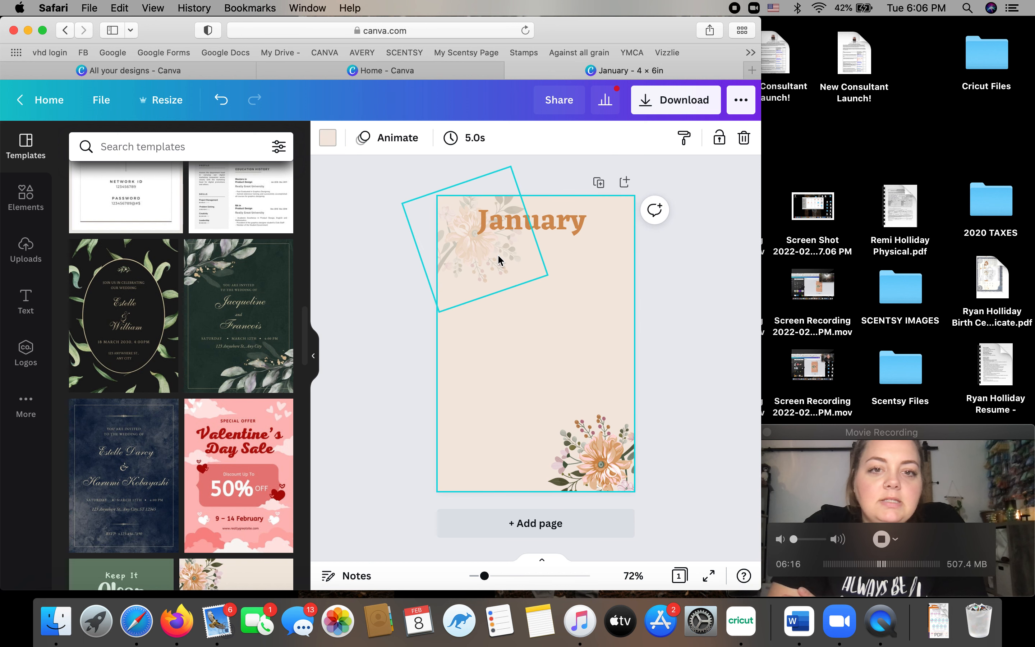
Restore the faded flower in the page's upper-left corner to full opacity.
left_click(499, 259)
left_click(600, 137)
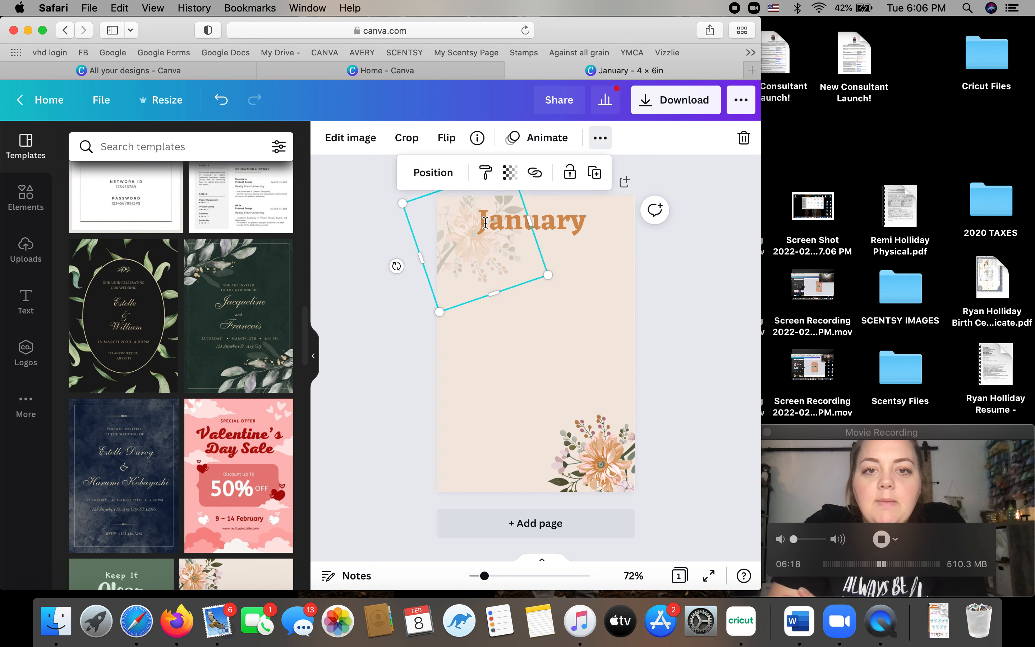
left_click(510, 172)
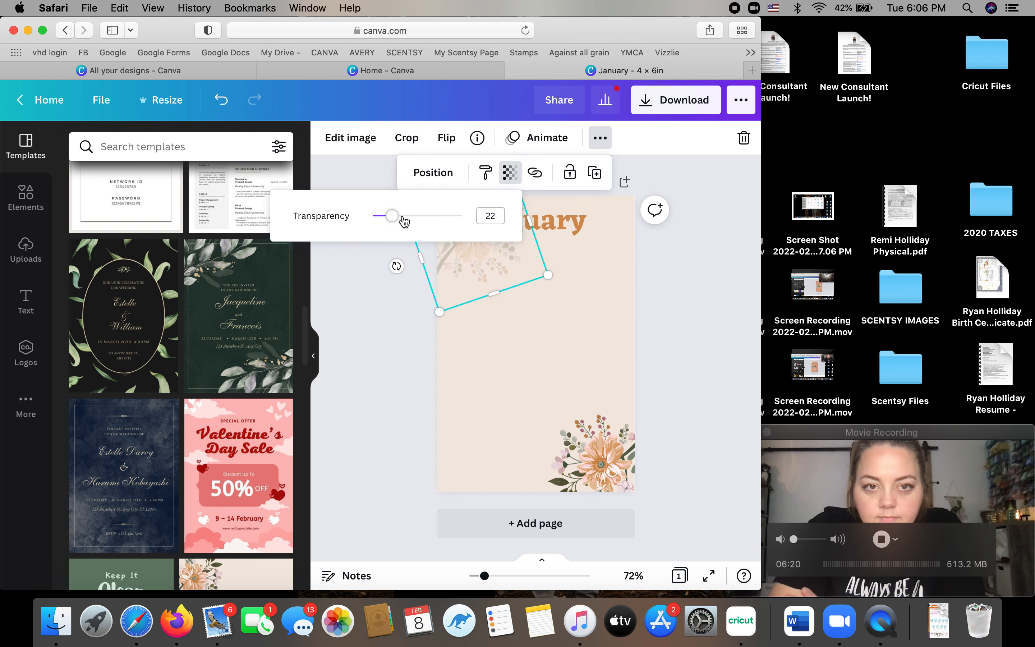
left_click_drag(404, 221, 476, 233)
left_click(534, 307)
Move the January heading slightly down and to the right, so it starts beside the centre of the upper-left flower.
left_click(559, 230)
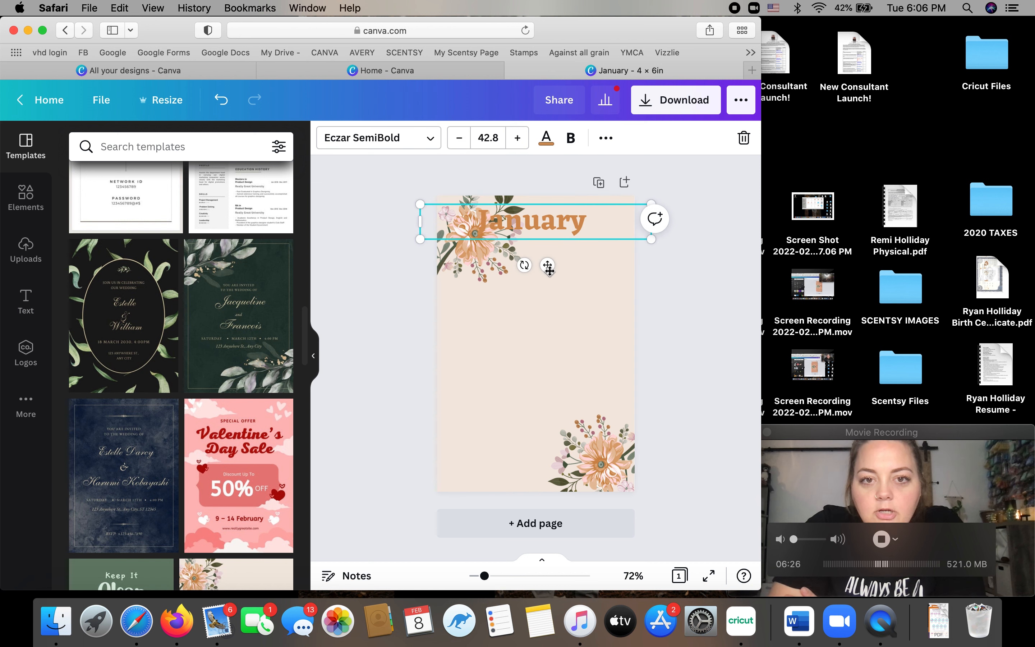
left_click_drag(550, 271, 549, 270)
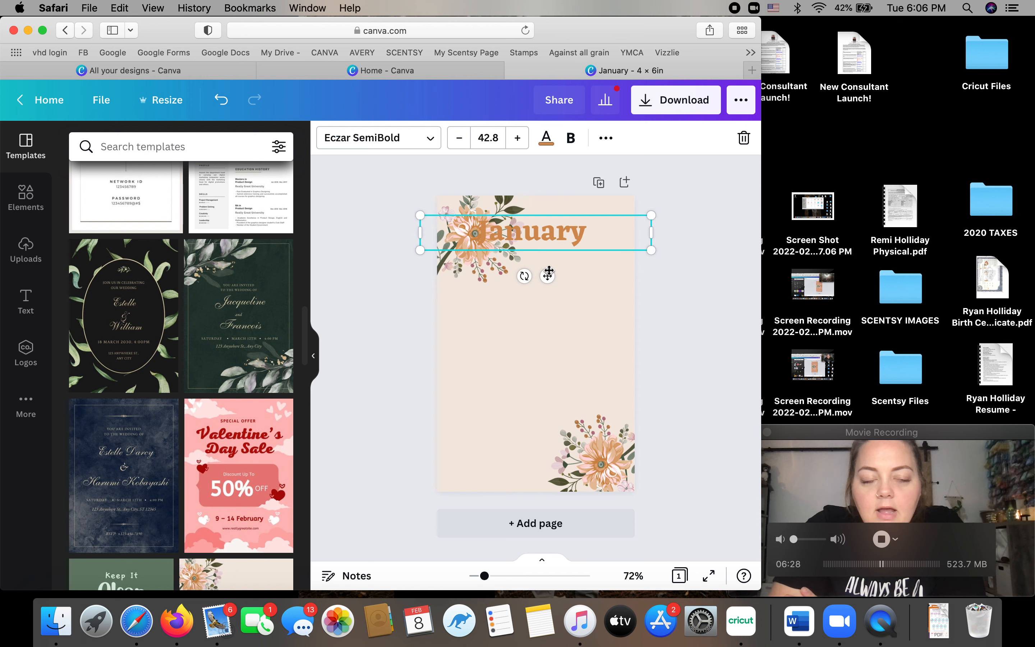
left_click(26, 198)
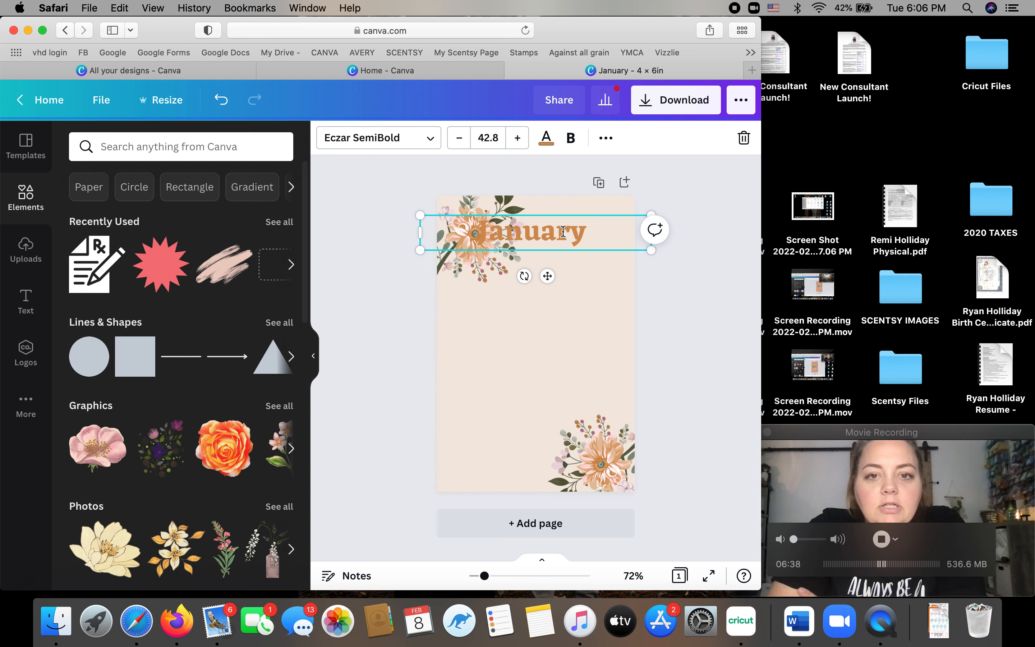
left_click_drag(563, 231, 579, 233)
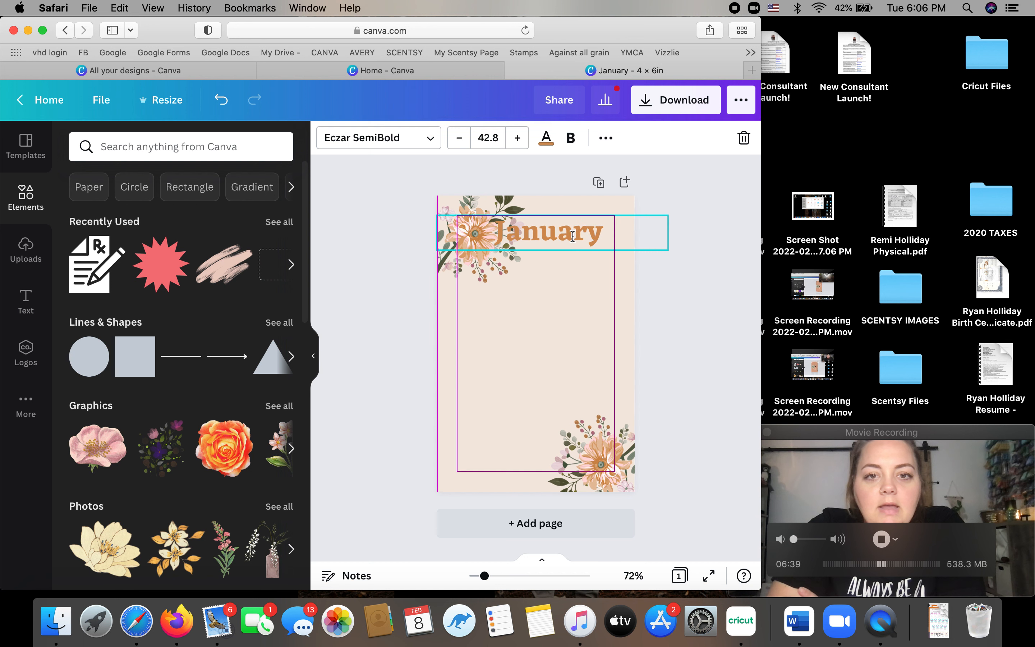
Search the elements library for "scribble" and add the solid slanted brush-stroke graphic to the page.
left_click(204, 146)
type("sc")
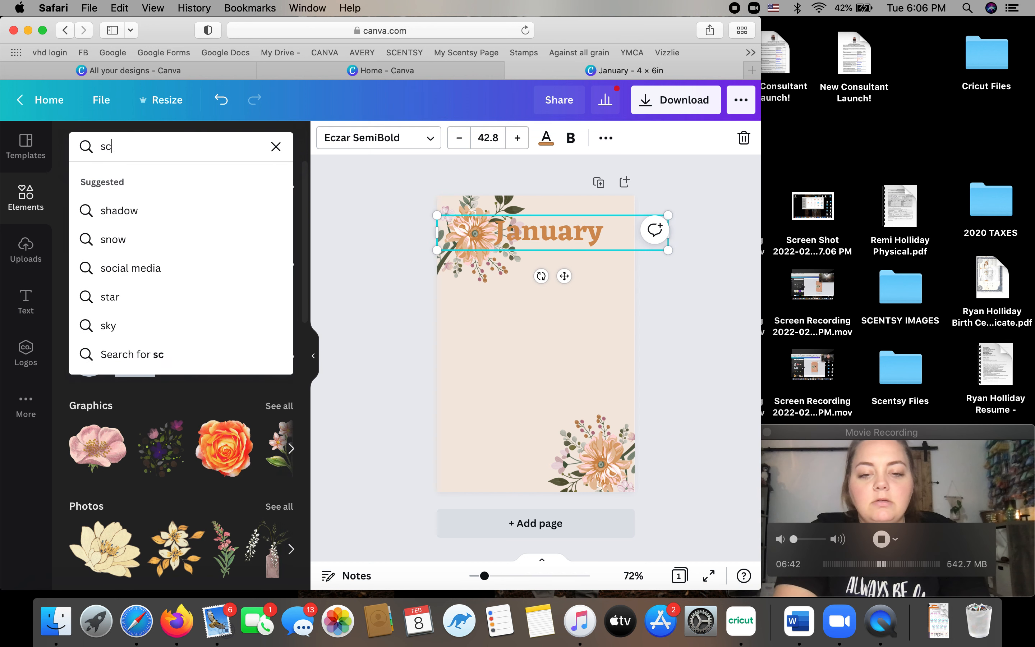
type("ribble")
key("Return")
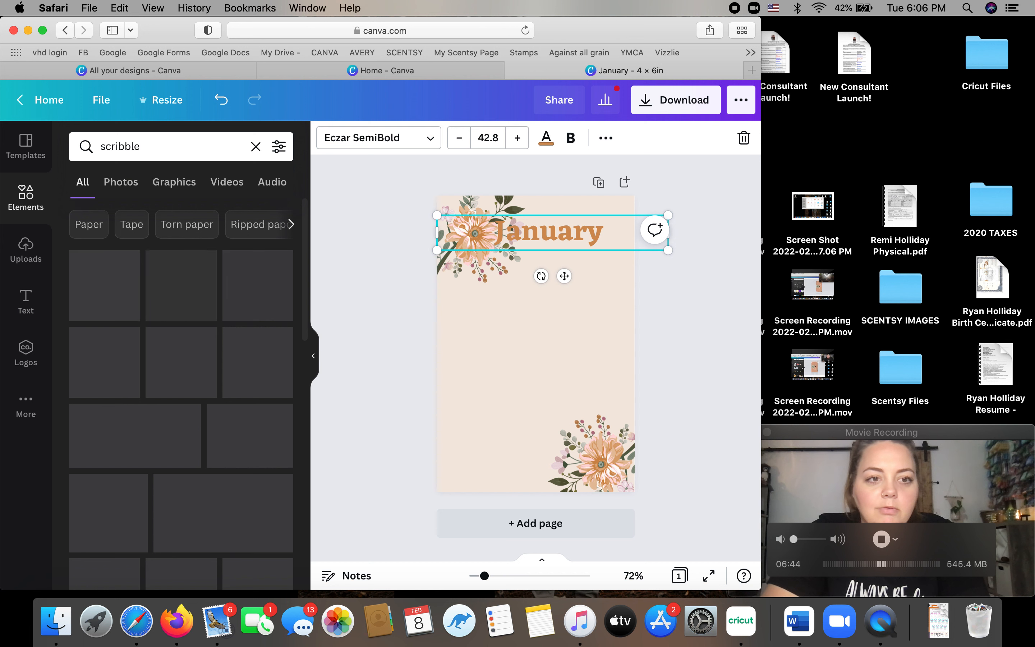
scroll(193, 365, "down", 10)
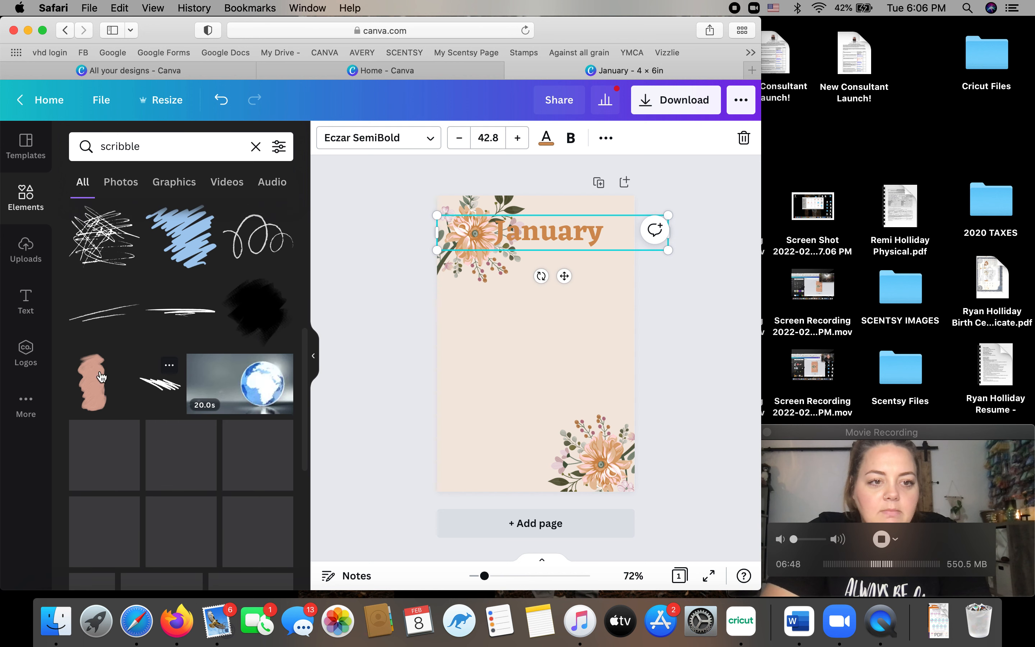
scroll(195, 400, "down", 5)
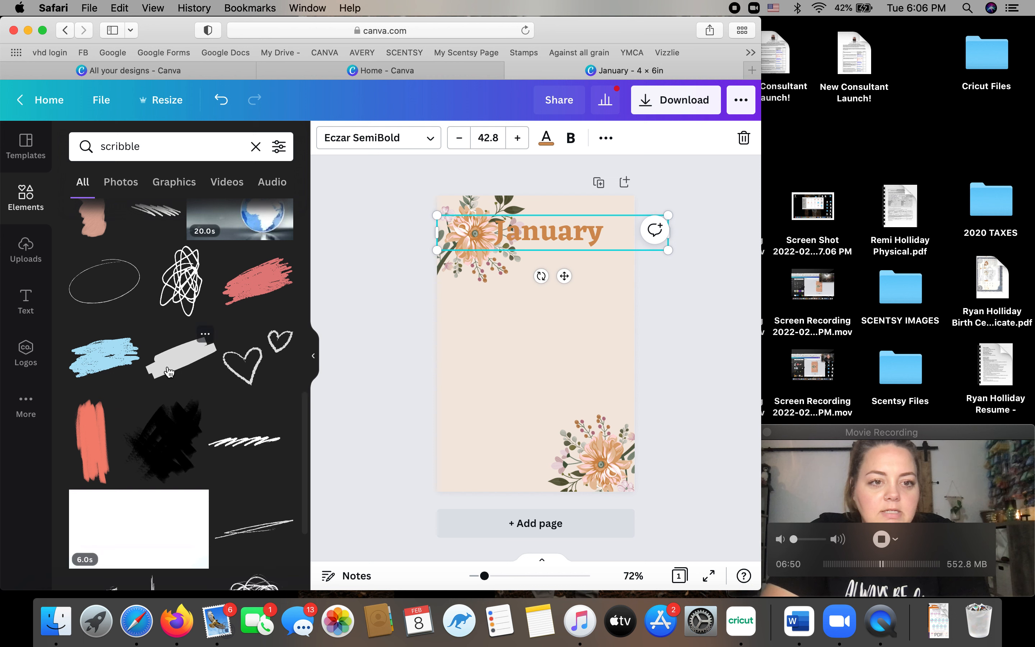
left_click(179, 361)
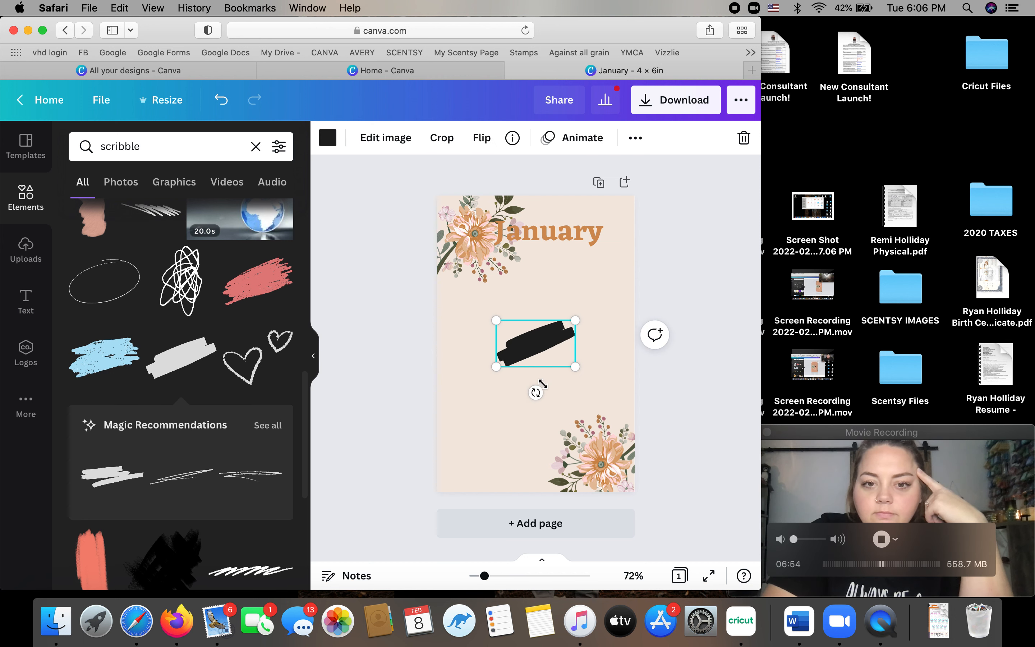
Rotate the brush stroke until it is level, enlarge it and place it behind the January heading.
mouse_move(535, 391)
left_mouse_down()
mouse_move(502, 390)
mouse_move(514, 404)
left_mouse_up()
left_click_drag(586, 395, 620, 423)
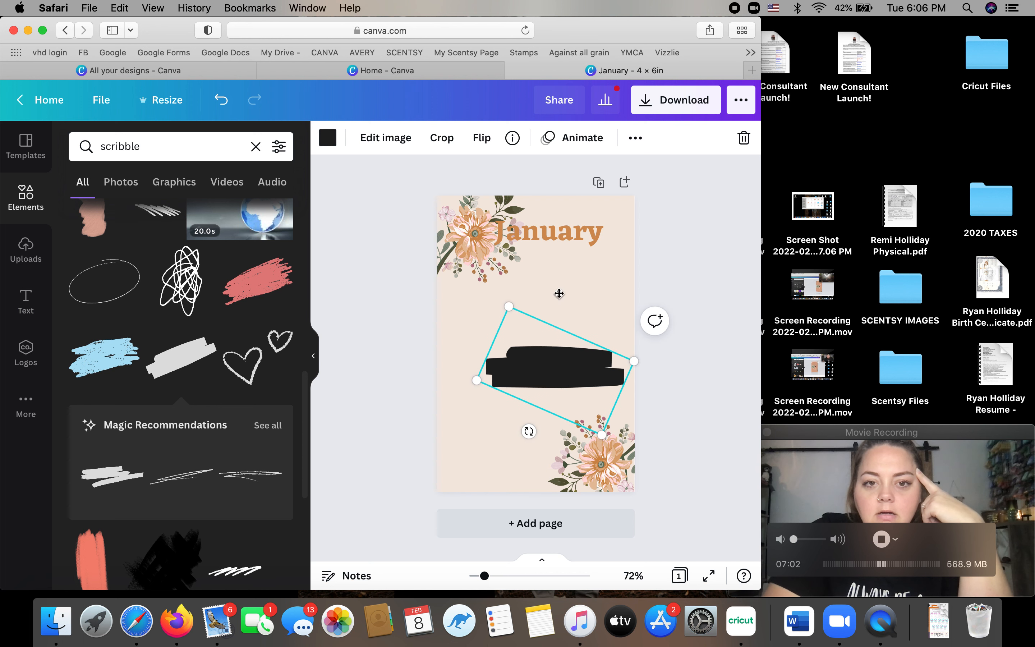
mouse_move(568, 387)
left_mouse_down()
mouse_move(558, 238)
mouse_move(557, 248)
left_mouse_up()
Move the upper-left flower down to the page's lower-left corner.
left_click(478, 253)
left_click(466, 274)
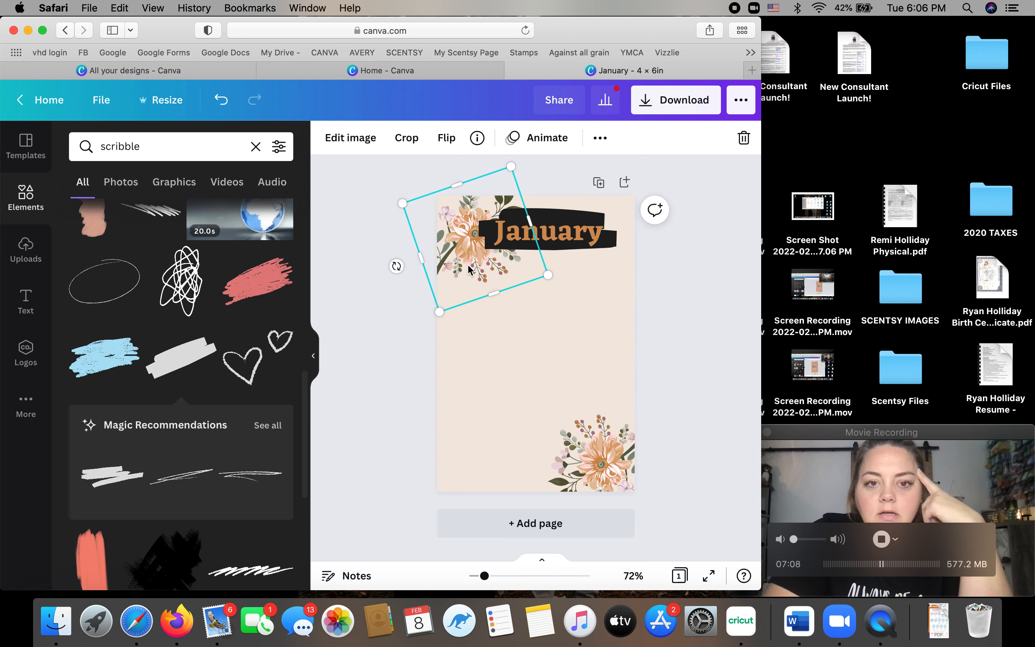
left_click_drag(468, 265, 465, 488)
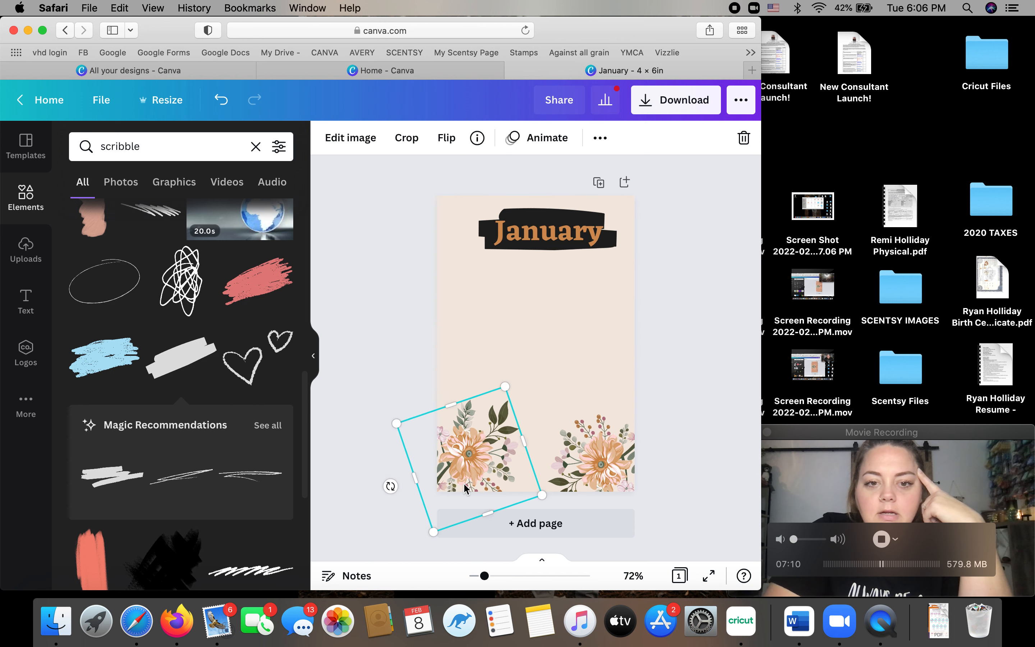
Shift the January heading up and left and nudge the brush stroke left so the text sits centred on it.
left_click(551, 233)
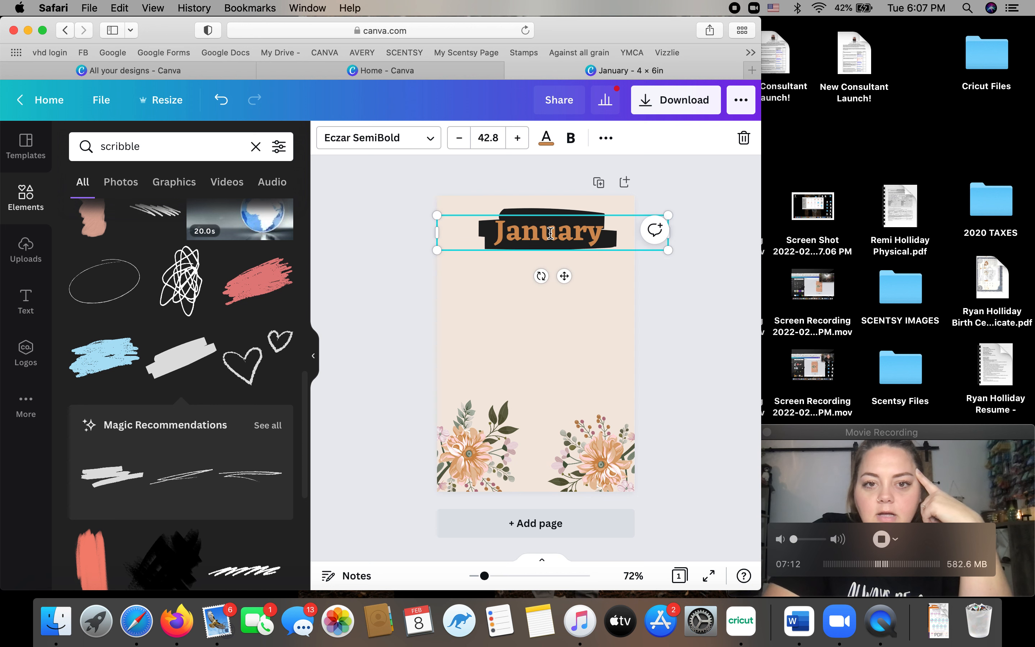
left_click_drag(550, 233, 547, 230)
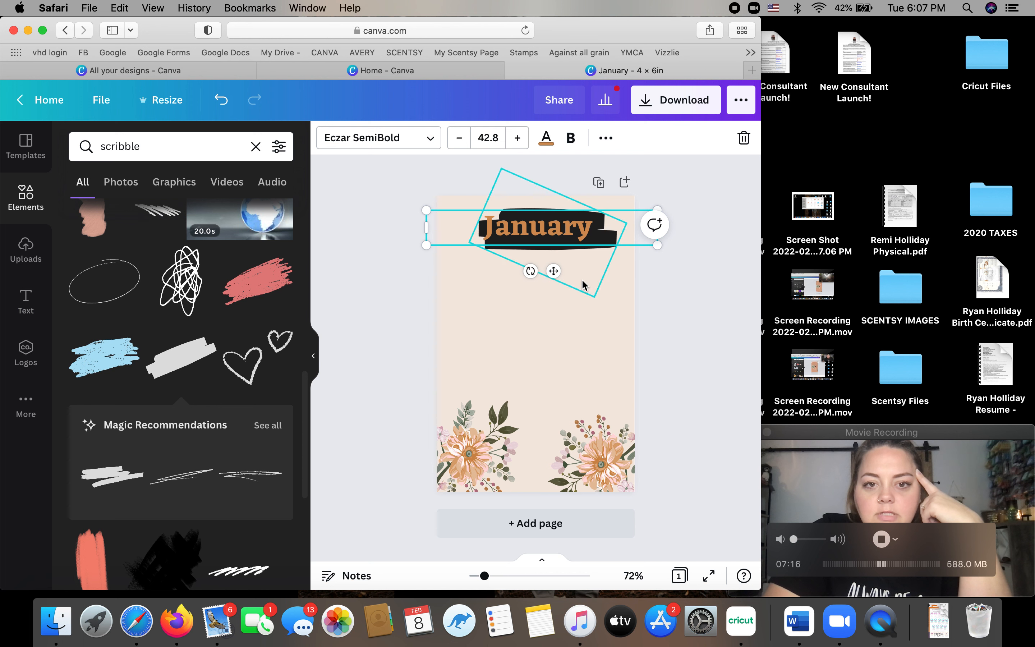
left_click(606, 252)
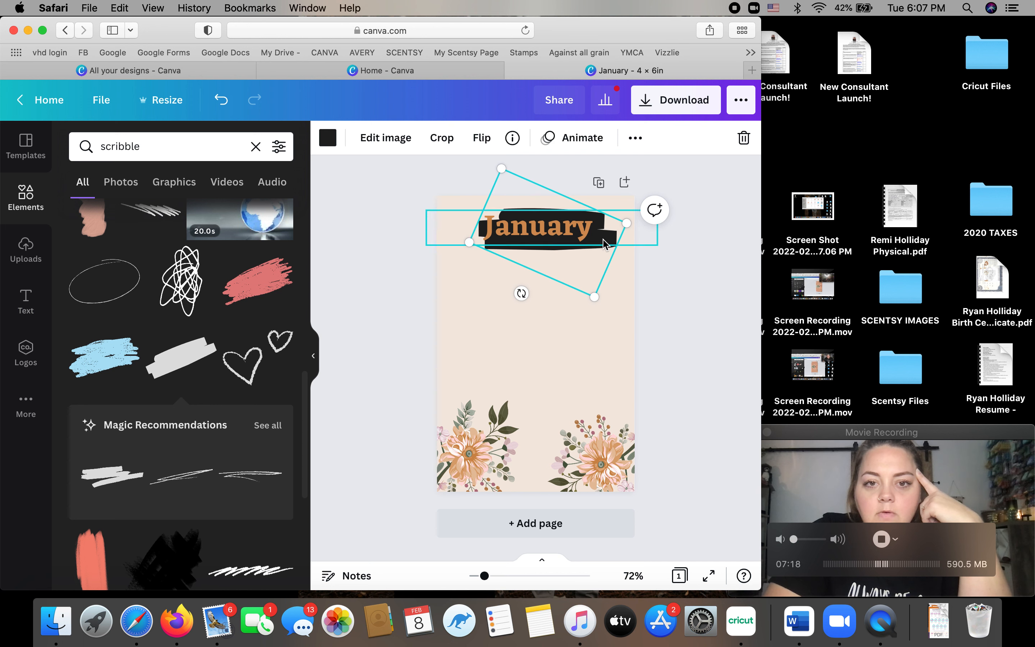
left_click_drag(603, 242, 606, 241)
left_click(565, 282)
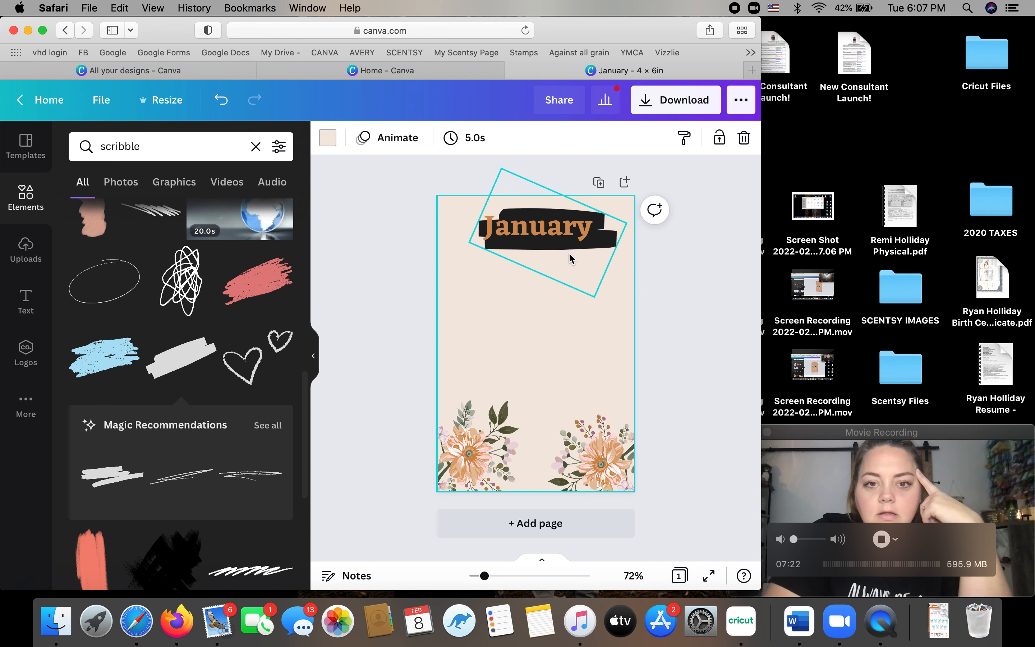
left_click(571, 254)
left_click(560, 252)
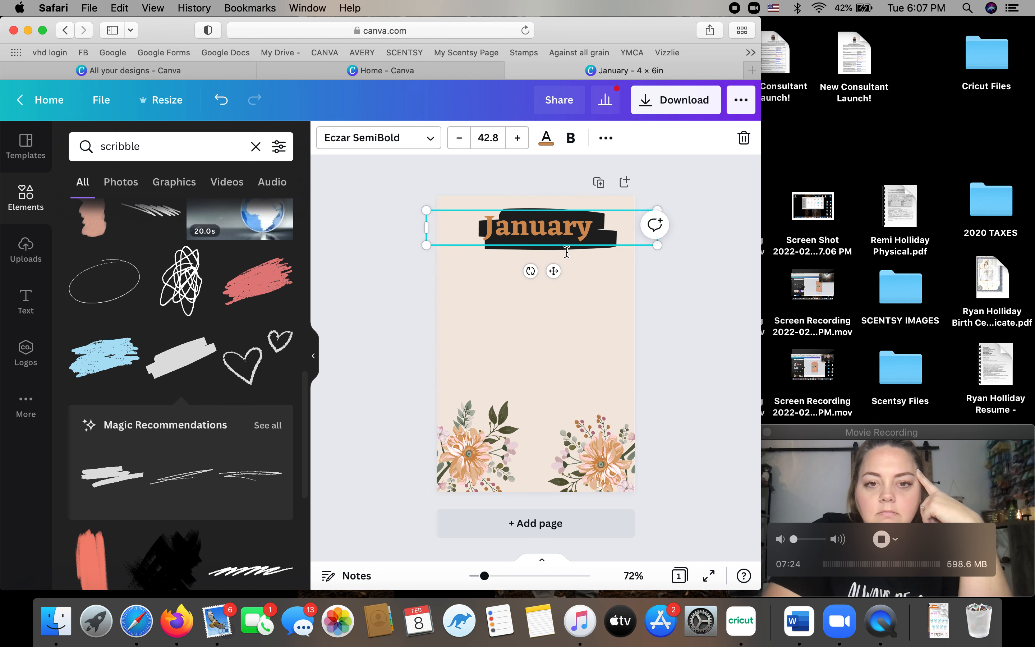
left_click(570, 261)
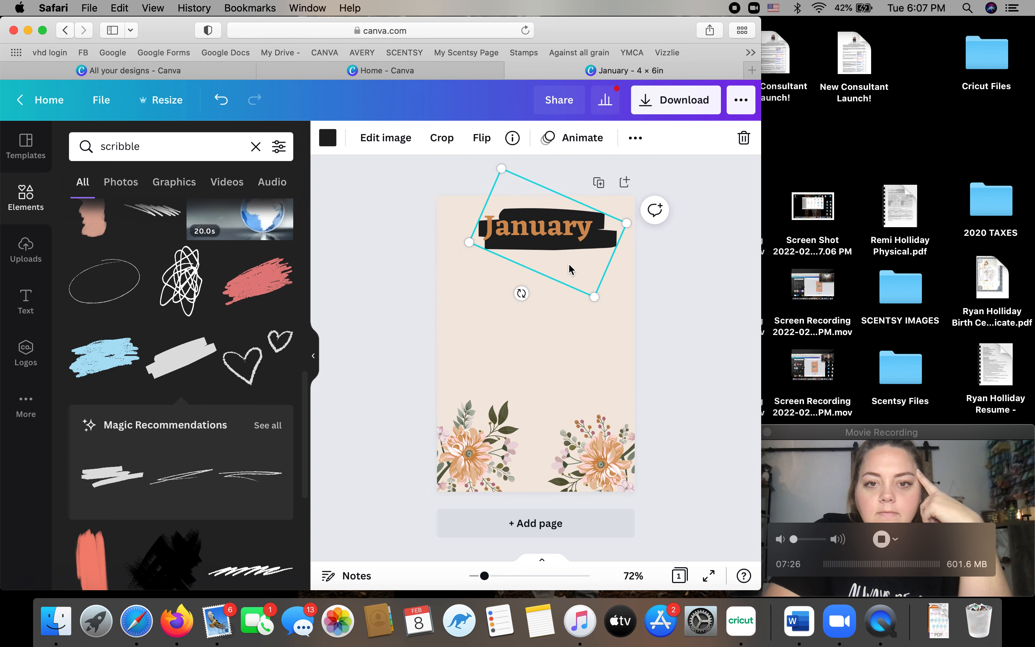
left_click_drag(553, 263, 568, 262)
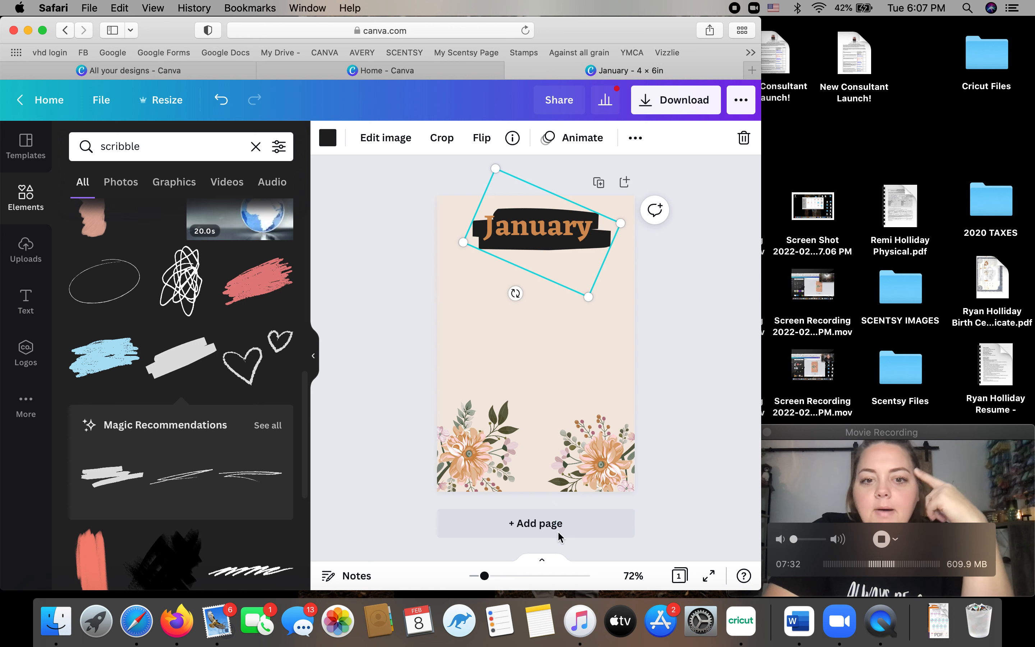
Try red and dark brown from the brand colours on the brush stroke, then recolour it sage green.
left_click(333, 142)
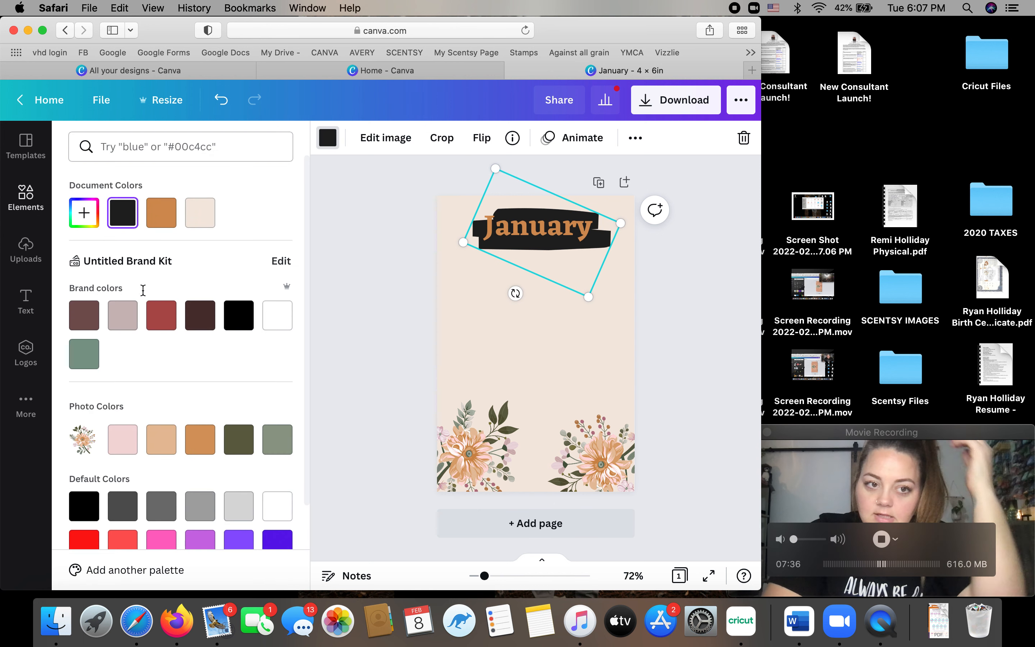
left_click(157, 328)
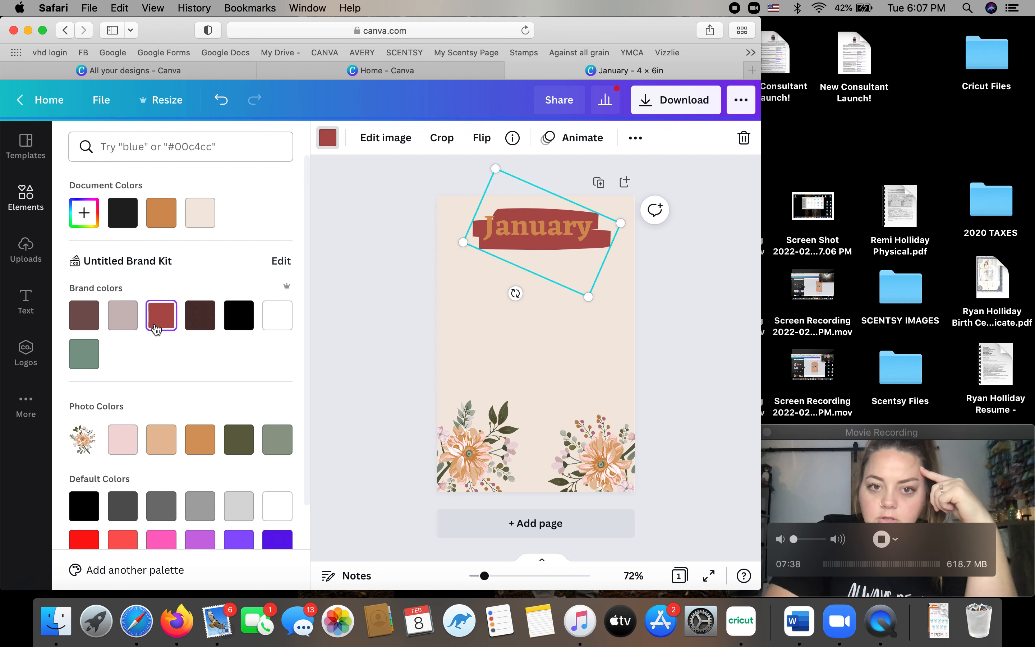
left_click(197, 320)
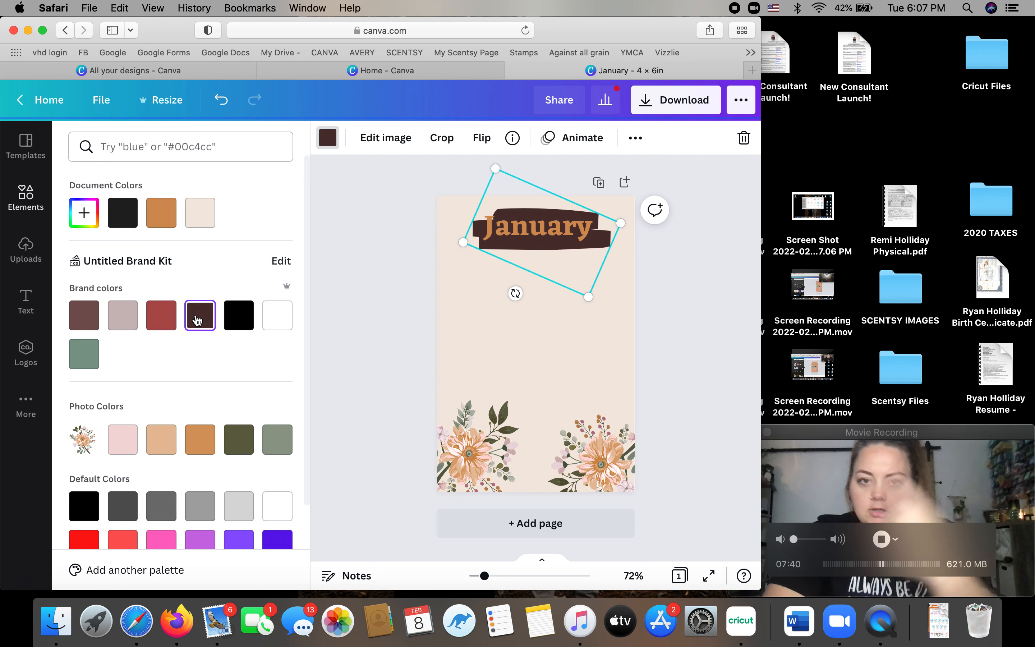
left_click(95, 354)
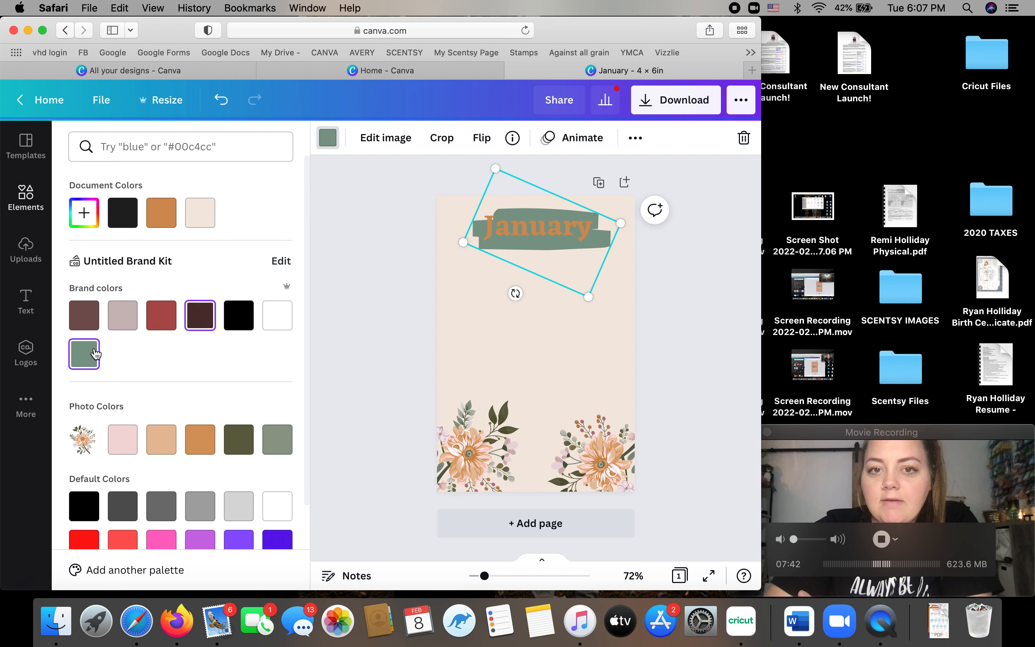
Try red and black on the January heading, then recolour its text dark grey from the default colours.
left_click(553, 224)
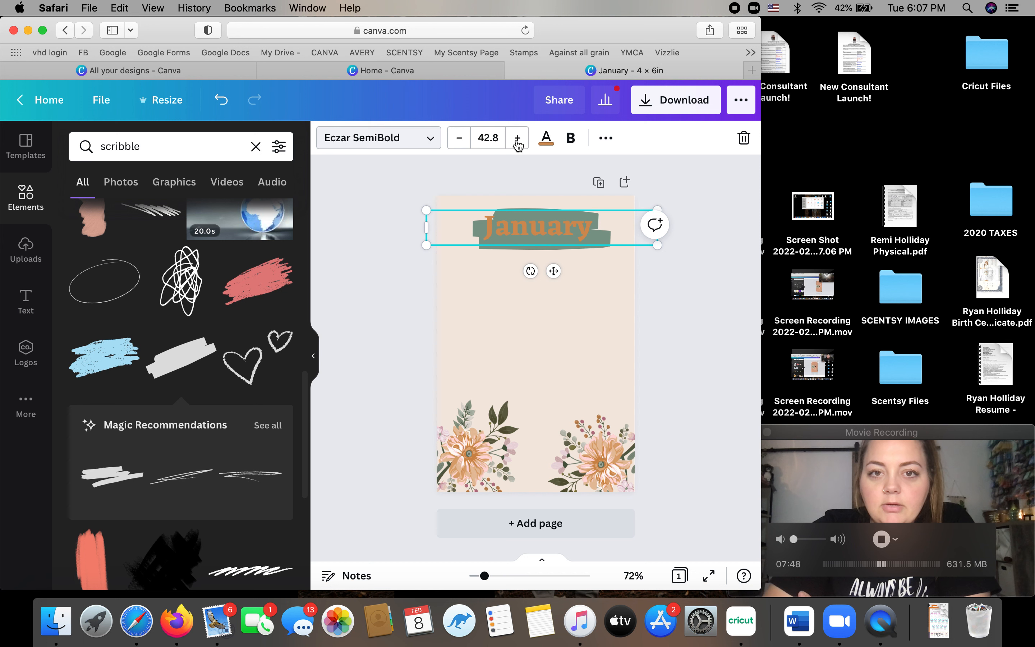
left_click(546, 142)
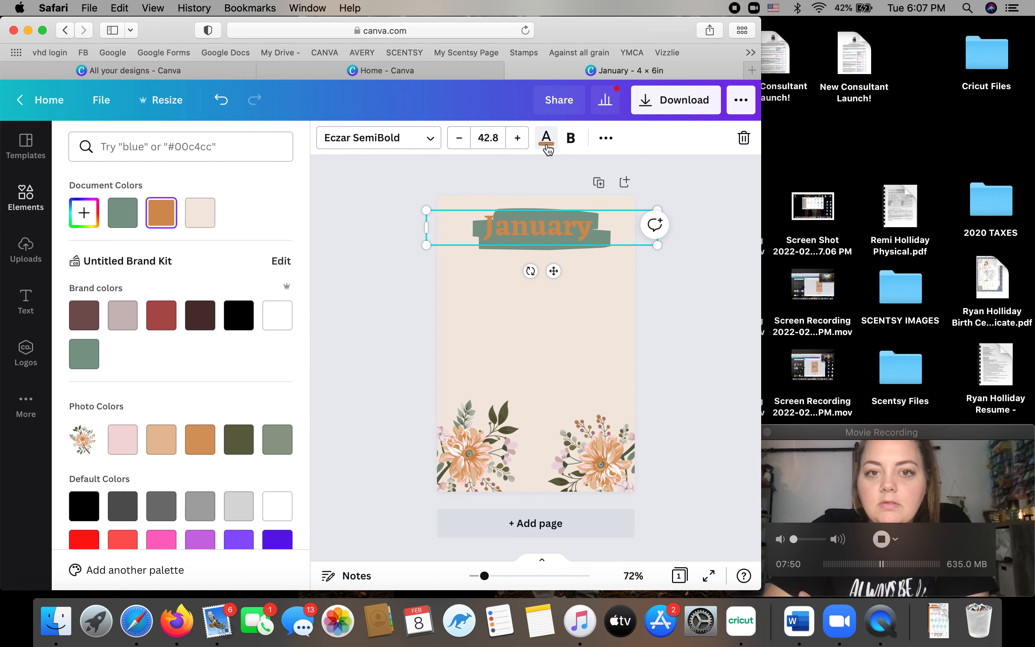
left_click(168, 320)
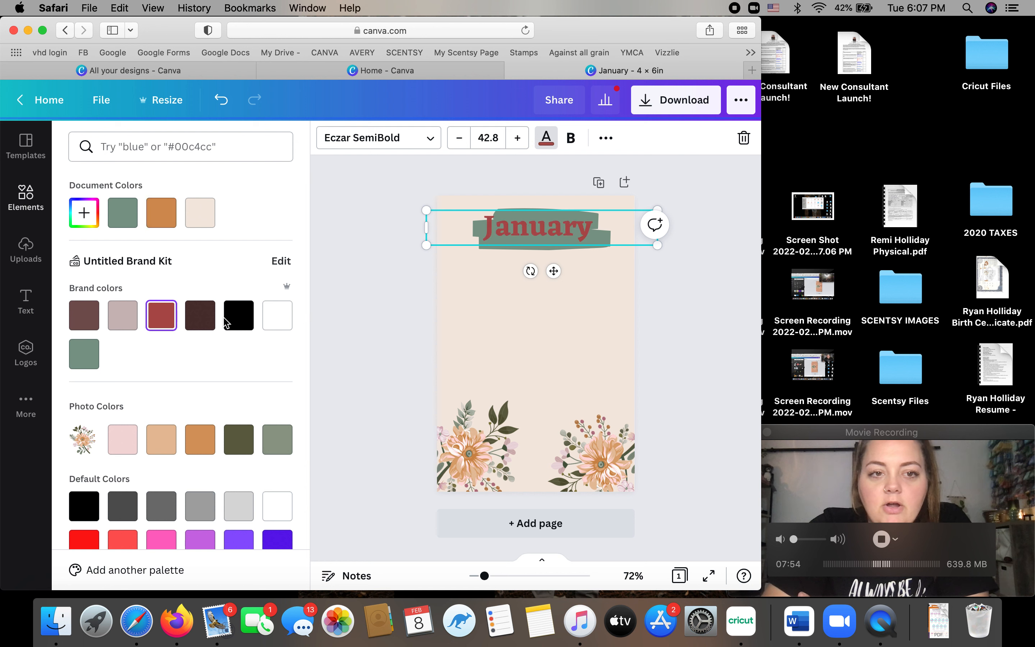
left_click(239, 317)
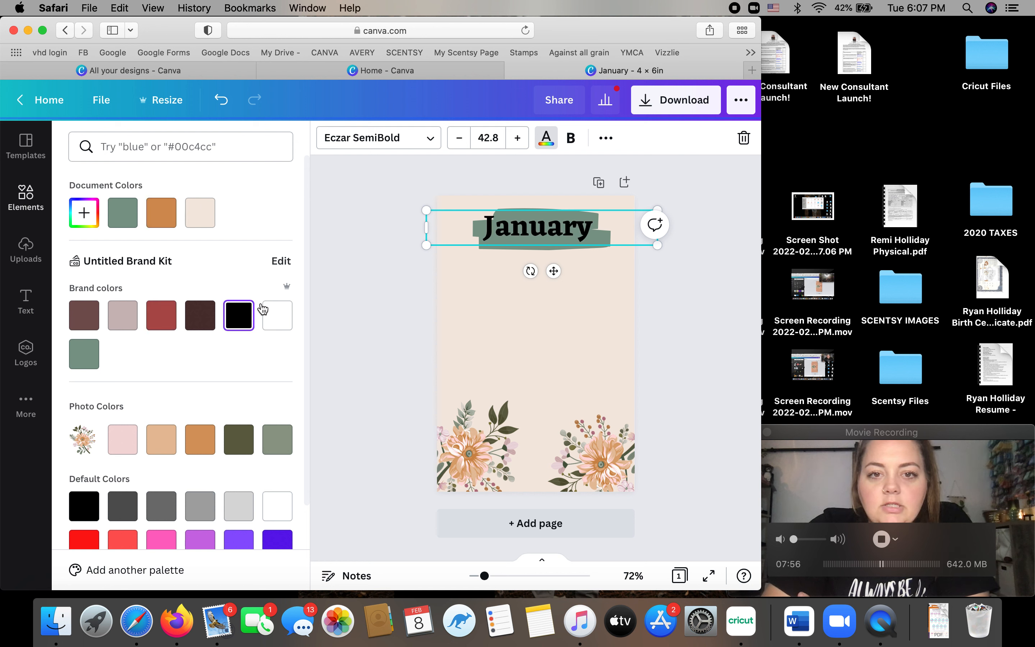
left_click(120, 510)
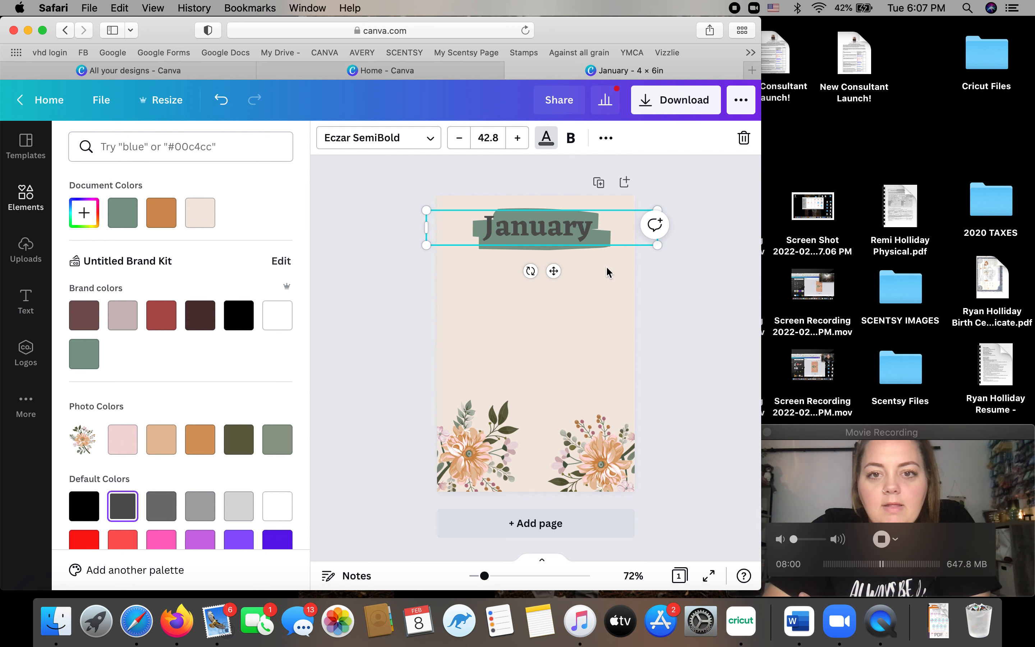
left_click(330, 317)
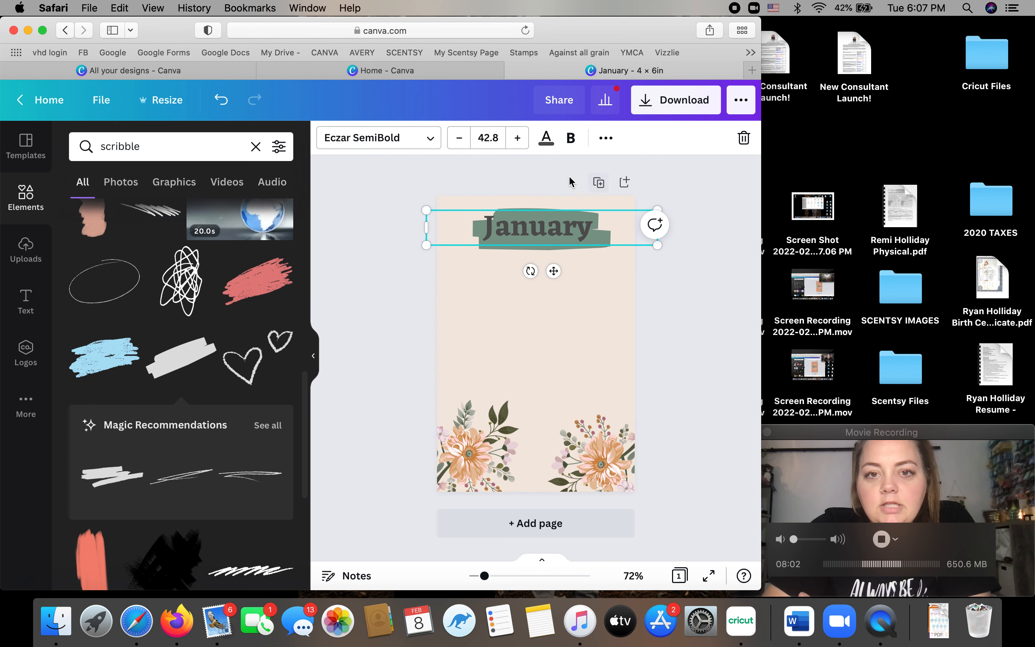
Bring the green brush stroke forward, in front of the January heading.
left_click(571, 260)
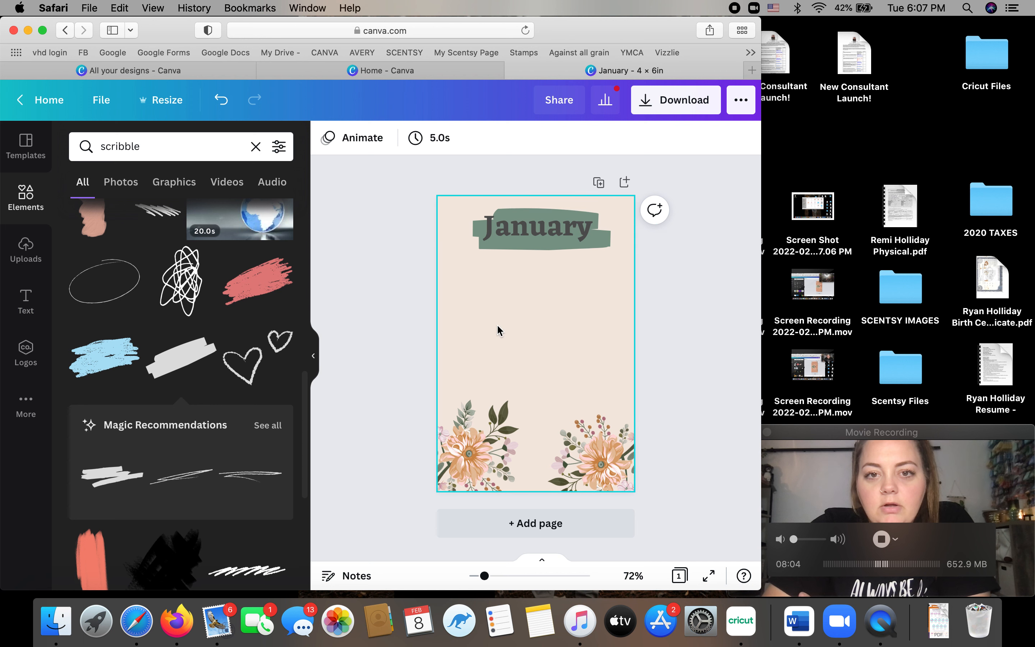
left_click(517, 256)
left_click(518, 258)
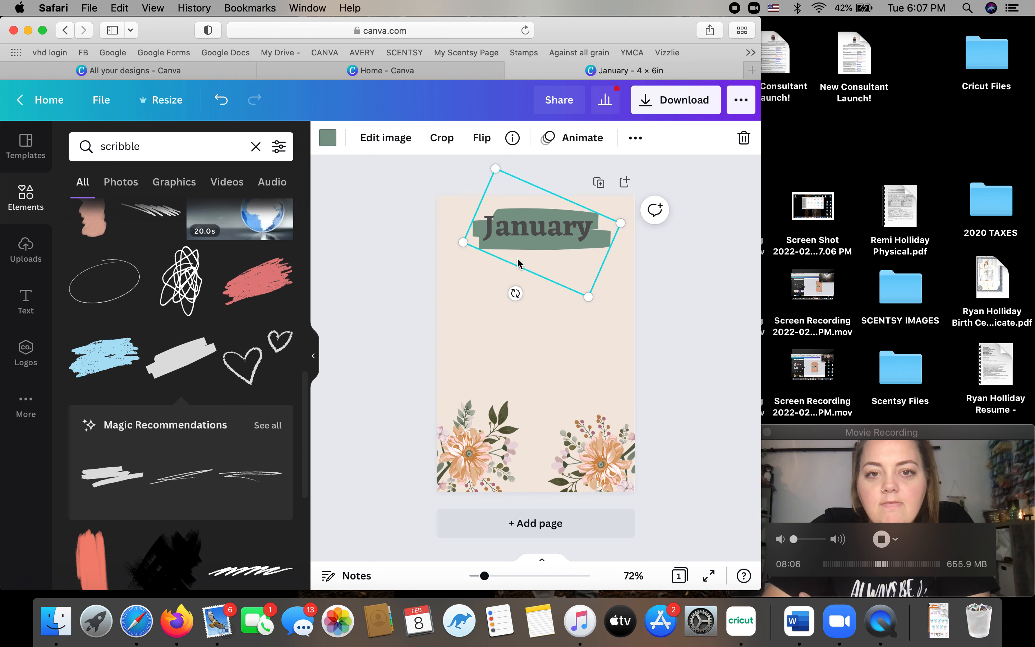
right_click(518, 257)
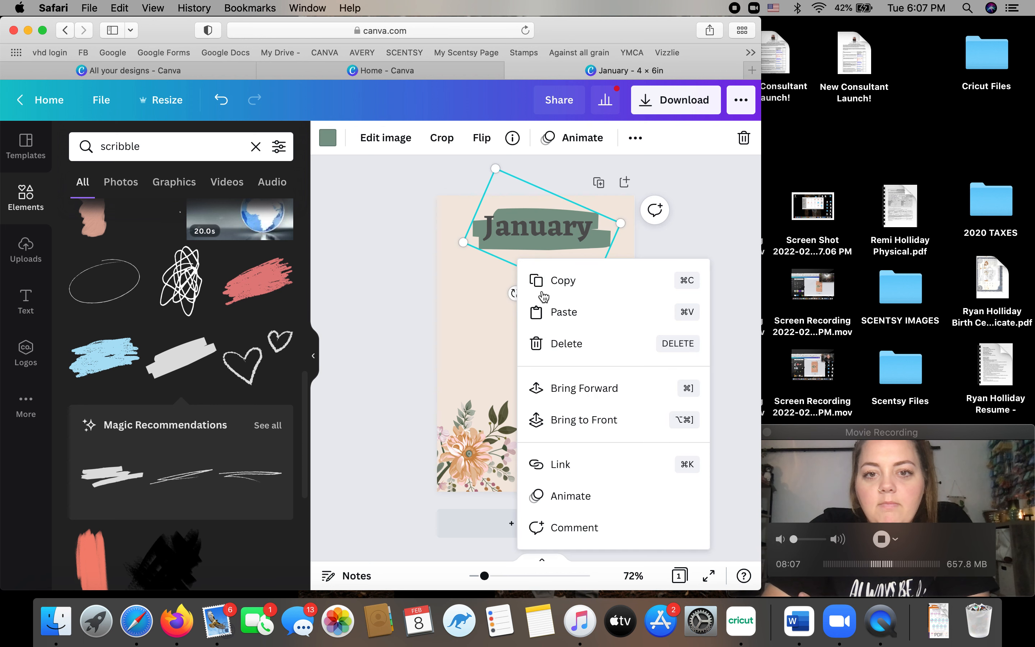
left_click(556, 390)
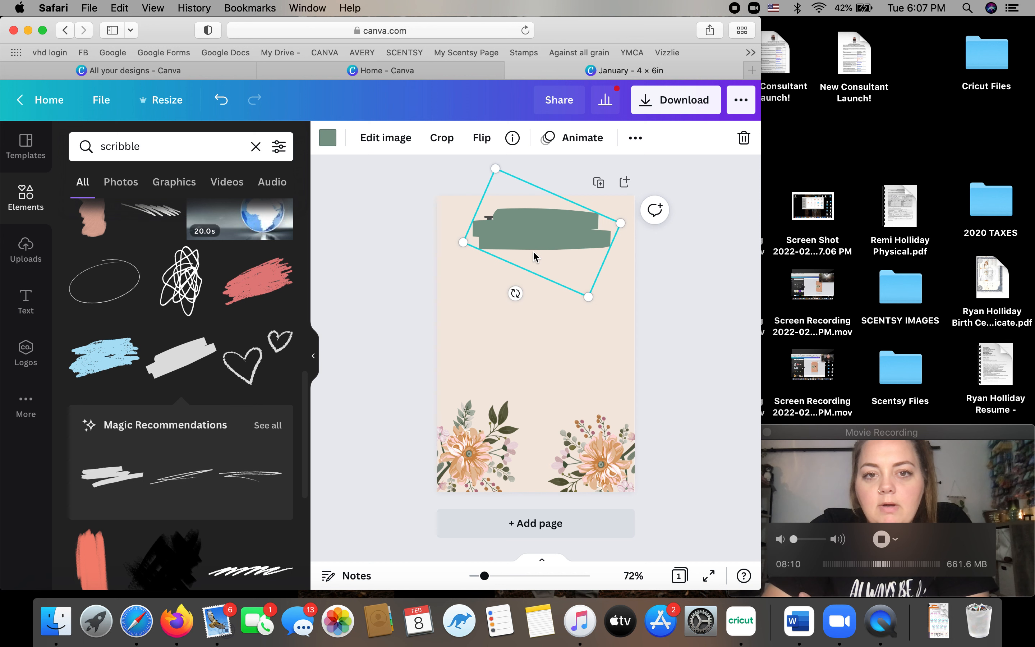
Send the green brush stroke backward behind the January heading and show the uploaded images.
right_click(535, 266)
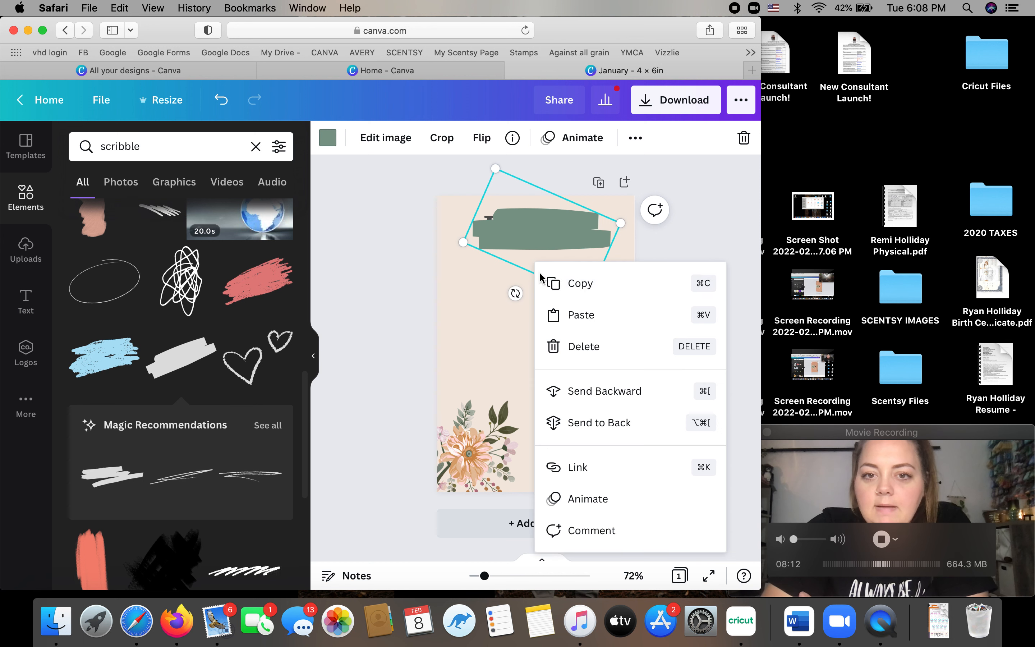
left_click(561, 393)
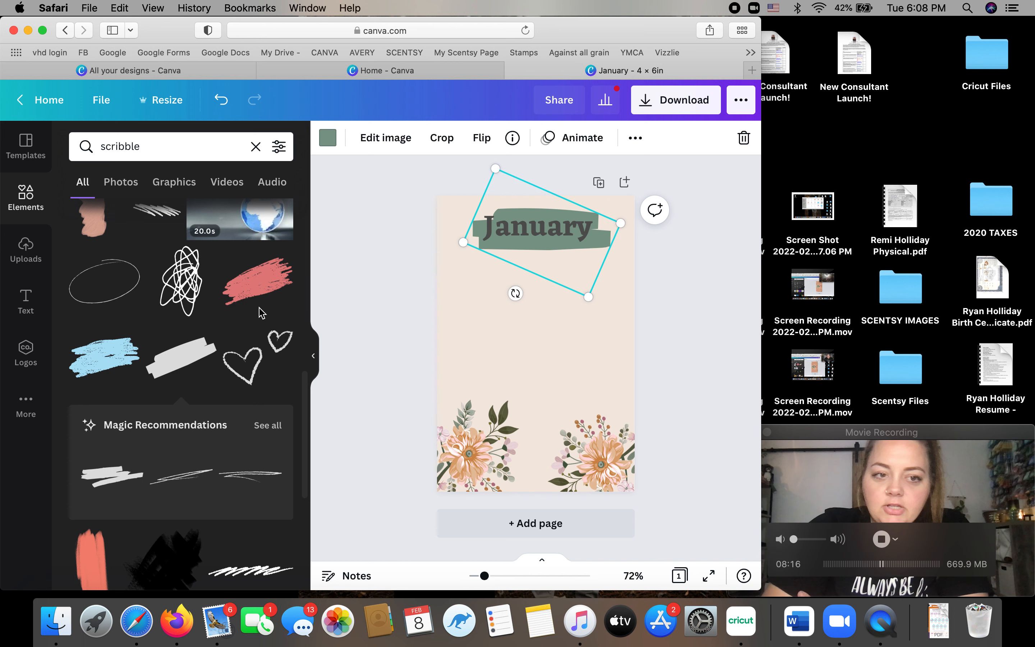
scroll(207, 350, "up", 10)
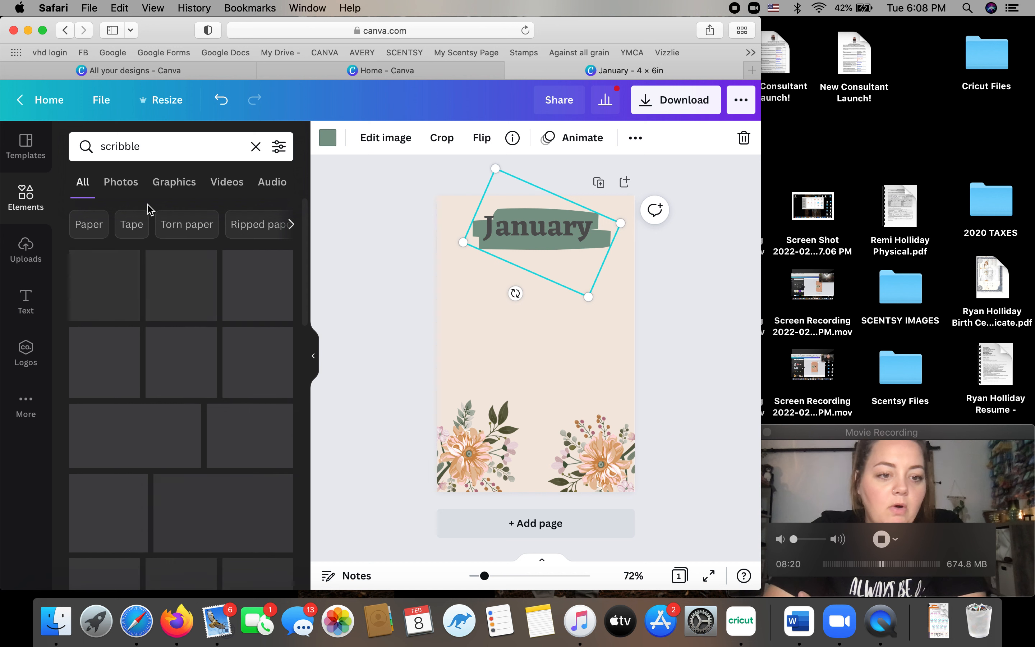
left_click(27, 264)
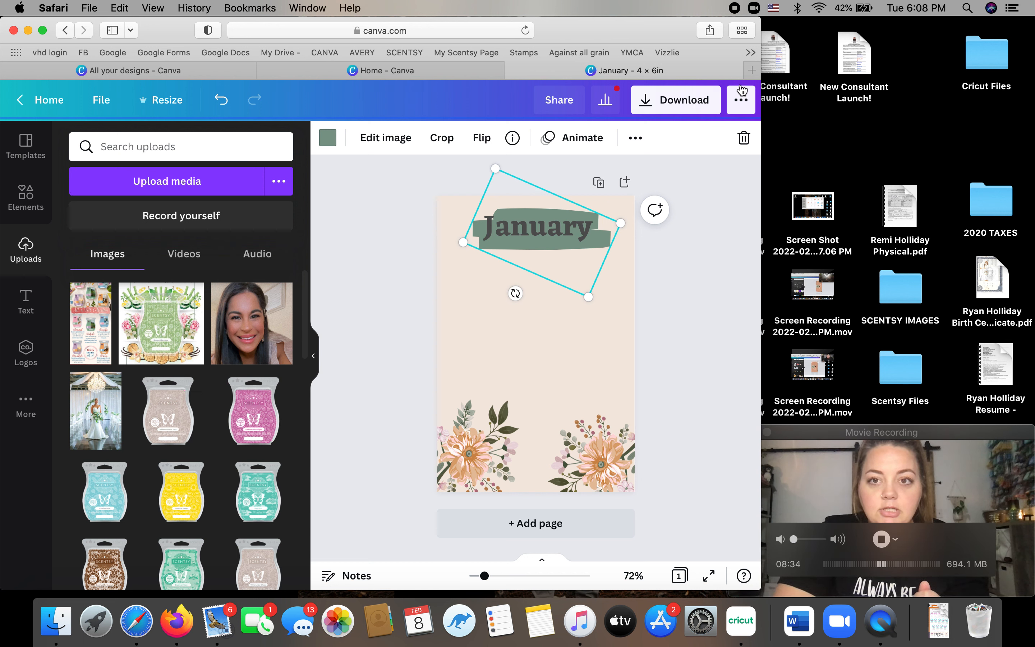
Open the Scentsy Dashboard in a new browser tab and search Scentsy Success for "luna wax bar".
key("super+t")
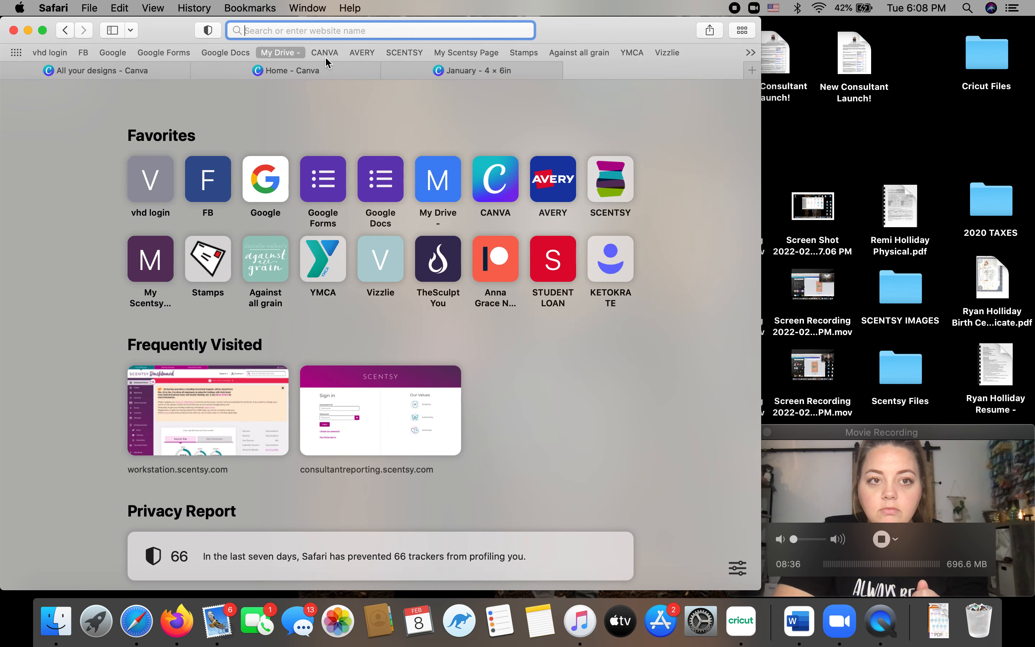
left_click(403, 52)
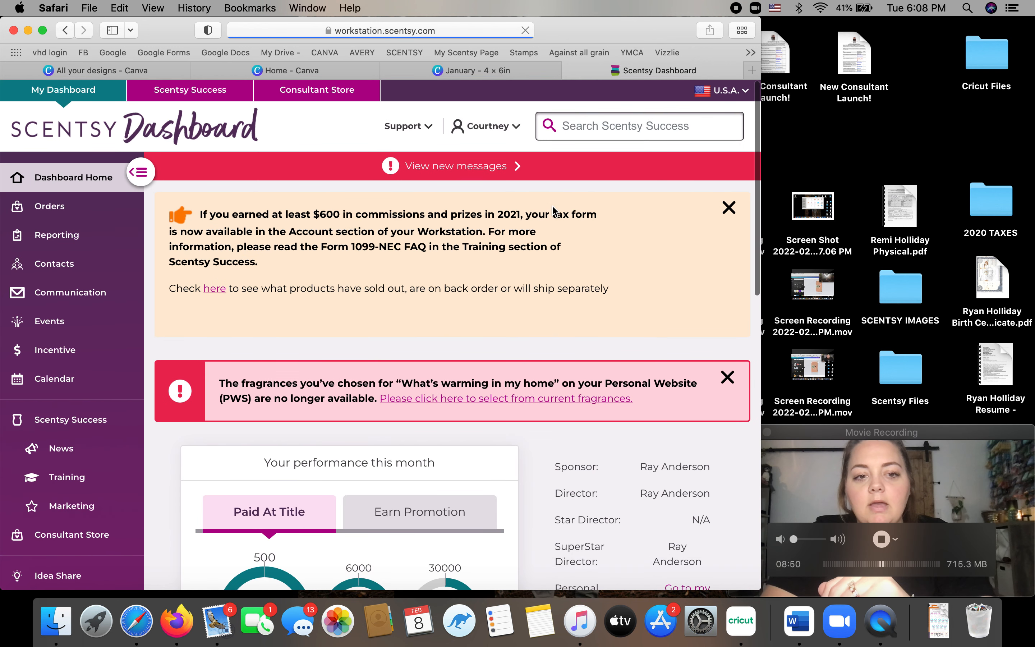
left_click(626, 122)
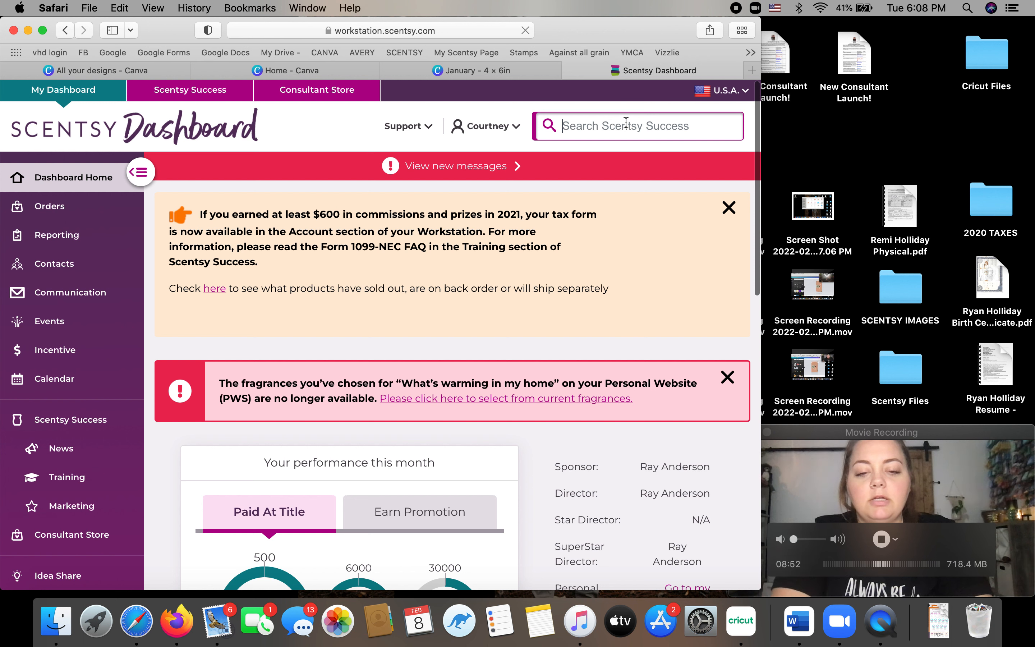
type("lu")
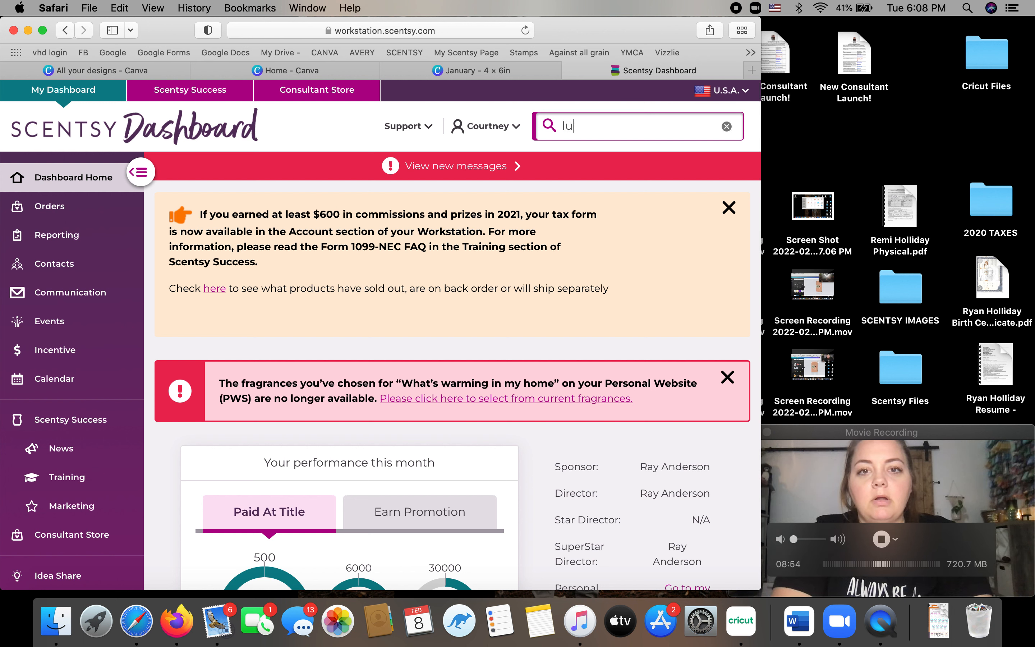
type("na wax bar")
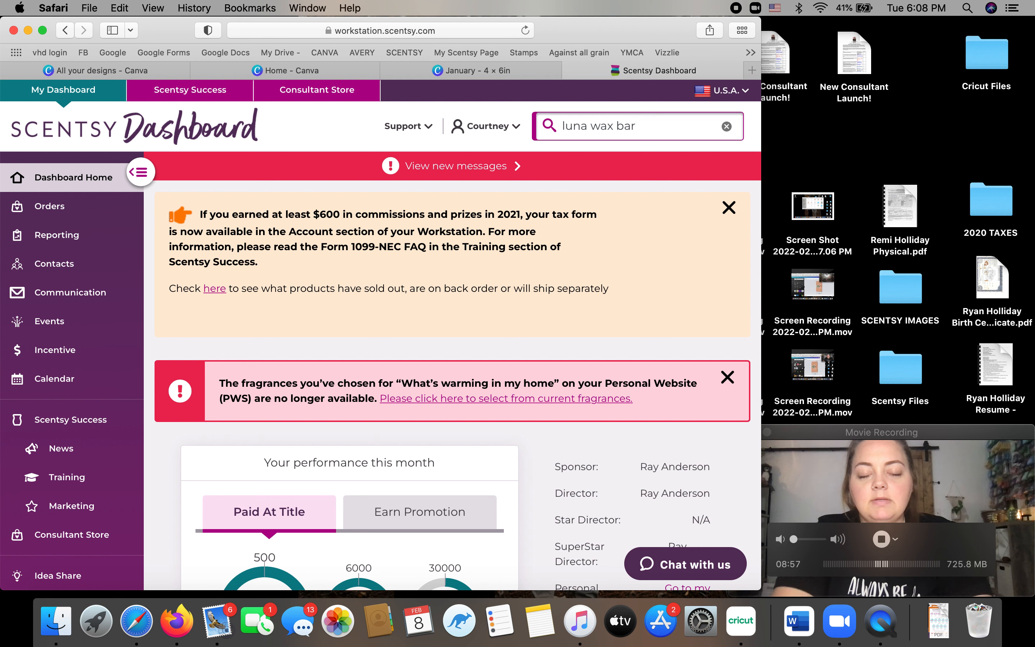
key("Return")
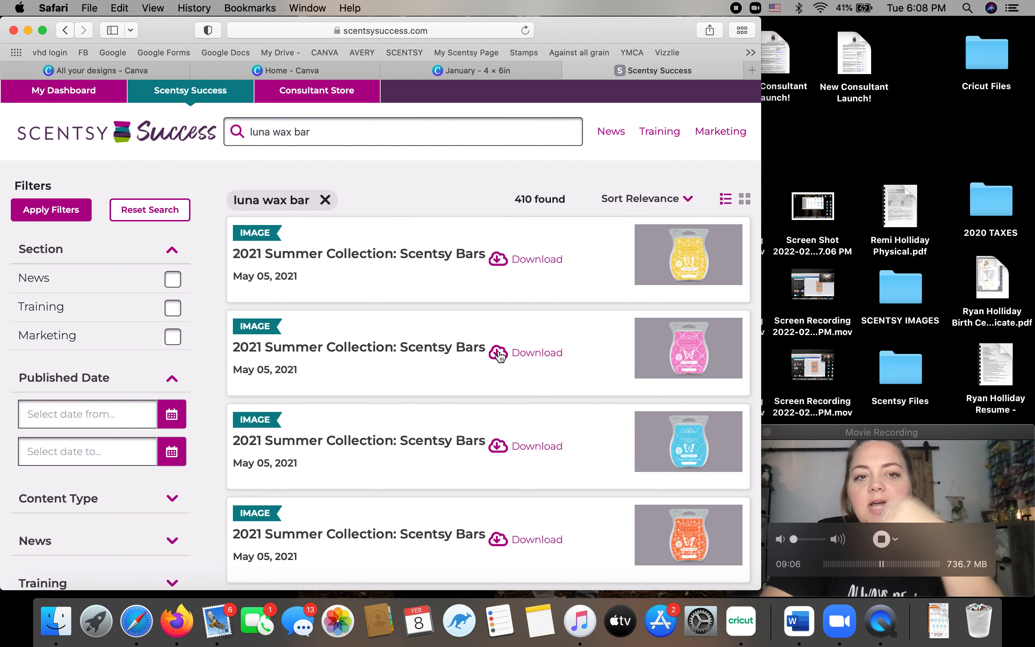
Look through the wax bar image results and shorten the search term to "luna".
scroll(488, 300, "down", 7)
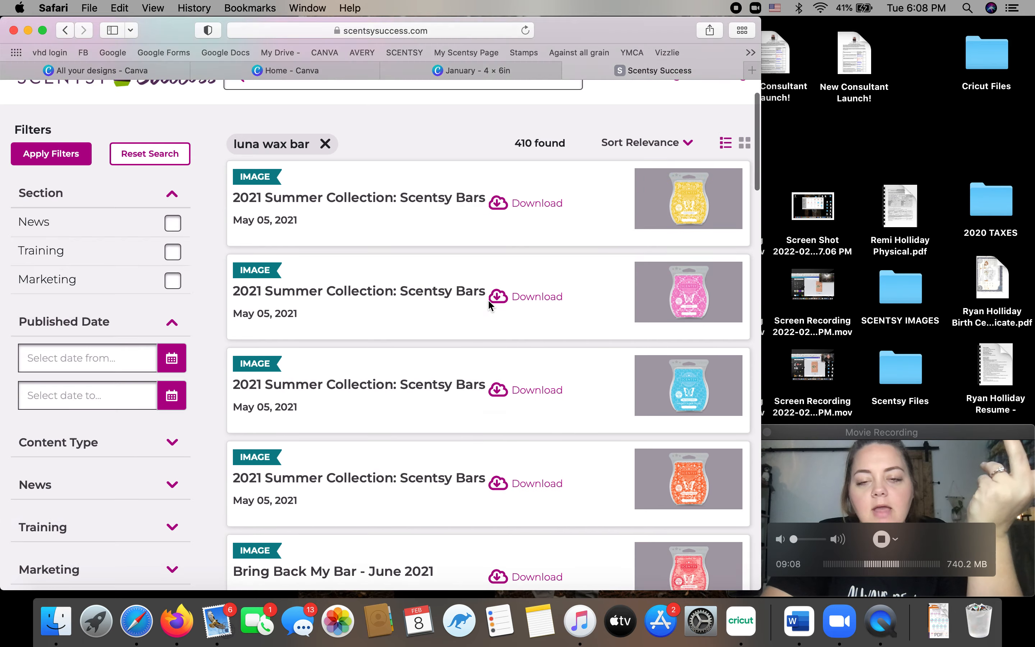
scroll(489, 301, "down", 15)
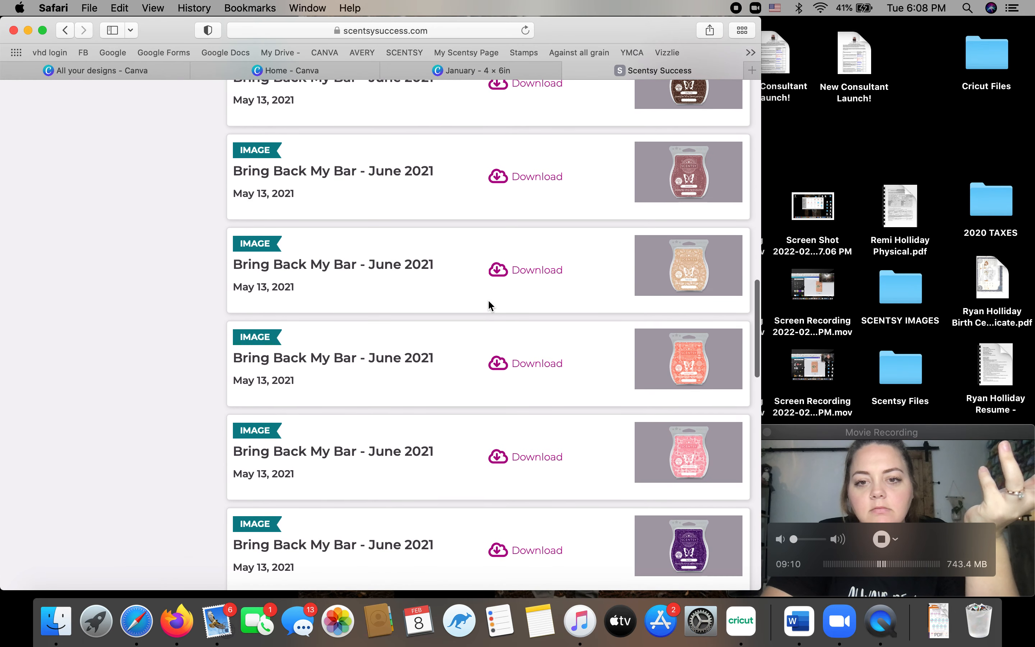
scroll(489, 305, "up", 10)
scroll(488, 305, "down", 20)
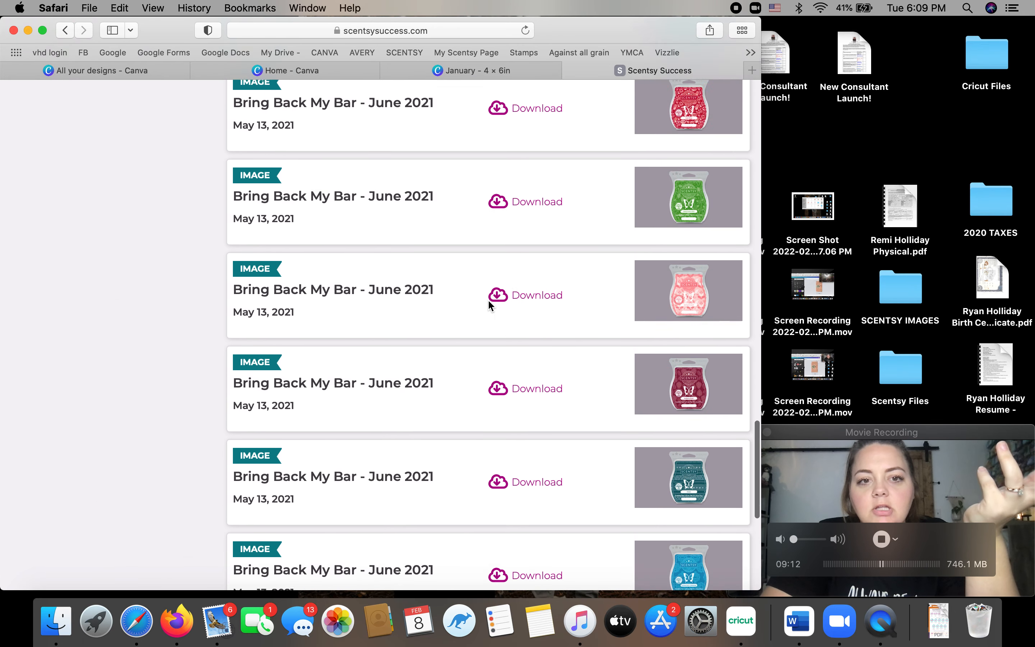
scroll(488, 304, "down", 5)
scroll(488, 305, "up", 20)
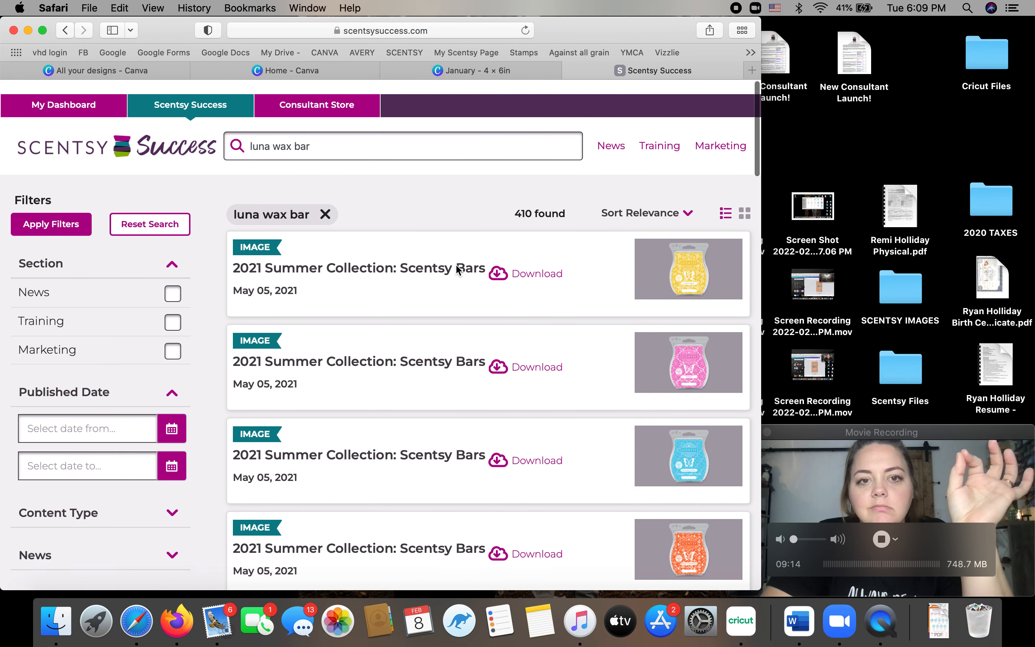
left_click(317, 133)
key("BackSpace")
key("BackSpace")
key("BackSpace")
key("BackSpace")
key("BackSpace")
key("BackSpace")
key("BackSpace")
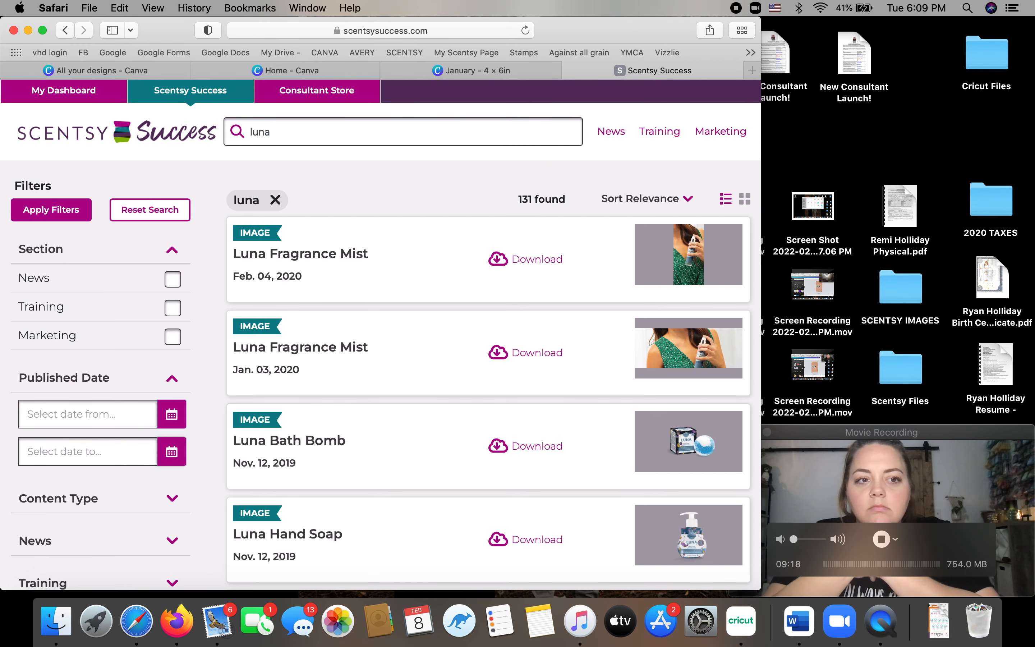
Download the Luna Hand Soap image dated Nov. 12, 2019 from the search results.
scroll(489, 334, "down", 12)
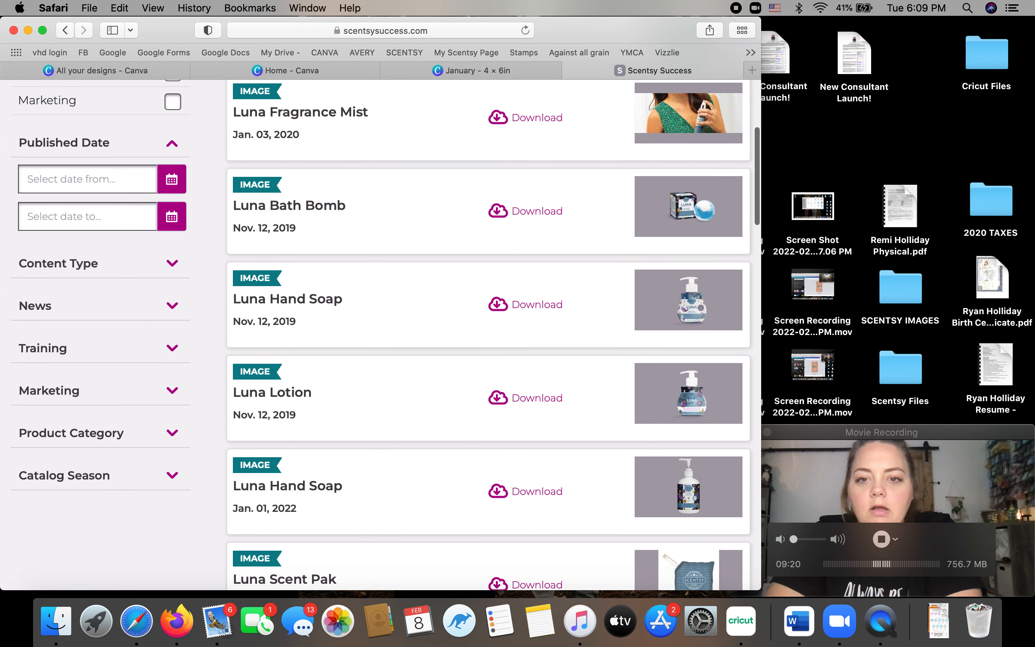
scroll(335, 138, "up", 6)
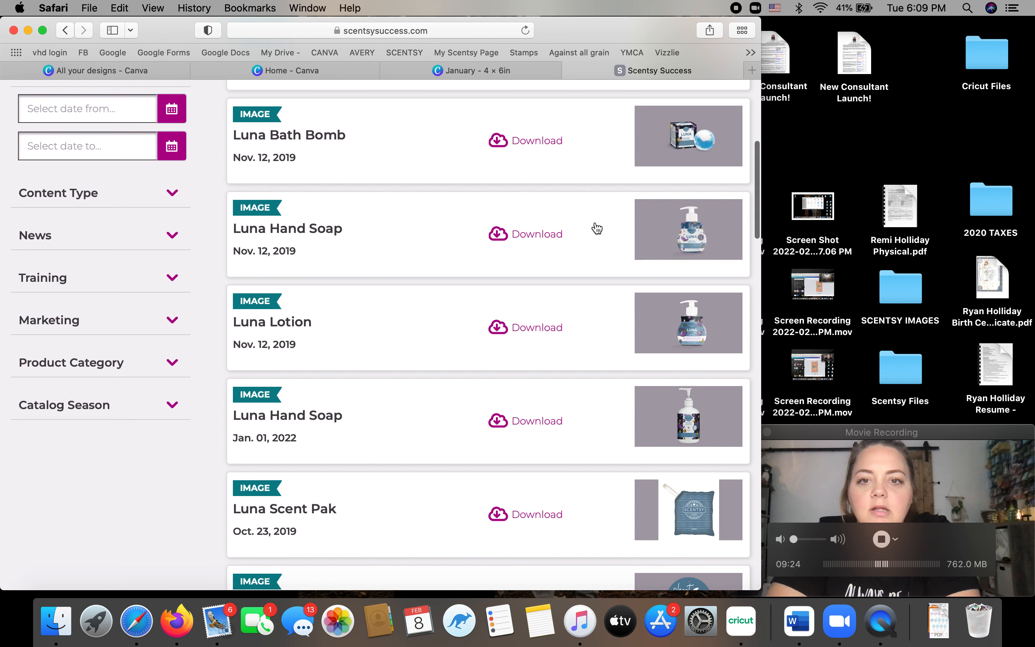
left_click(535, 234)
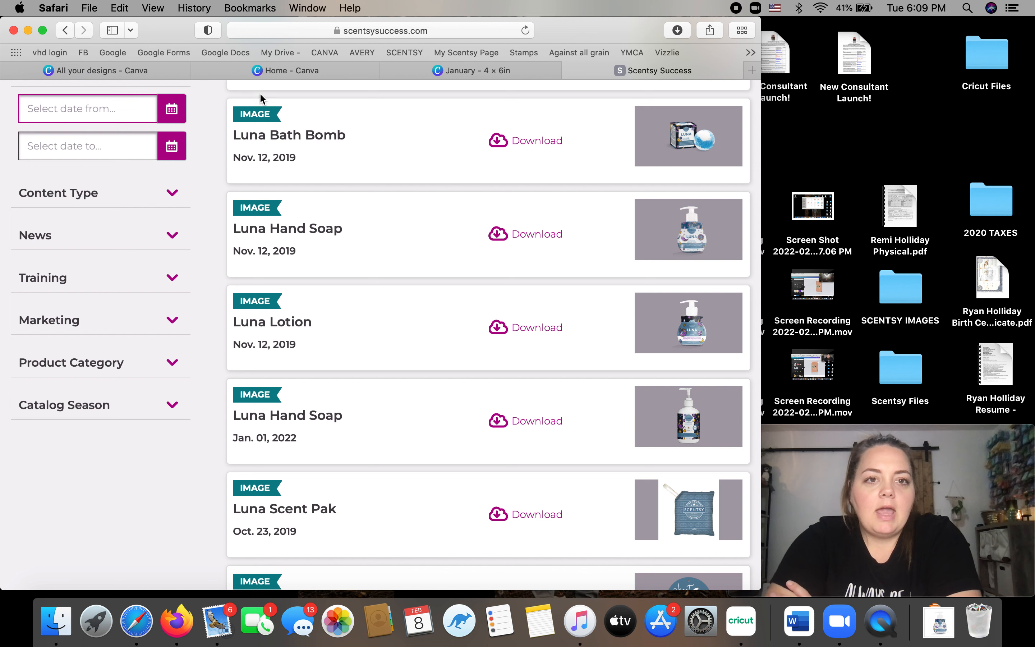
Switch back to the January design in Canva, find the hand soap PNG by searching for "luna" and upload it.
left_click(479, 72)
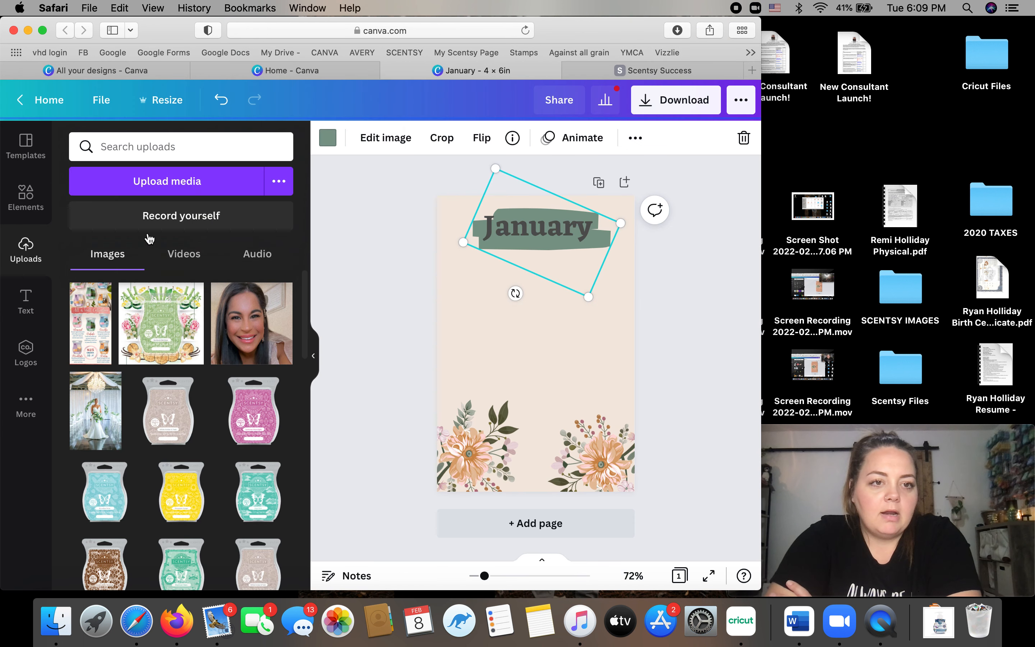
left_click(160, 191)
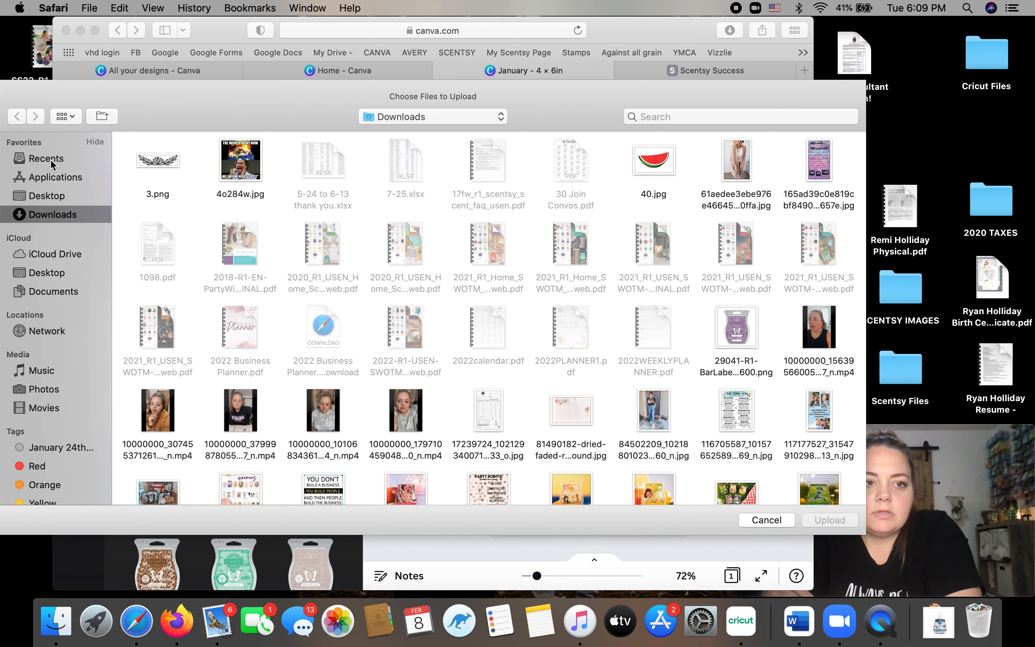
left_click(50, 159)
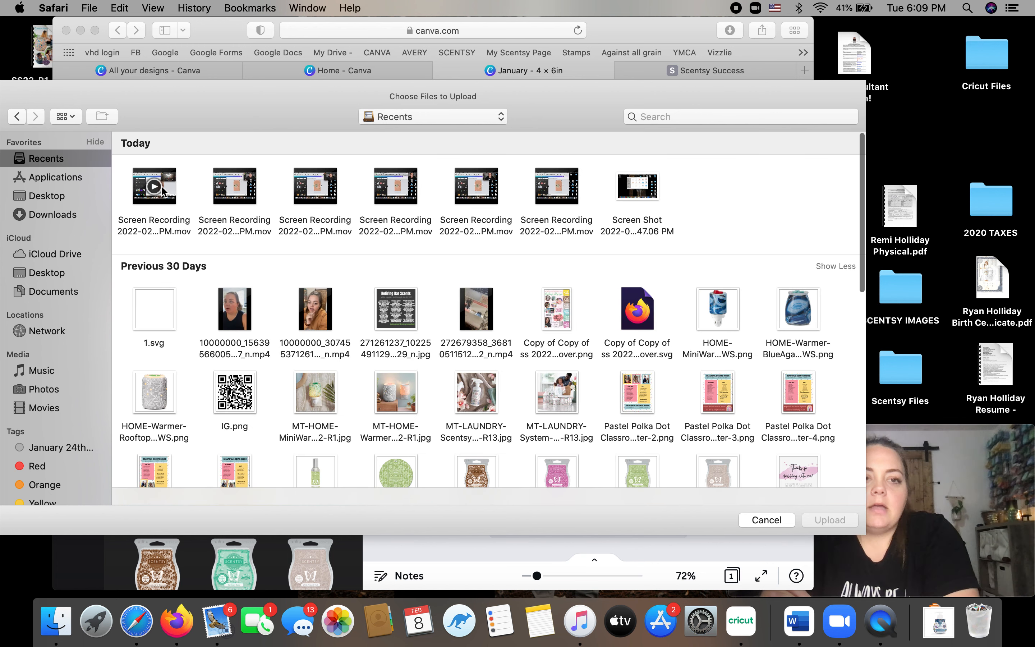
left_click(50, 216)
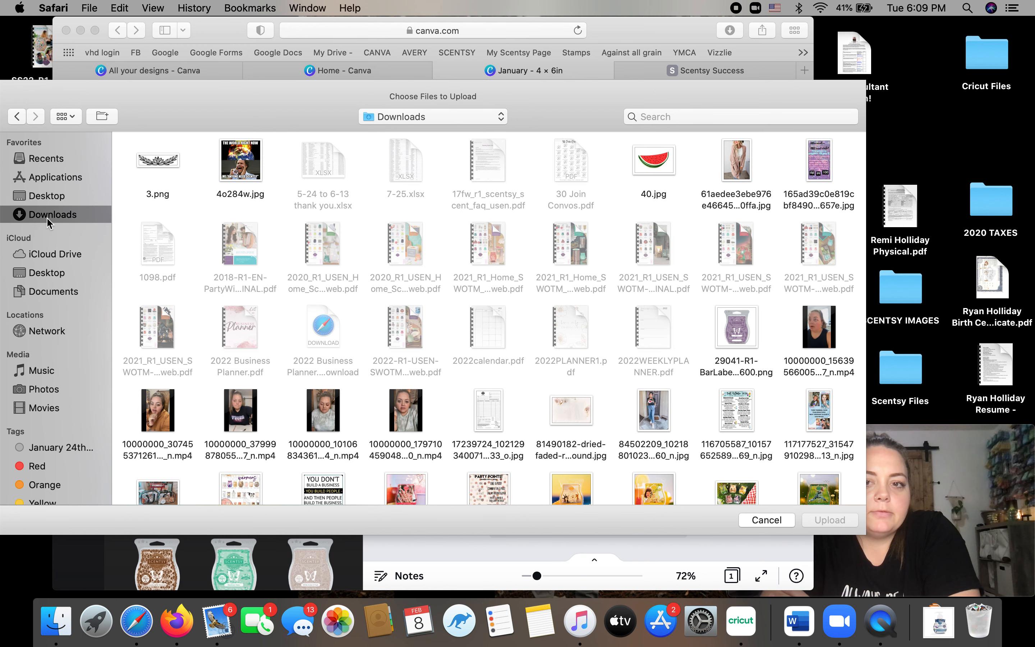
left_click(677, 112)
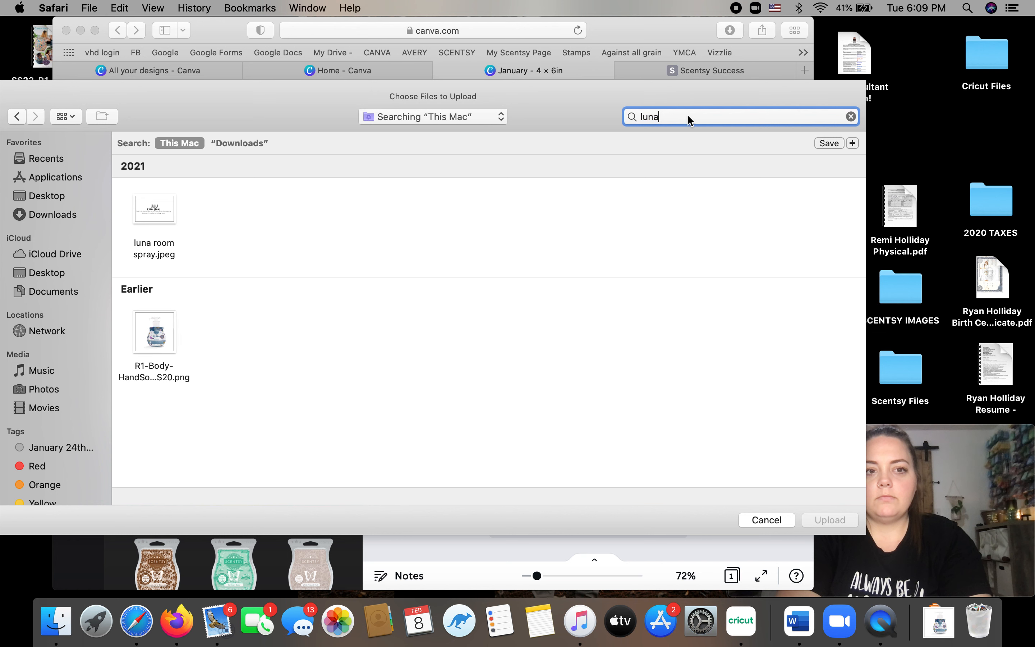
double_click(155, 340)
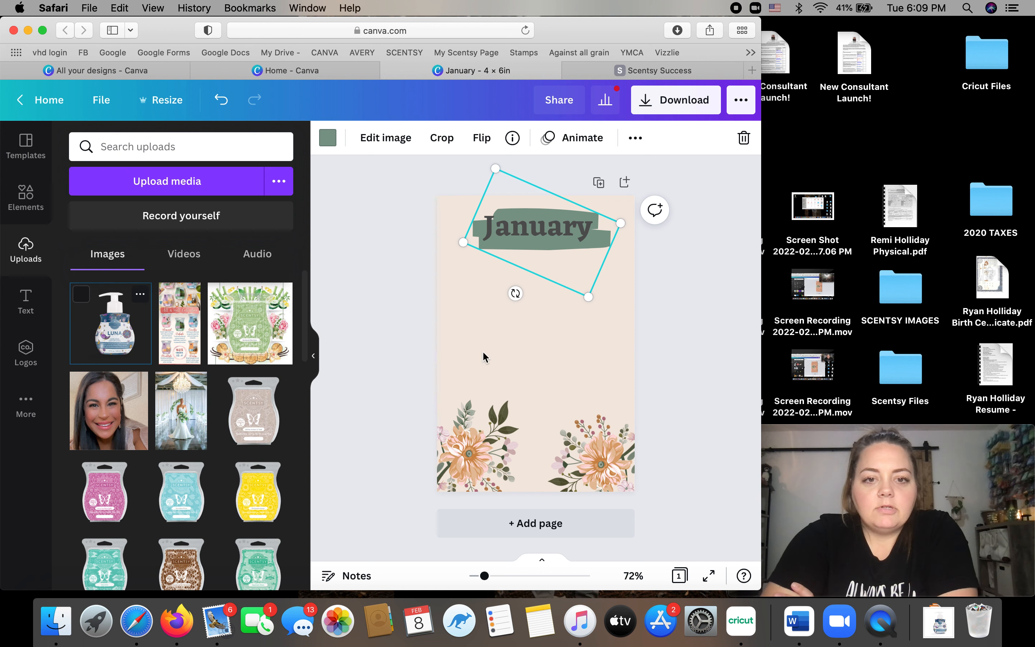
Place the uploaded Luna soap image on the January page and delete the flower cluster in the page's bottom-right corner.
left_click_drag(99, 310, 483, 351)
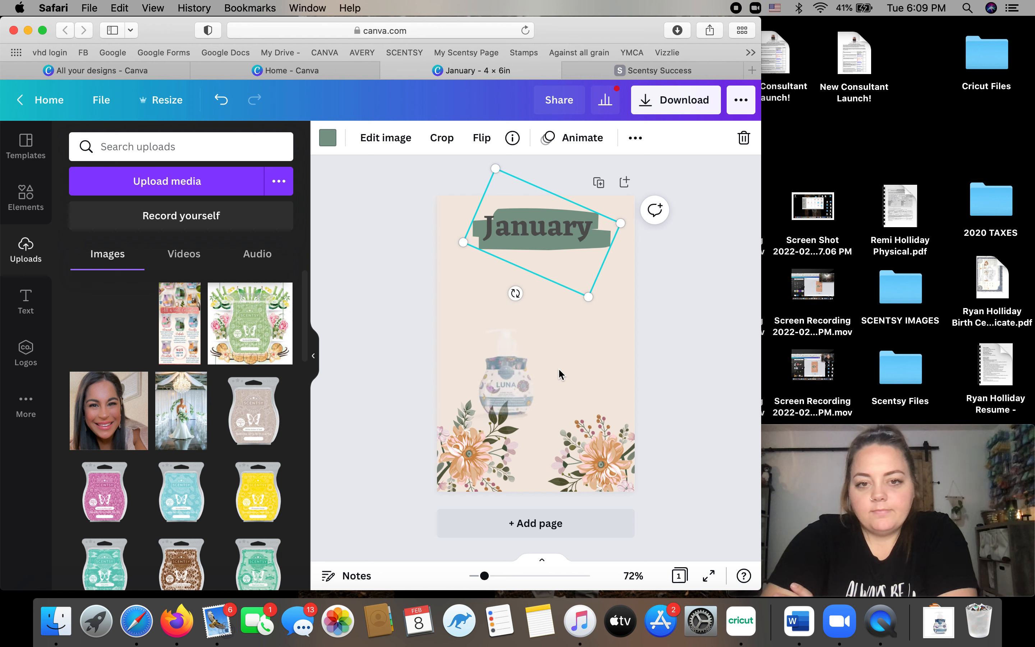
left_click_drag(561, 375, 592, 362)
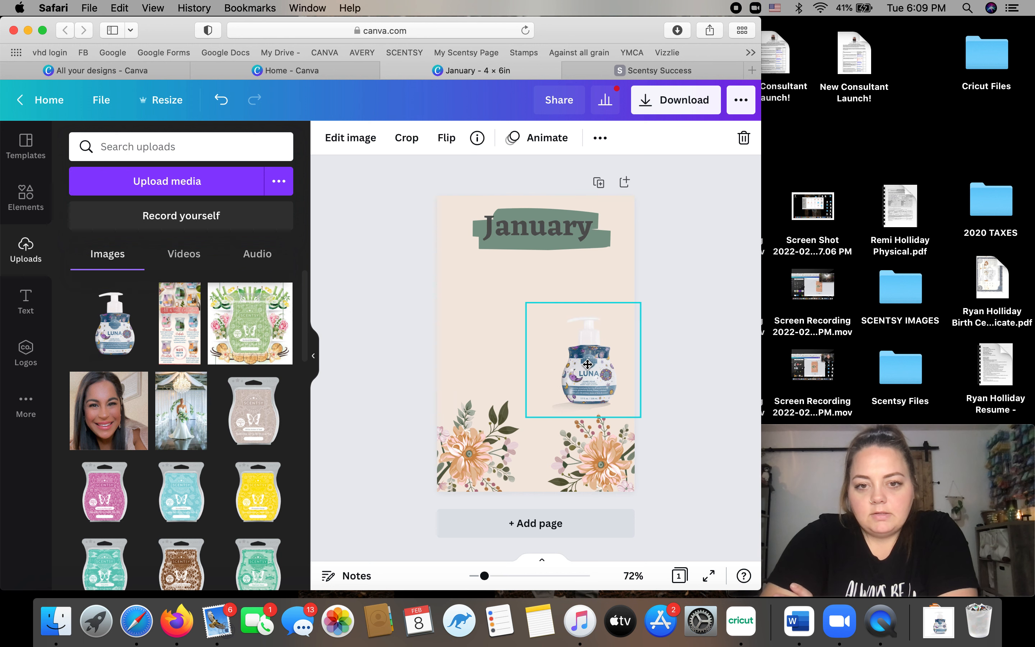
left_click(586, 454)
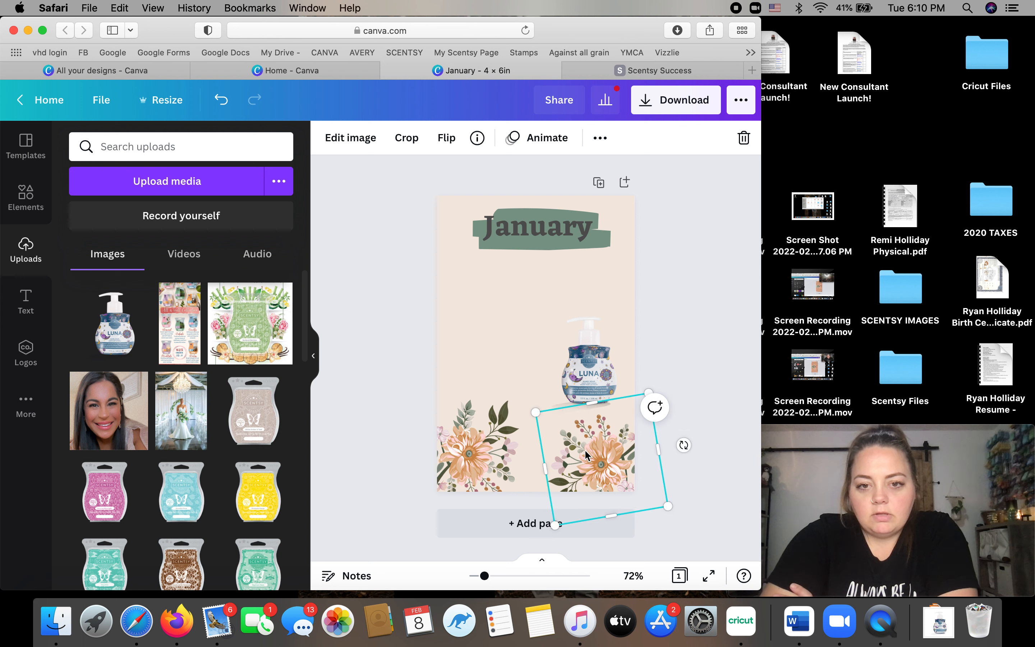
left_click(744, 139)
Enlarge the Luna soap image and move it into the bottom-right corner of the page, beside the remaining flowers.
left_click(526, 303)
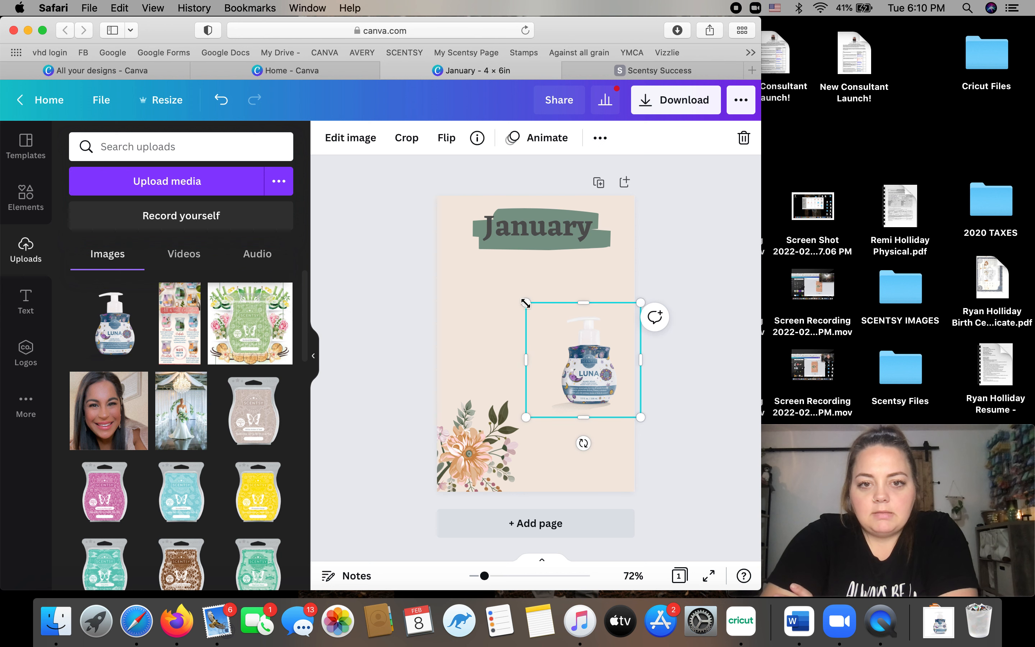
left_click_drag(469, 263, 477, 254)
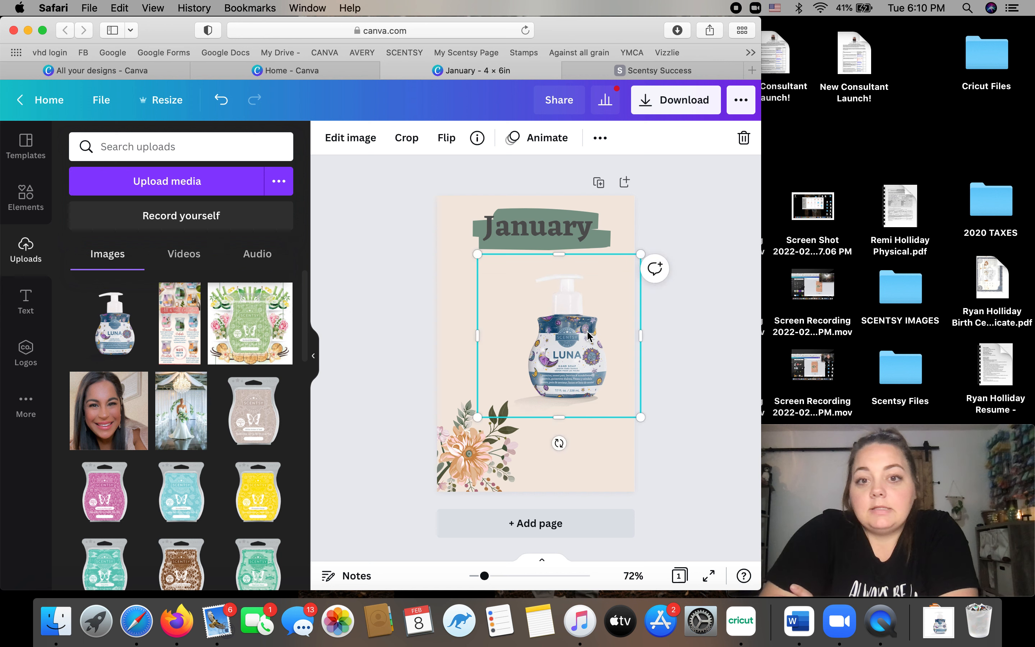
left_click_drag(594, 320, 603, 452)
left_click_drag(604, 428, 619, 399)
left_click(469, 436)
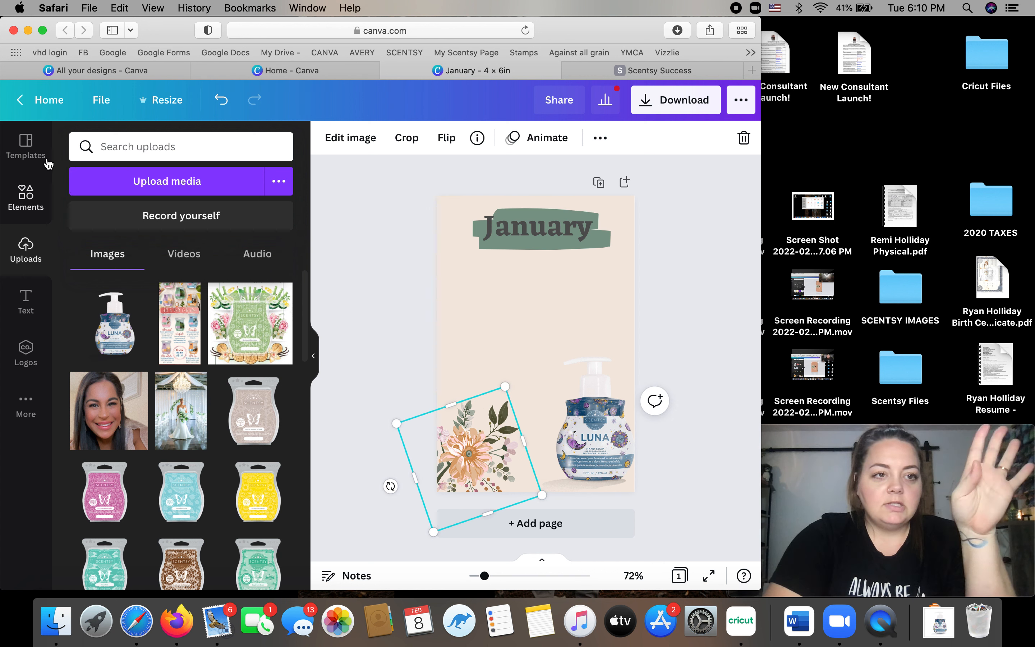
Leave the January design, go to all saved designs and open the US Letter design "Thank you, always!".
left_click(35, 154)
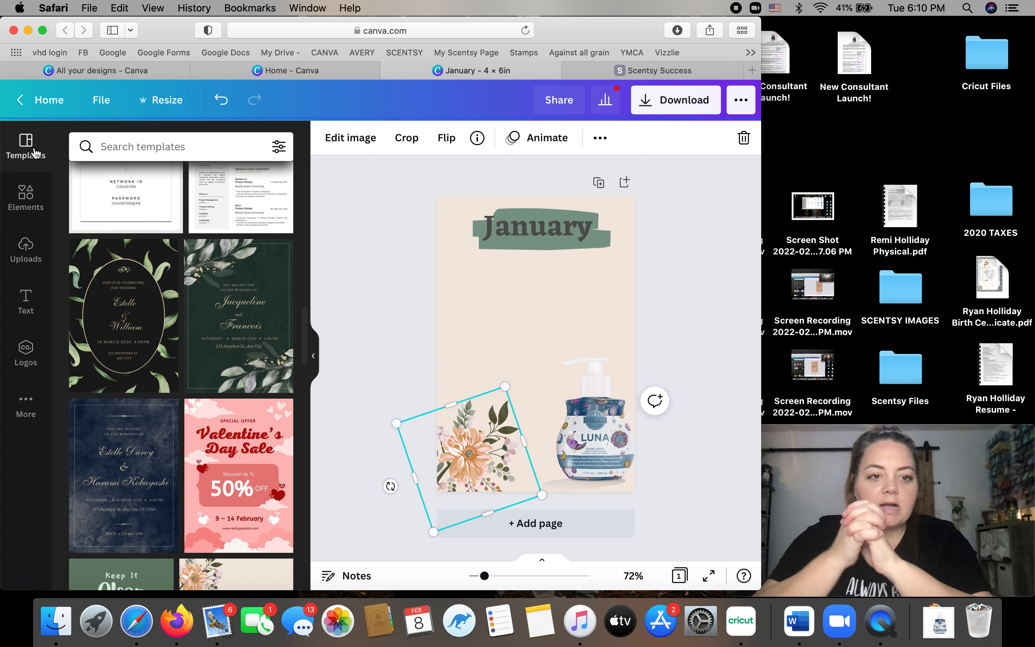
left_click(38, 106)
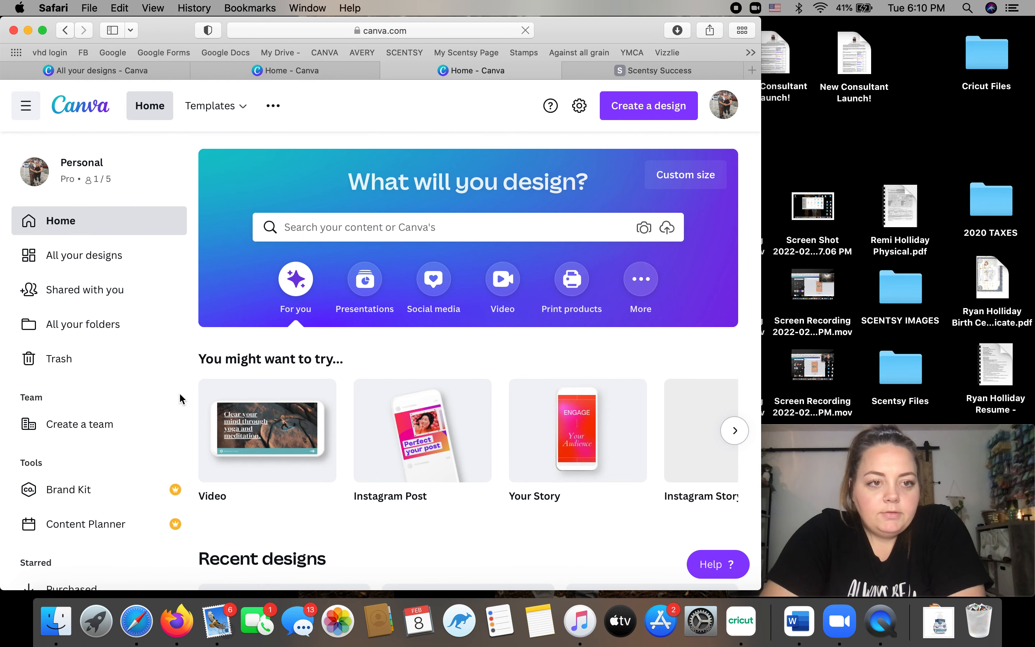
left_click(112, 257)
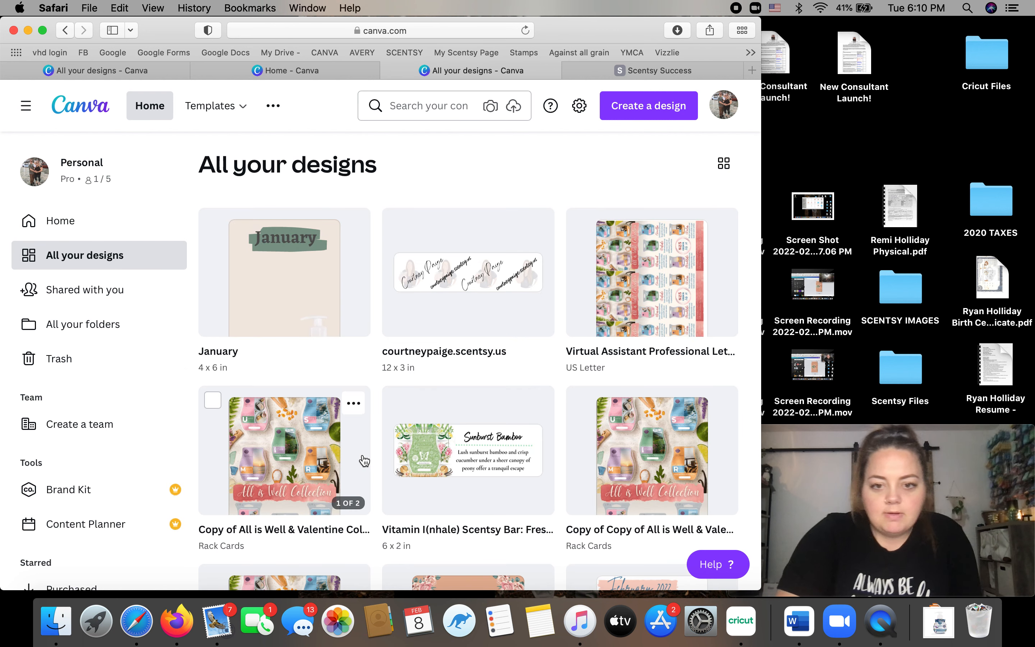
scroll(364, 461, "down", 5)
scroll(364, 461, "down", 15)
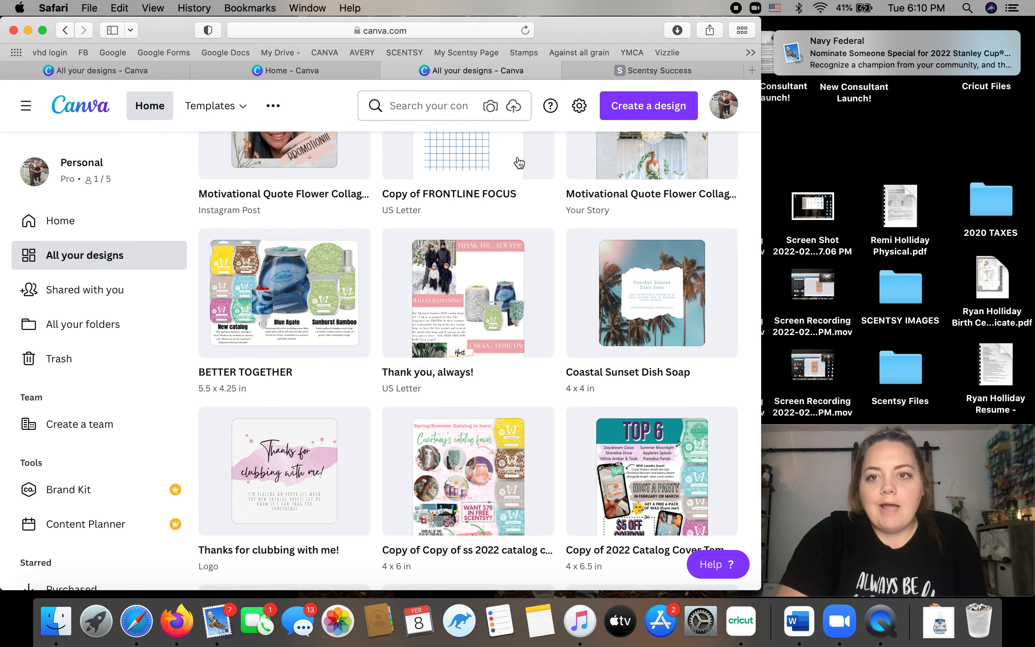
left_click(418, 268)
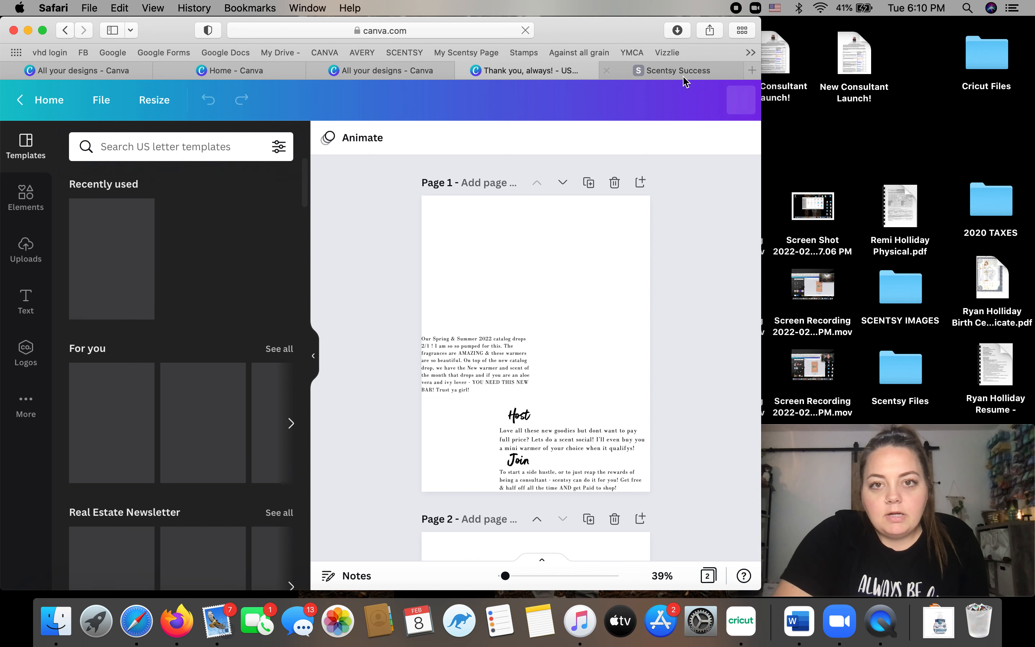
Switch to the Scentsy Success site and search for "all is well" in place of "luna".
left_click(684, 76)
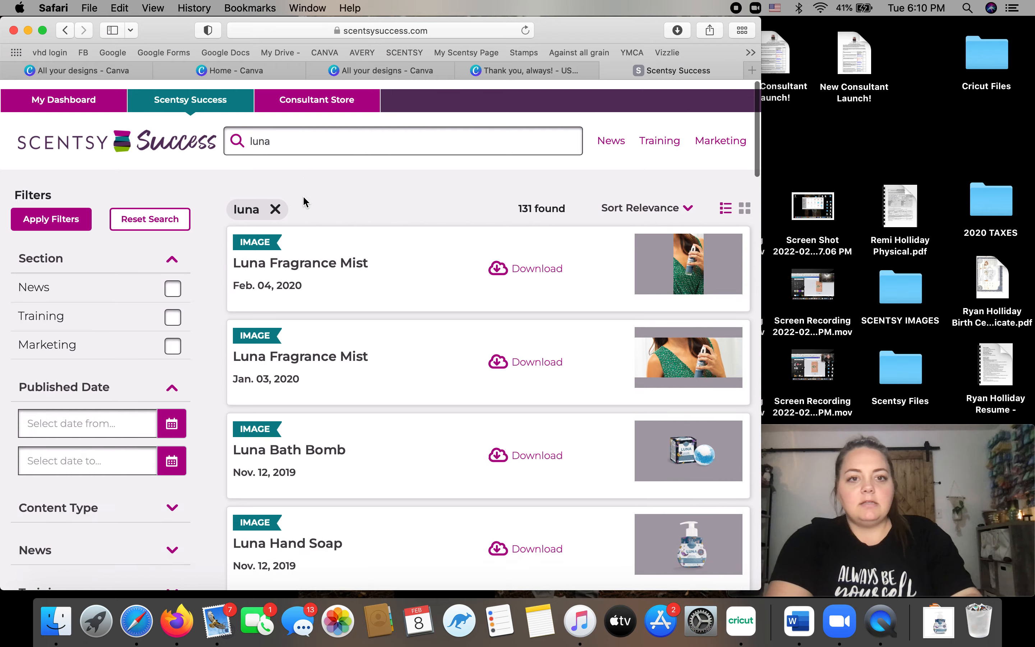
double_click(295, 129)
type("a")
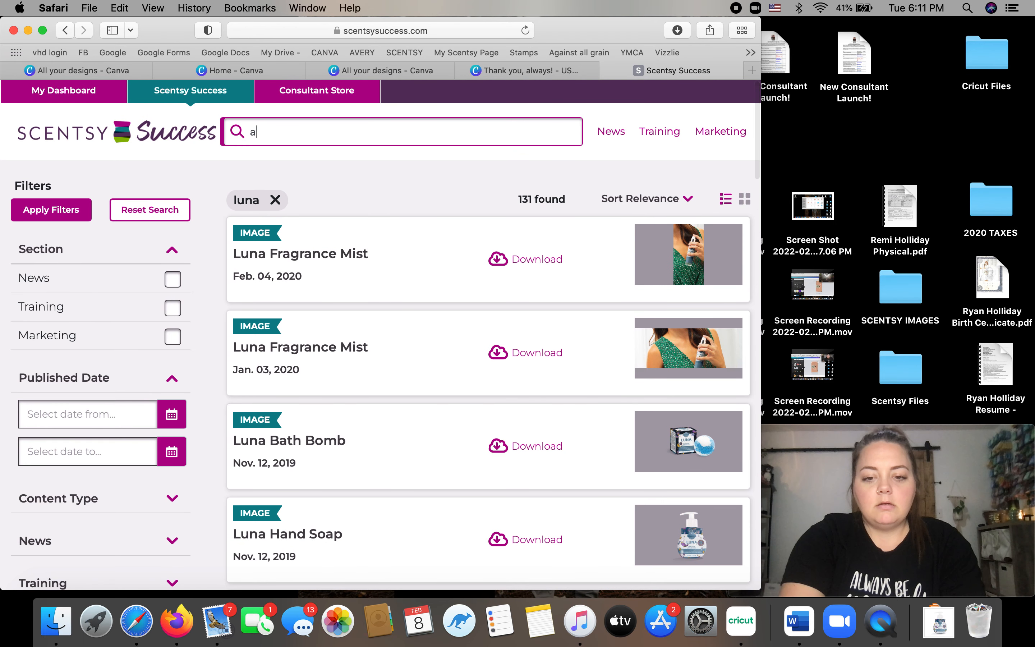
type("ll is well")
key("Return")
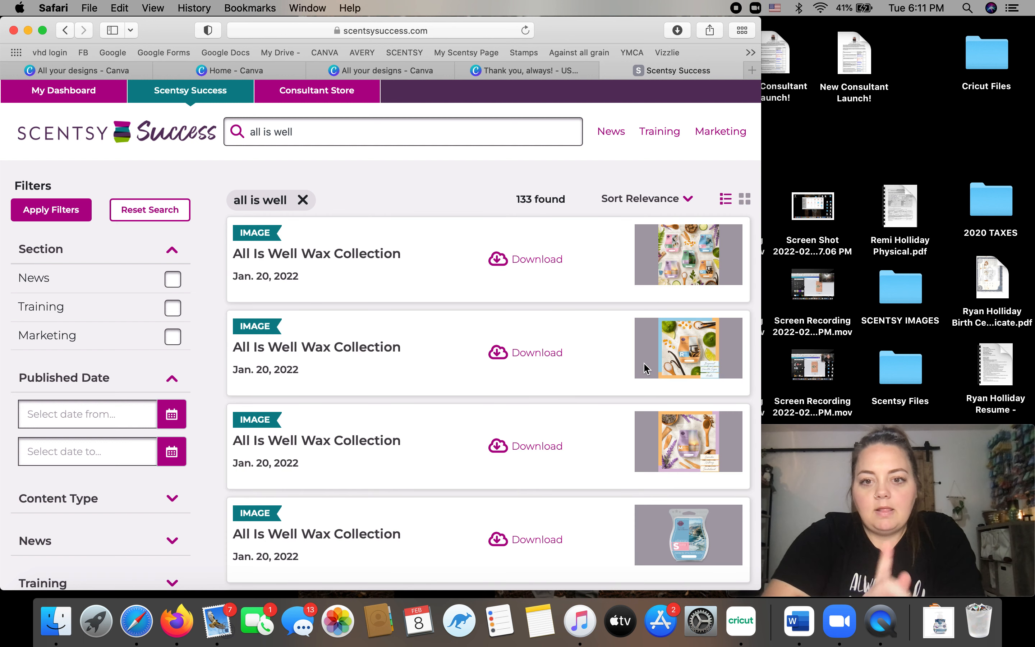
Look through the All Is Well Wax Collection results and download the image showing all five wax bars together.
scroll(702, 359, "down", 5)
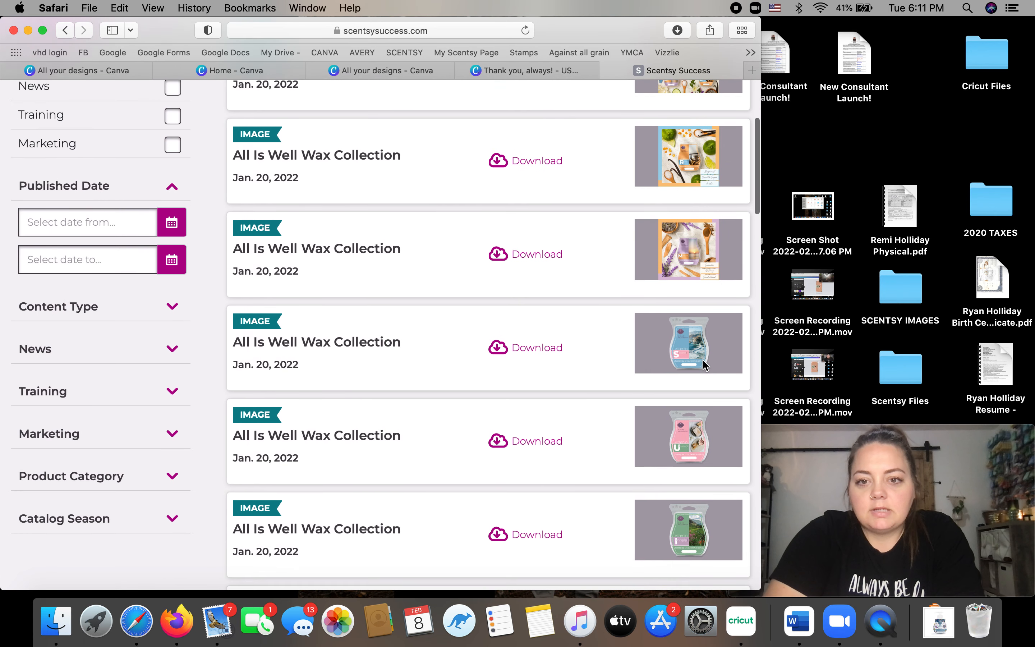
scroll(703, 360, "down", 2)
scroll(693, 412, "down", 6)
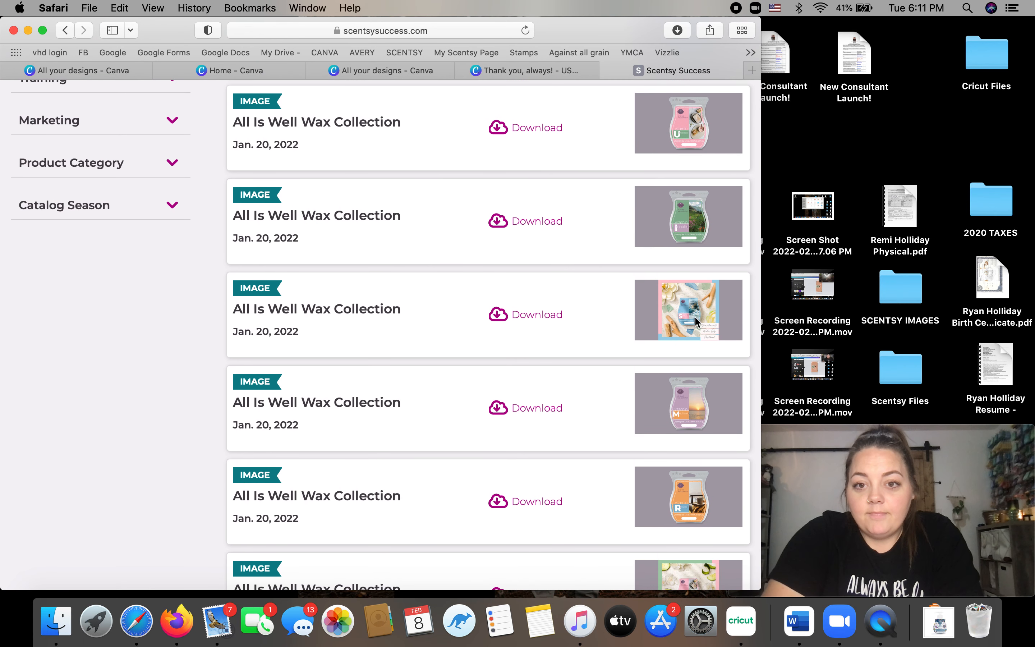
scroll(695, 321, "down", 10)
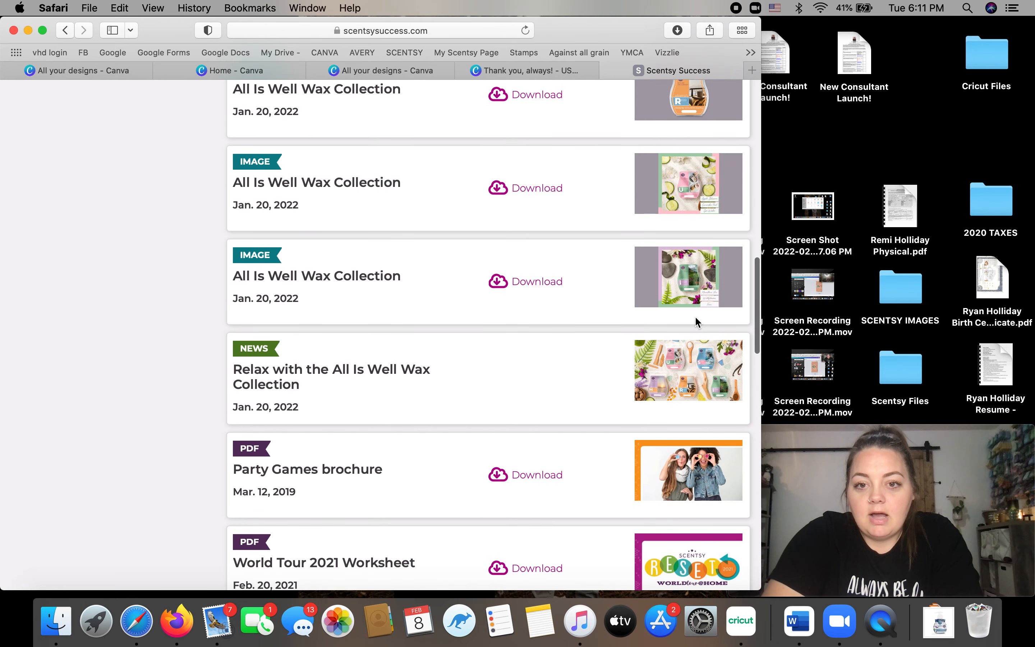
scroll(696, 321, "up", 9)
scroll(695, 321, "down", 15)
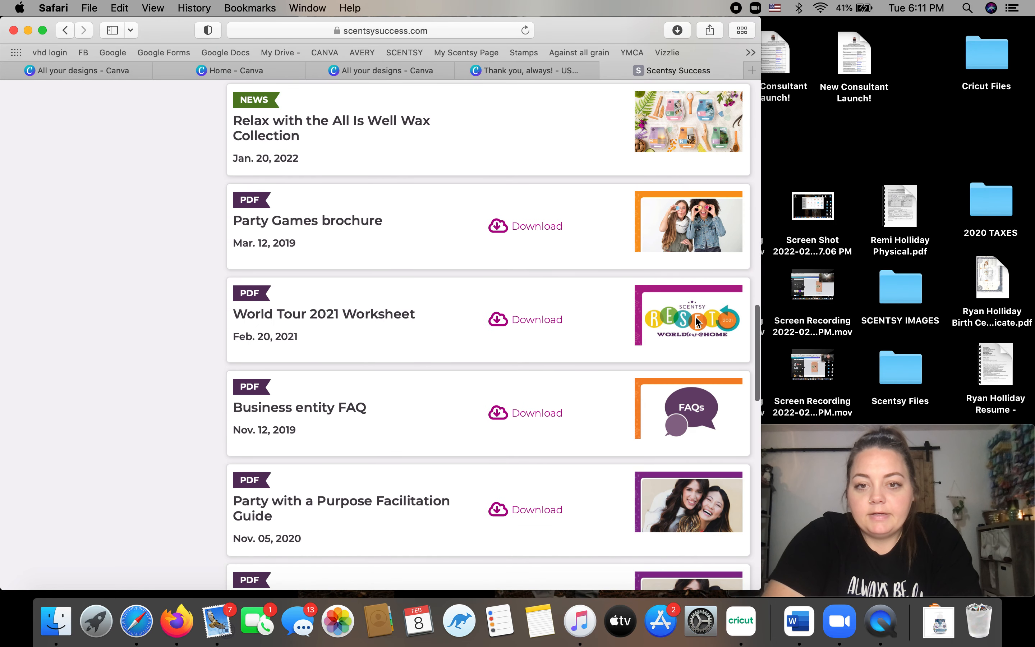
scroll(696, 321, "up", 4)
scroll(695, 321, "up", 20)
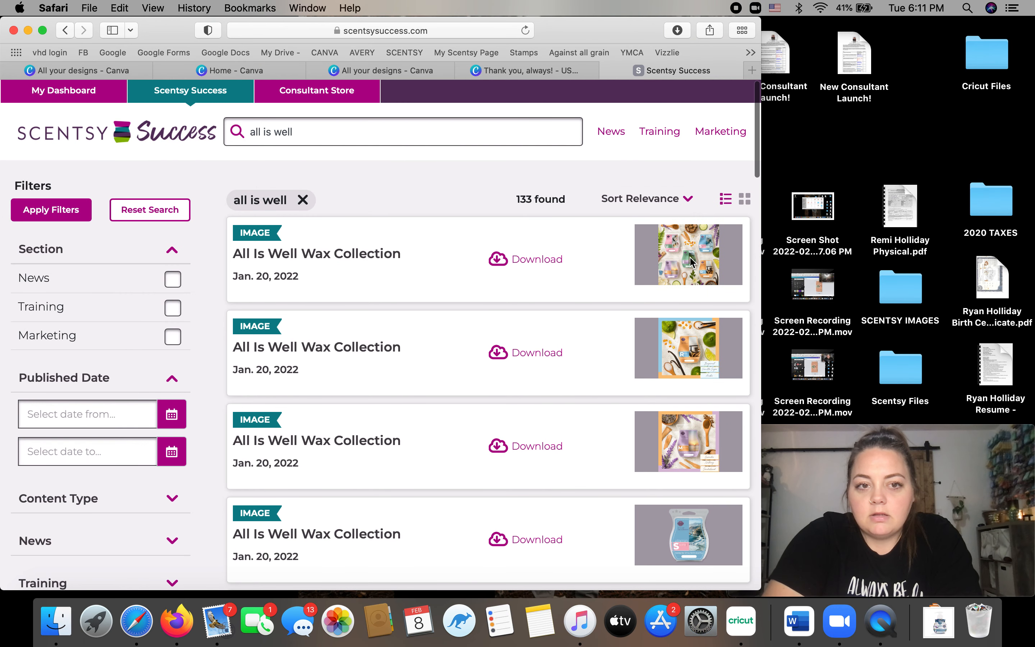
left_click(551, 259)
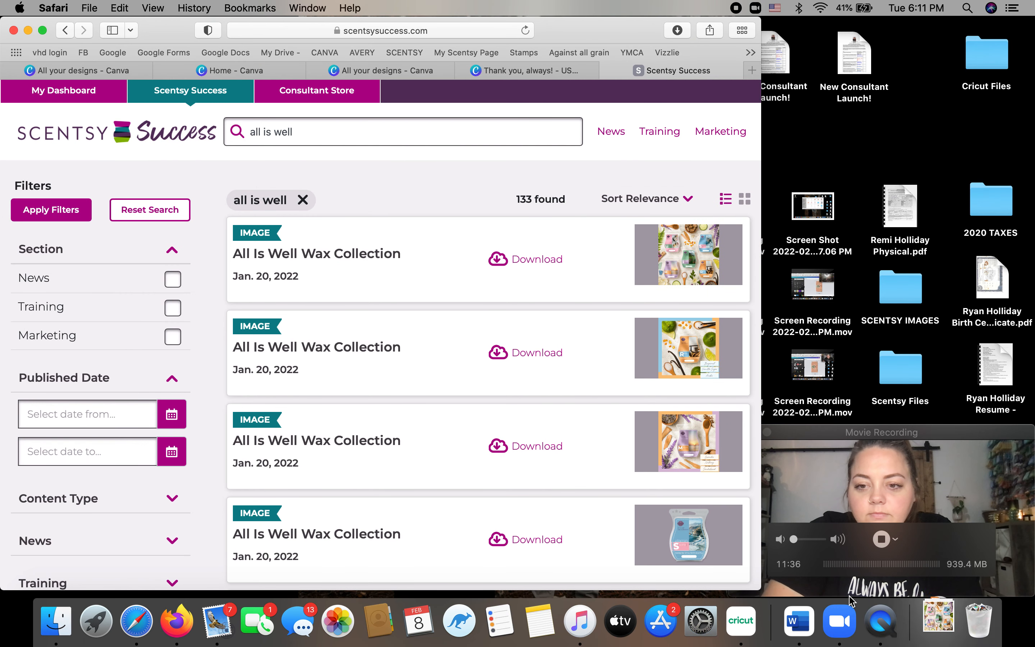
Open the downloaded MT-SS22-AllisWell-1200x1200-R13.jpg in Preview, save it and close it.
left_click(931, 631)
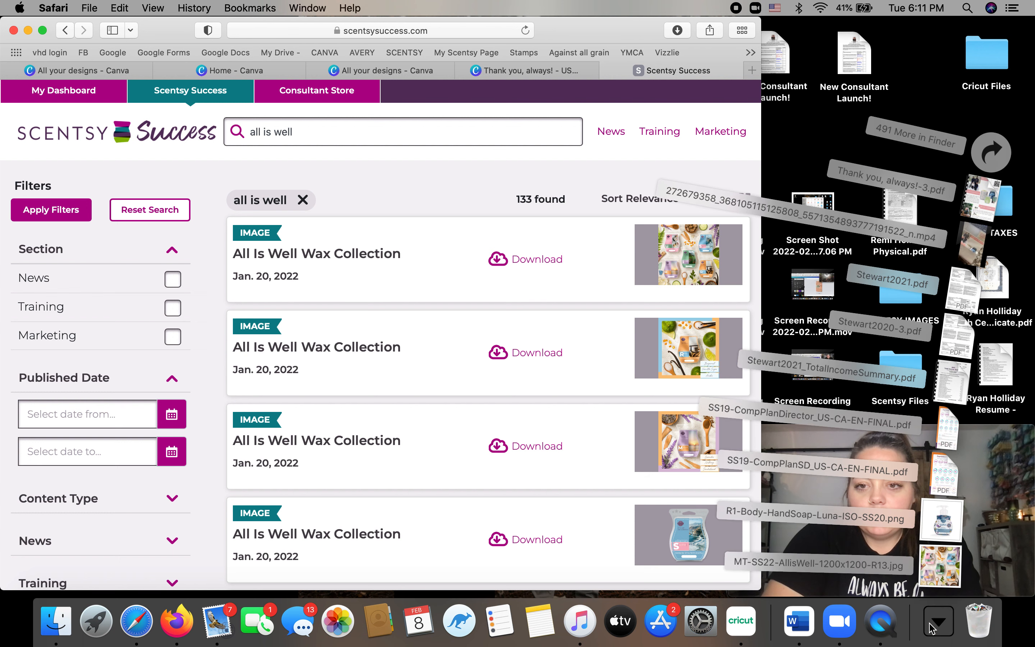
left_click(942, 587)
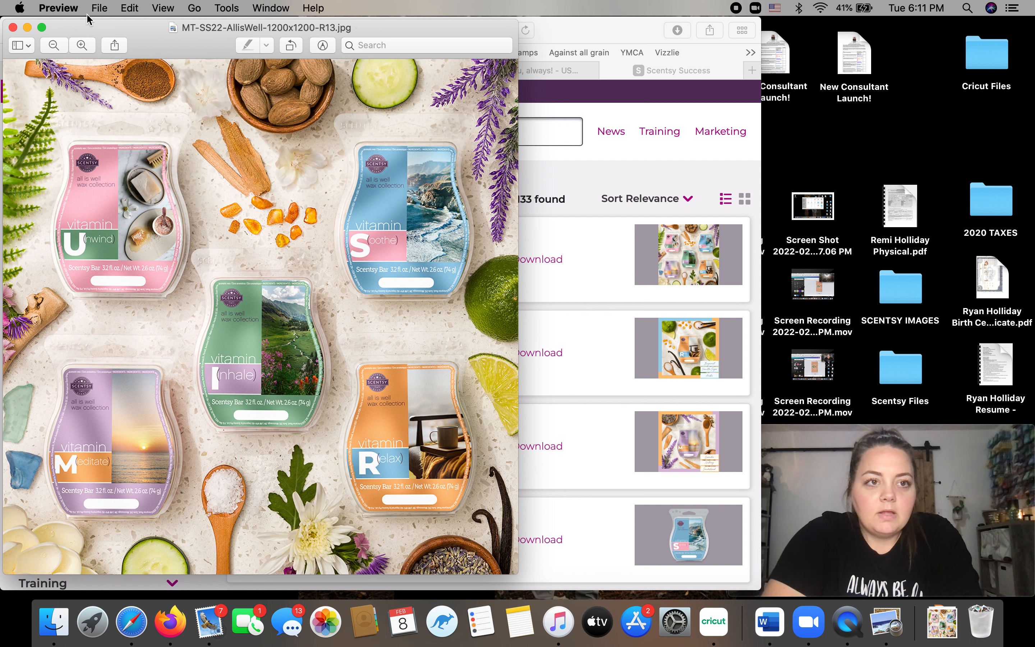
left_click(105, 9)
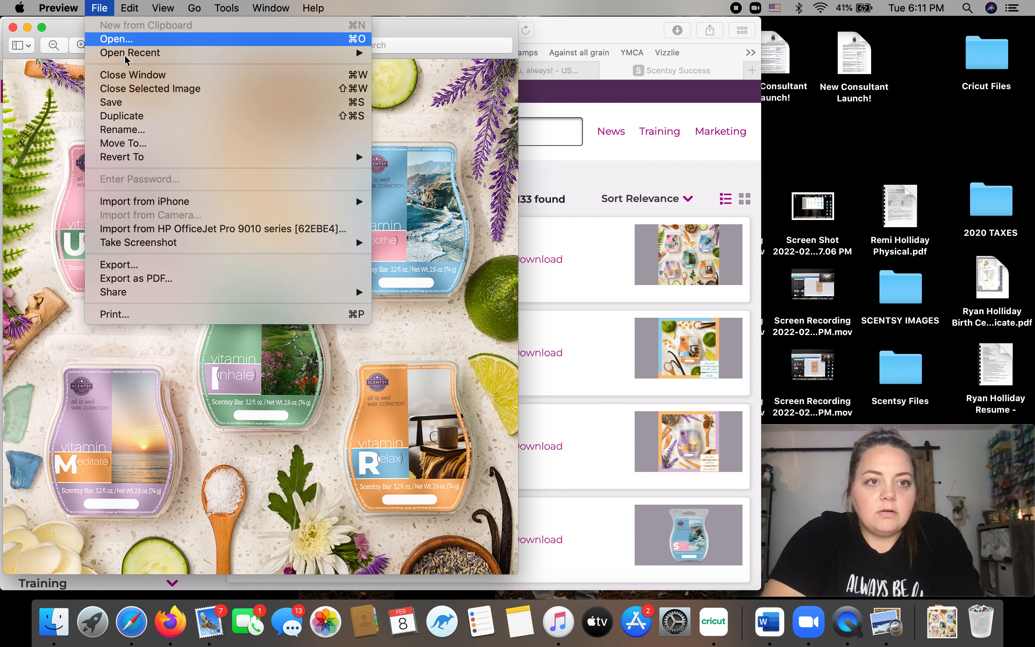
left_click(135, 104)
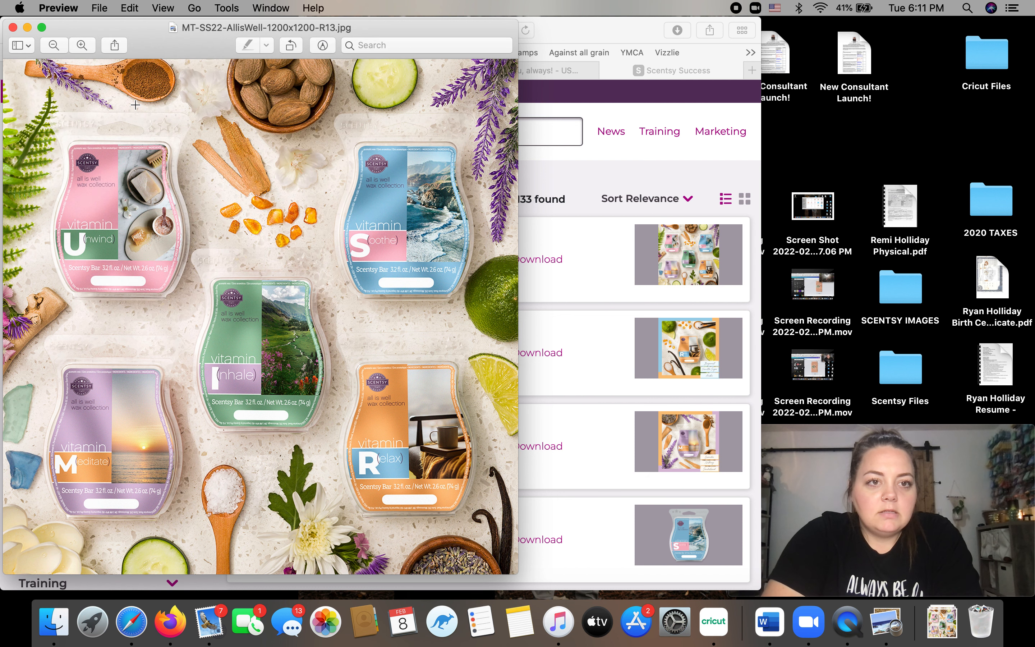
left_click(13, 28)
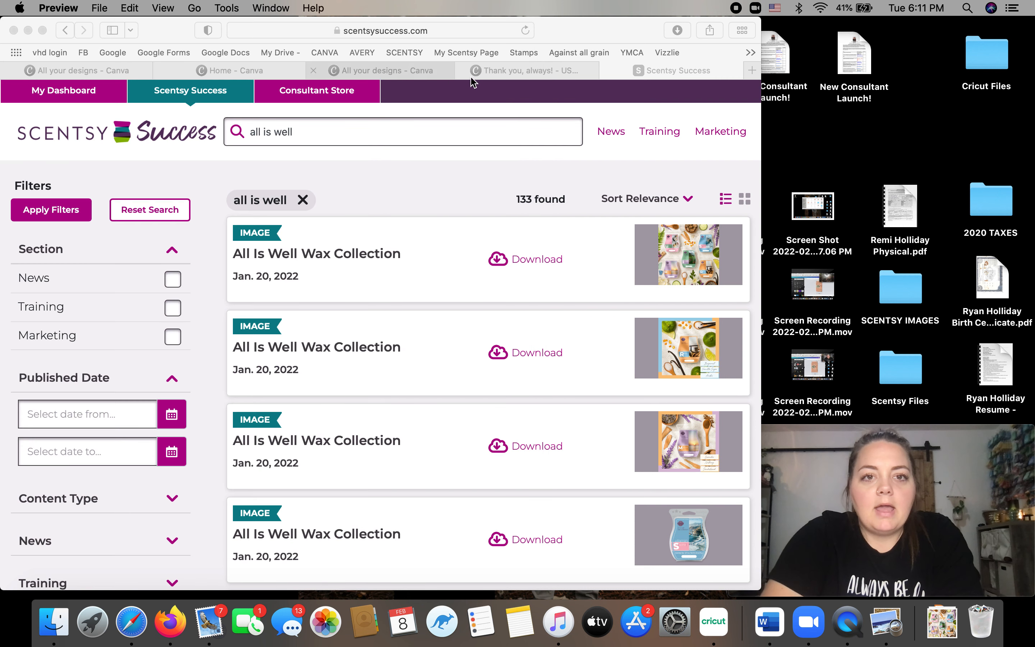
Return to the "Thank you, always!" design in Canva and inspect the family photo and product images on page 1 by selecting each.
left_click(498, 70)
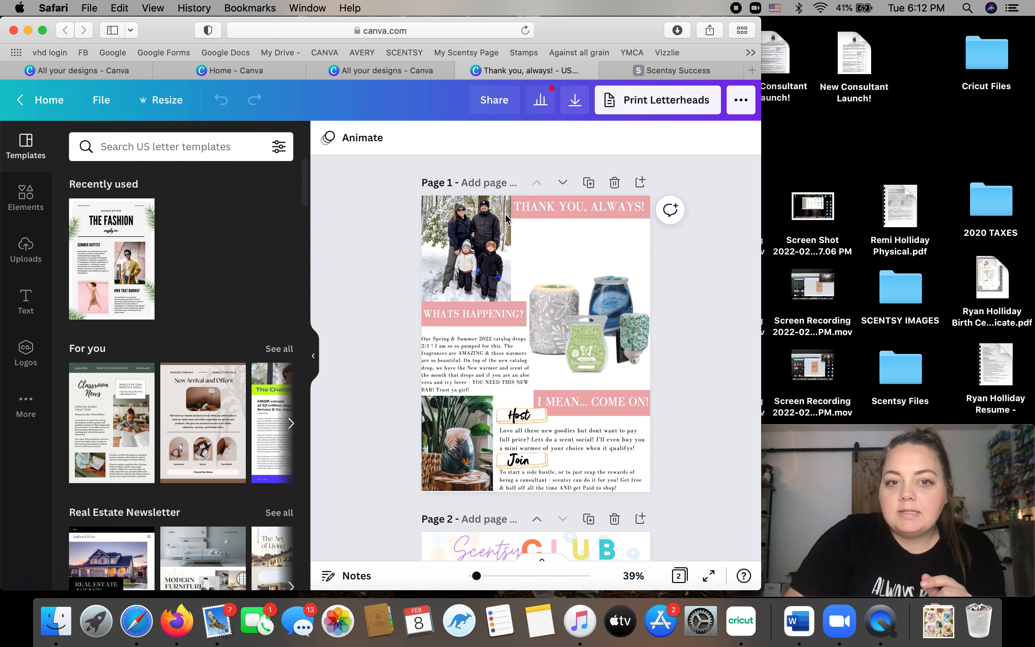
left_click(482, 233)
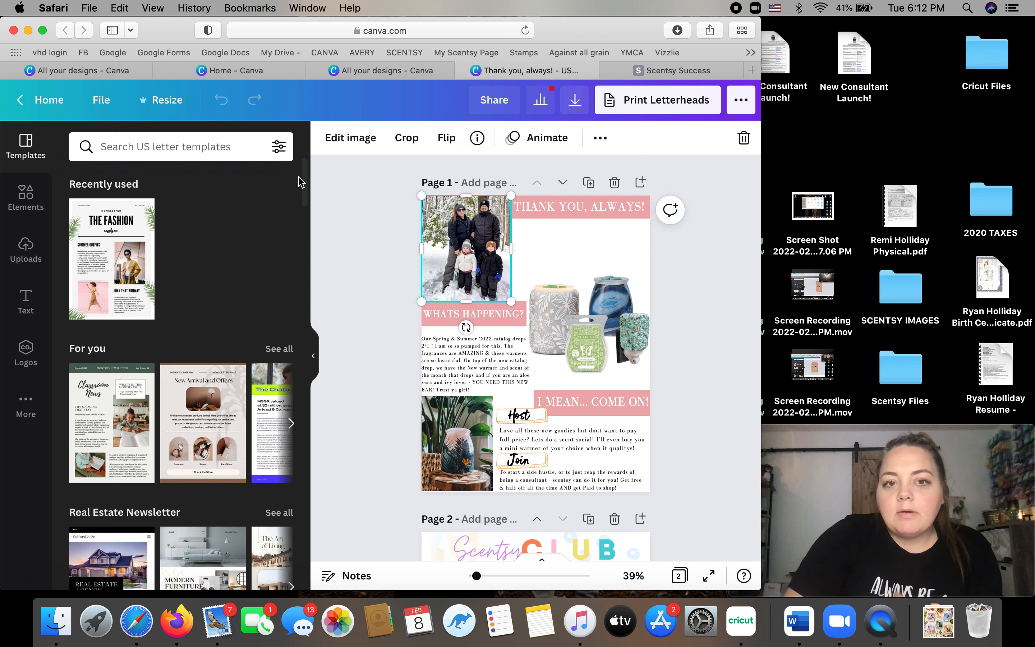
left_click(564, 310)
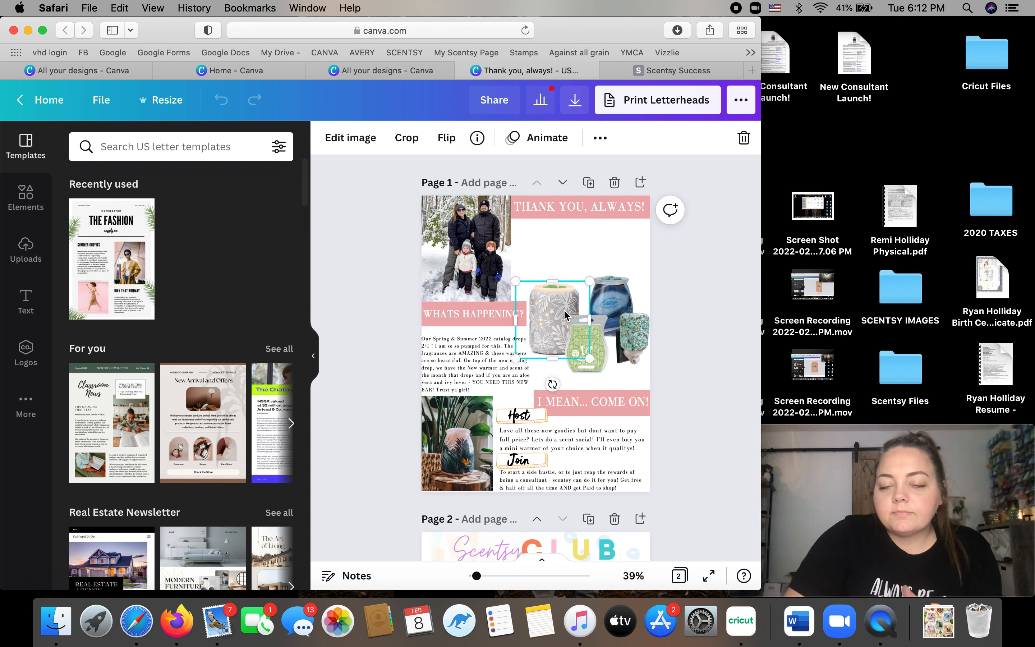
left_click(610, 295)
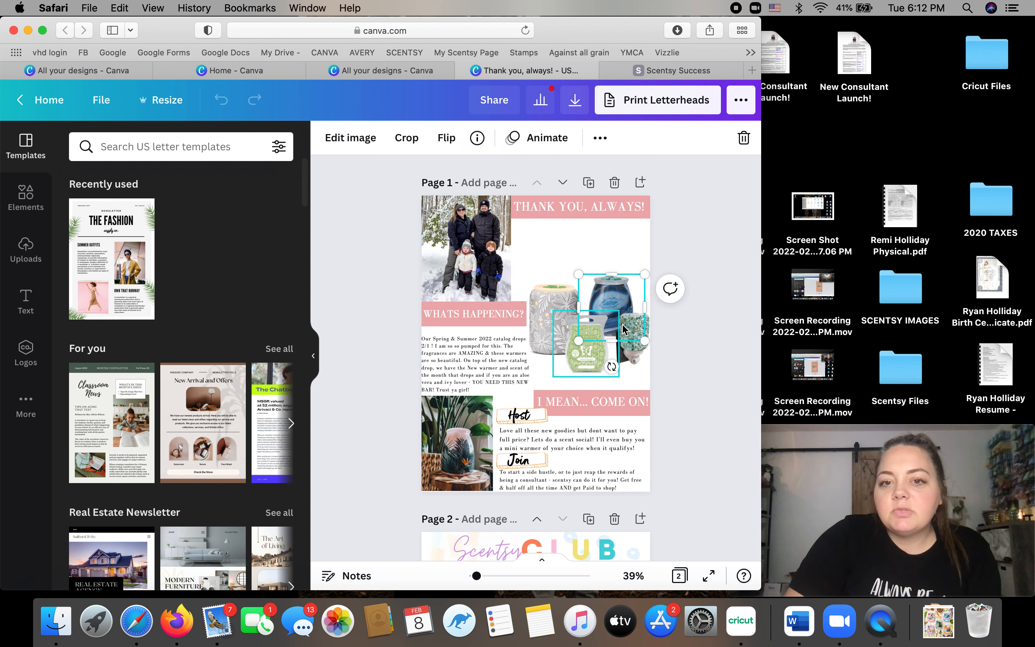
left_click(586, 359)
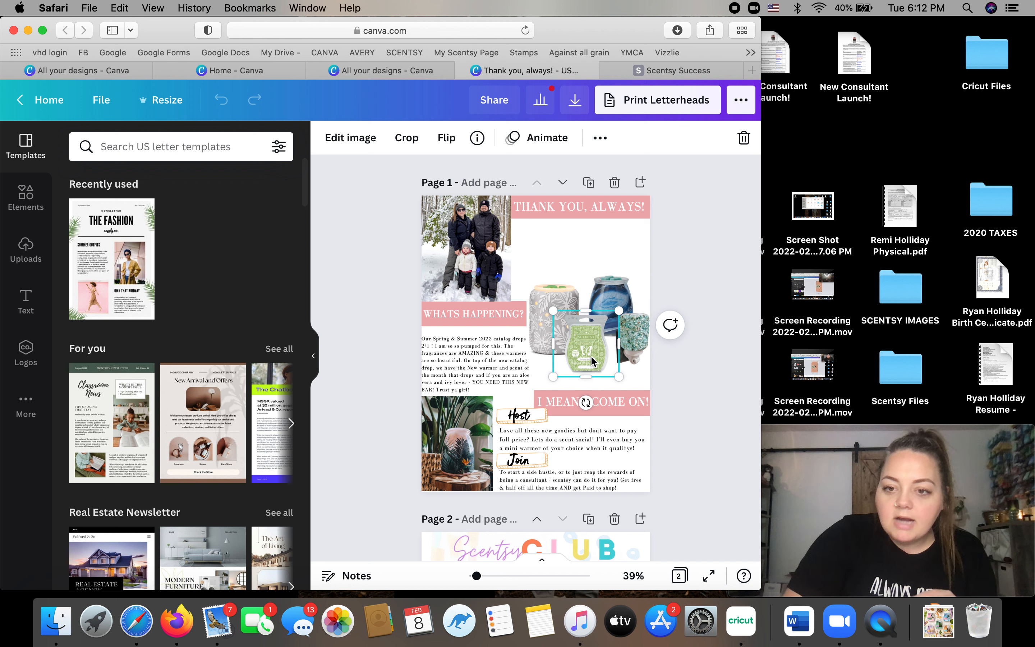
left_click(555, 299)
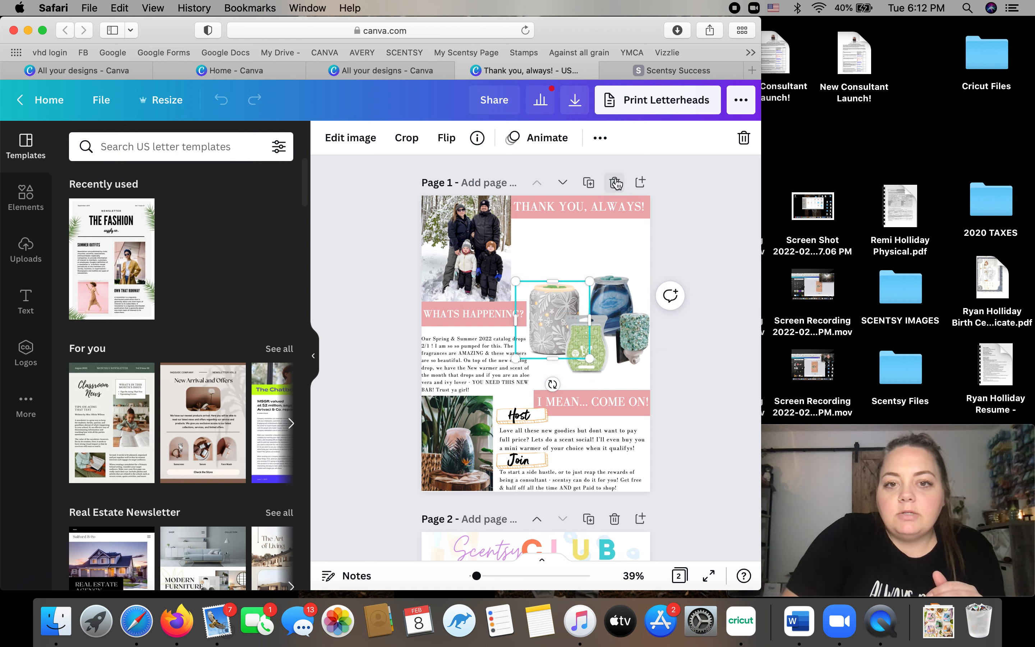
left_click(616, 183)
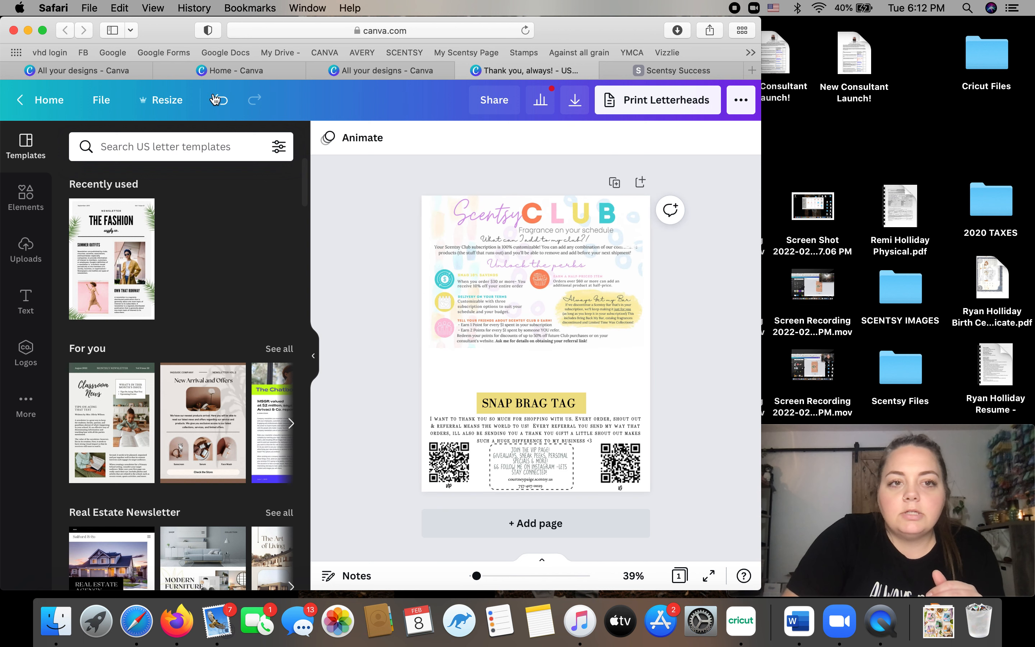
left_click(220, 101)
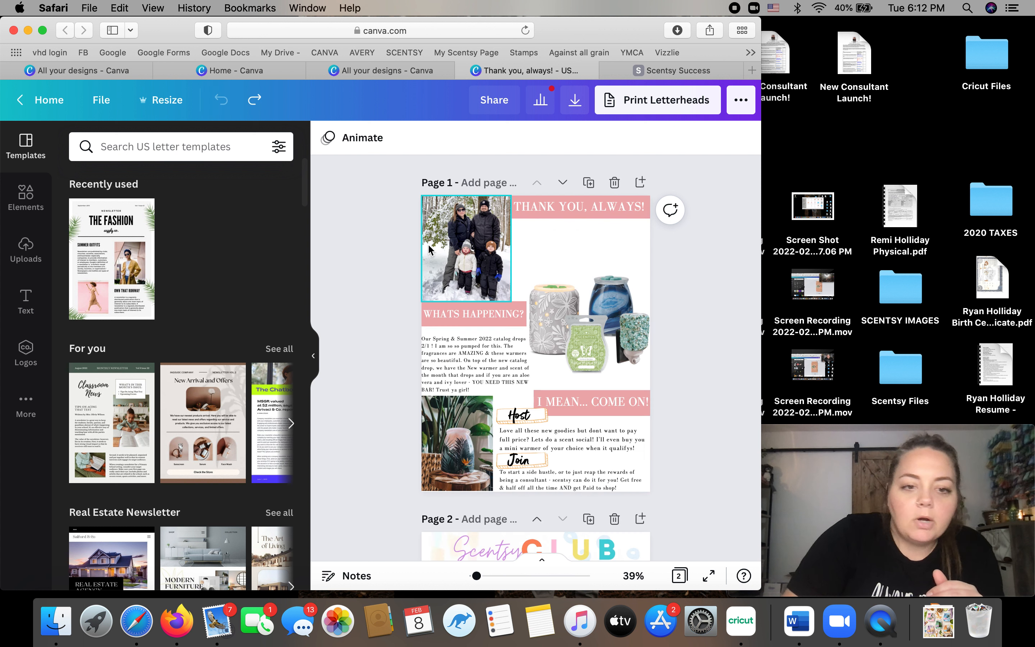
Delete the white warmer, blue warmer, green wax bar and mosaic plug-in warmer images from page 1.
left_click(551, 314)
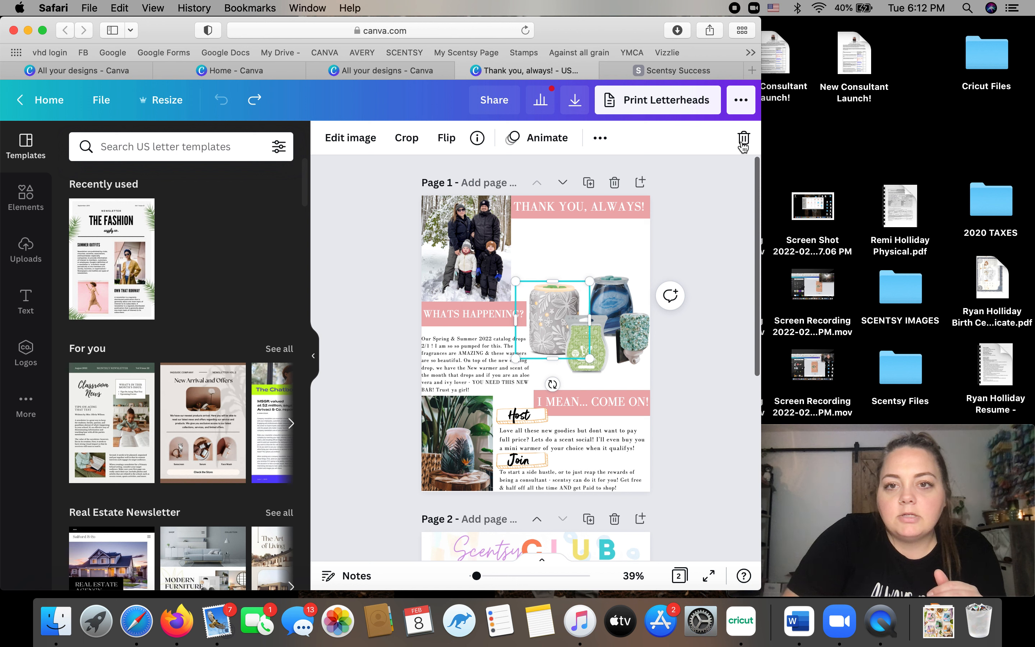
left_click(743, 139)
key("super+z")
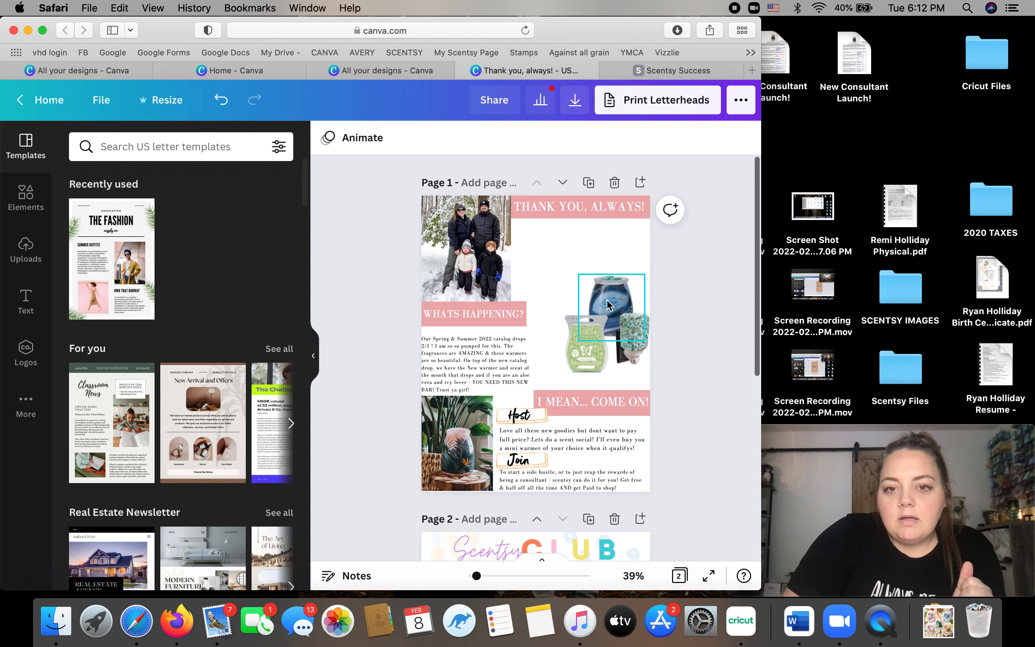
left_click(742, 139)
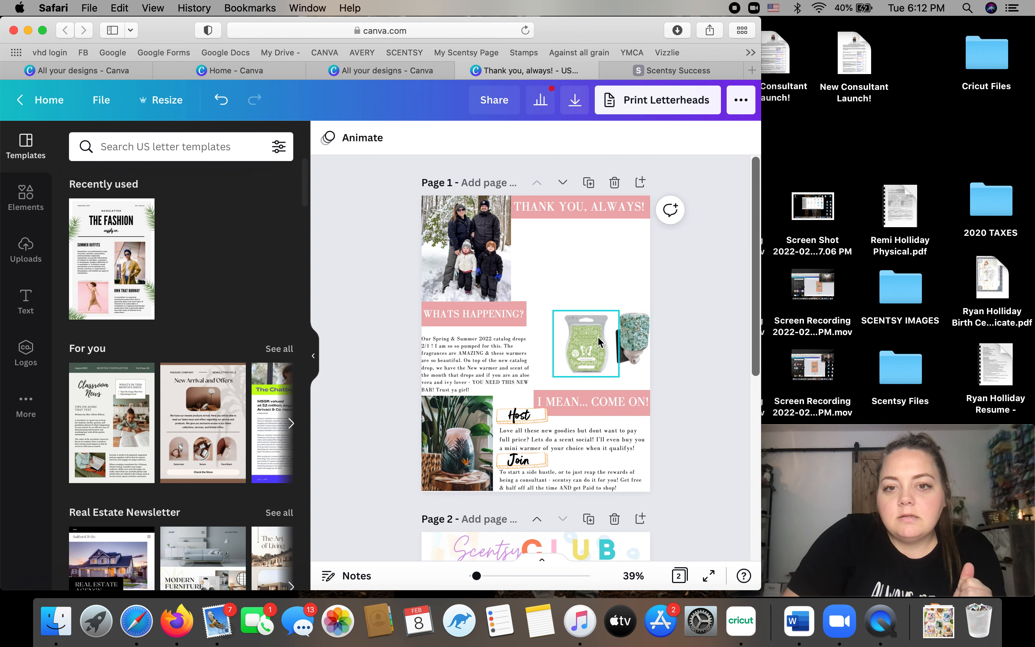
left_click(744, 138)
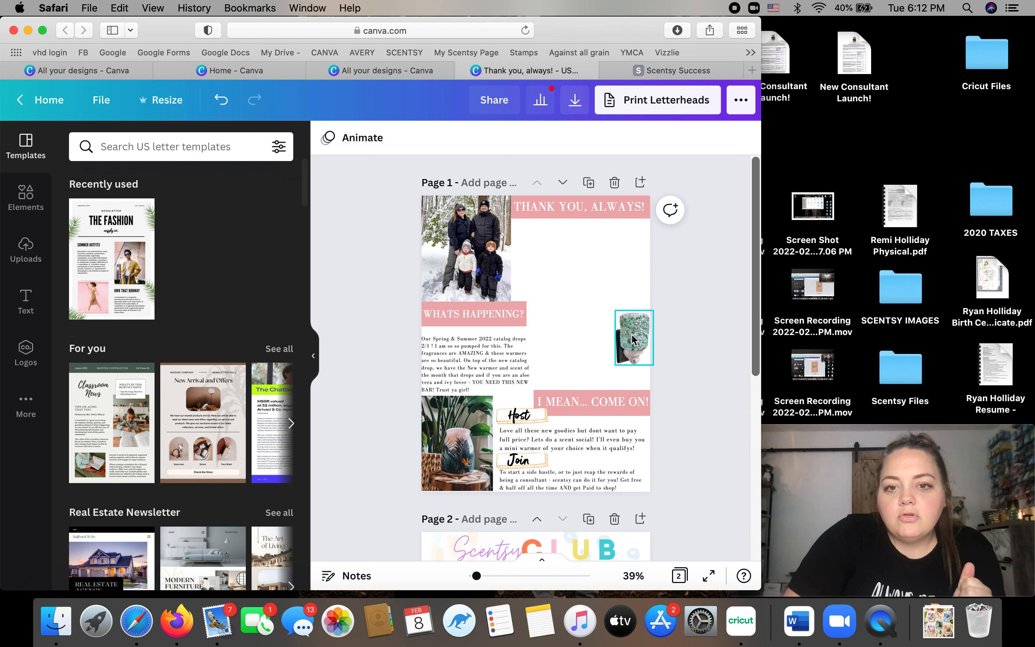
left_click(740, 141)
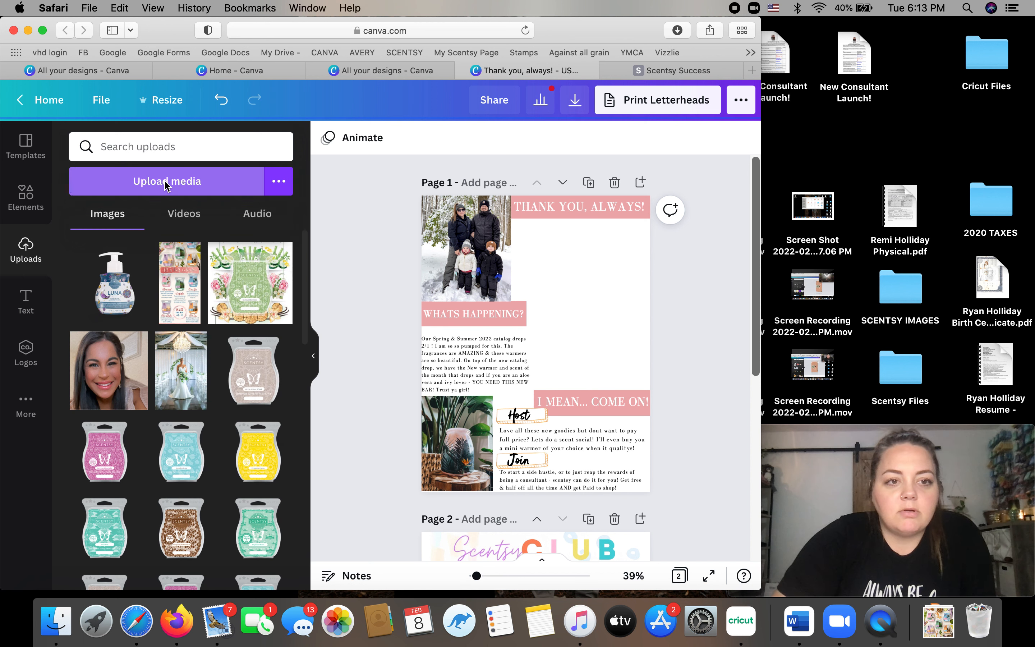
Upload the downloaded All Is Well collection image from the recent files to the Canva uploads.
left_click(186, 186)
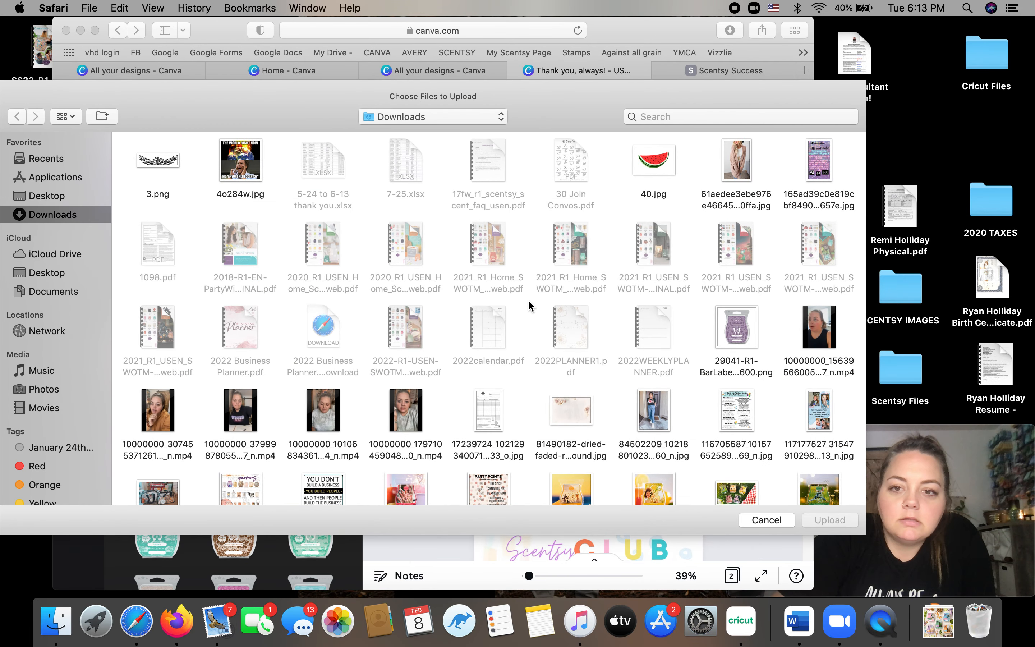
scroll(538, 317, "down", 3)
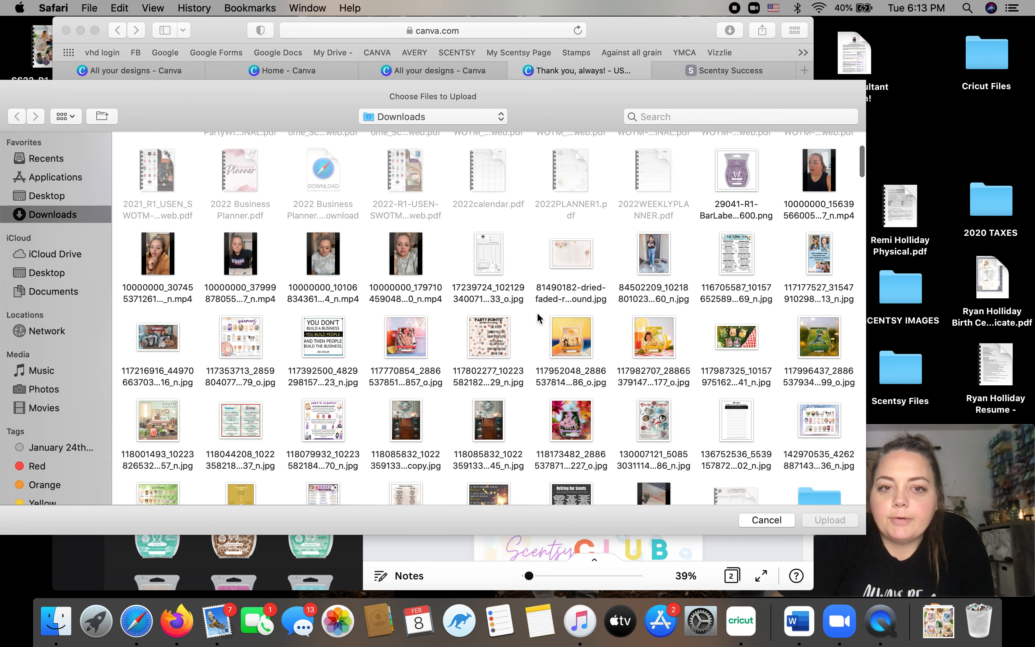
scroll(538, 317, "up", 3)
left_click(68, 163)
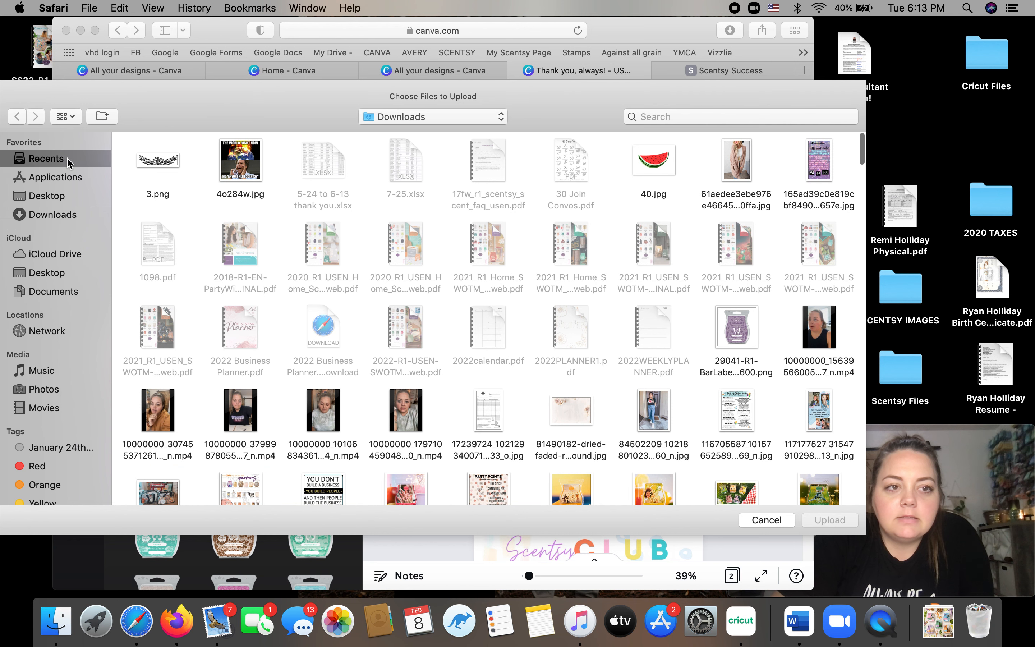
double_click(148, 188)
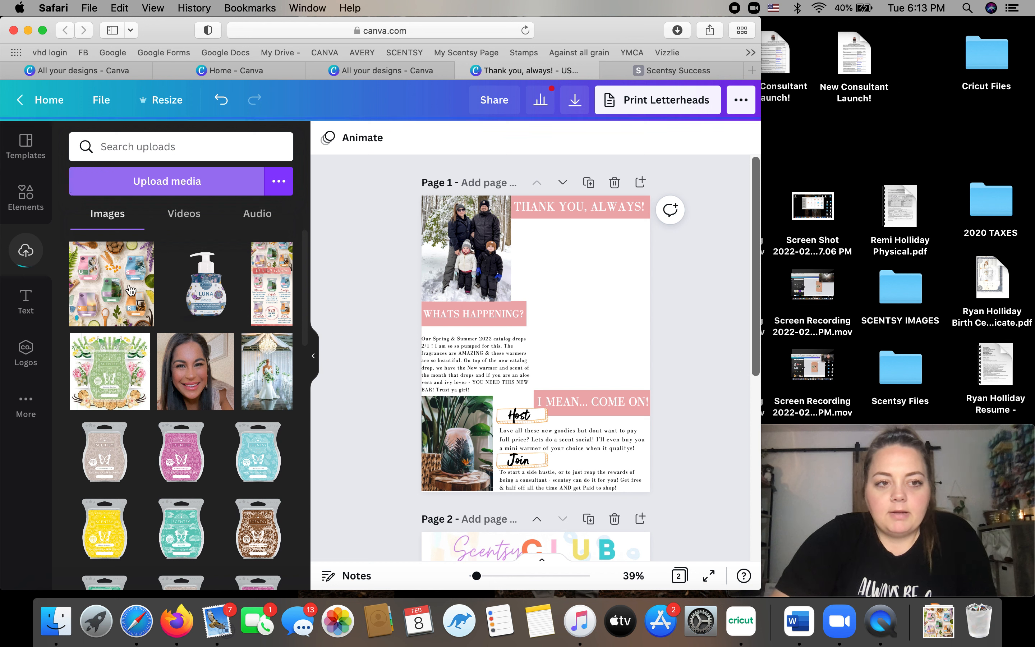
Add the uploaded All Is Well collection image to page 1, shrink it and move it beside the "Whats Happening?" paragraph.
left_click(130, 291)
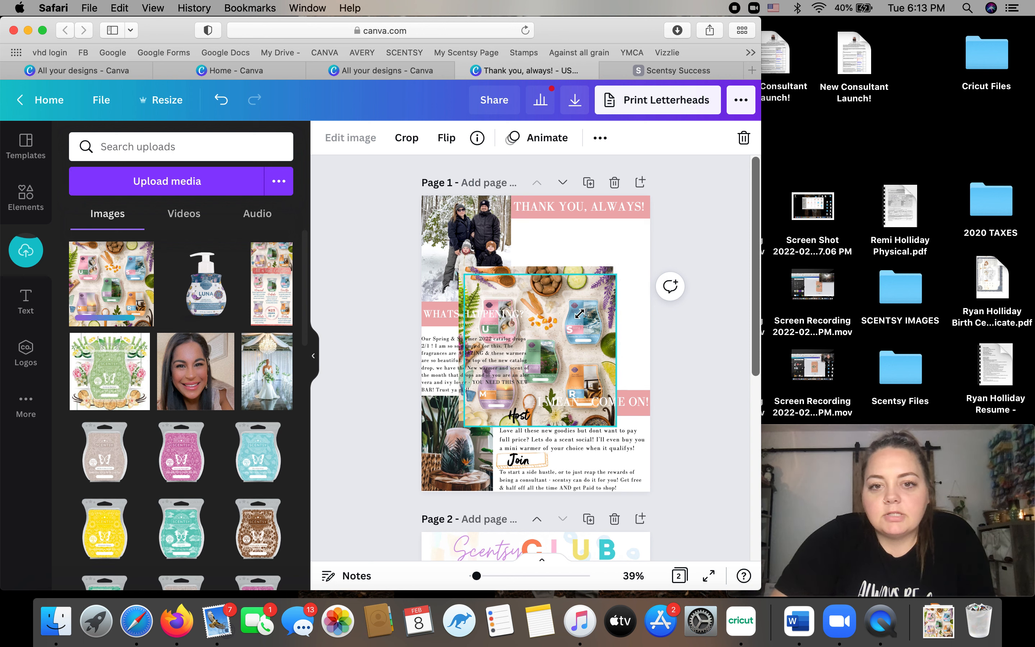
left_click_drag(619, 272, 560, 331)
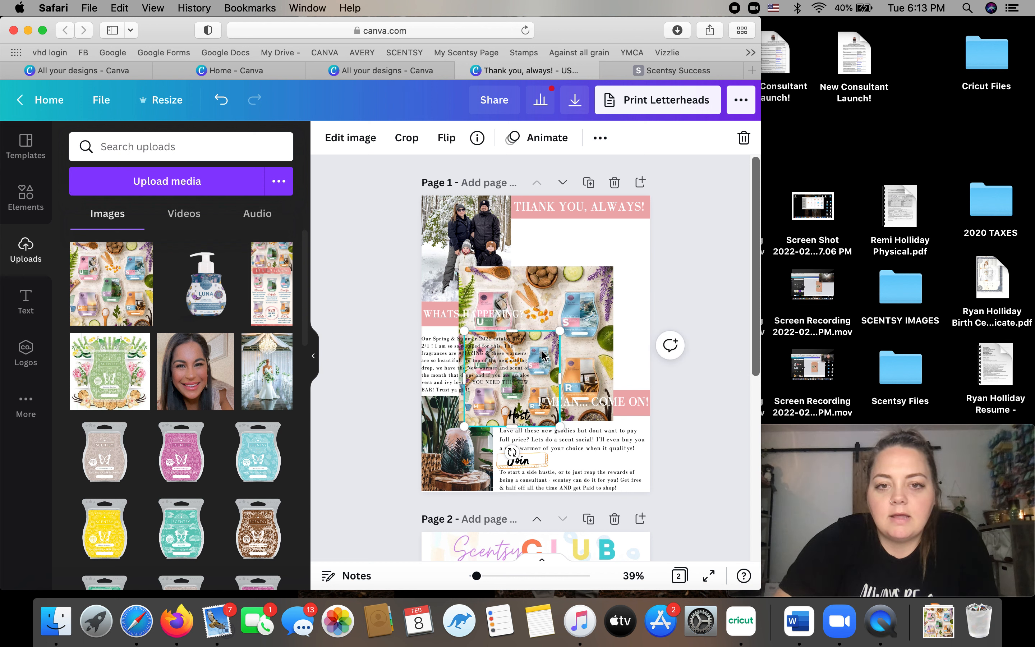
left_click_drag(542, 355, 625, 330)
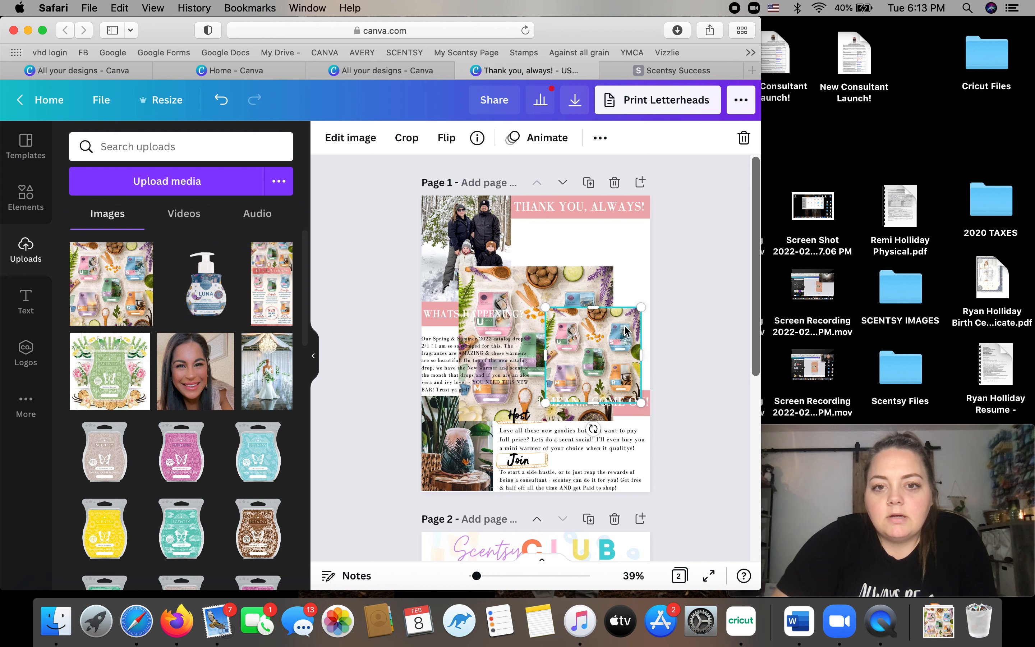
Delete the larger duplicate of the All Is Well image and place the small one just above the "I Mean... Come On!" banner.
left_click(569, 274)
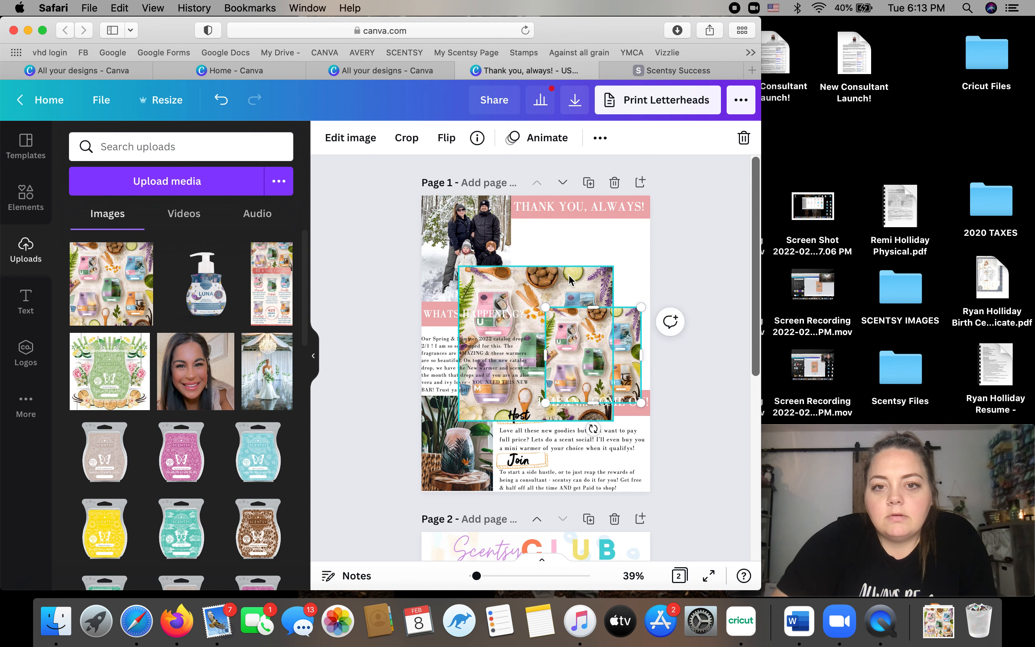
left_click(744, 137)
left_click(598, 315)
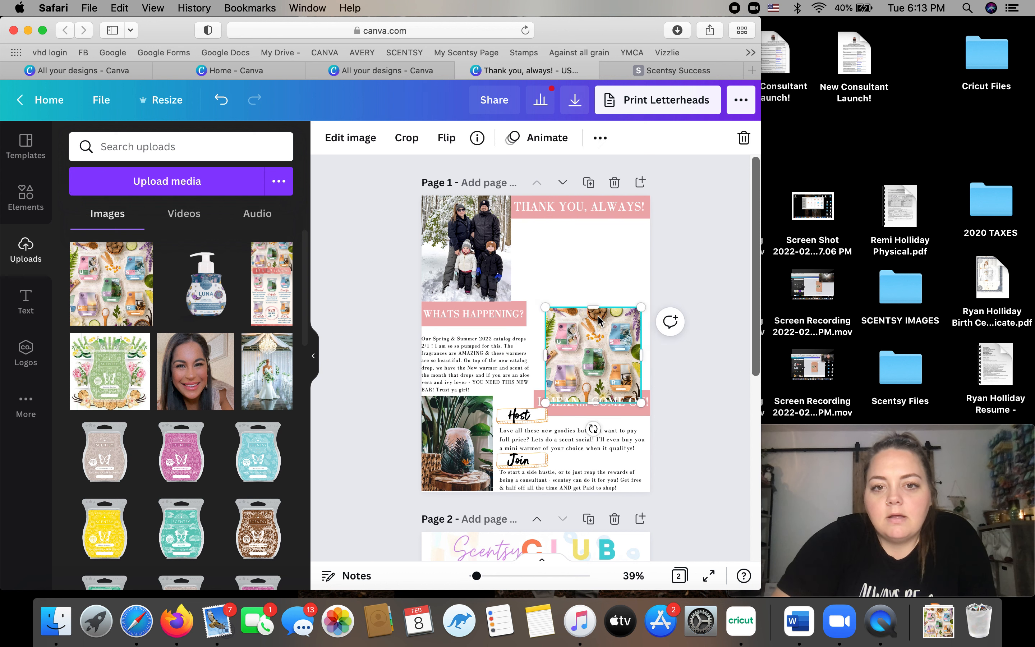
mouse_move(598, 314)
left_mouse_down()
mouse_move(584, 246)
mouse_move(579, 303)
mouse_move(604, 318)
left_mouse_up()
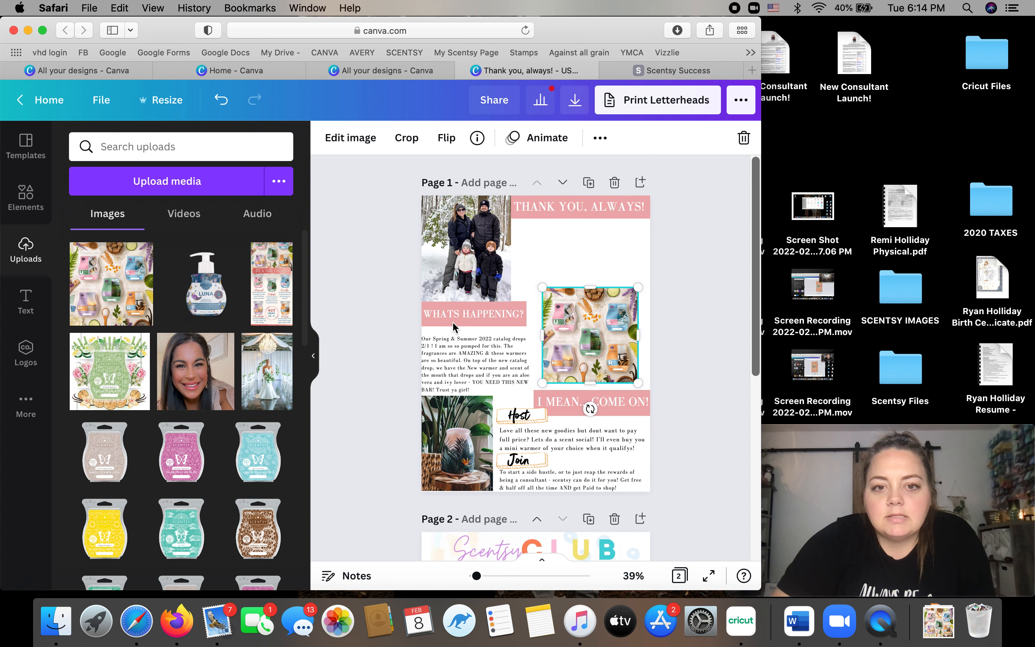
Clear all the text of the paragraph under the "Whats Happening?" banner.
left_click(472, 382)
scroll(472, 333, "down", 3)
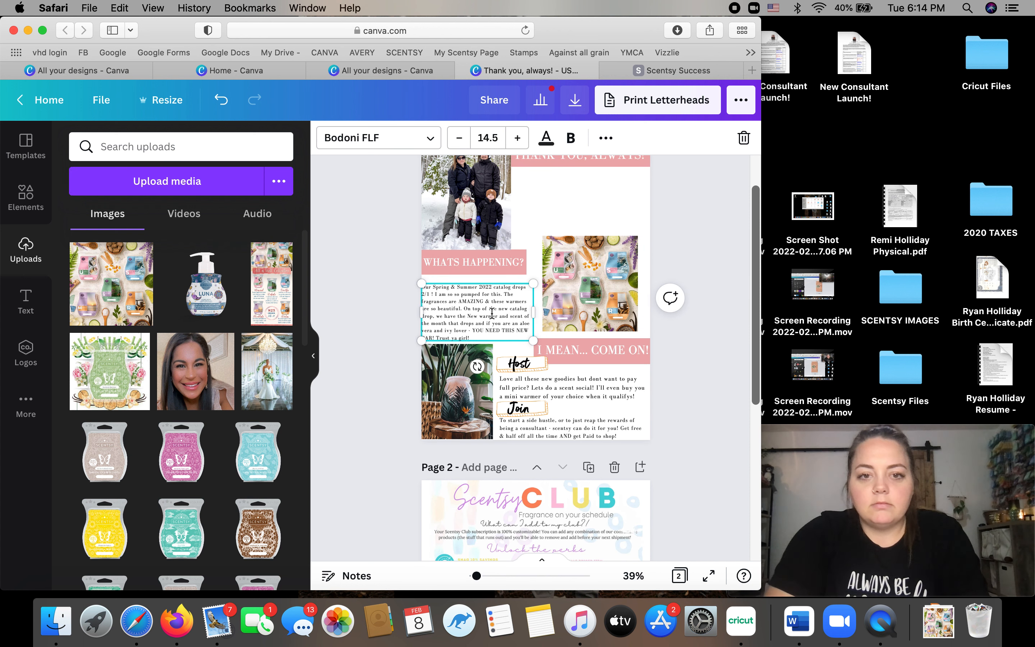
scroll(492, 313, "up", 2)
left_click(492, 314)
scroll(492, 314, "up", 5)
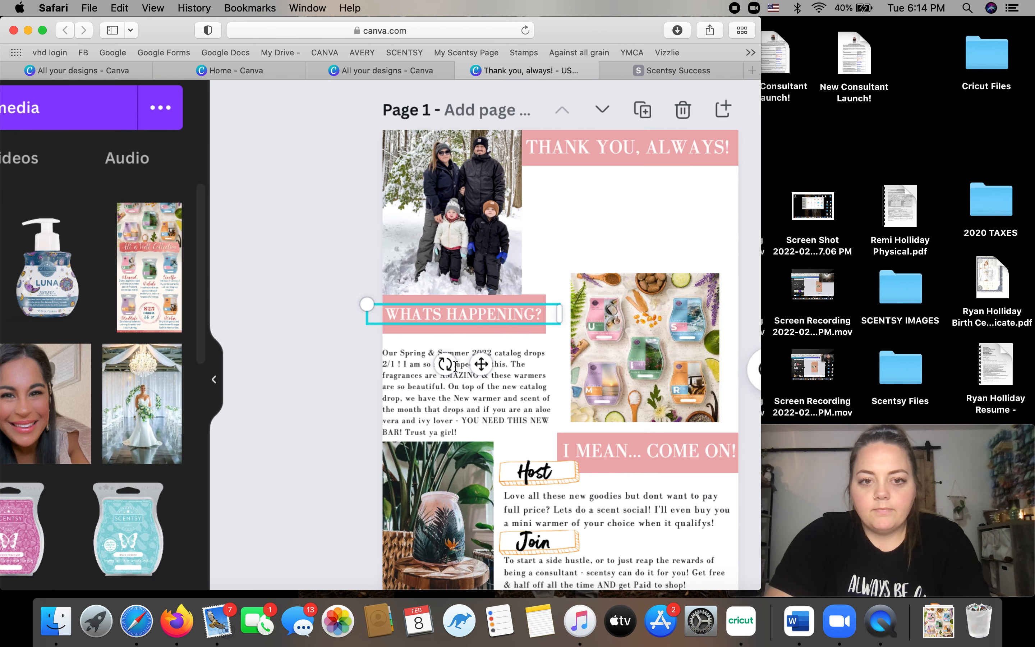
left_click(502, 395)
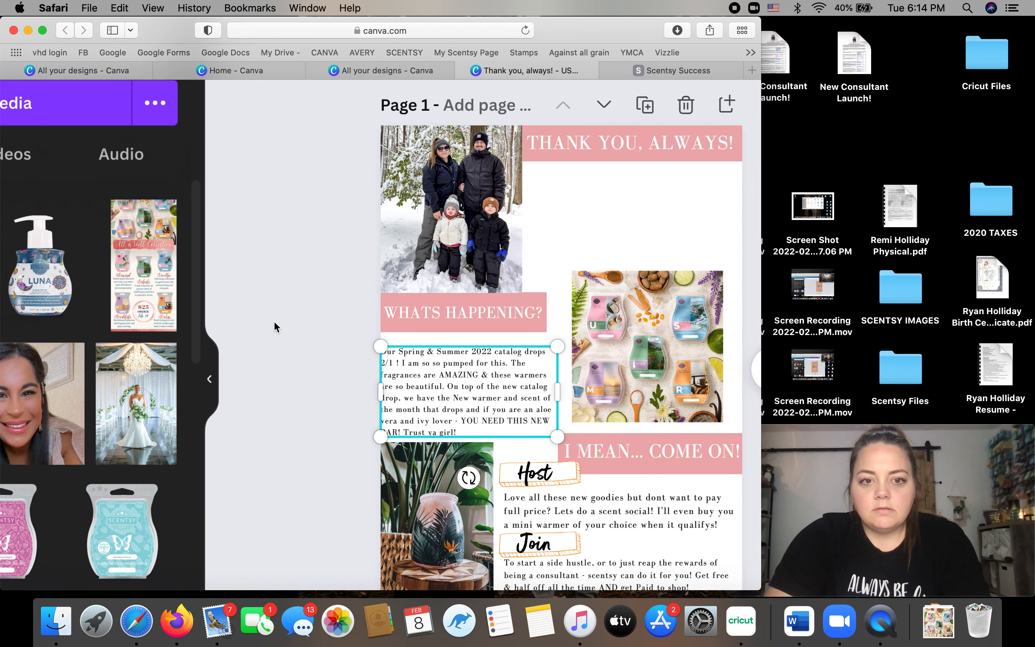
scroll(277, 330, "right", 2)
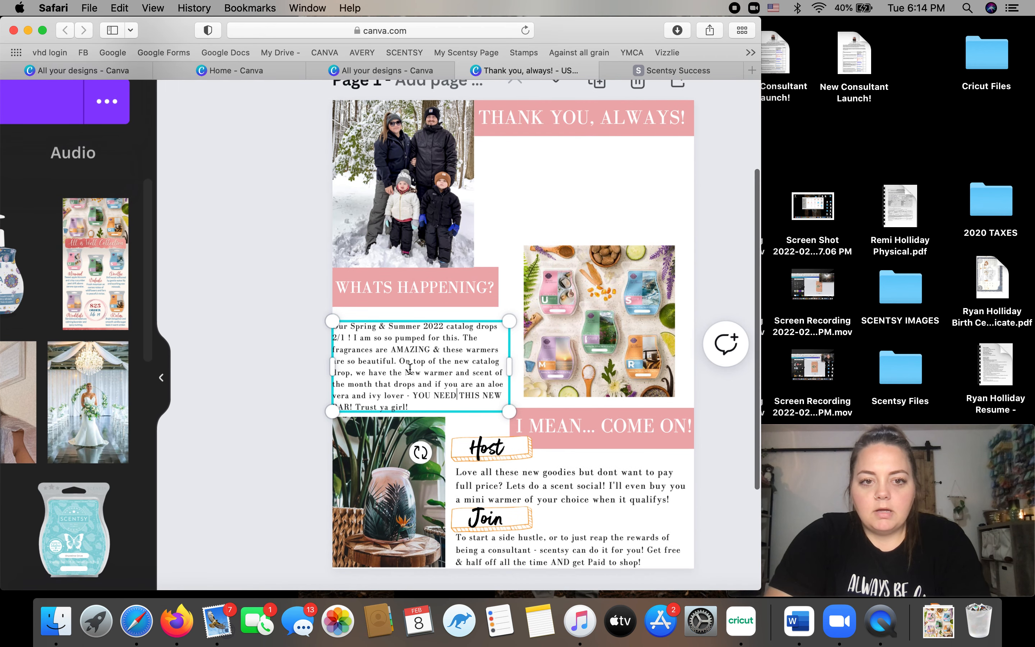
left_click_drag(407, 367, 250, 344)
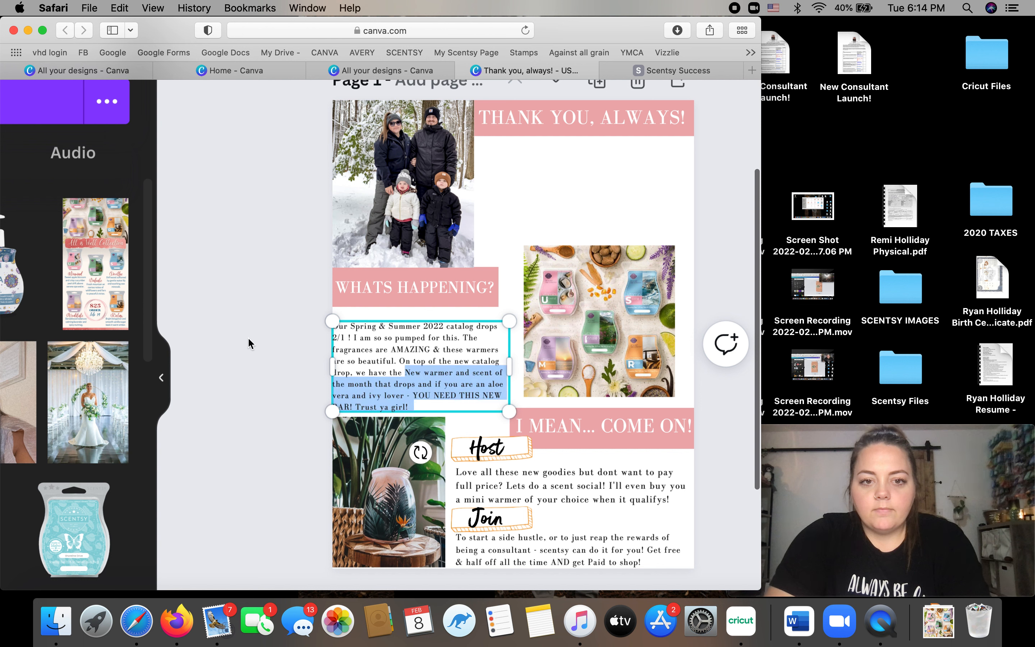
left_click(427, 386)
left_click_drag(420, 402, 339, 320)
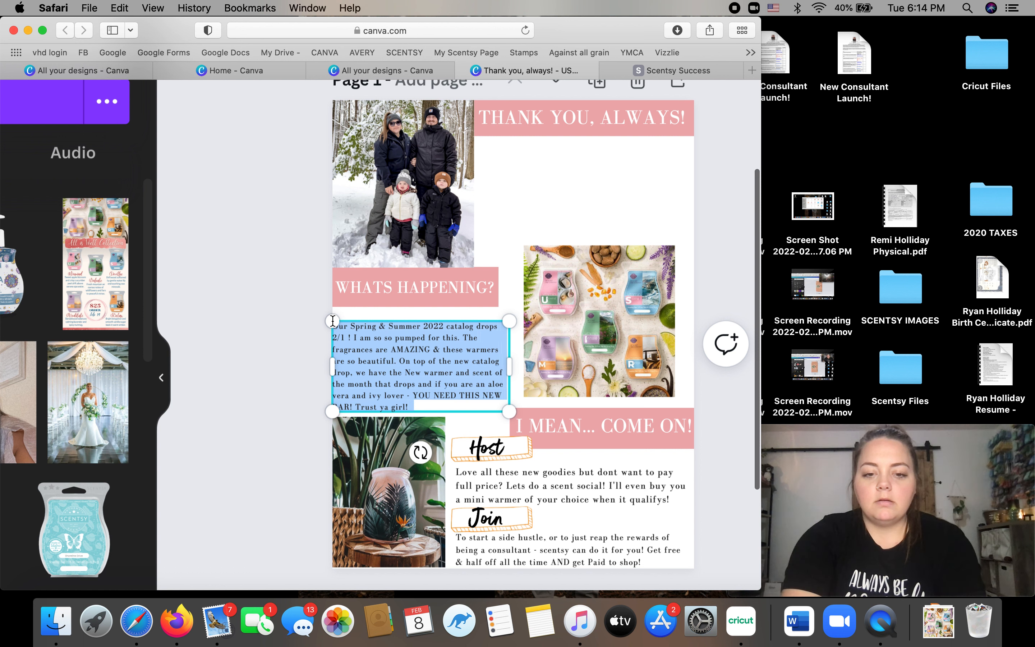
key("BackSpace")
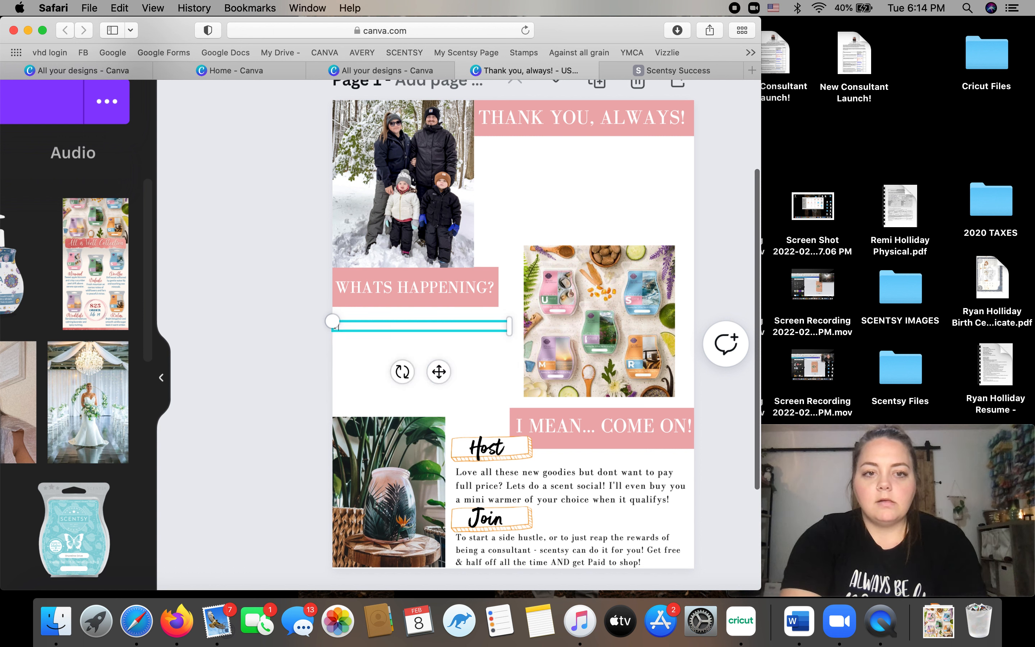
Start the emptied paragraph with "Our spring and summer 2022 catalog is here!".
type("Our spring")
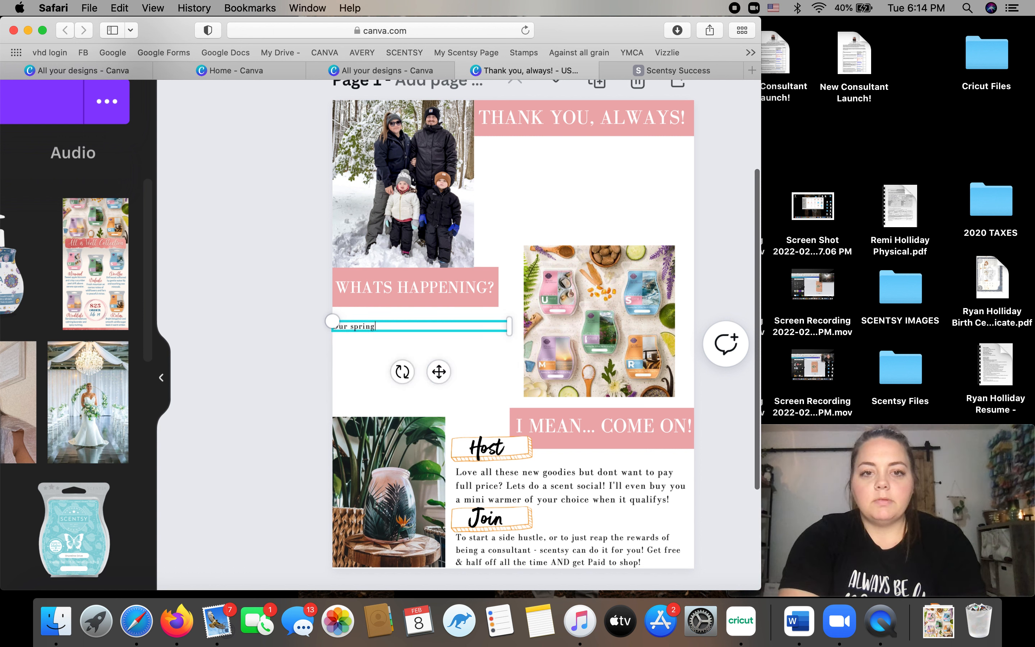
type(" and summer 2022 colleti")
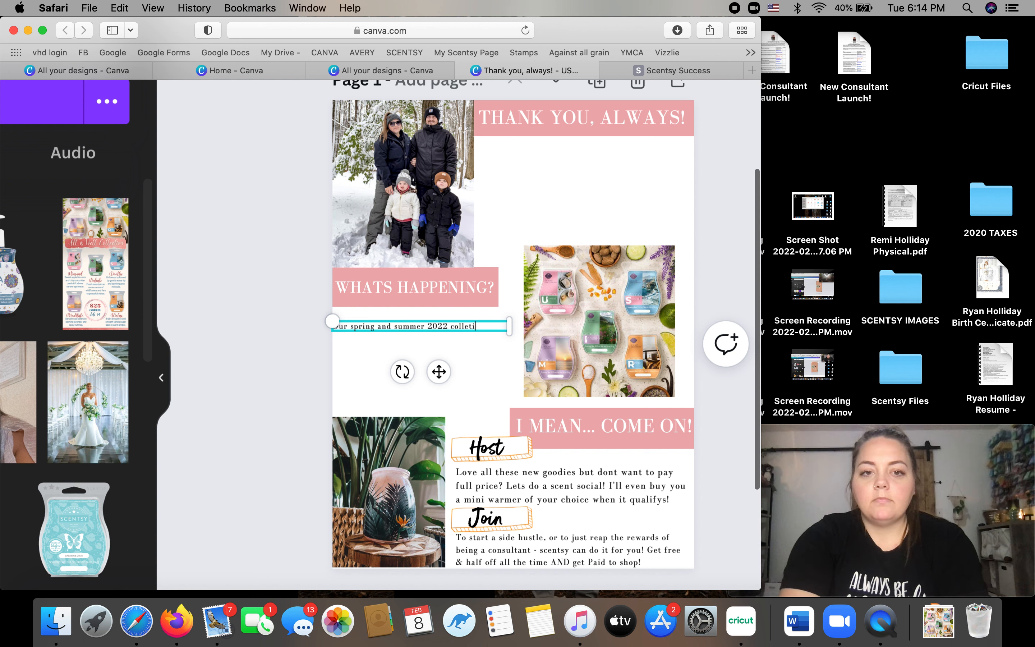
key("BackSpace")
key("BackSpace")
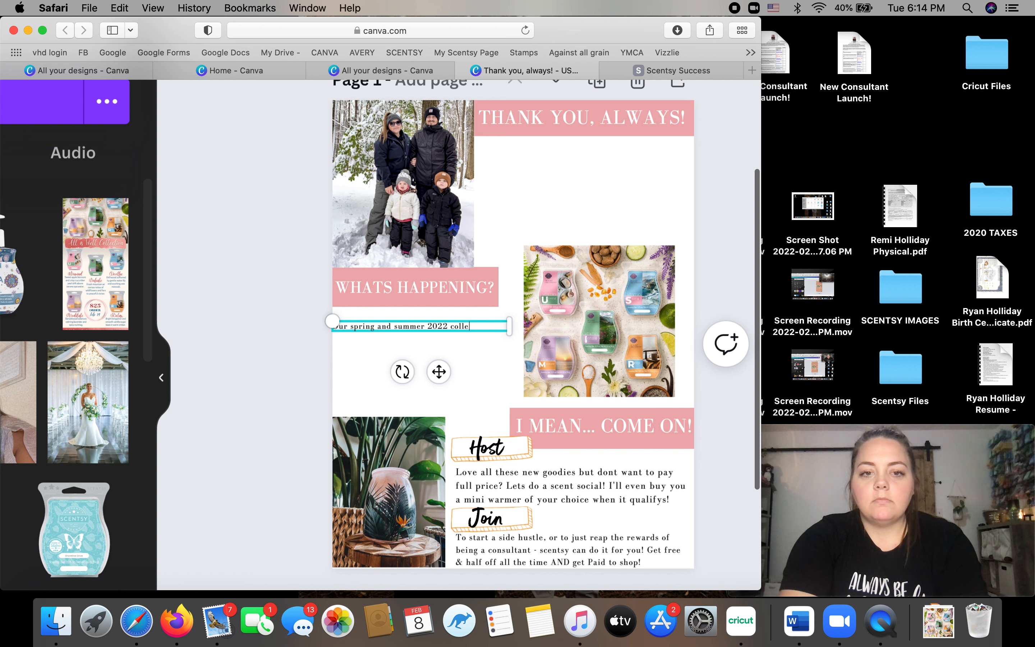
type("talog i")
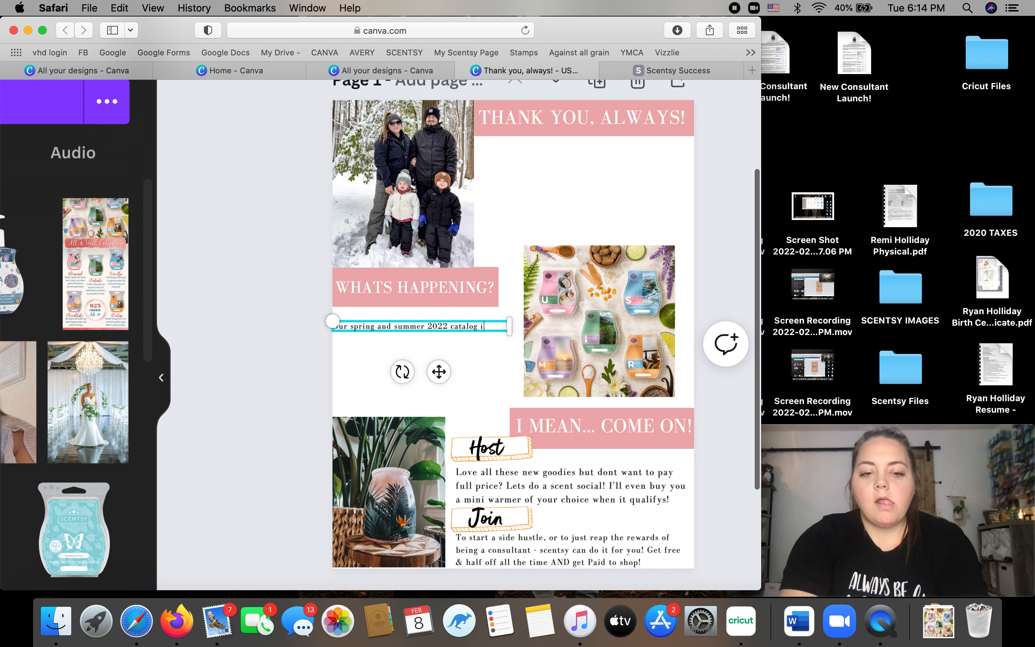
type("s here! Bu")
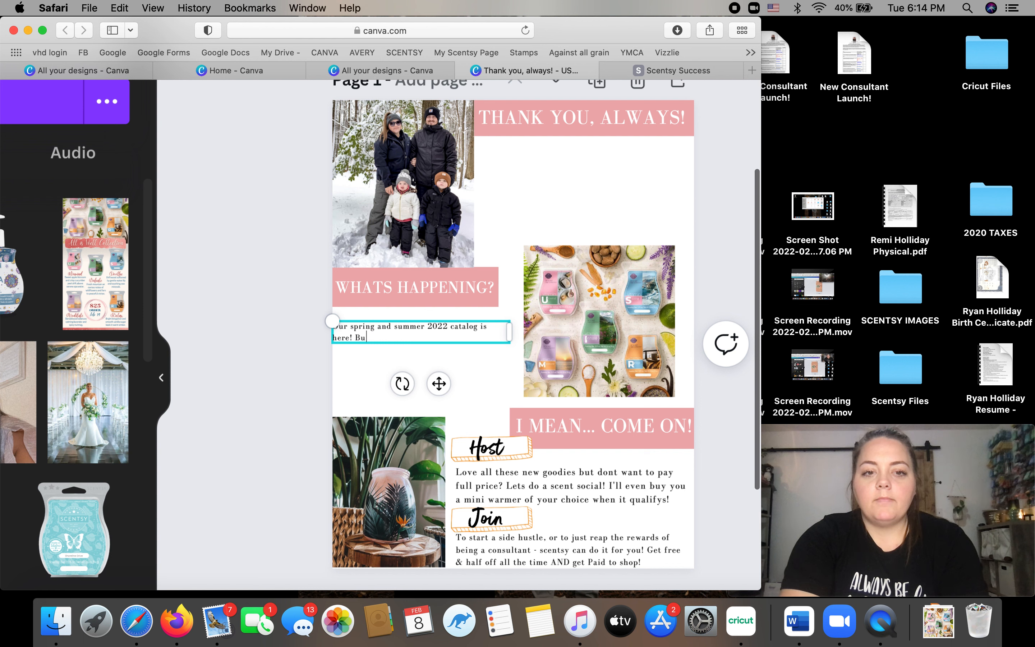
key("BackSpace")
key("BackSpace")
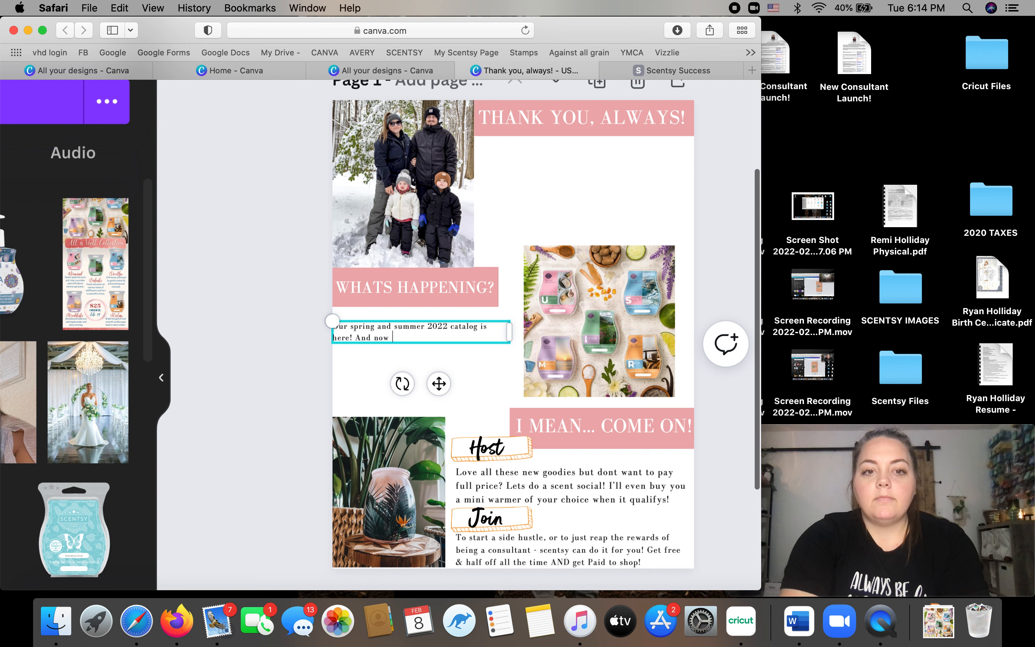
key("BackSpace")
key("BackSpace")
key("BackSpace")
key("BackSpace")
key("BackSpace")
key("BackSpace")
key("BackSpace")
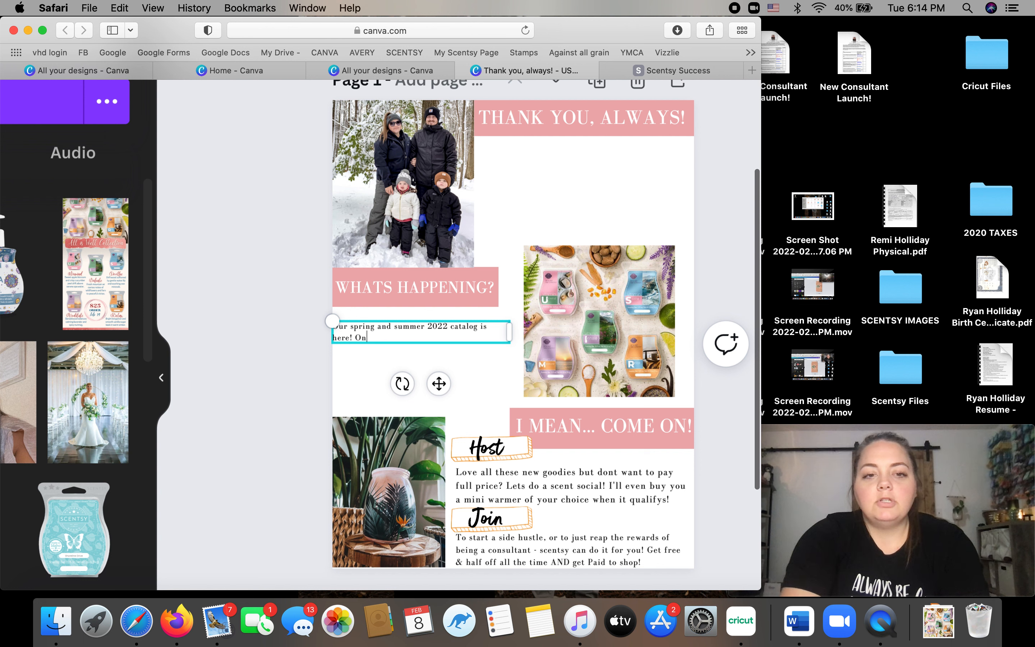
key("BackSpace")
key("BackSpace")
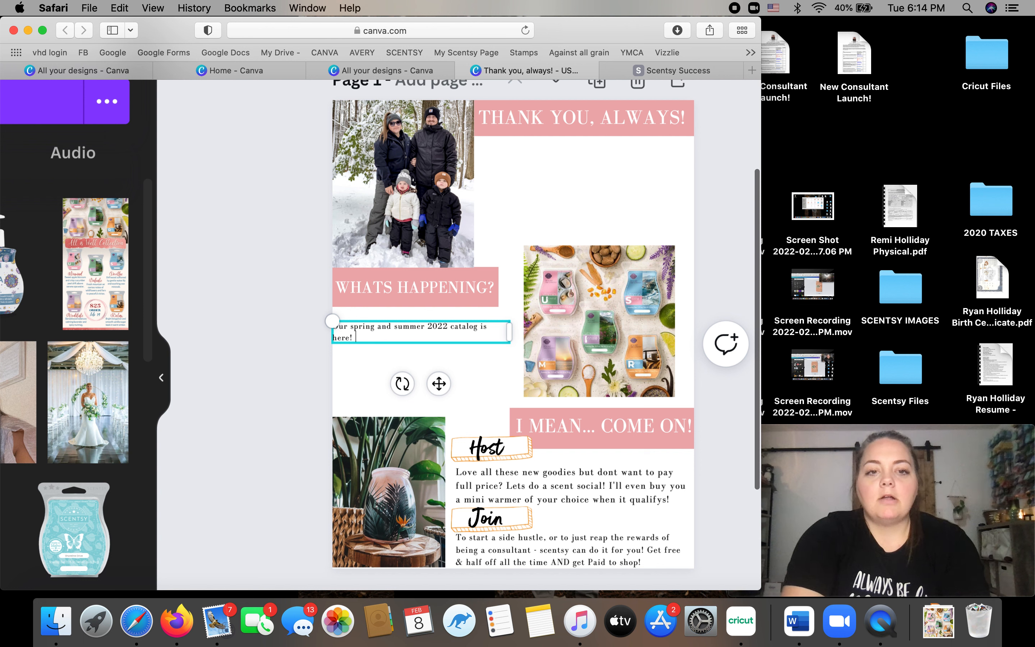
Continue the paragraph with "All is well collection is dropping next Friday!.".
type("All is well")
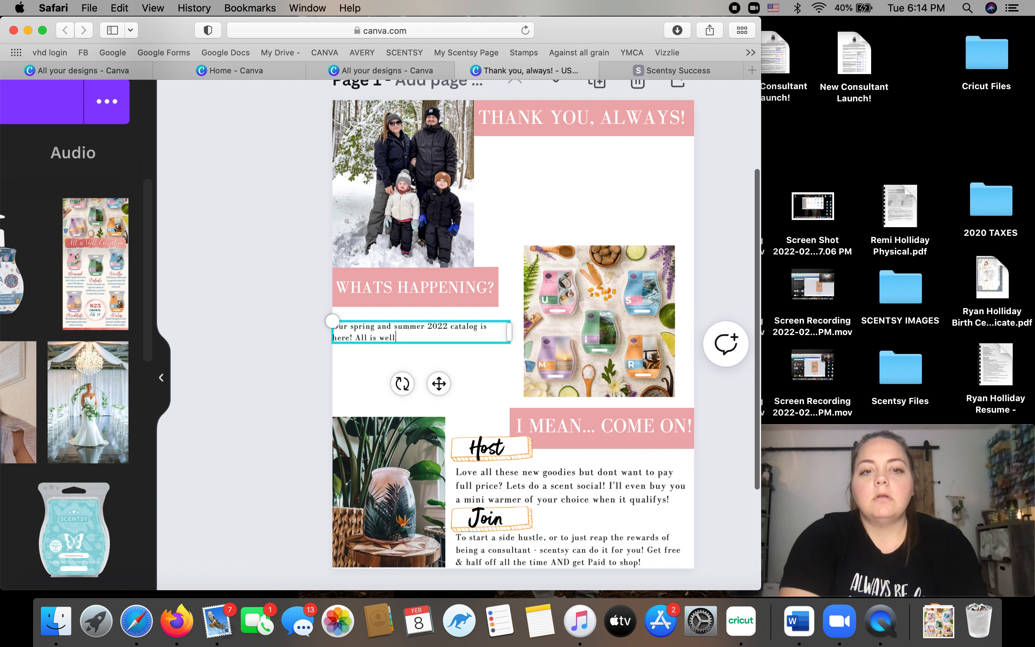
type(" collection is")
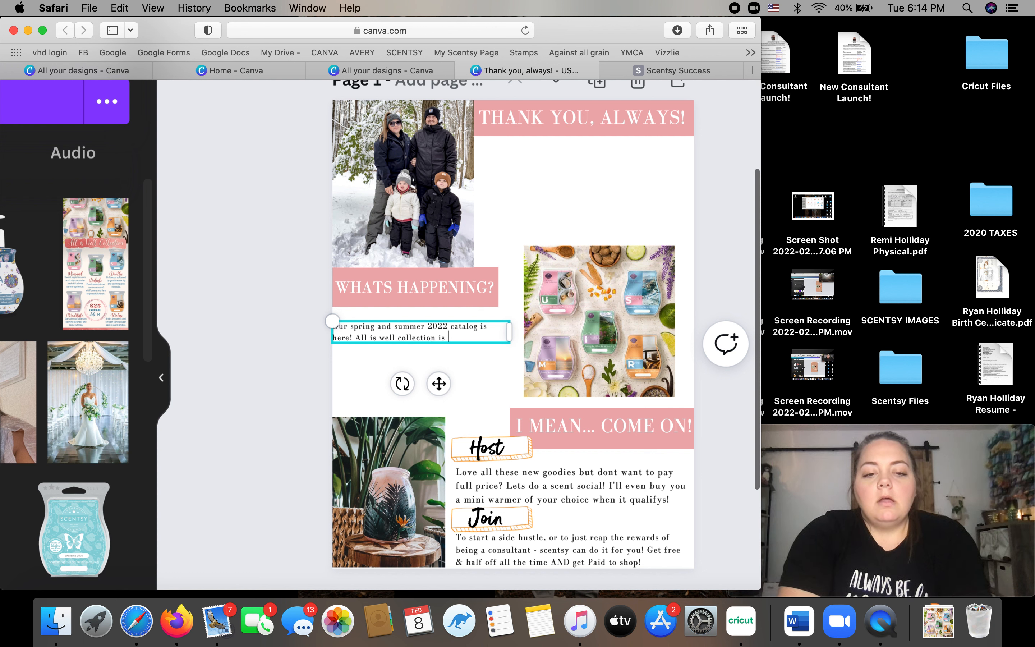
type(" dropping next")
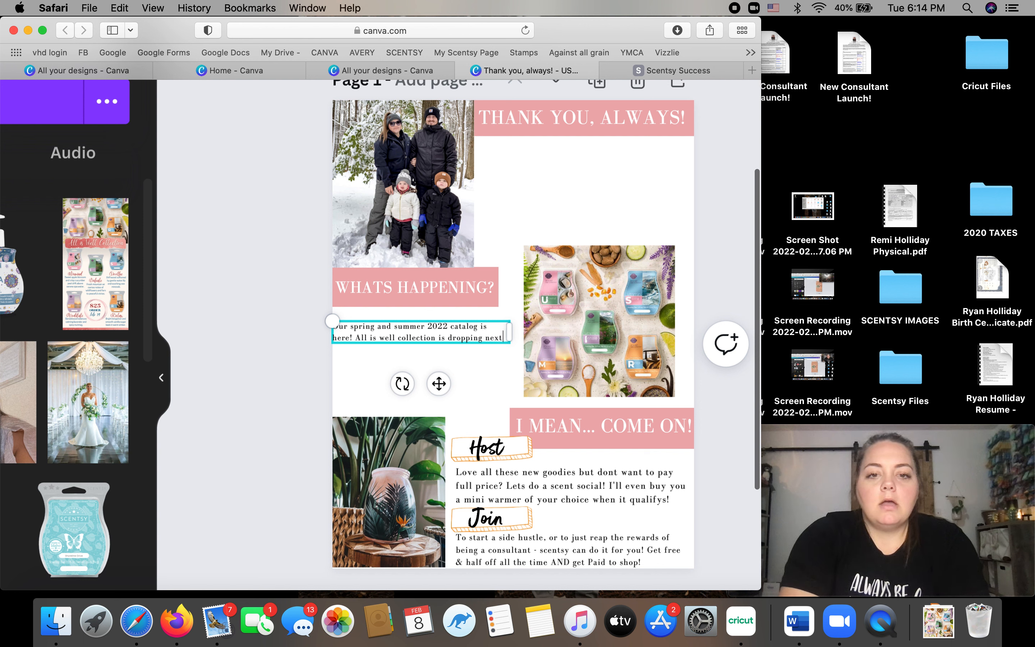
type(" friday!")
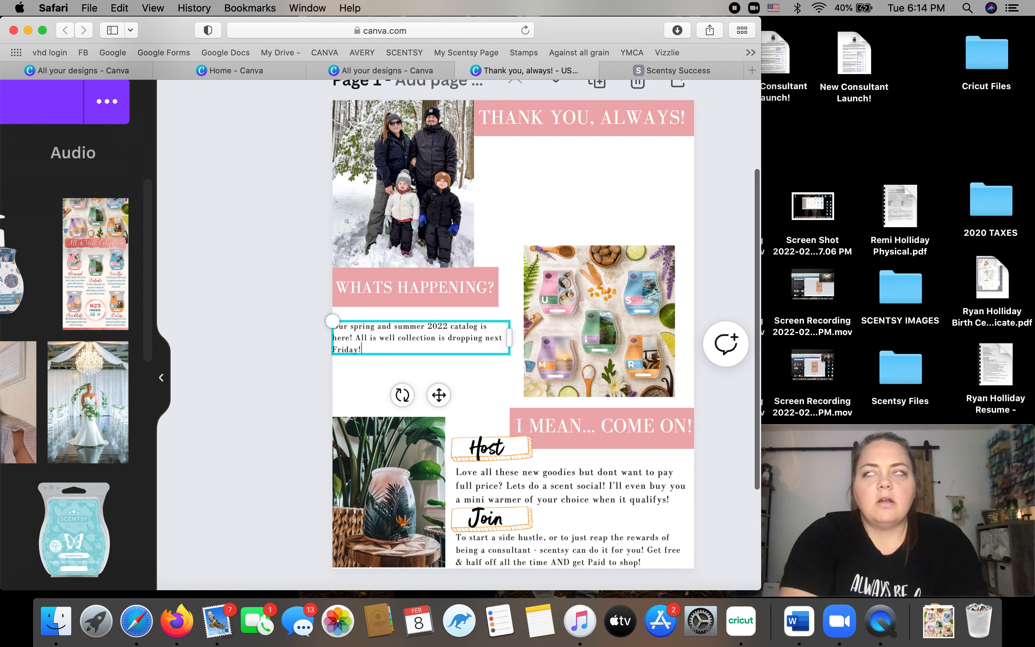
type(".")
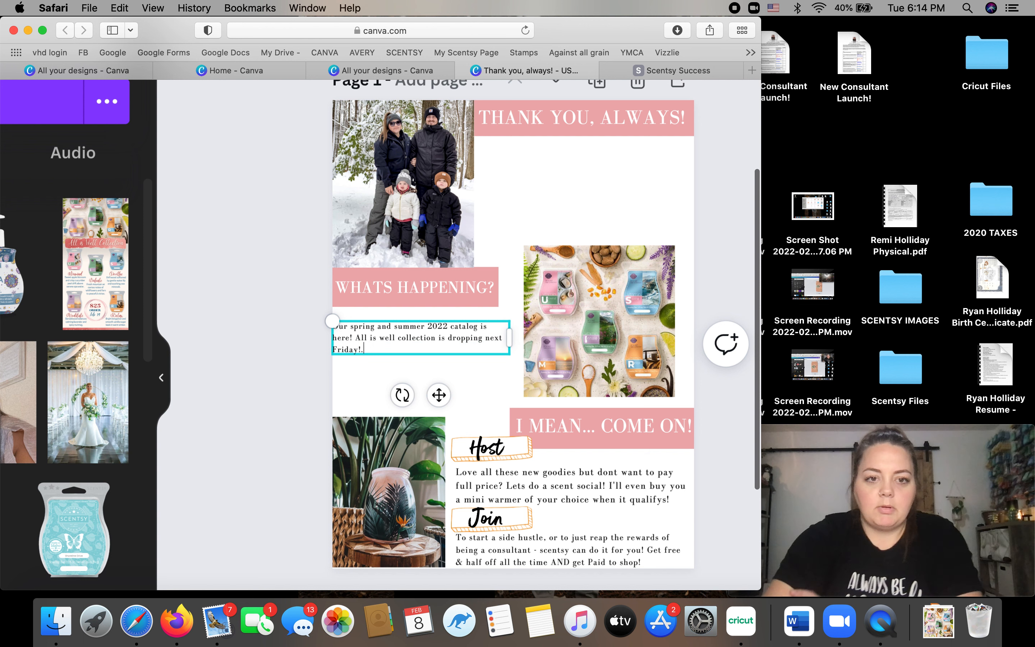
Narrow the new paragraph's text box slightly and nudge it a little away from the page's left edge.
left_click_drag(508, 337, 453, 331)
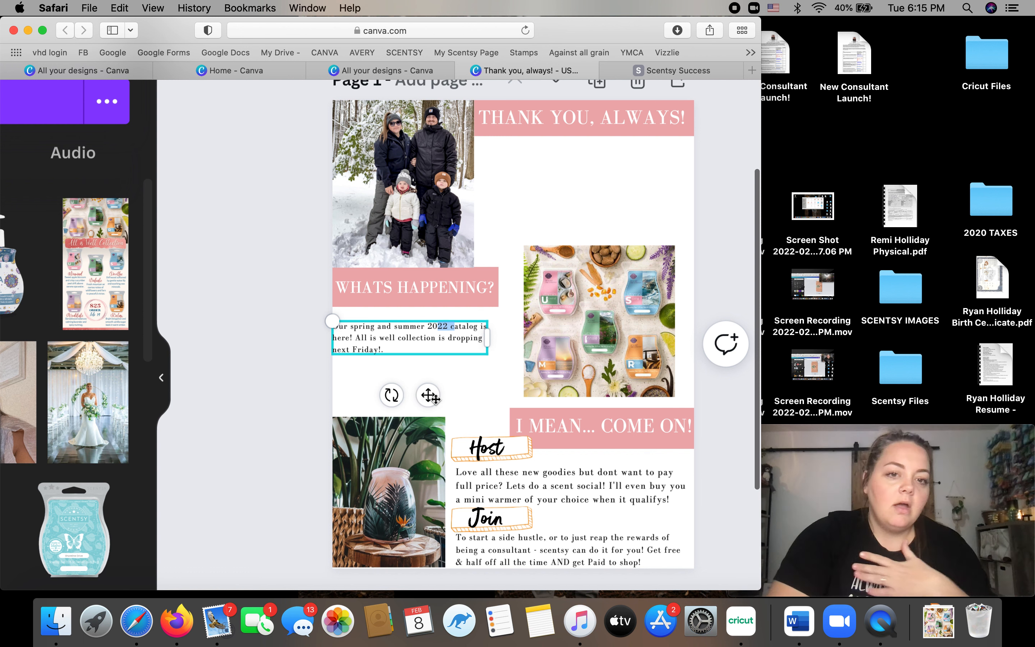
left_click_drag(427, 394, 434, 397)
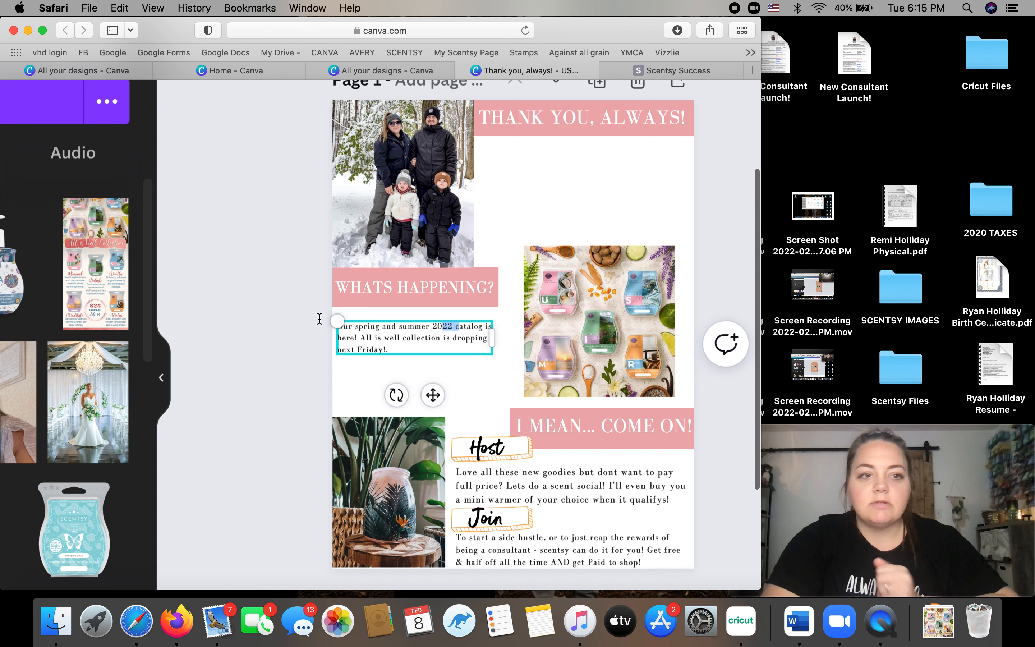
scroll(235, 315, "down", 1)
scroll(239, 316, "down", 5)
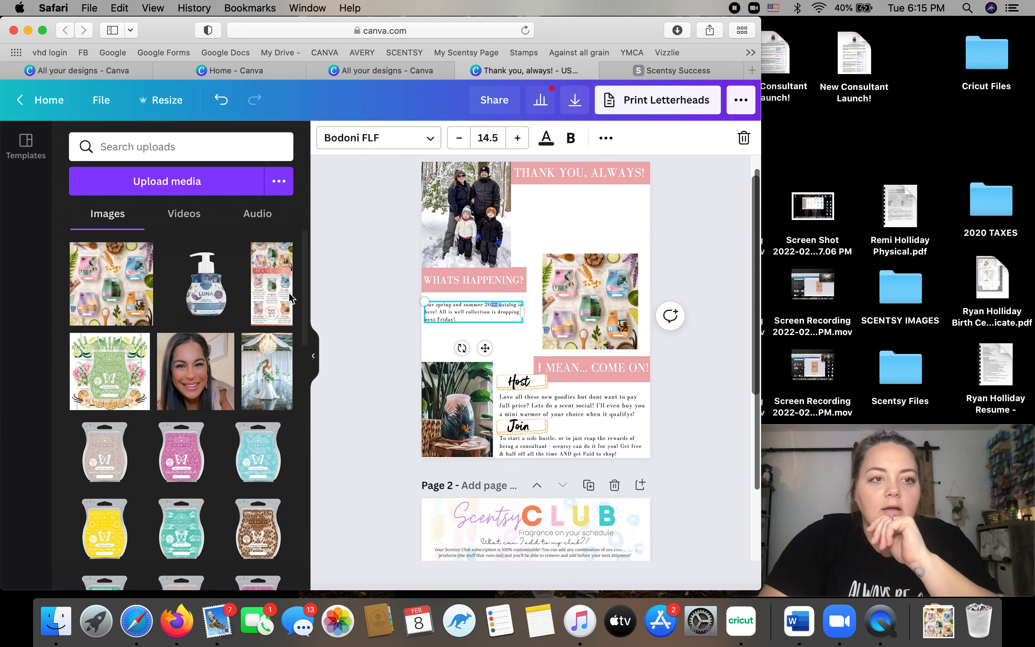
key("super+shift+backslash")
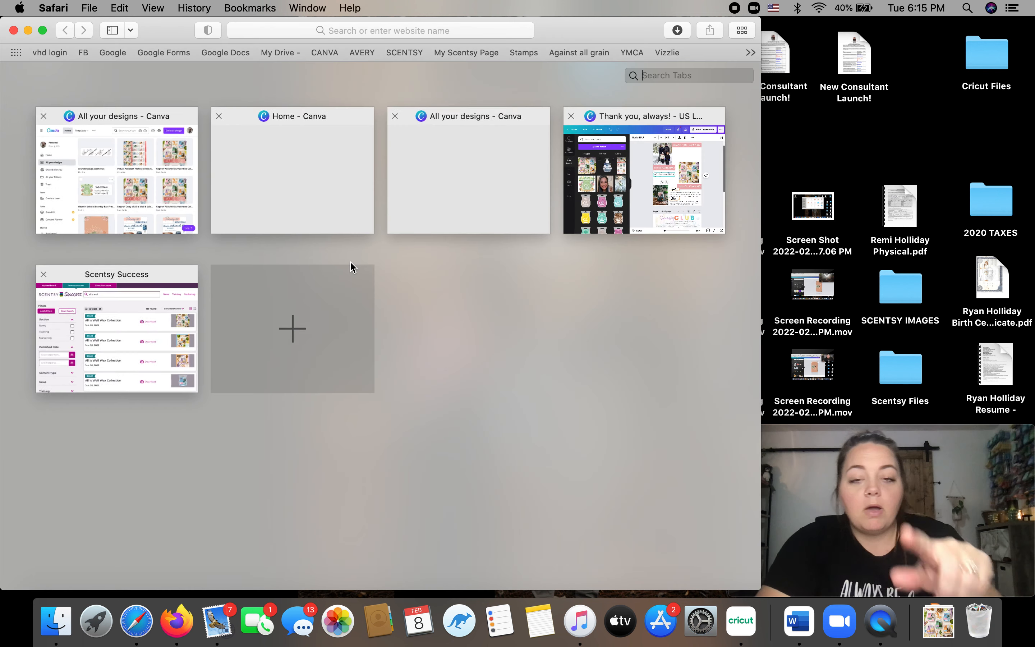
key("super+shift+backslash")
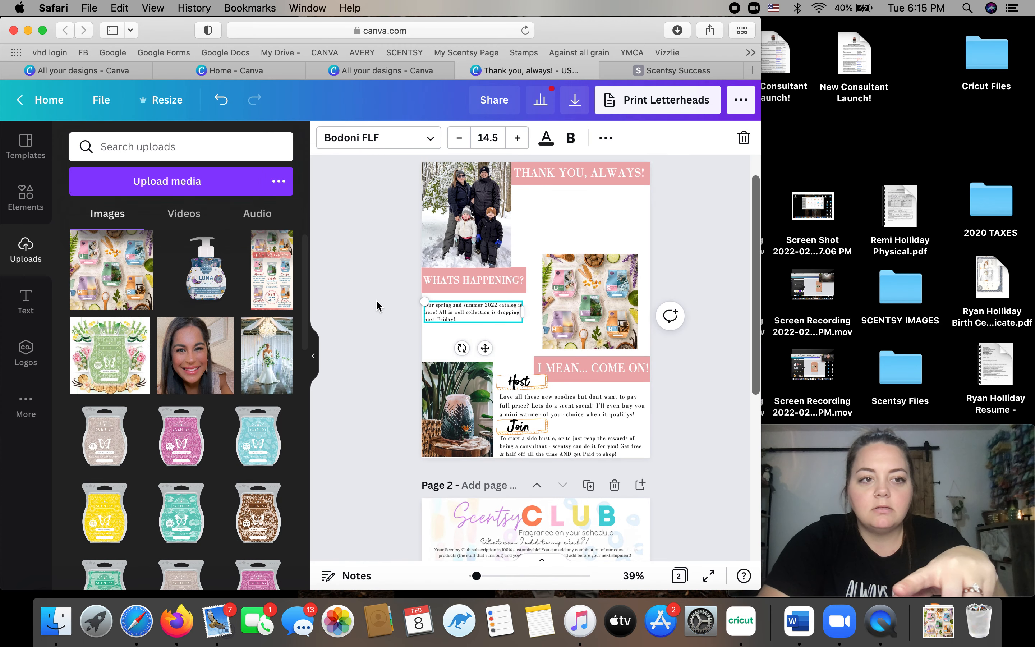
Search the elements for "arrow" and add the hand-drawn straight arrow pointing right to the newsletter's first page.
left_click(26, 211)
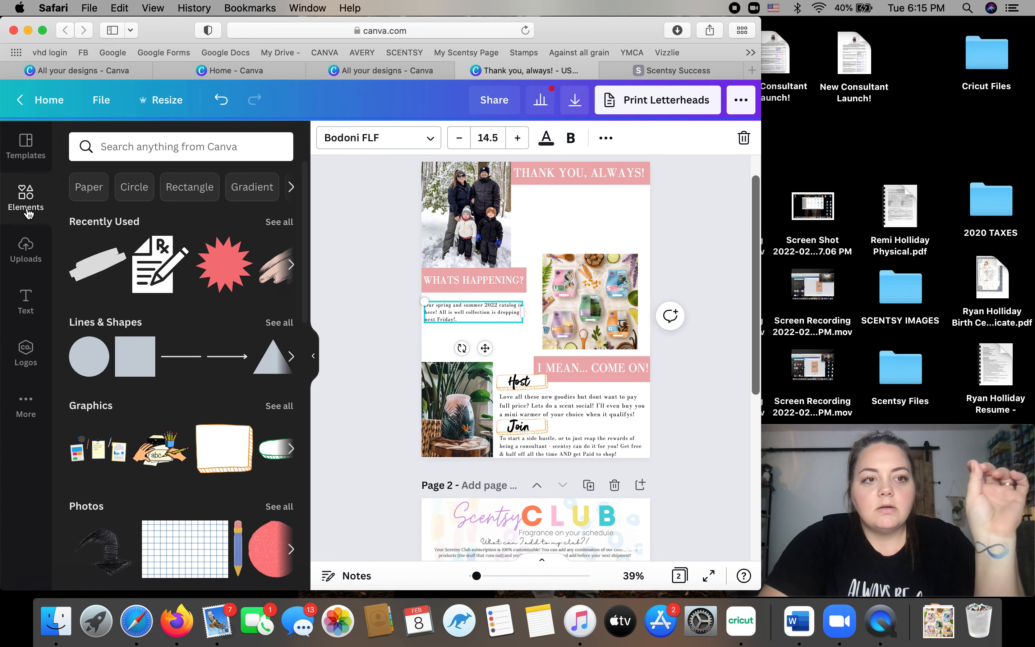
left_click(146, 148)
type("asrr")
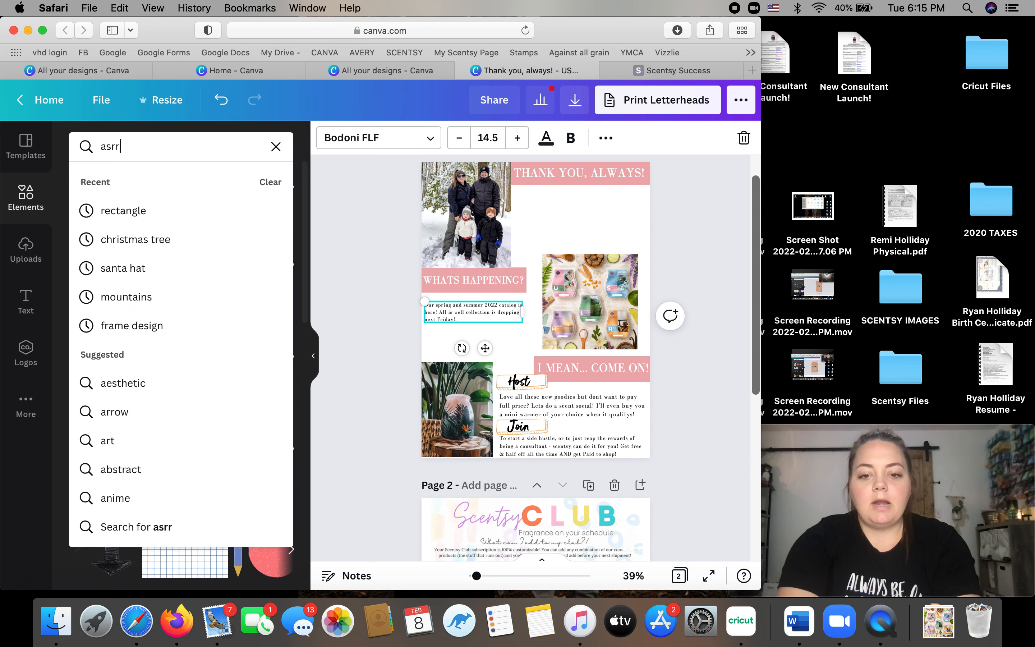
type("ow")
key("BackSpace")
key("BackSpace")
key("BackSpace")
key("BackSpace")
key("BackSpace")
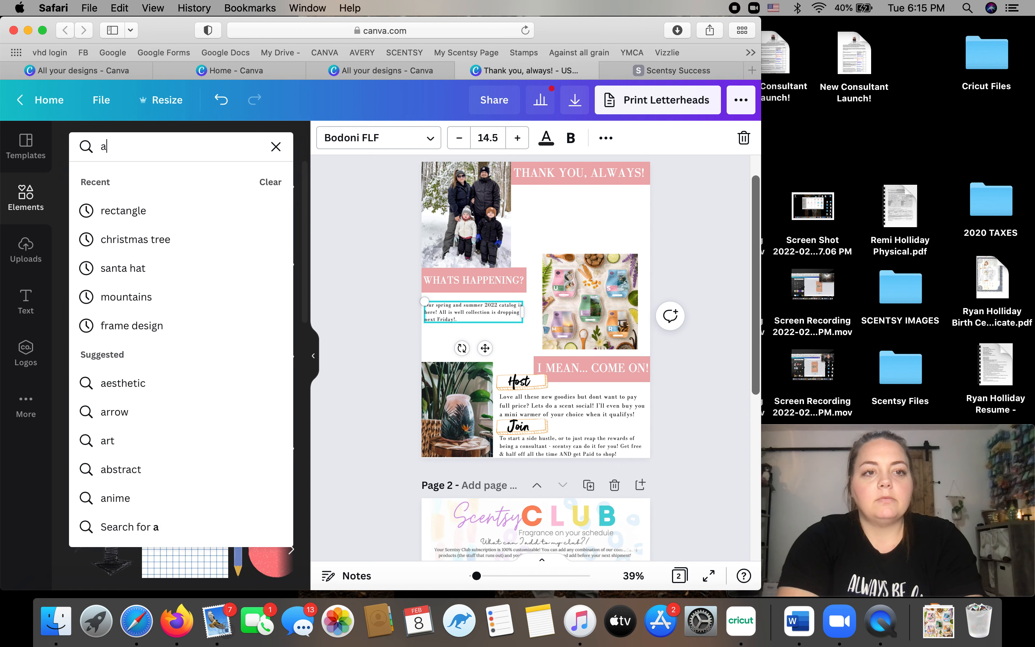
type("rrow")
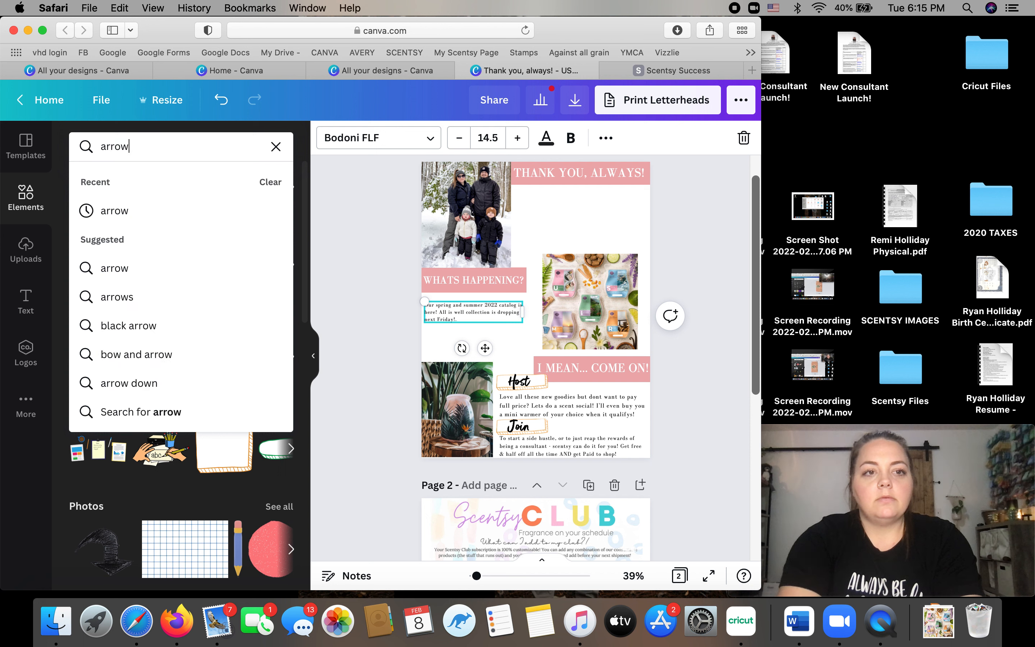
key("Return")
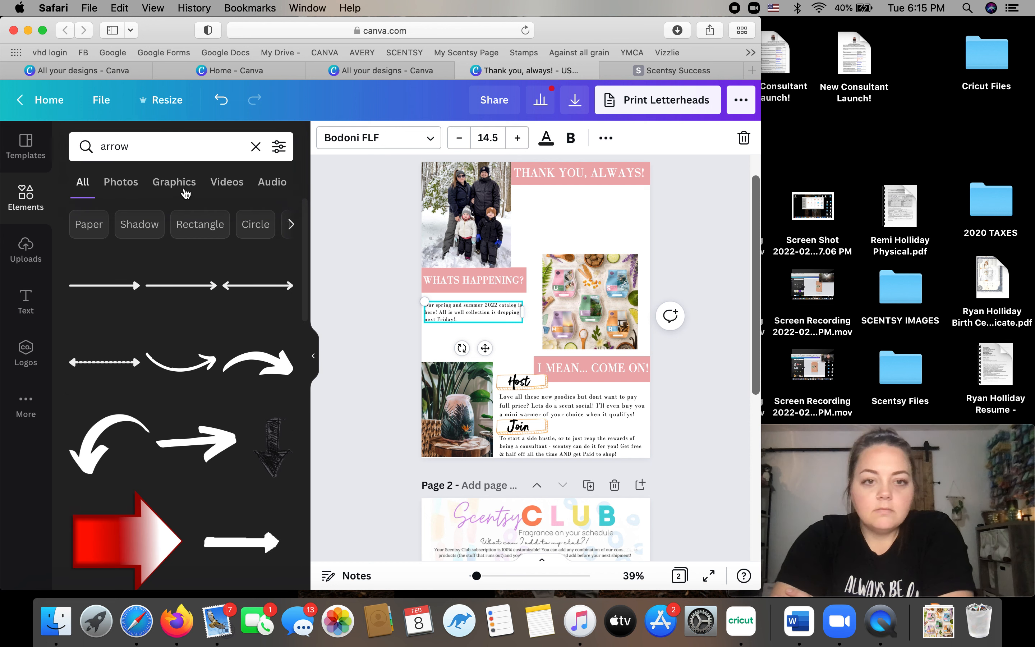
left_click(200, 448)
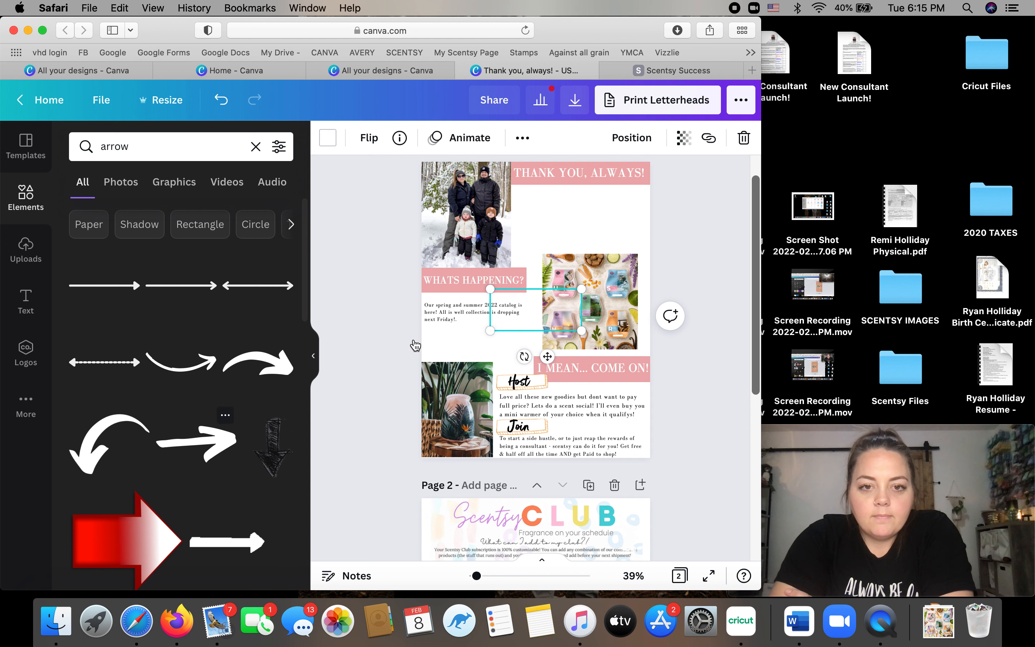
Recolour the arrow with the brand palette's brick red and shrink it to fit between the What's Happening paragraph and the product image.
left_click(327, 138)
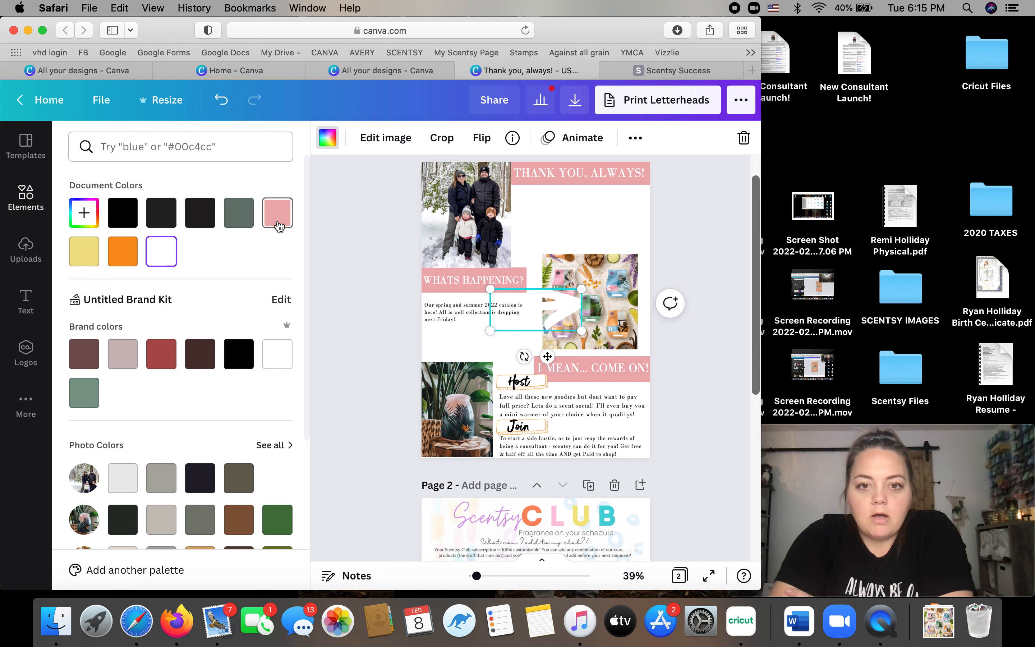
left_click(278, 225)
left_click(118, 248)
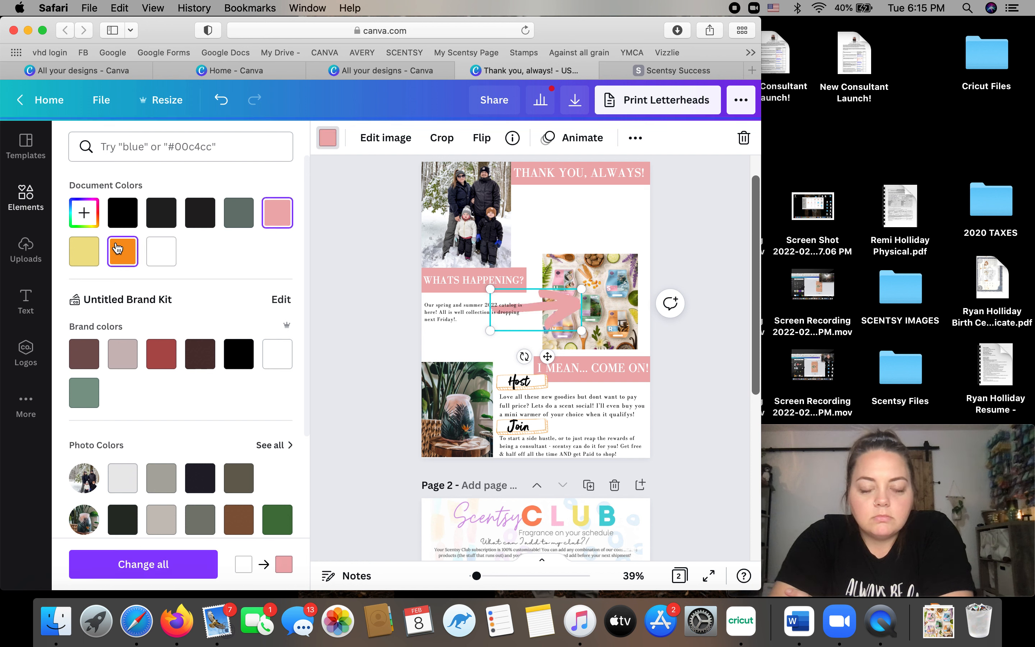
left_click(161, 353)
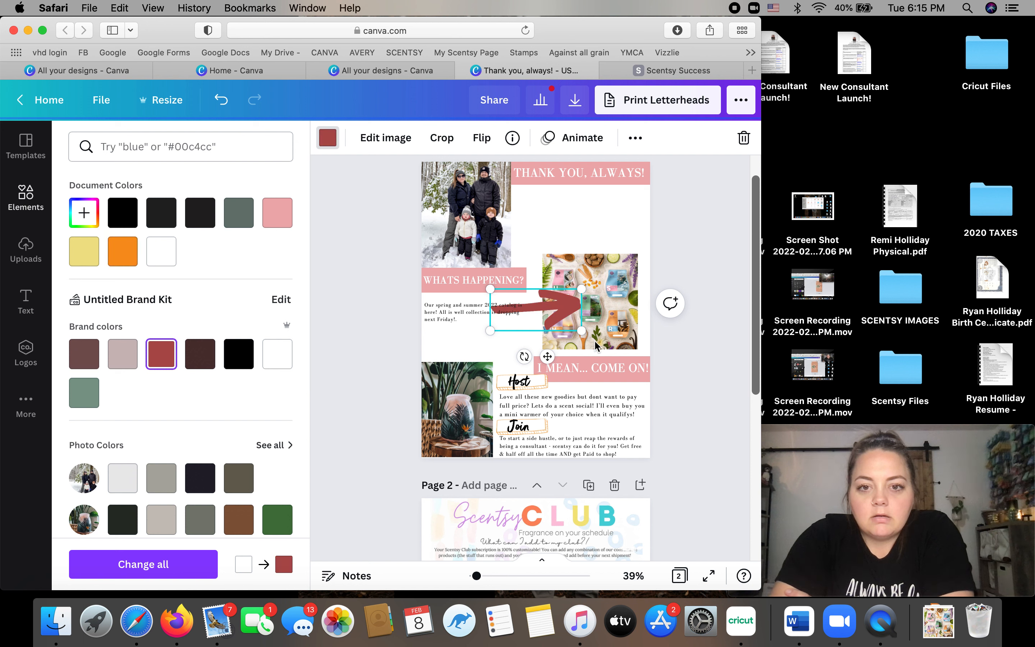
left_click_drag(581, 330, 517, 324)
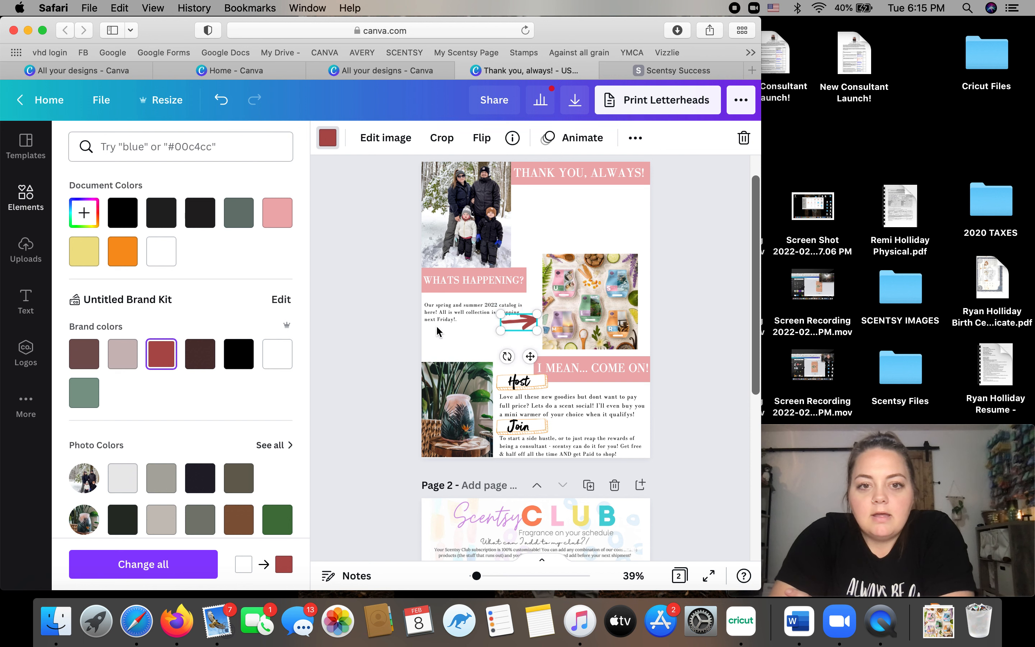
left_click(615, 382)
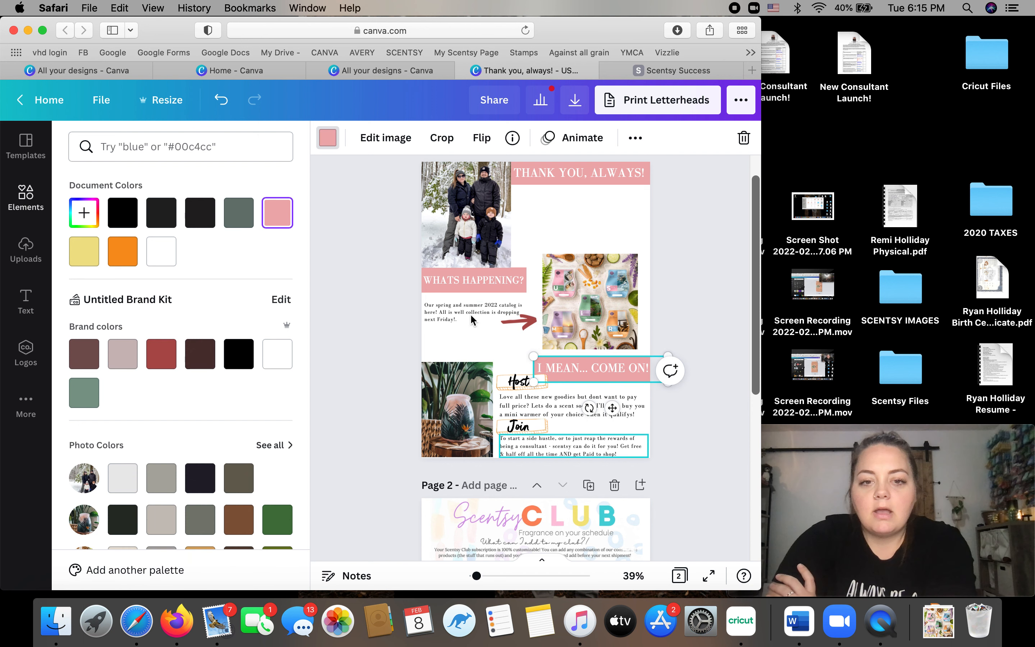
Review both newsletter pages, including the Scentsy Club section and the Snap Brag Tag section on page 2.
scroll(433, 484, "down", 5)
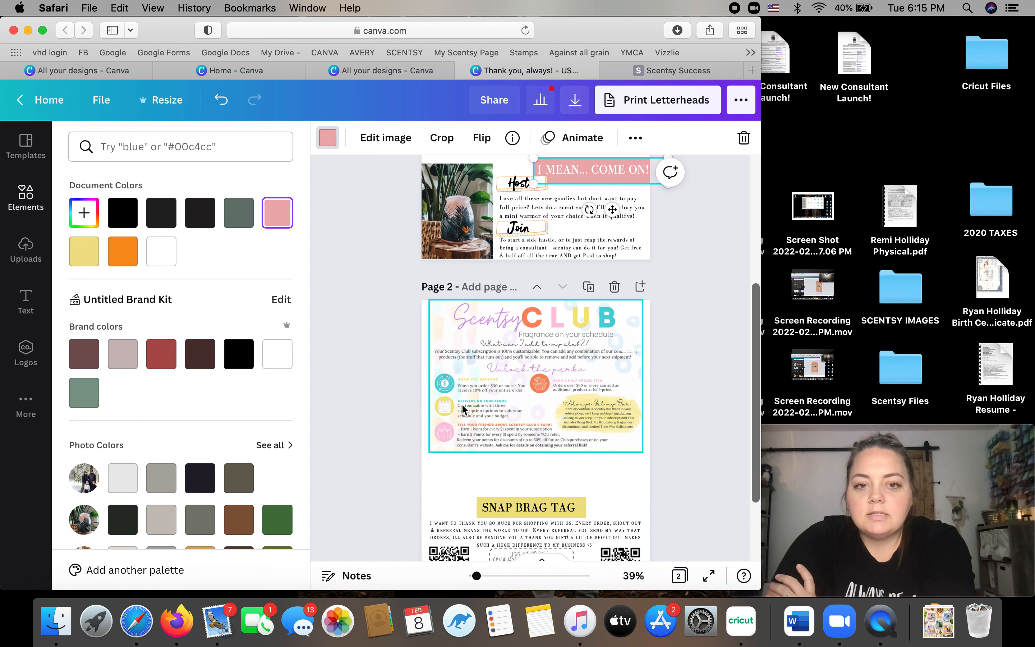
left_click(466, 411)
scroll(490, 419, "down", 3)
left_click(490, 418)
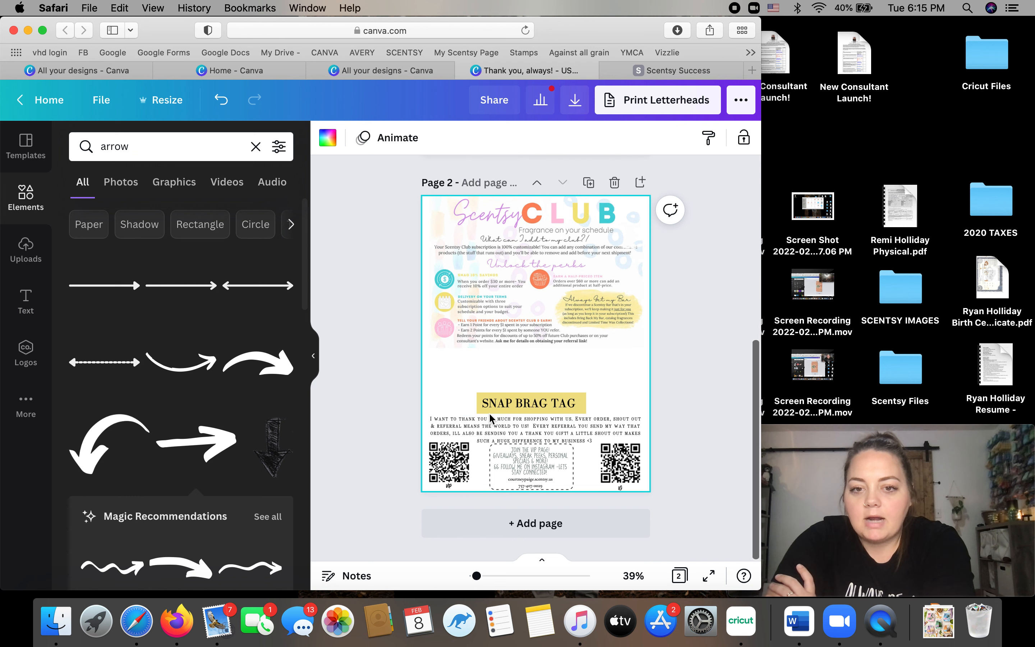
left_click(495, 426)
scroll(560, 342, "up", 9)
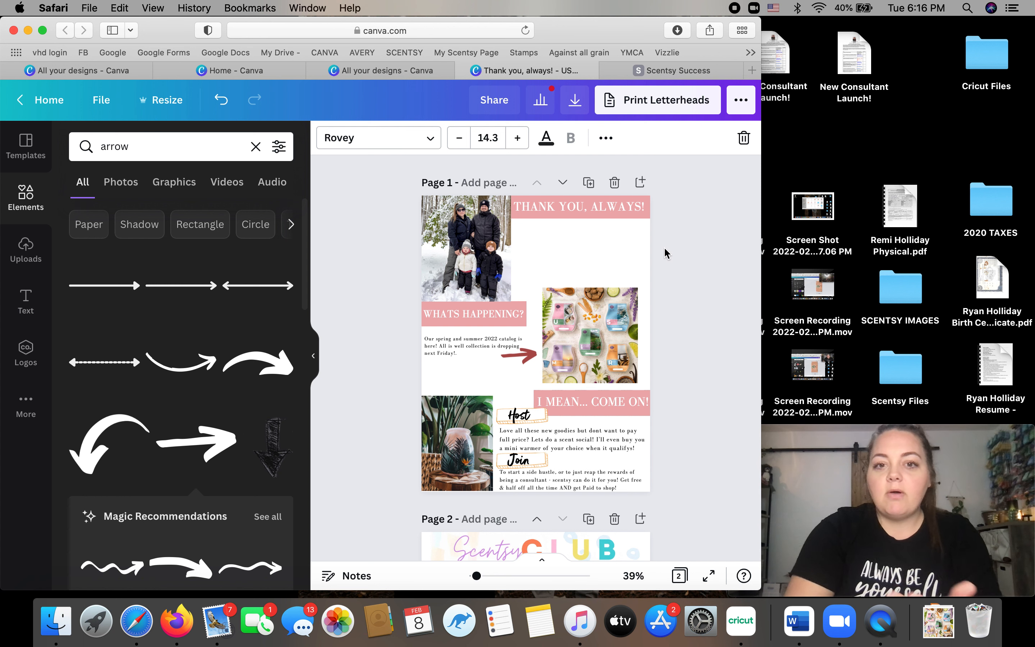
scroll(667, 256, "down", 5)
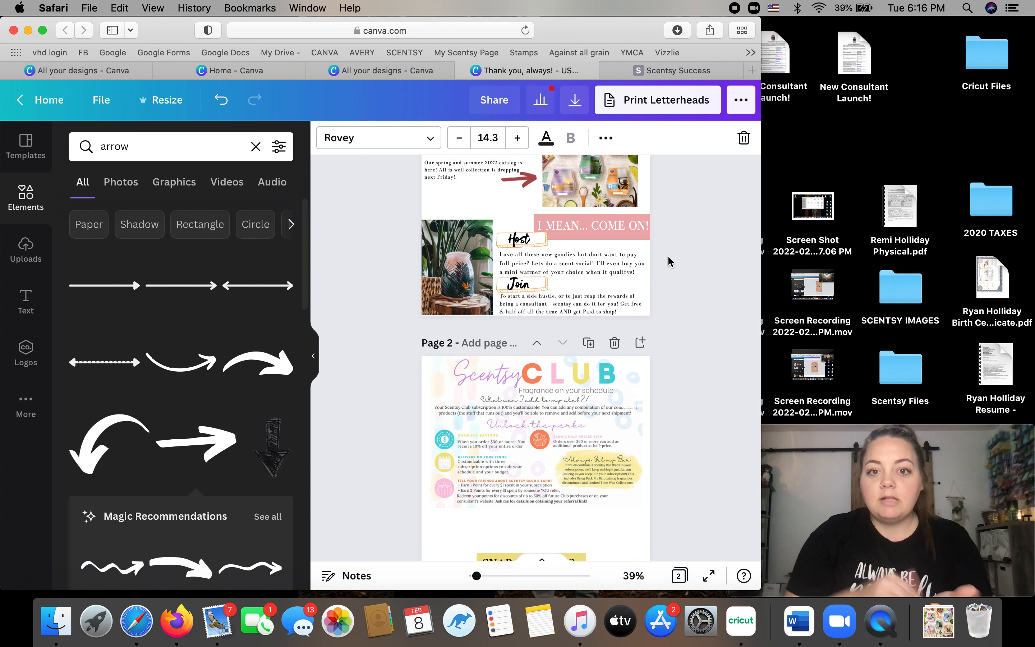
scroll(668, 255, "up", 5)
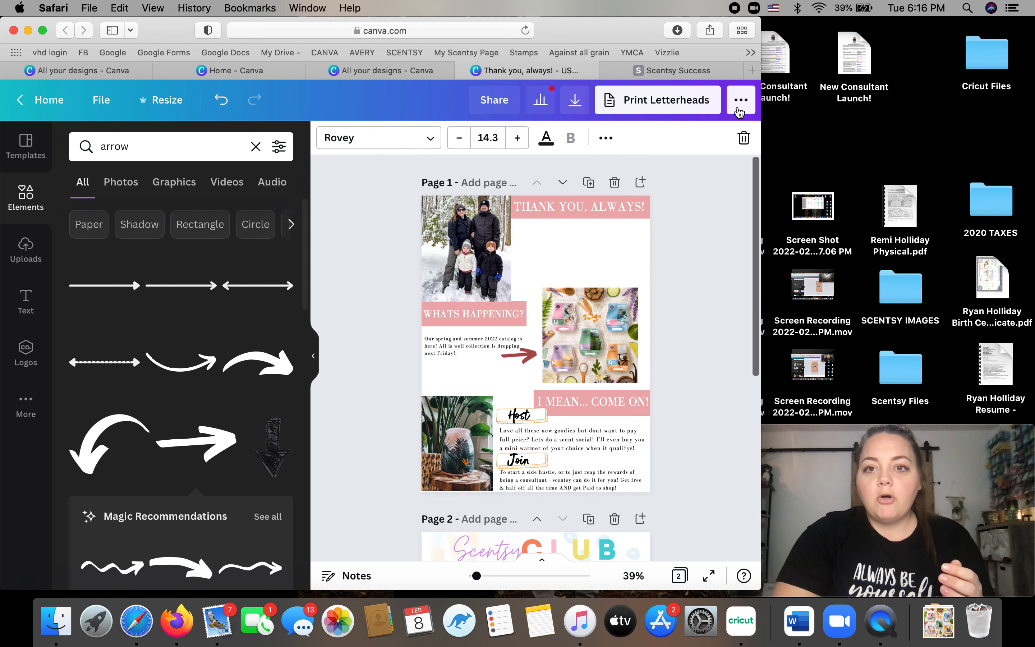
Copy the public share link that lets anyone view the design, and close the sharing options.
left_click(740, 103)
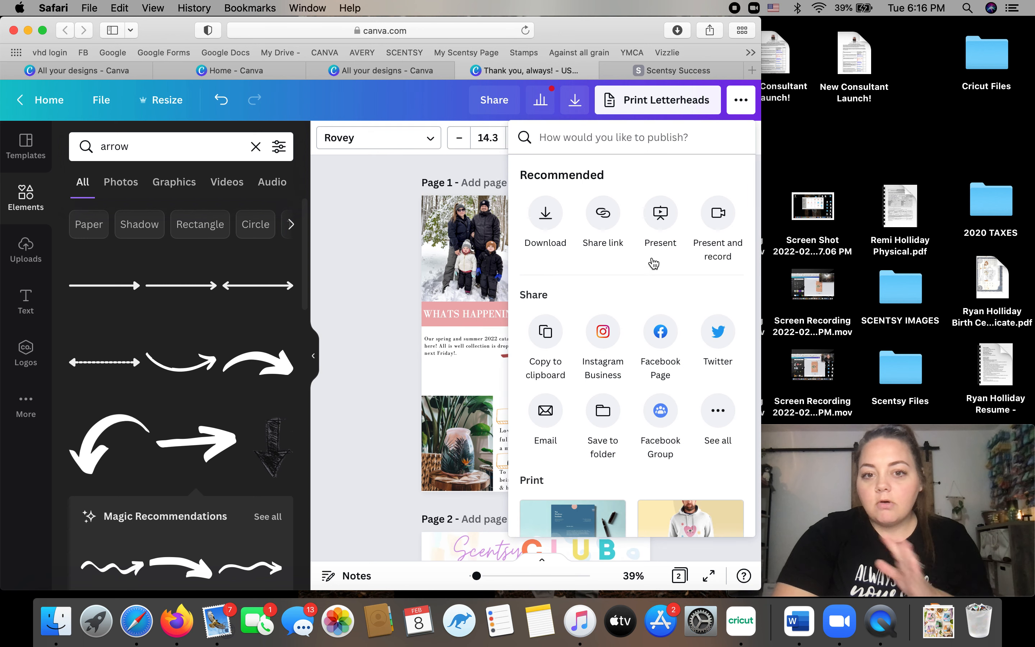
left_click(603, 214)
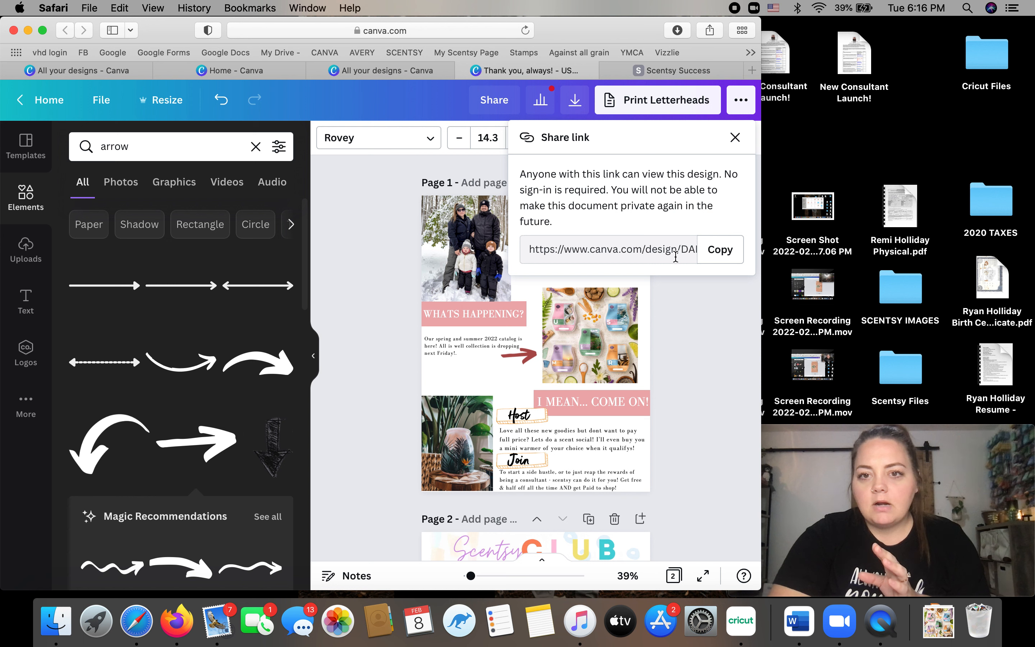
left_click(702, 256)
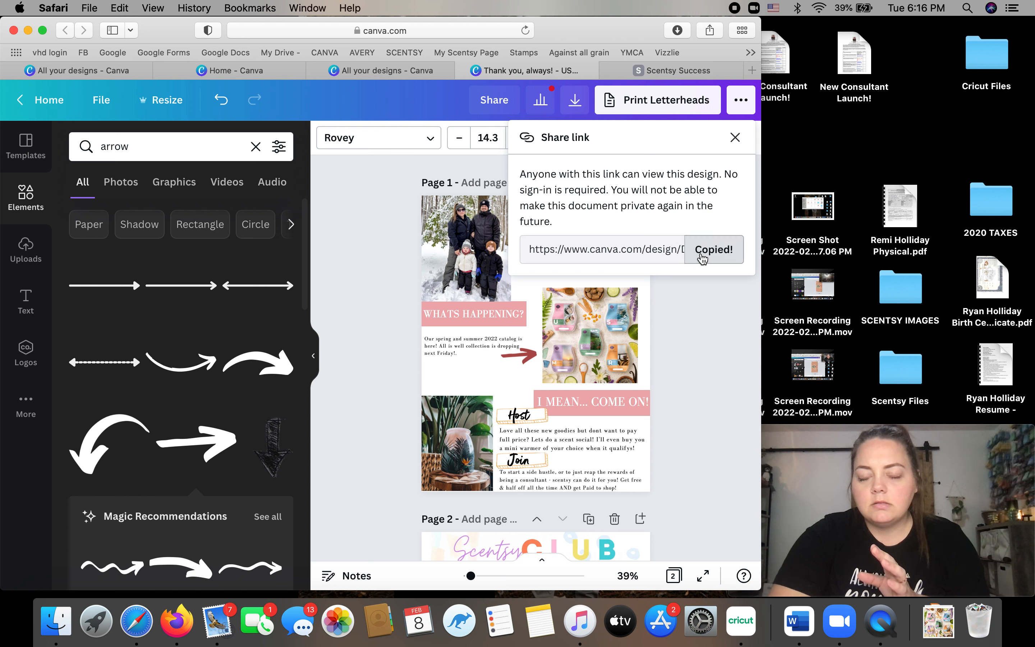
left_click(735, 137)
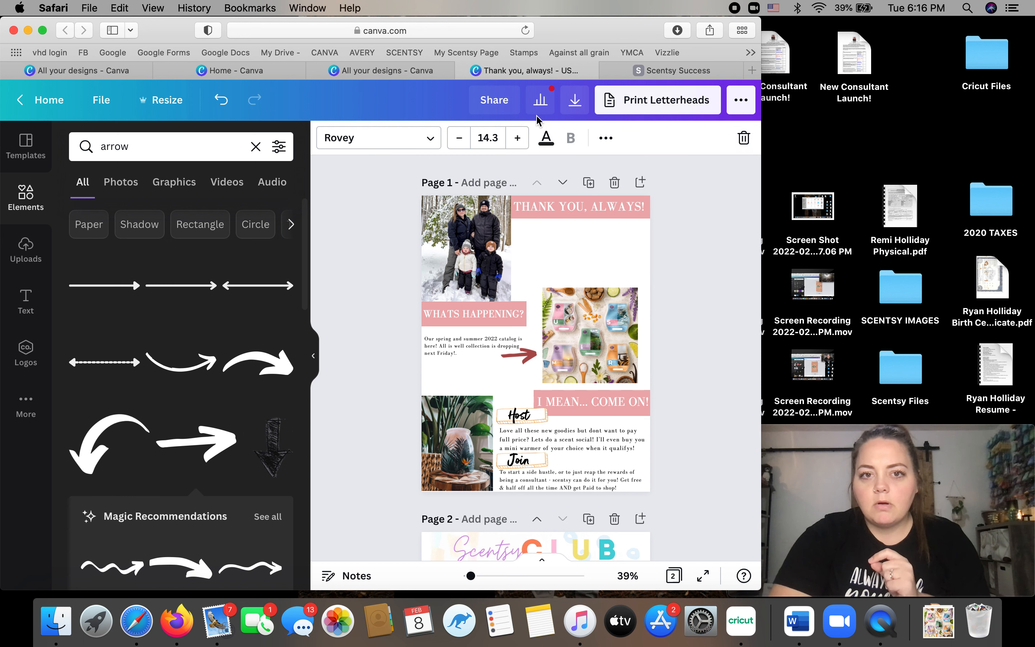
Set the design's share link to "use as template" and copy that link.
left_click(498, 106)
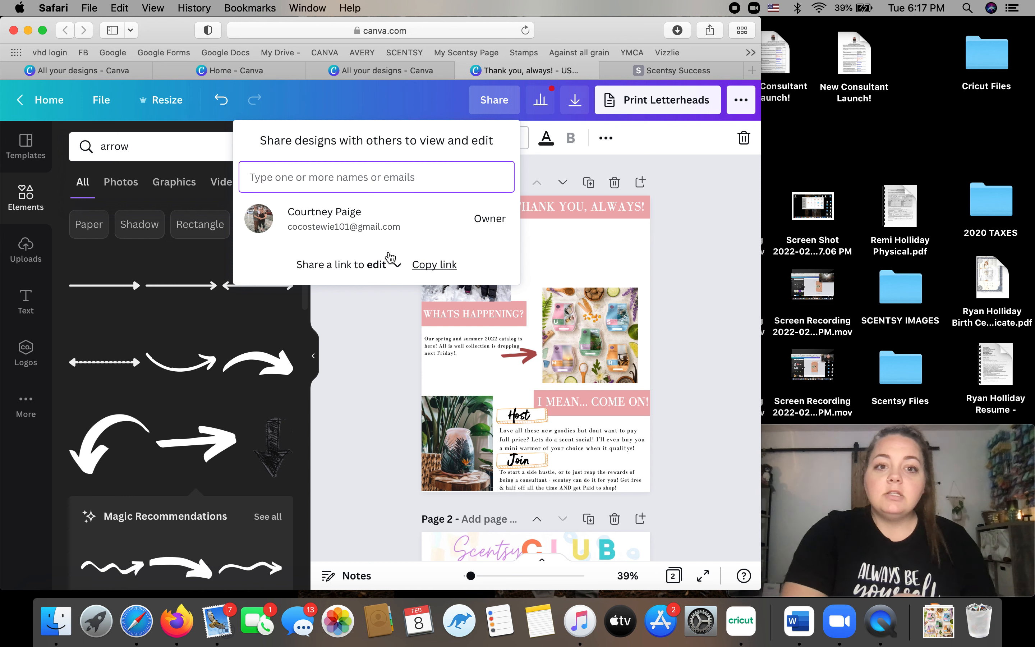
left_click(392, 269)
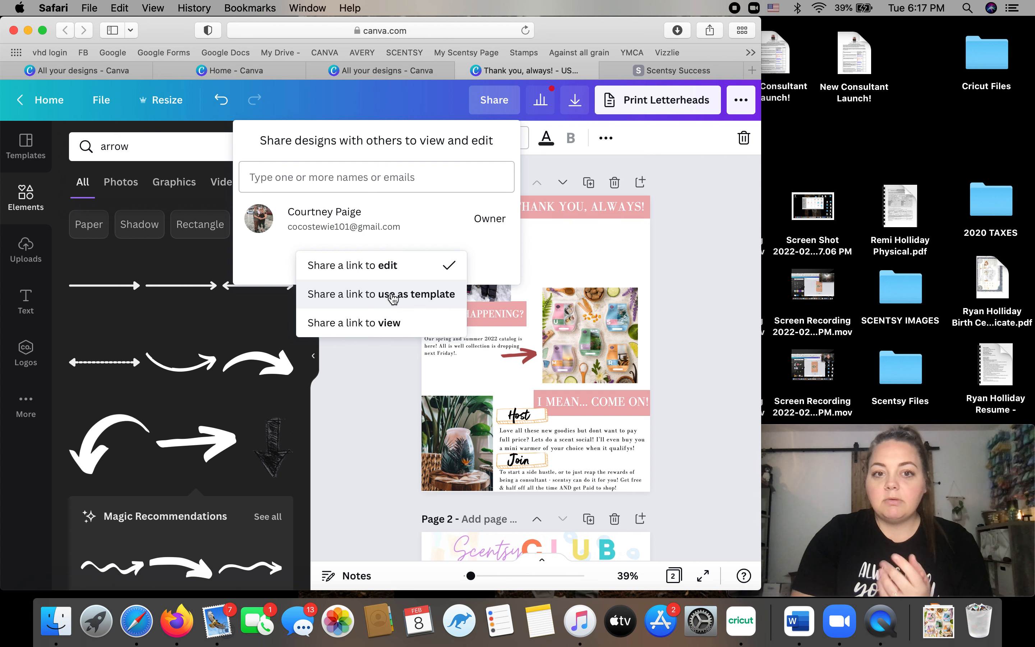
left_click(392, 295)
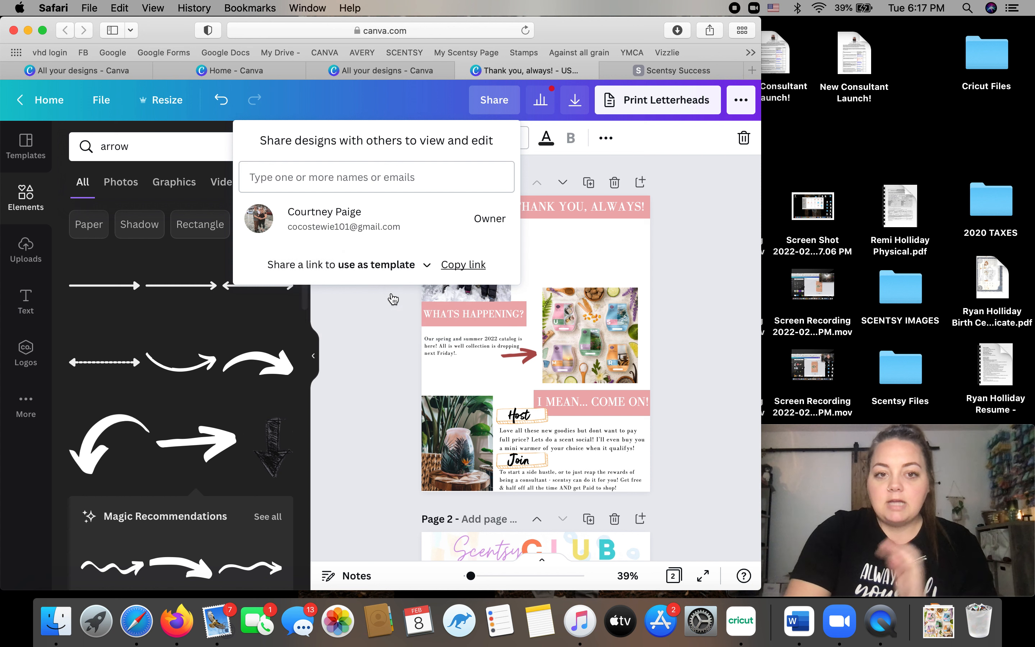
left_click(458, 267)
left_click(399, 326)
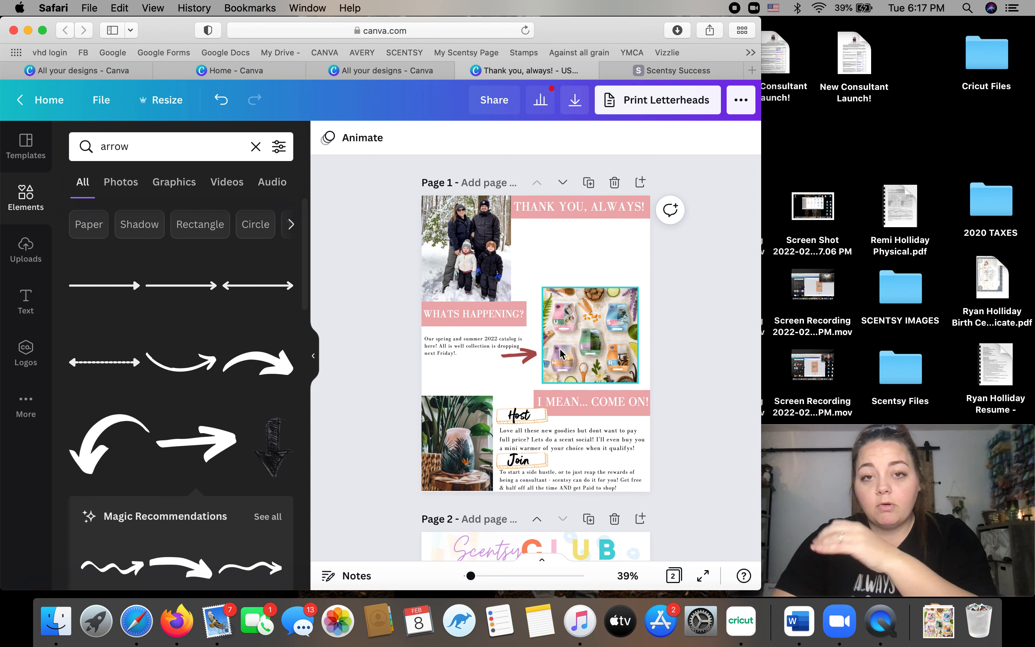
left_click(573, 215)
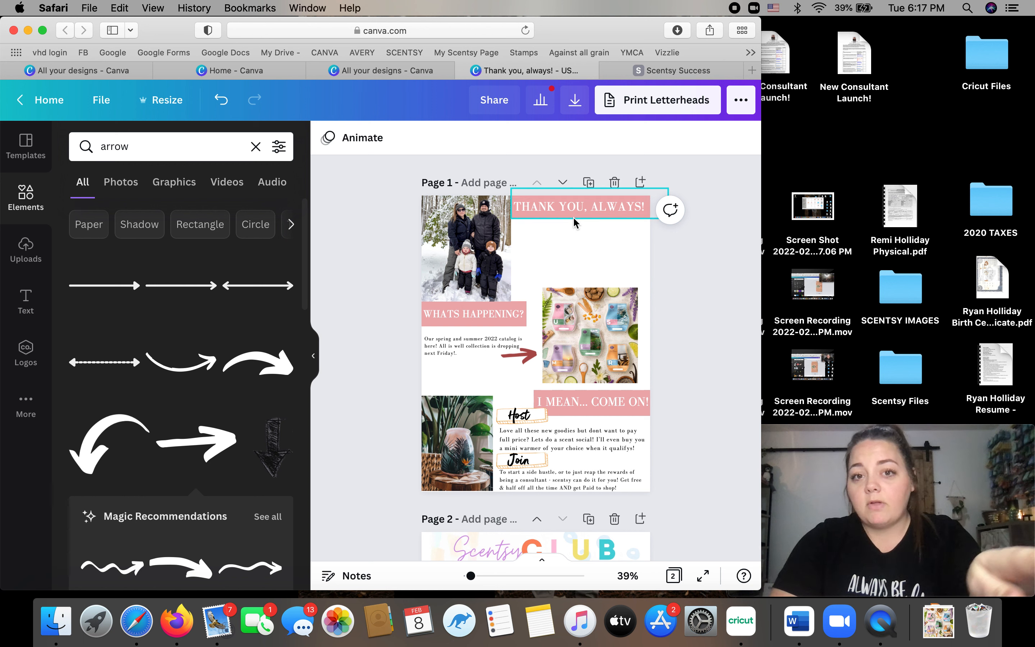
left_click(446, 241)
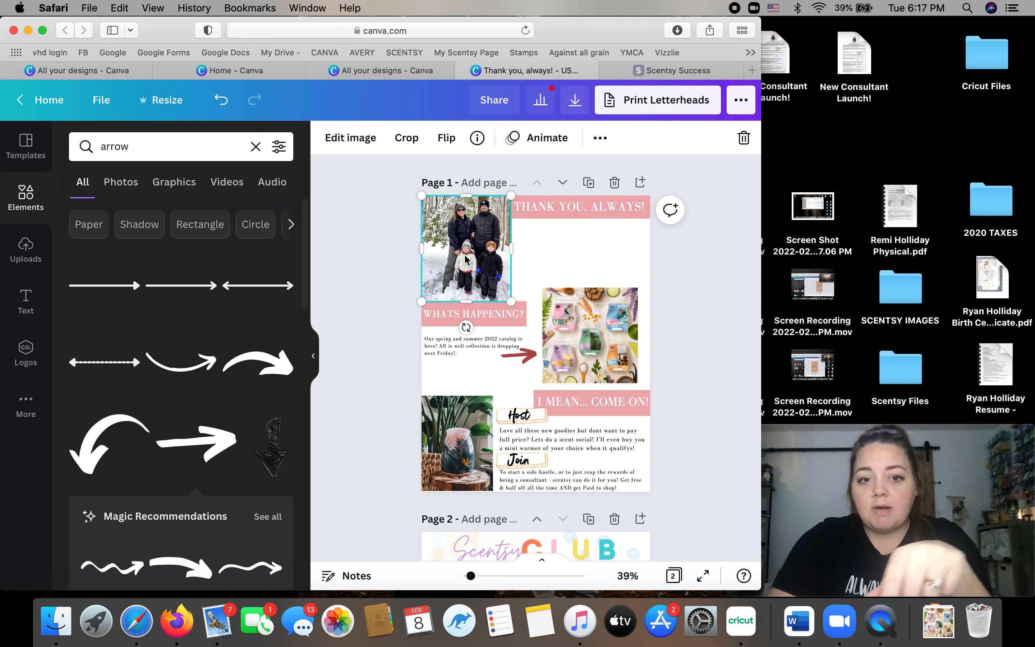
scroll(458, 259, "down", 10)
scroll(465, 259, "up", 10)
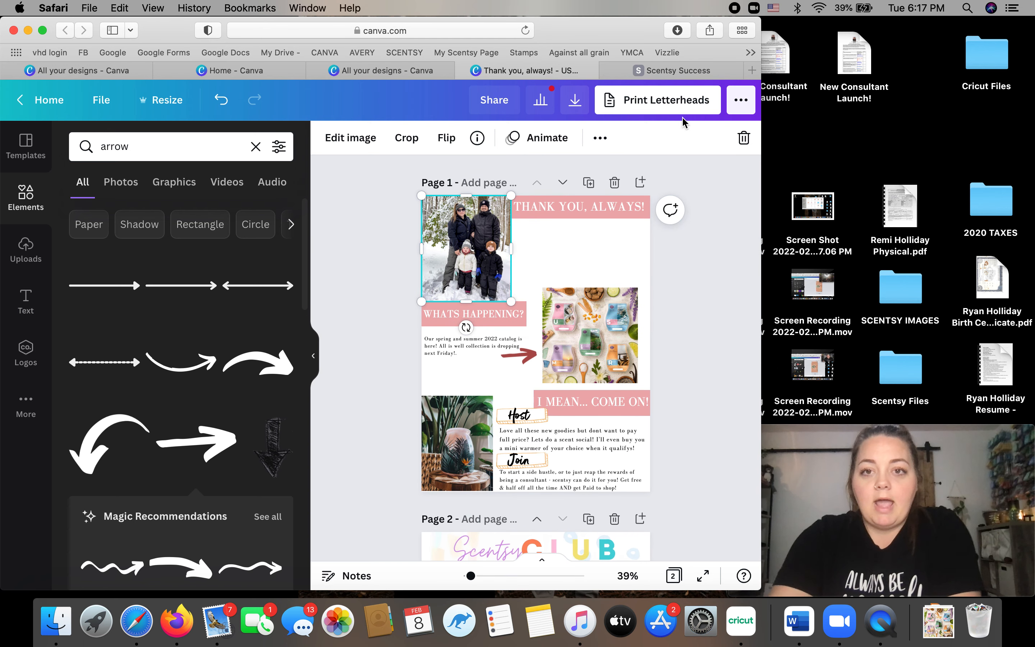
left_click(699, 305)
Download all pages of the newsletter as a PDF Print file.
left_click(740, 102)
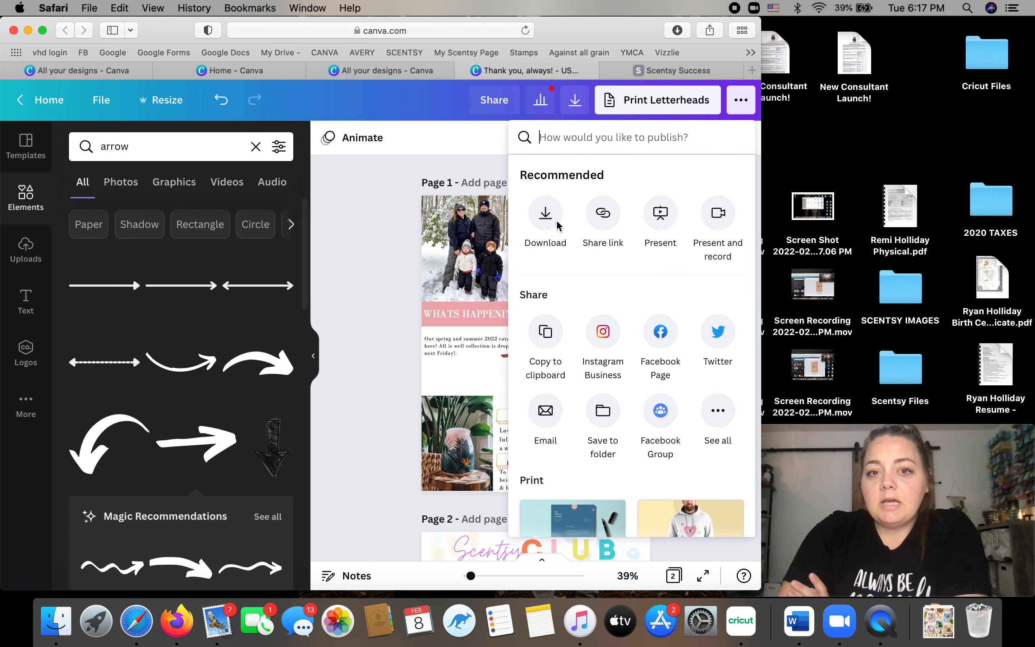
left_click(543, 211)
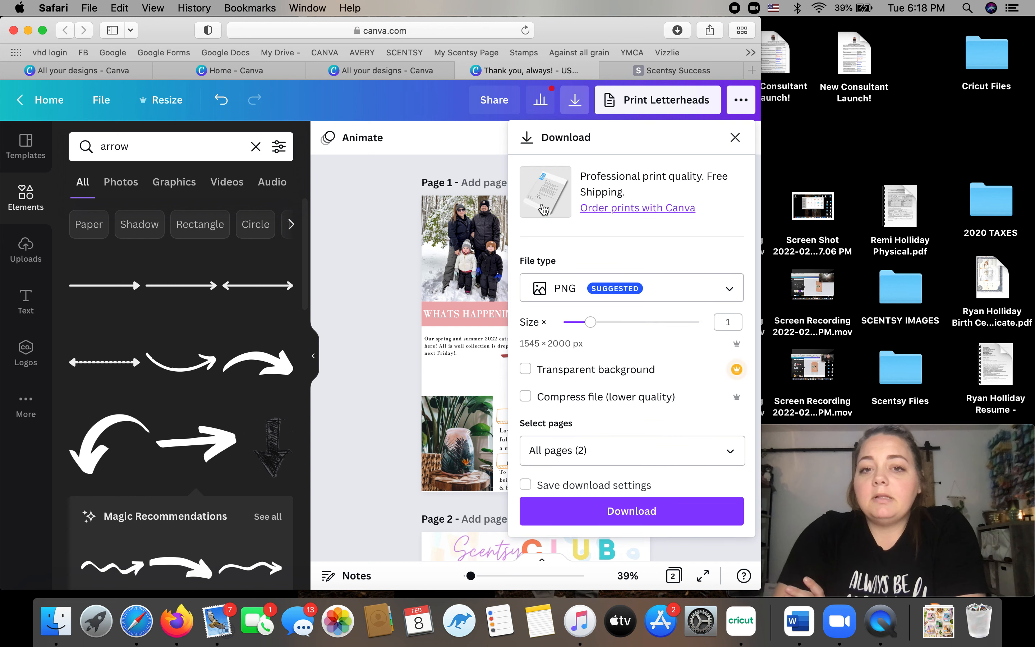
left_click(555, 294)
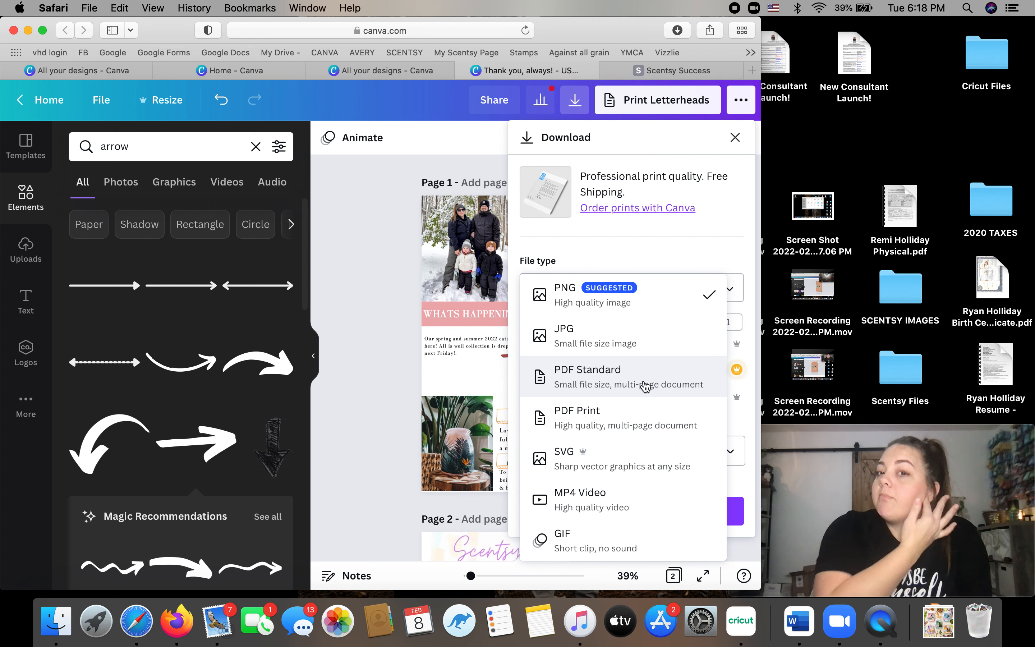
left_click(619, 418)
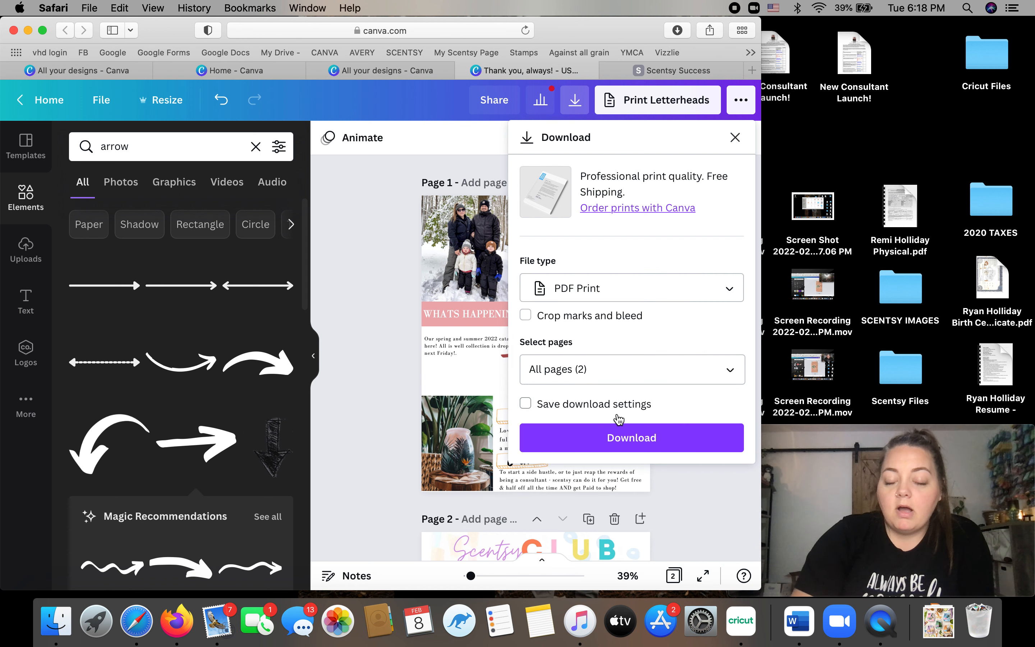
left_click(606, 445)
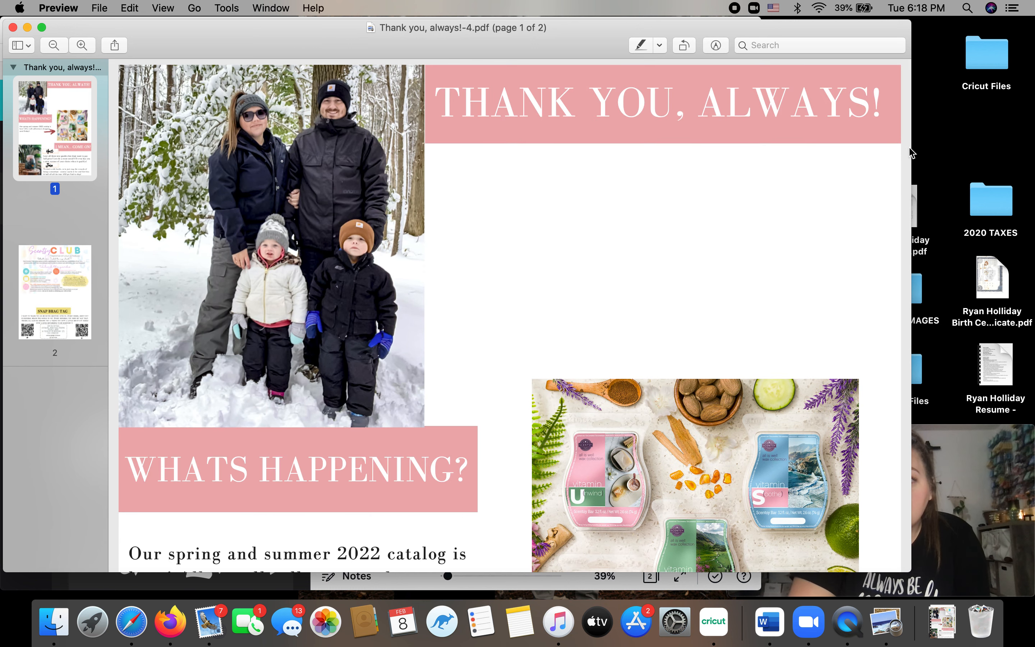
Narrow the Preview window showing the downloaded PDF and check both of its pages.
left_click_drag(910, 153, 651, 126)
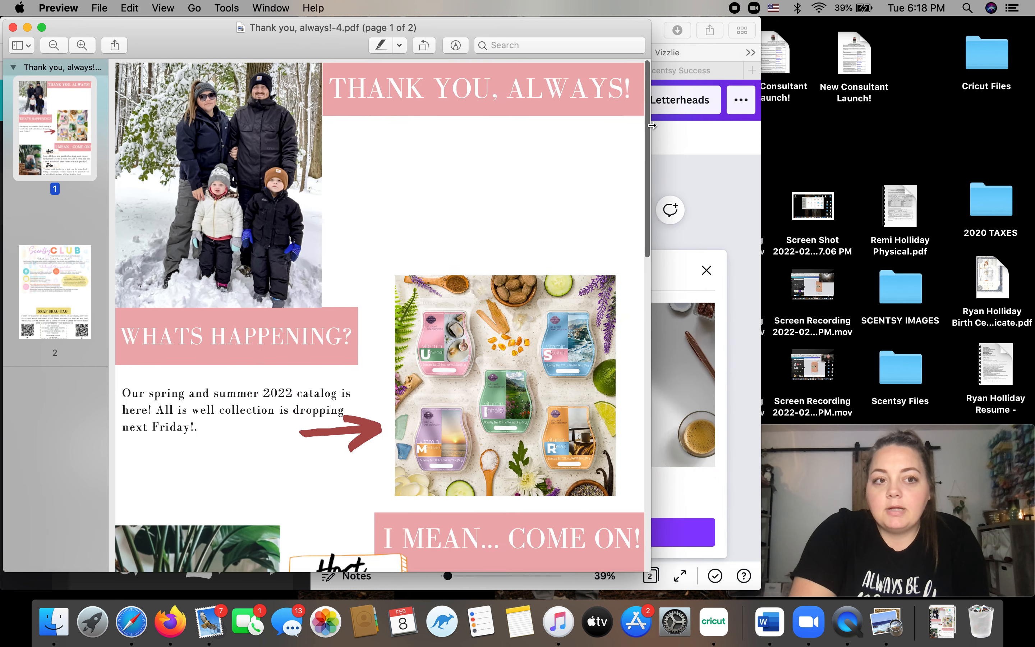
scroll(242, 193, "down", 15)
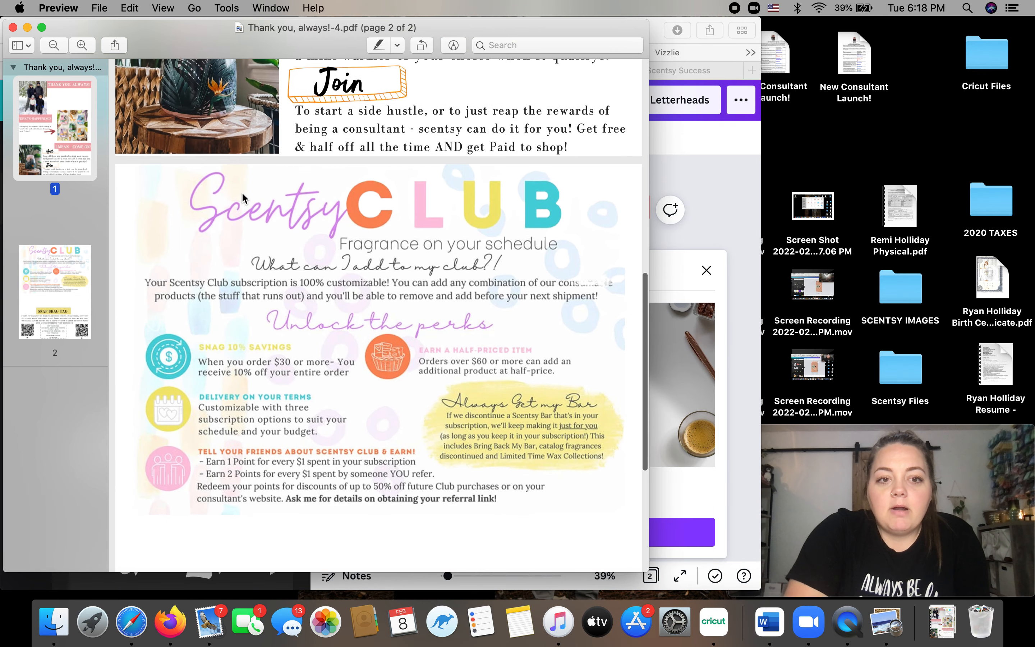
scroll(241, 191, "down", 8)
scroll(241, 193, "up", 4)
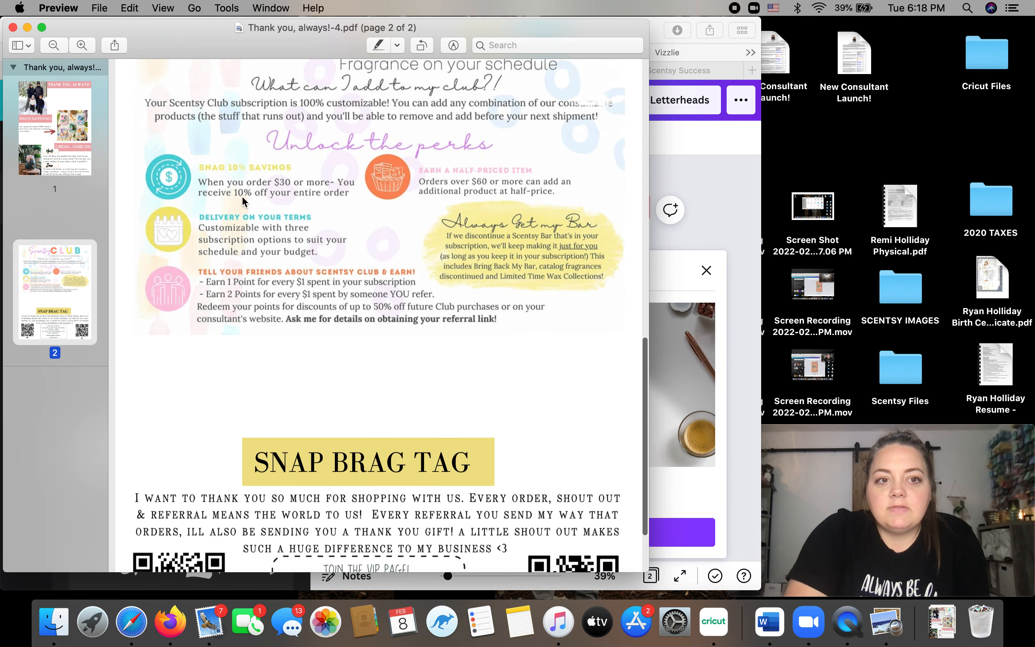
Rotate page 2 of the newsletter PDF by 180 degrees and look over the turned page.
scroll(242, 196, "down", 1)
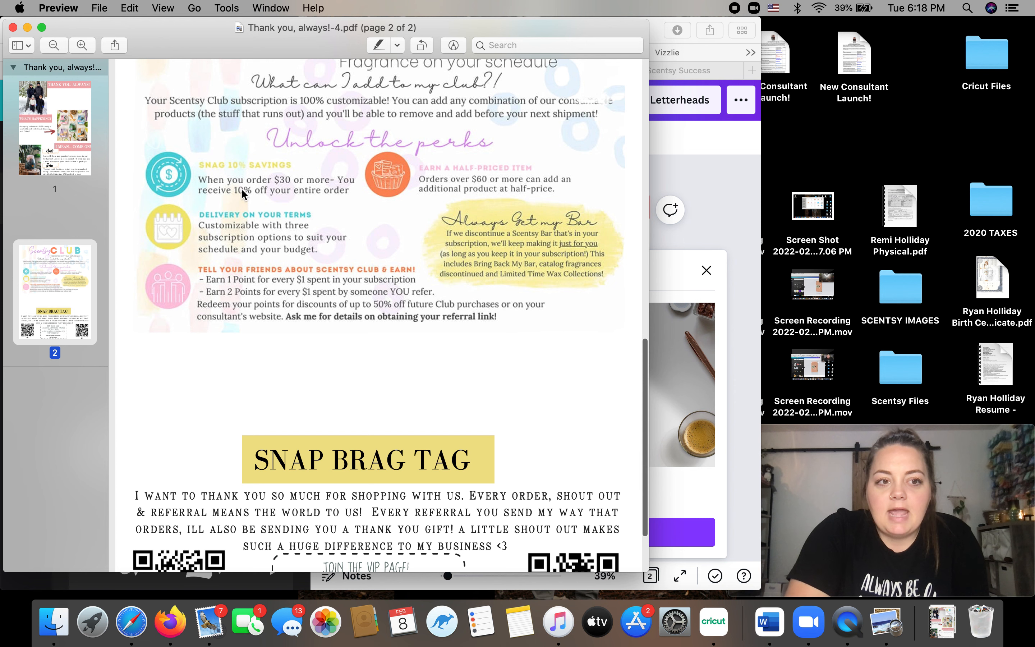
left_click(425, 49)
left_click(426, 48)
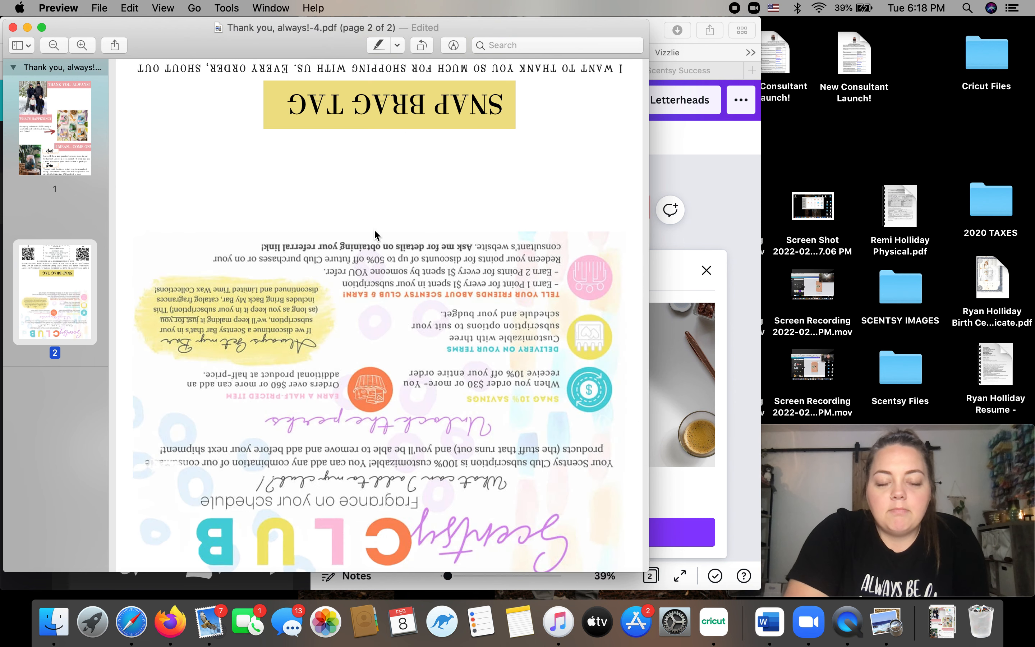
scroll(375, 234, "up", 10)
scroll(375, 234, "down", 10)
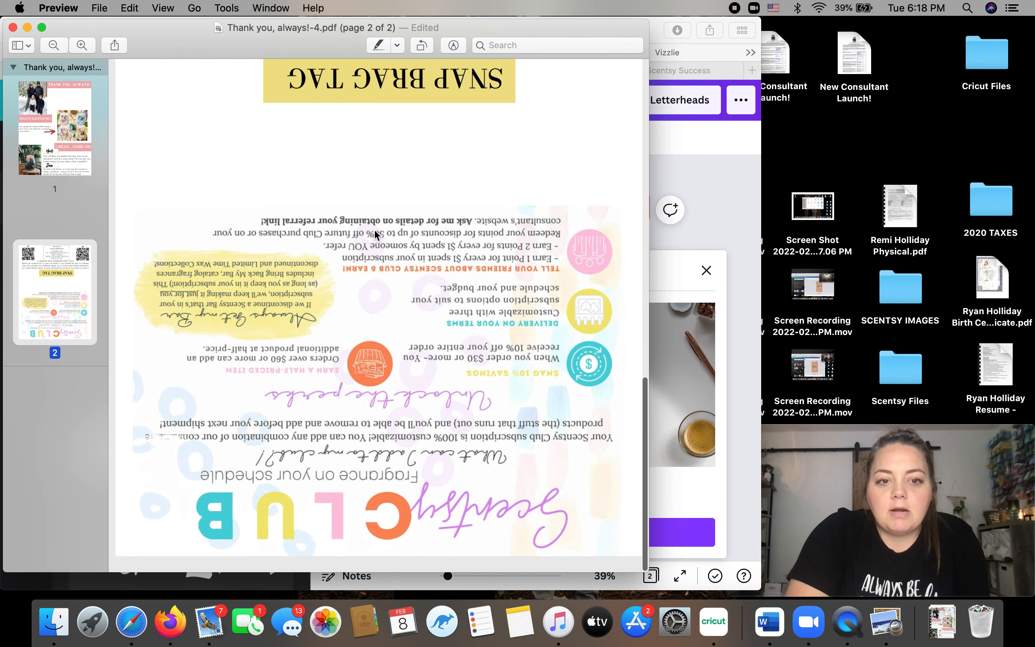
Print one two-sided copy of all newsletter pages on US Letter paper with the HP OfficeJet Pro 9010 series printer.
left_click(99, 8)
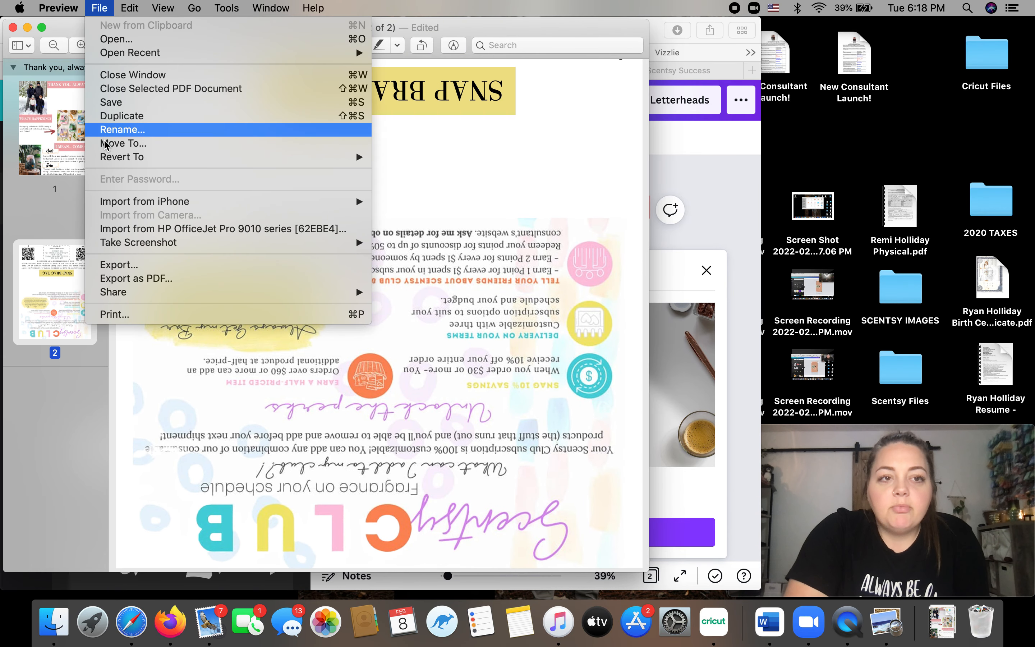
left_click(122, 316)
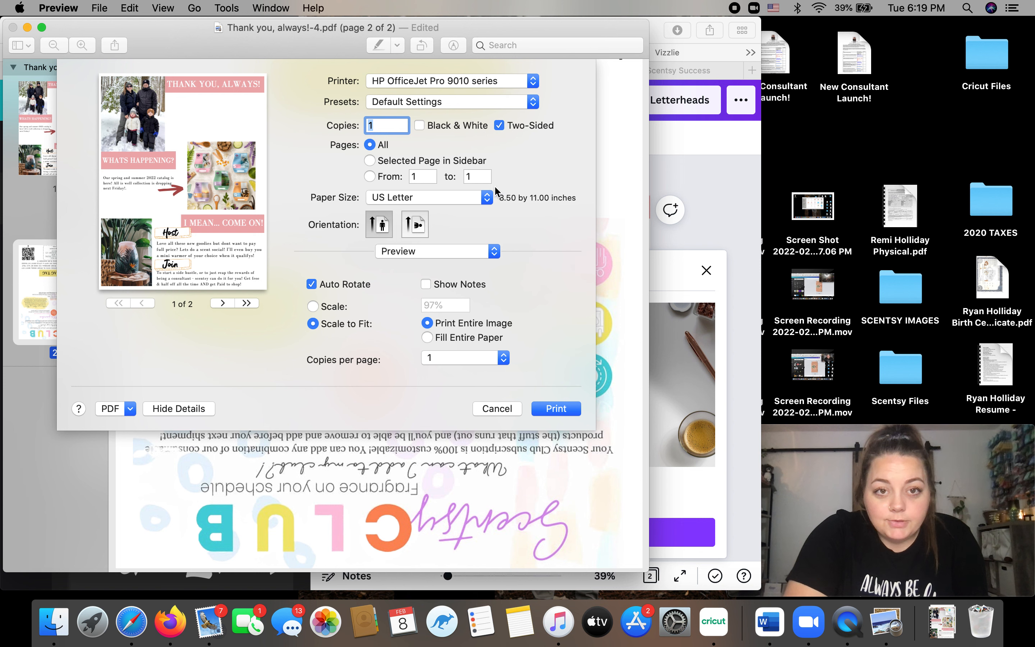
left_click(547, 410)
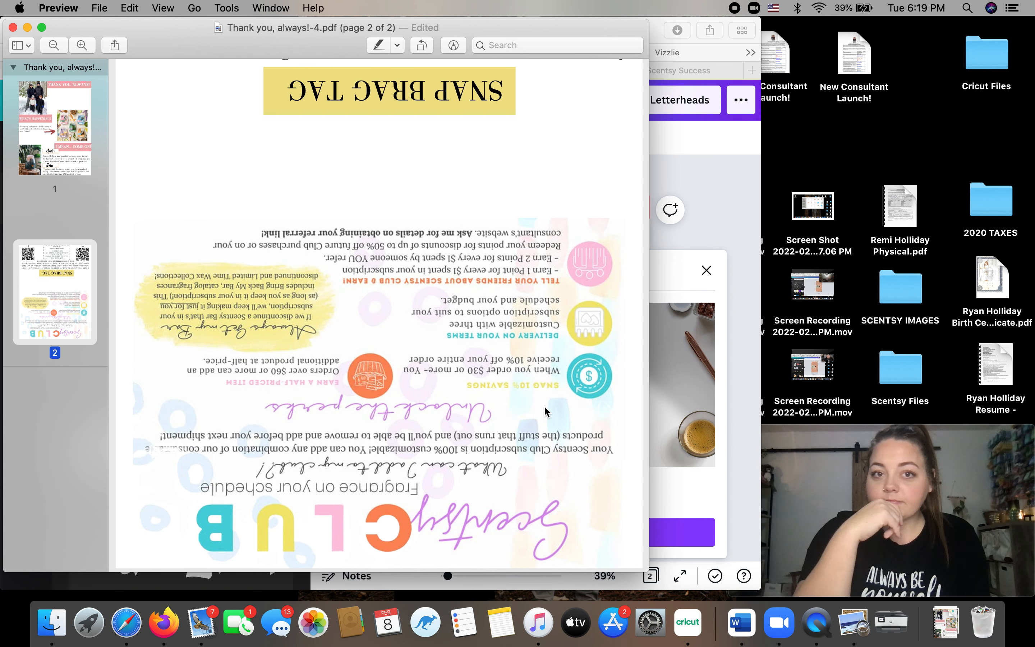
Close the PDF in Preview and dismiss the offer in Canva to turn the design into a print.
left_click(13, 28)
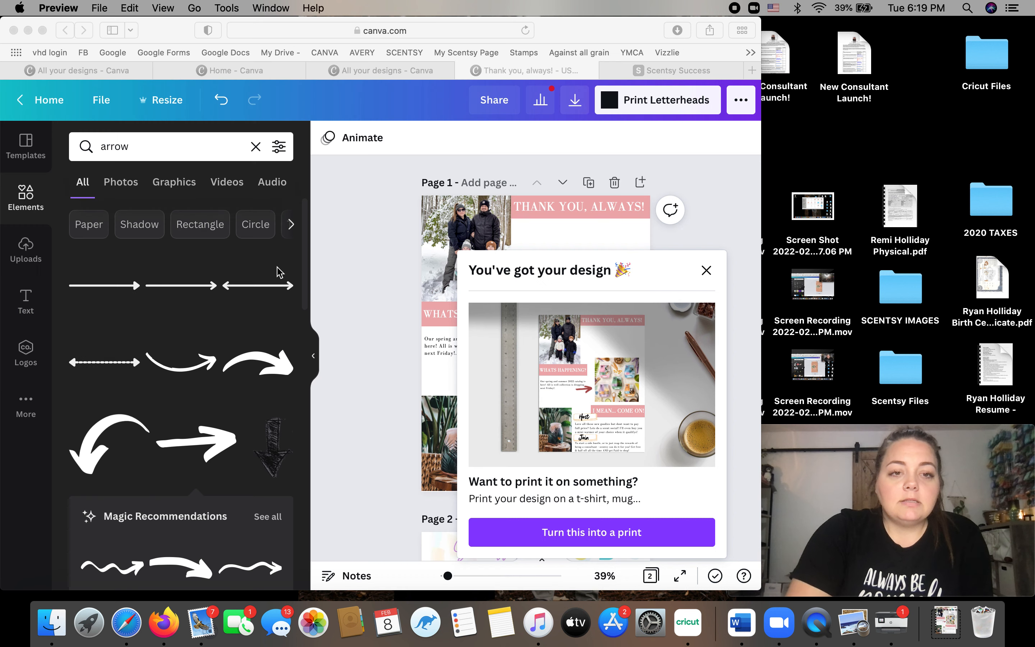
left_click(707, 271)
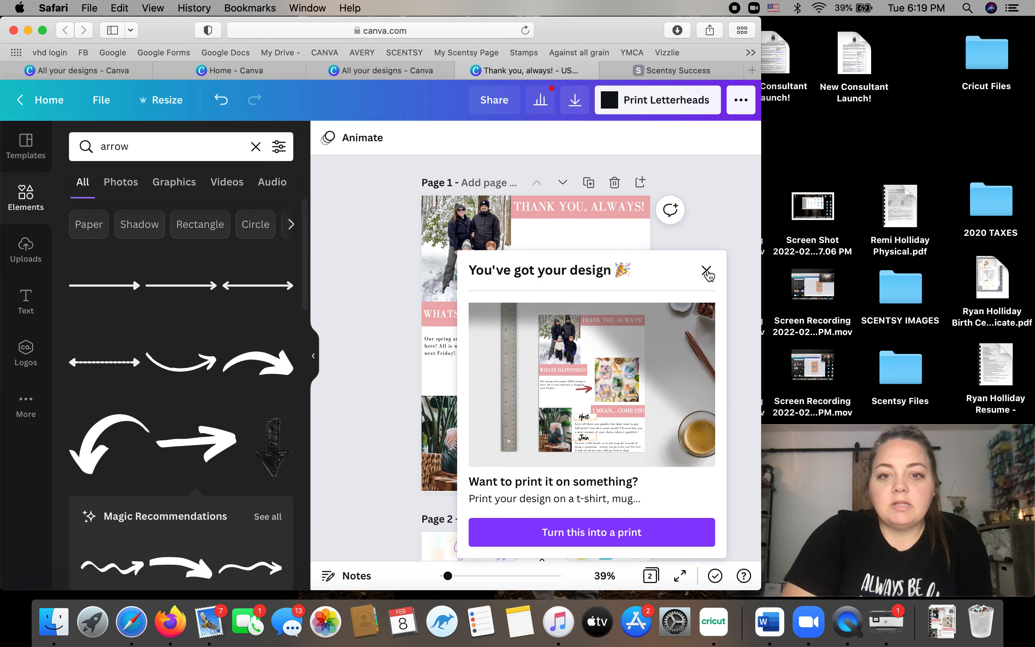
left_click(706, 271)
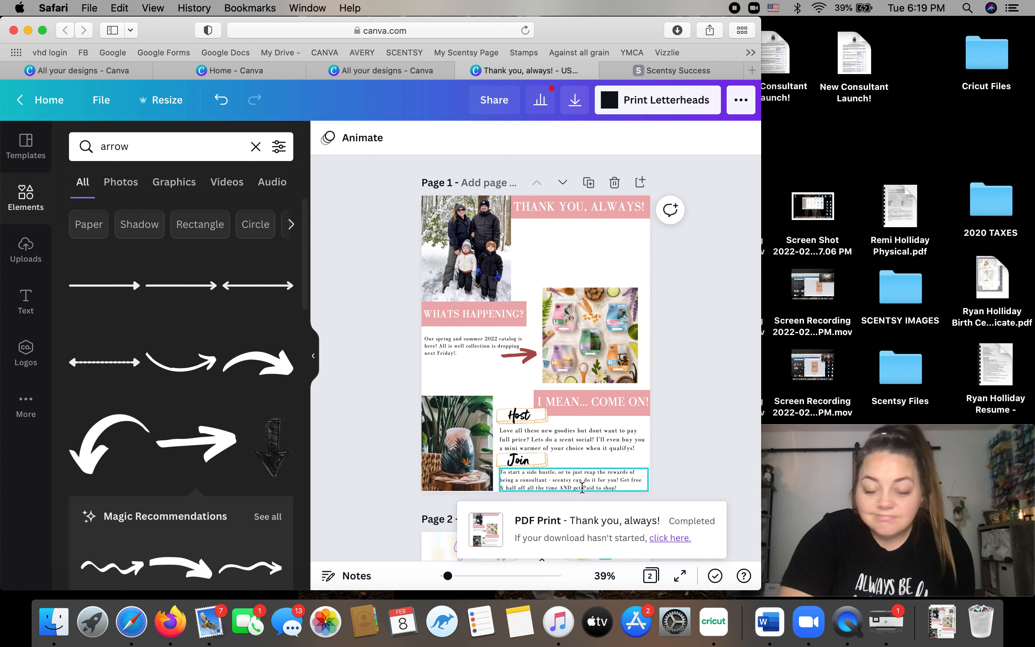
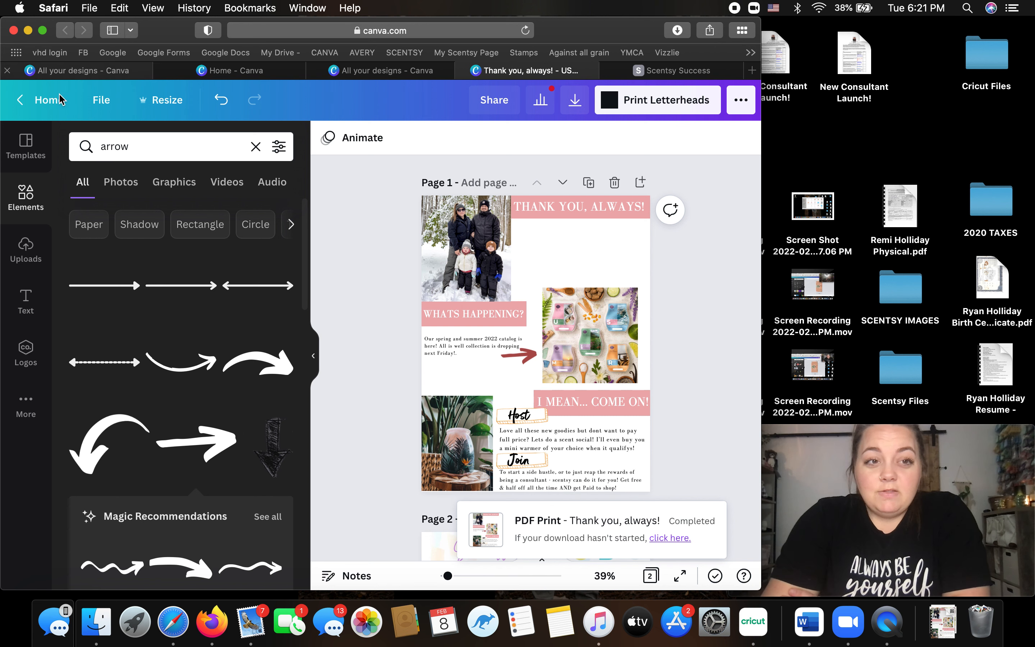
Leave the newsletter for the Canva home page and close all the other browser tabs.
left_click(27, 148)
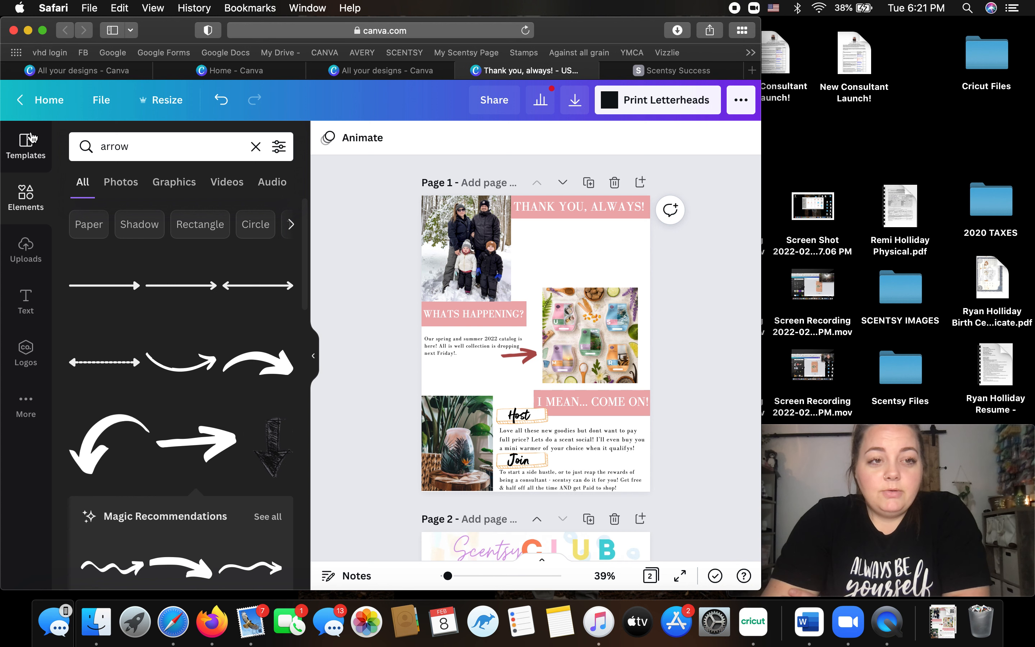
left_click(51, 100)
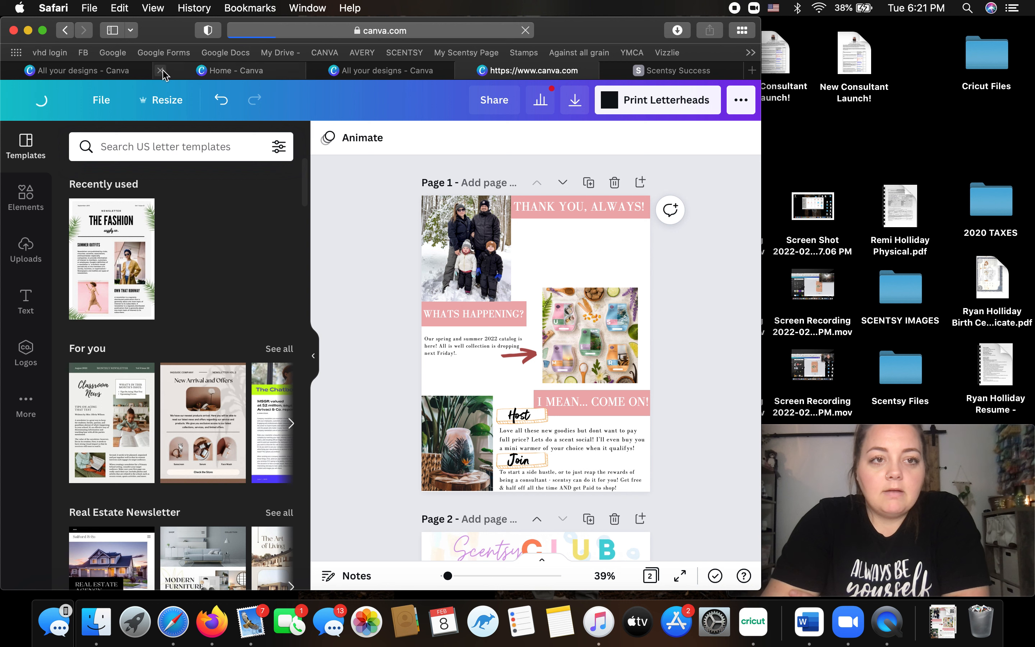
left_click(314, 70)
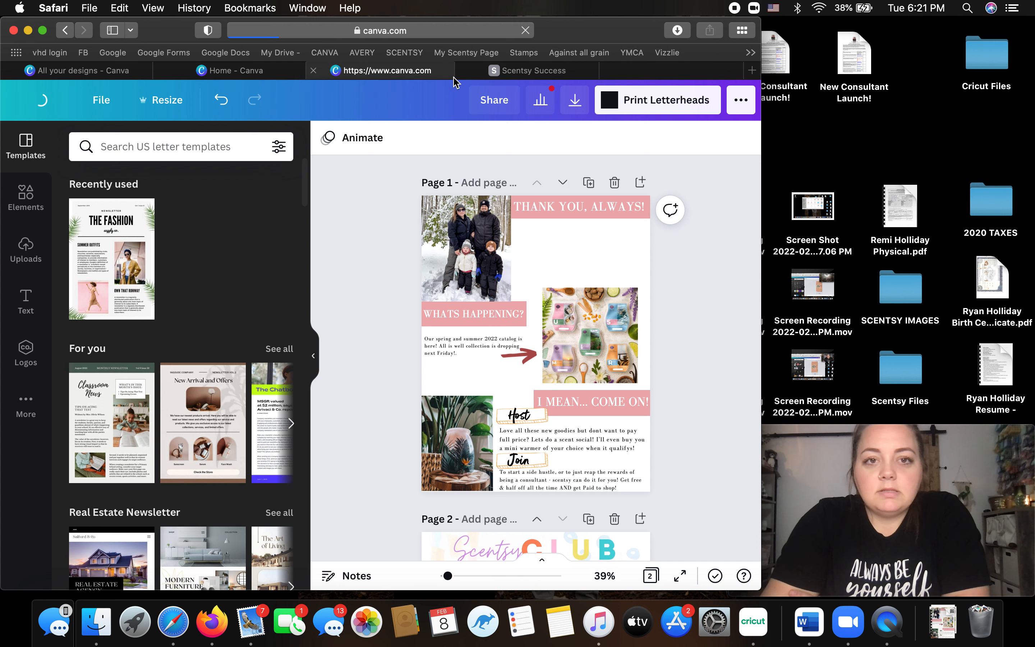
left_click(463, 70)
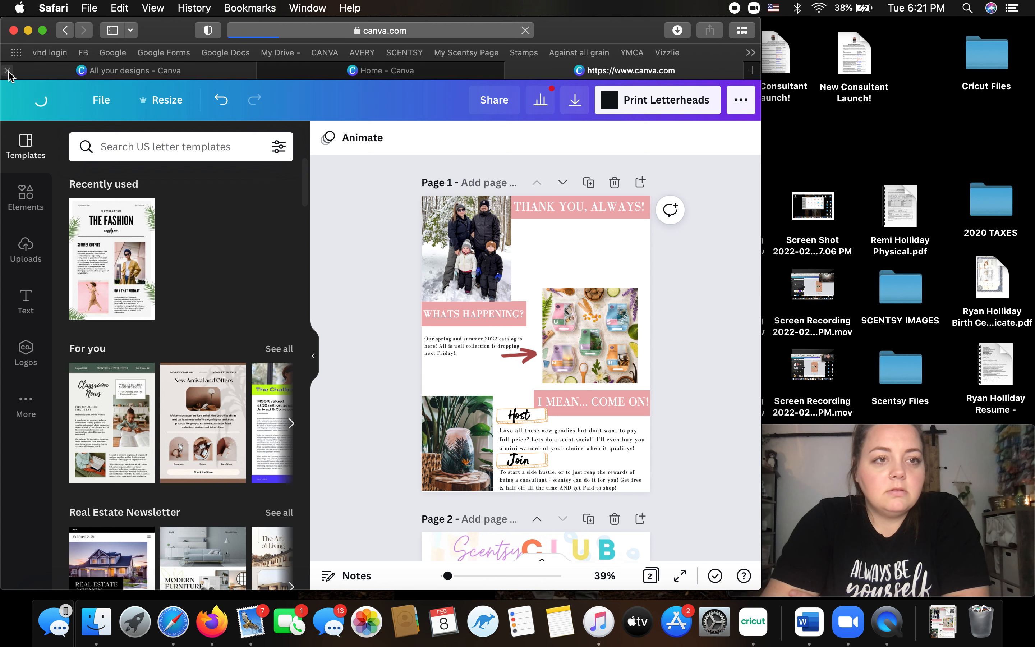
left_click(7, 70)
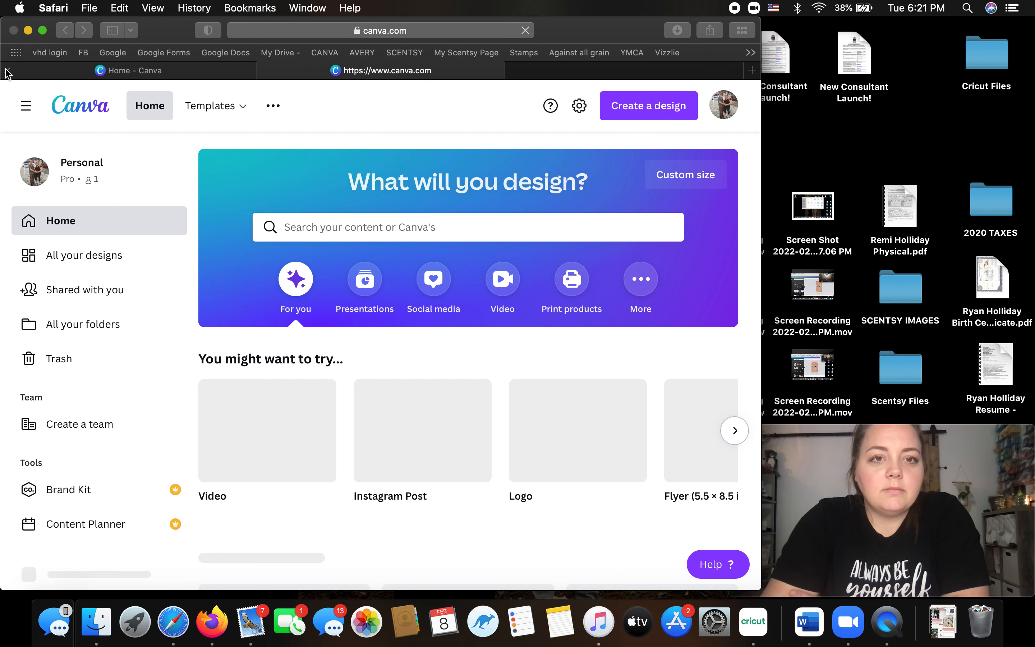
left_click(7, 70)
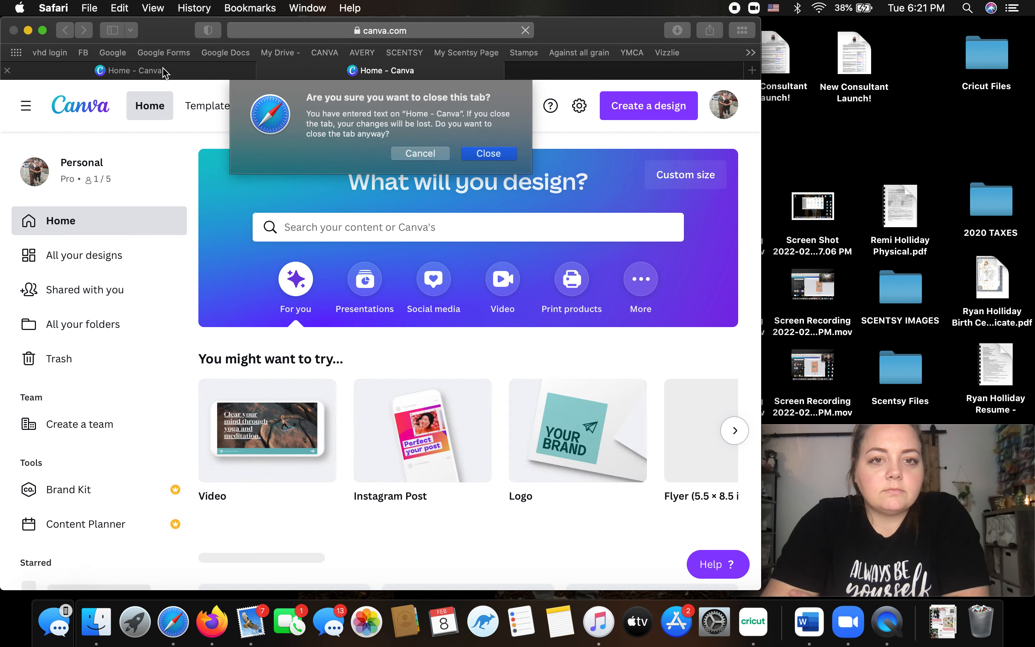
left_click(488, 153)
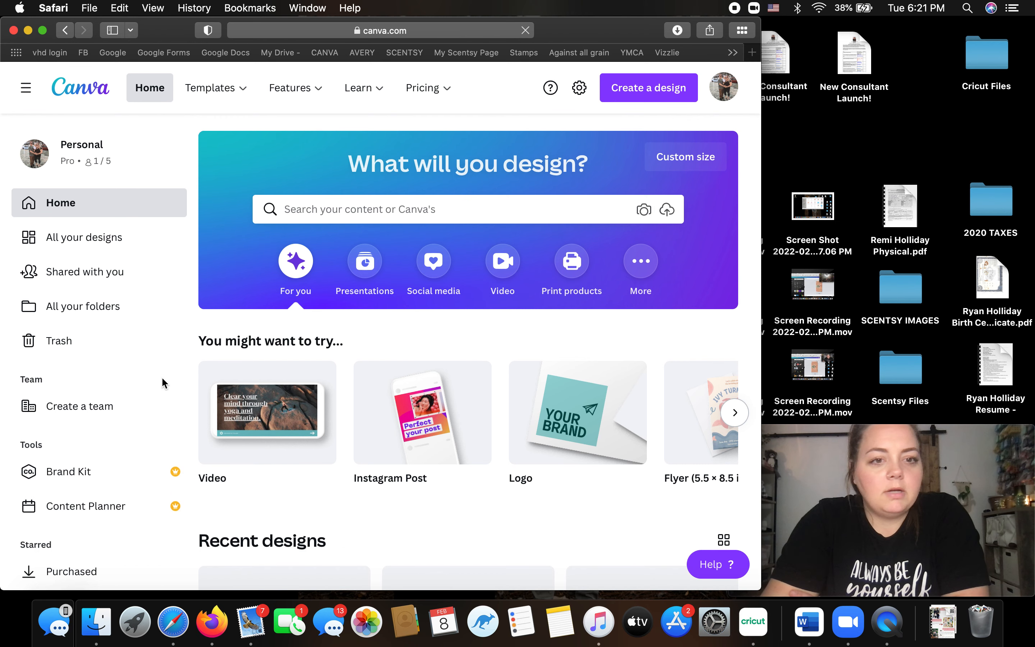
Show the overview of all saved Canva designs.
scroll(221, 377, "down", 1)
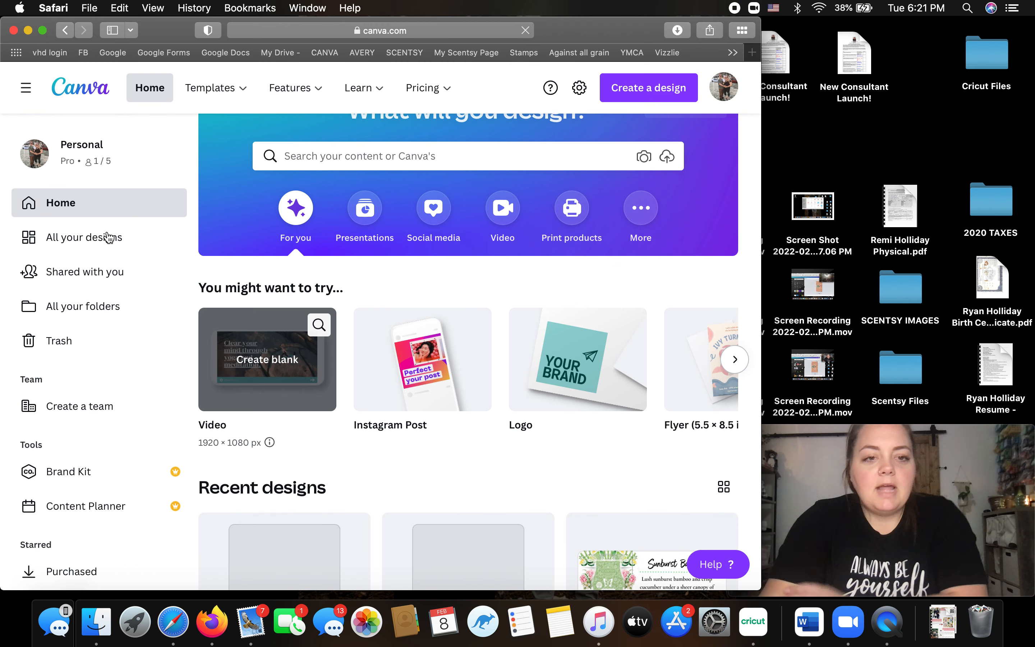
left_click(109, 237)
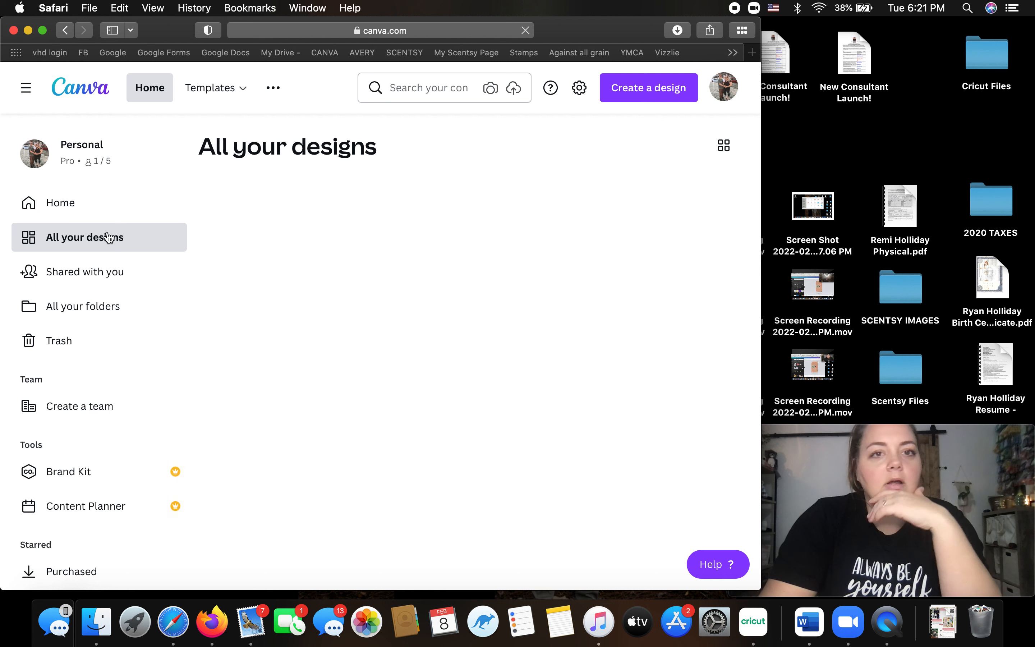
Open Facebook in a new browser tab and go to its Groups page.
left_click(90, 8)
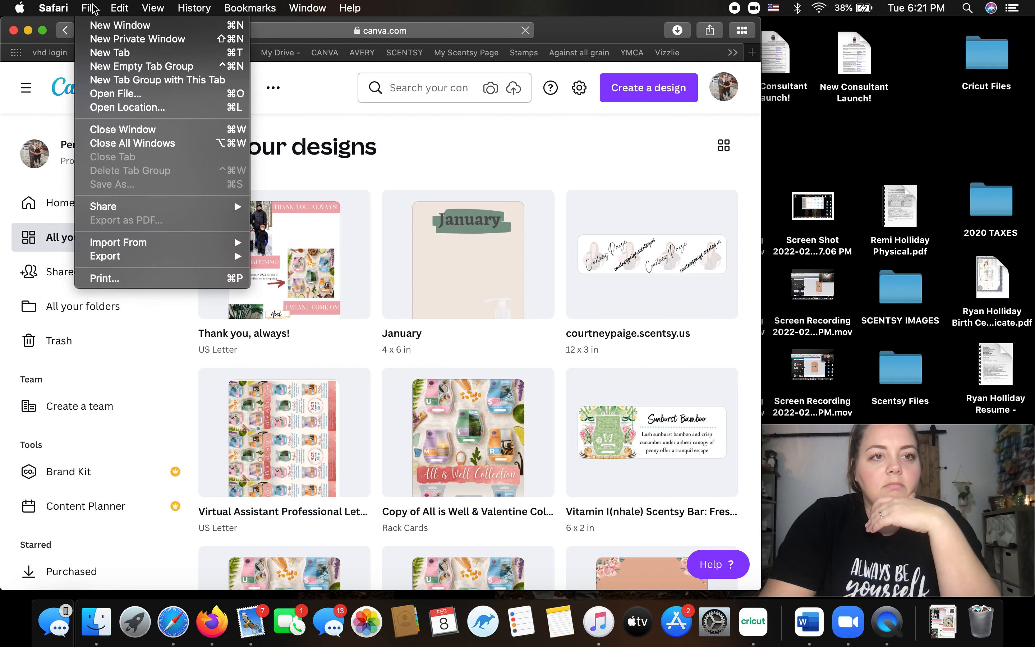
left_click(110, 52)
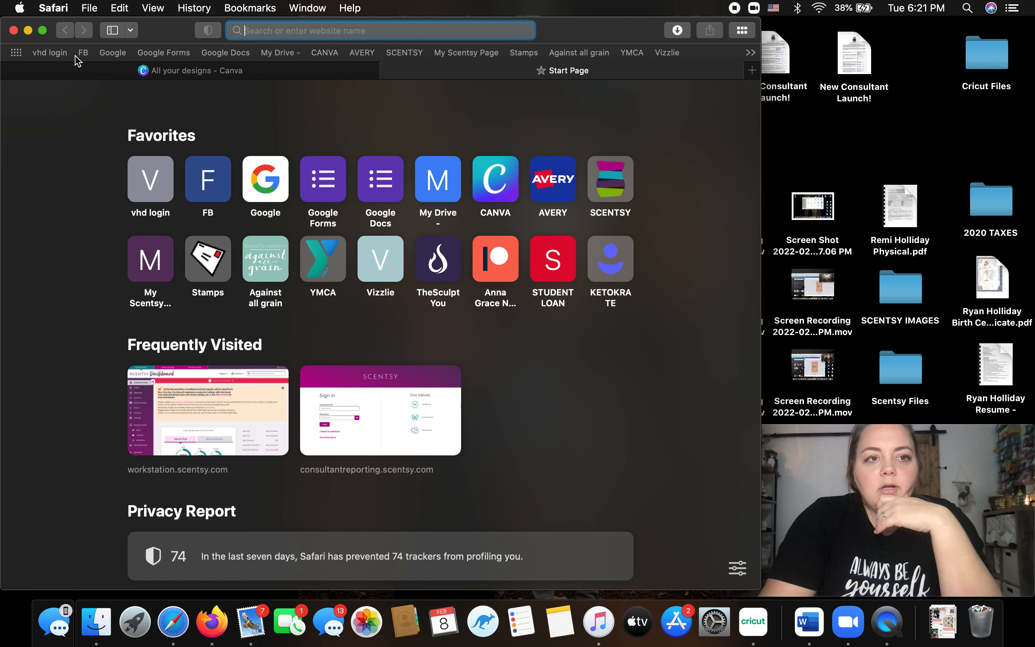
left_click(84, 53)
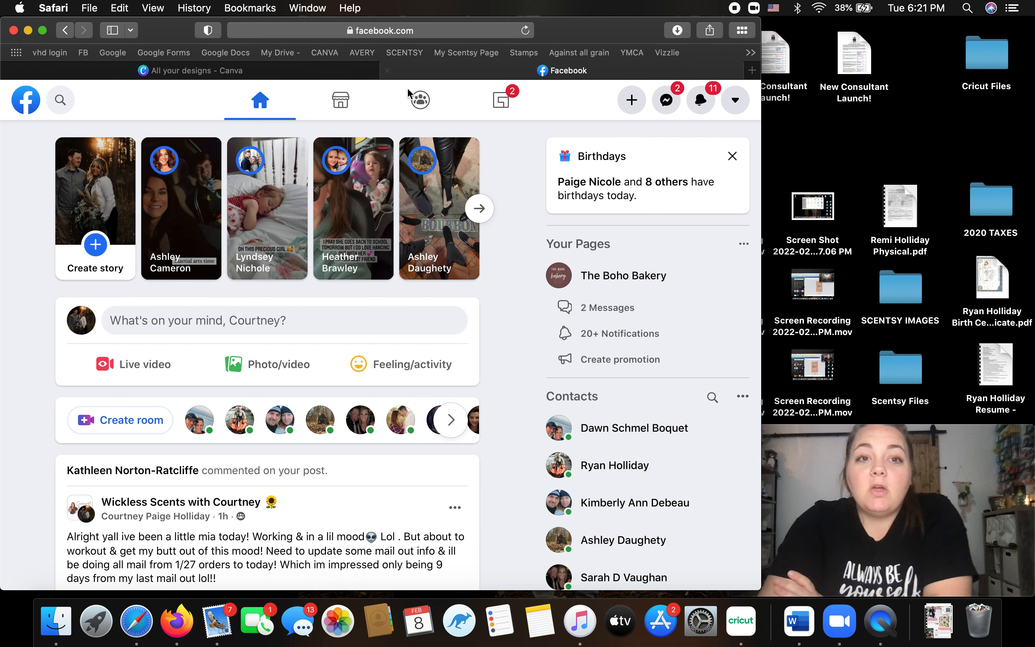
left_click(420, 103)
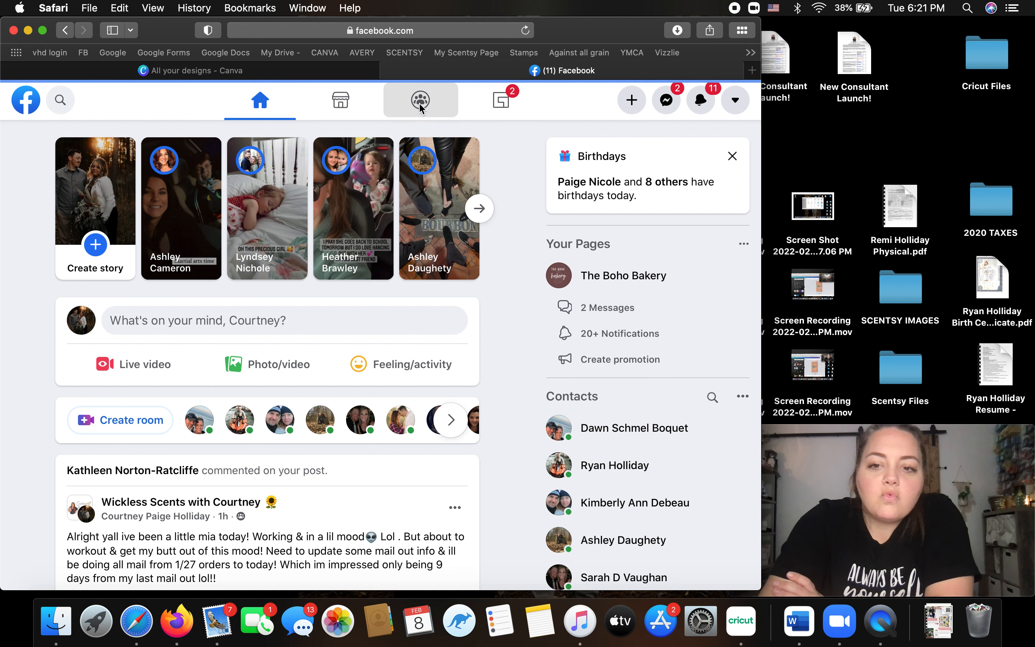
left_click(419, 102)
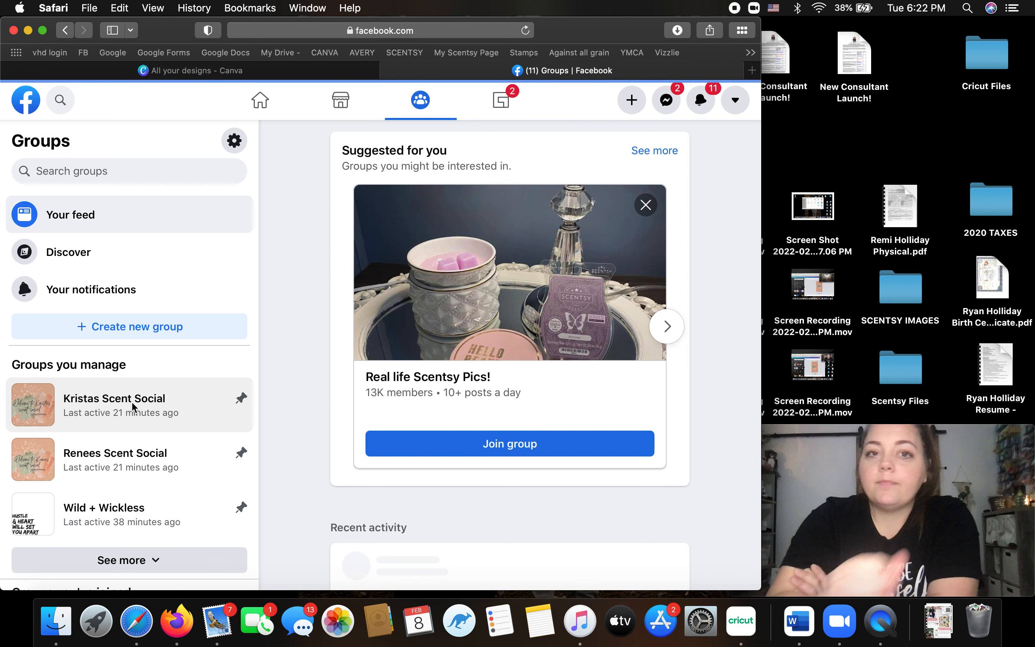
Open the first managed scent social group and examine its welcome cover image.
left_click(135, 404)
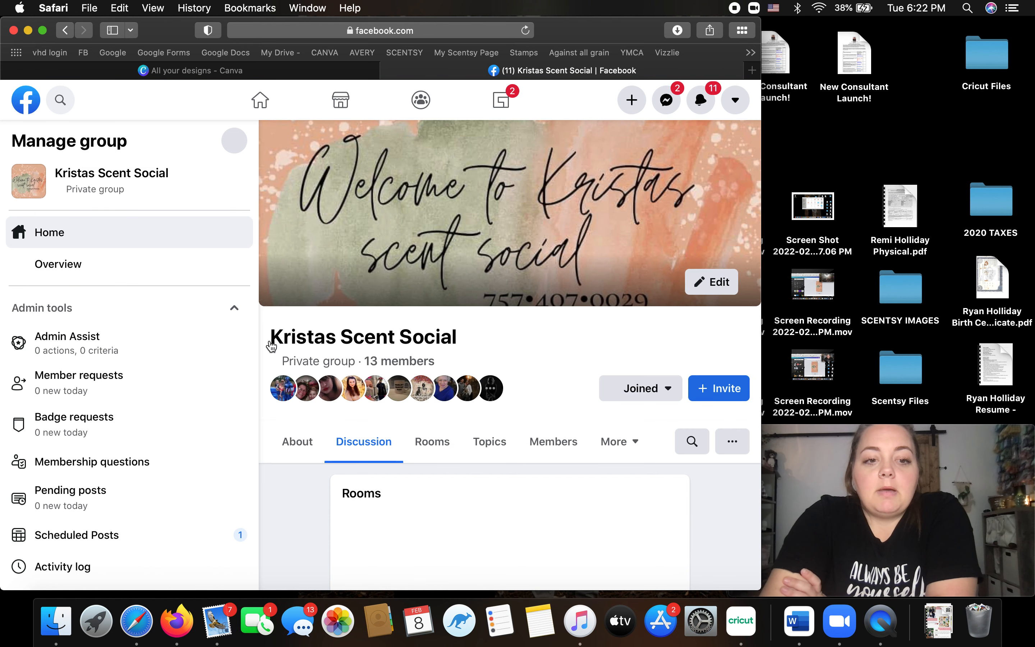
scroll(358, 303, "down", 5)
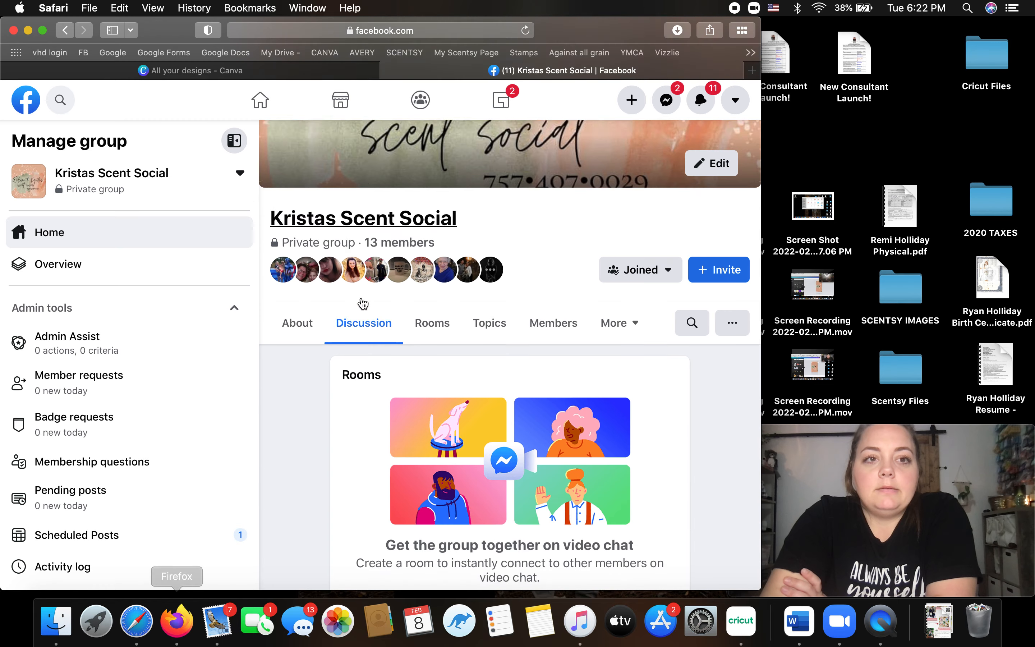
scroll(350, 295, "up", 5)
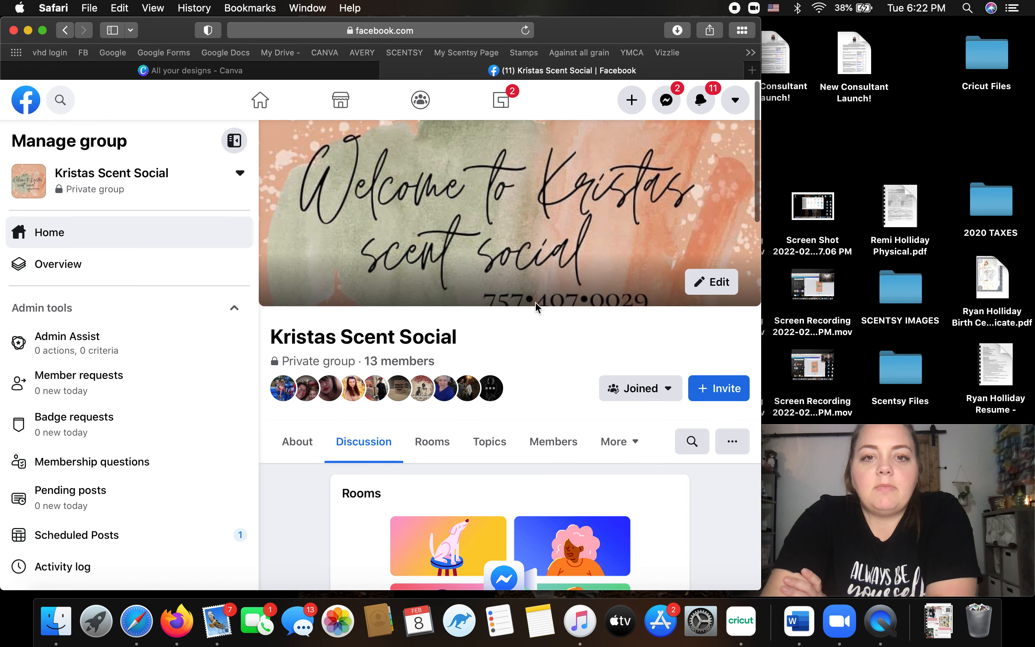
Close the Facebook tab and open the "Soft Pink Modern Thank You Facebook Story" design from the Canva designs in a new tab.
left_click(178, 72)
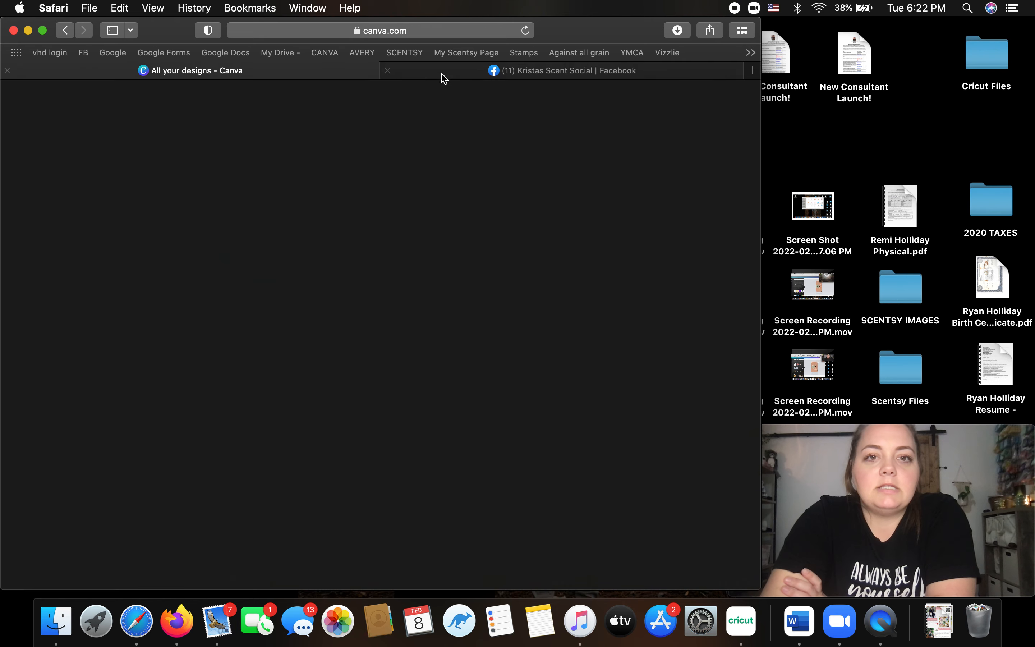
left_click(387, 70)
scroll(369, 295, "down", 7)
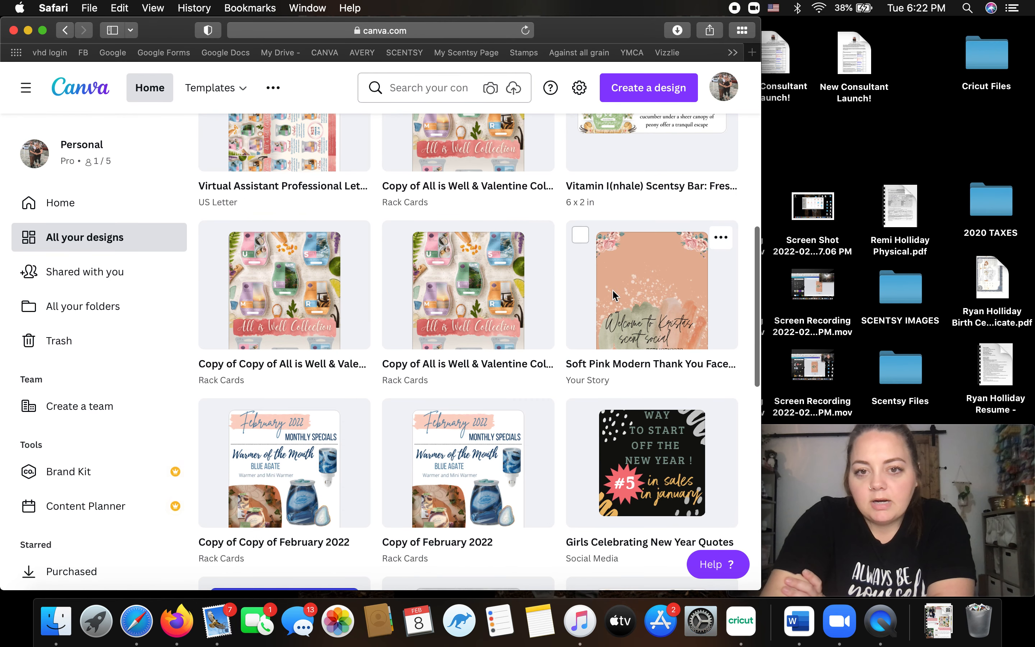
key("super+t")
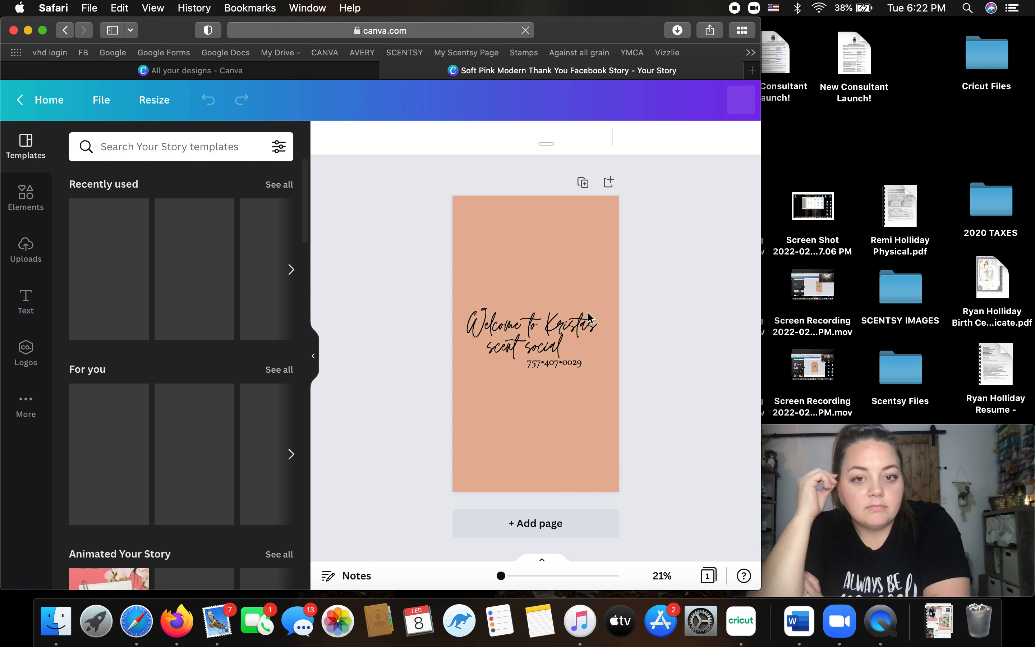
Replace the host's name in the "Welcome to" heading with the new host's first name.
left_click(569, 330)
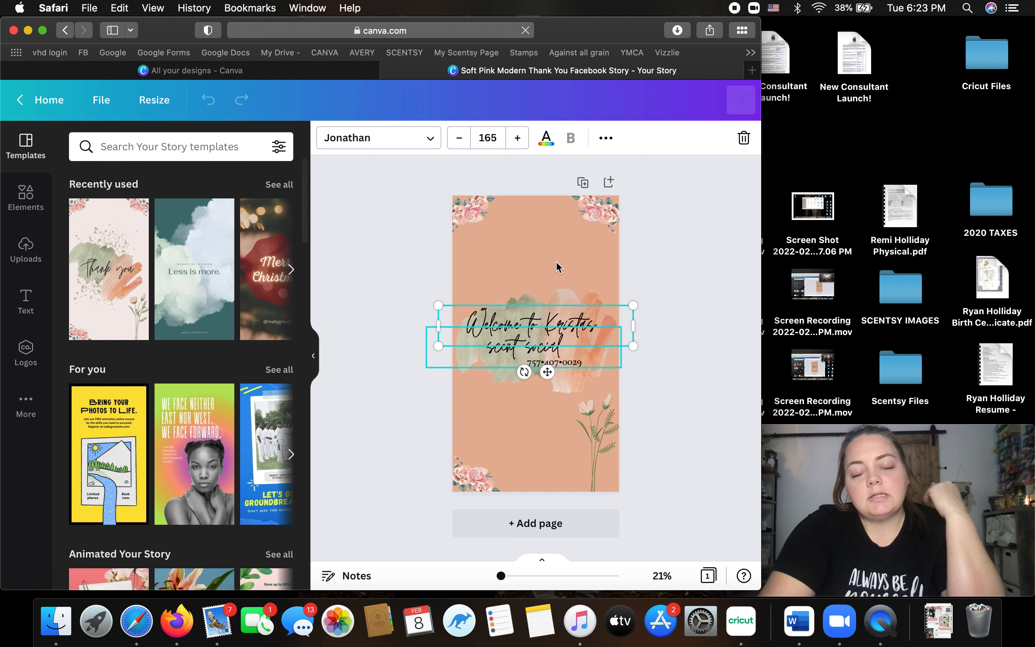
left_click(579, 334)
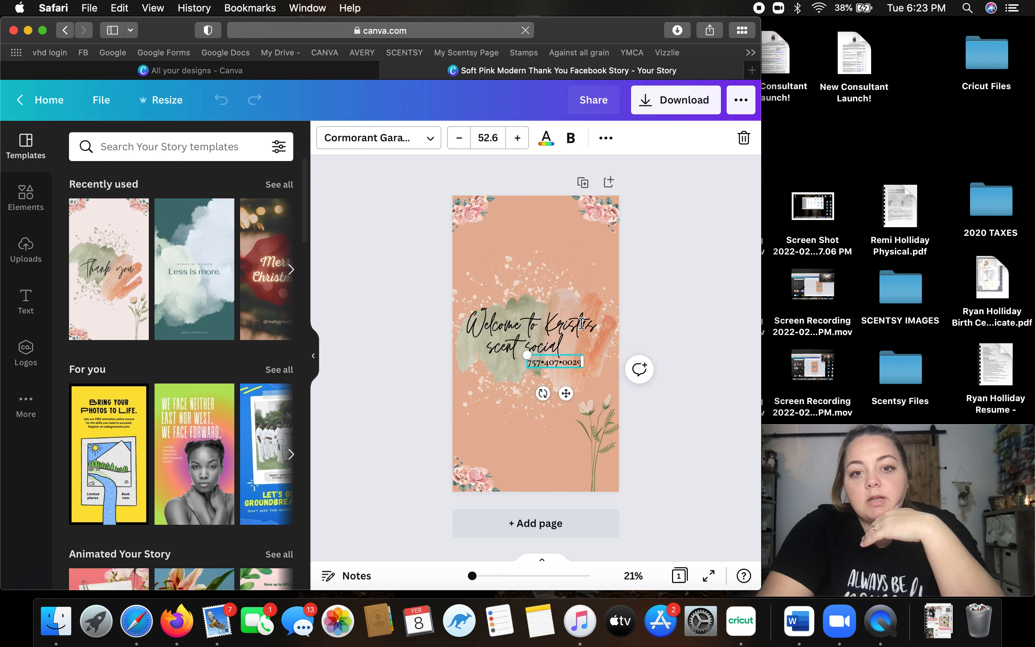
left_click(582, 324)
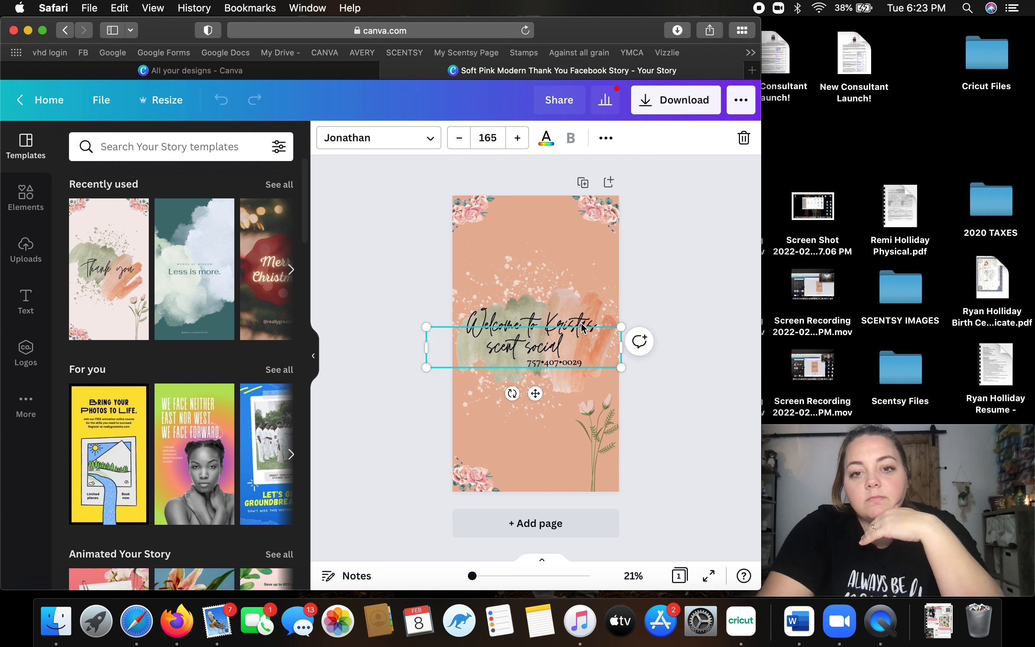
left_click(582, 328)
left_click(582, 329)
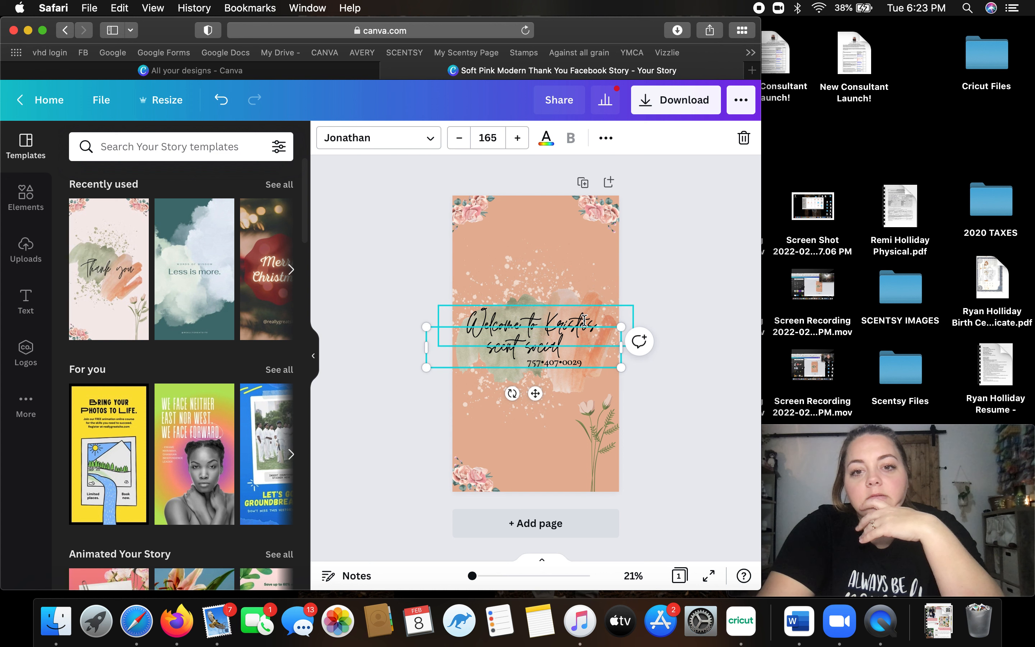
left_click(587, 322)
double_click(588, 321)
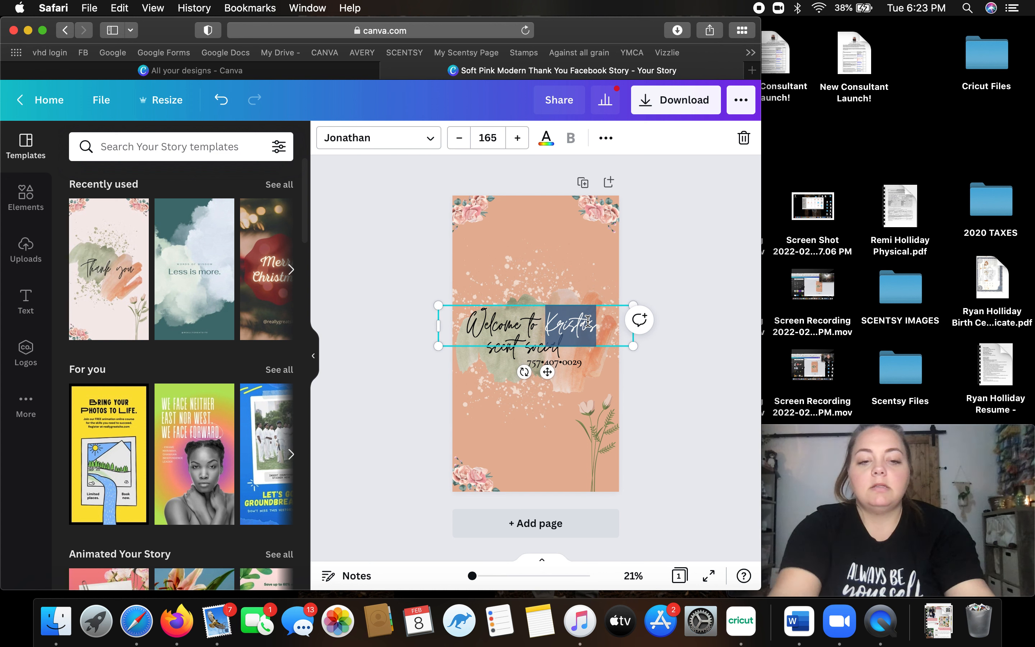
type("Taylor")
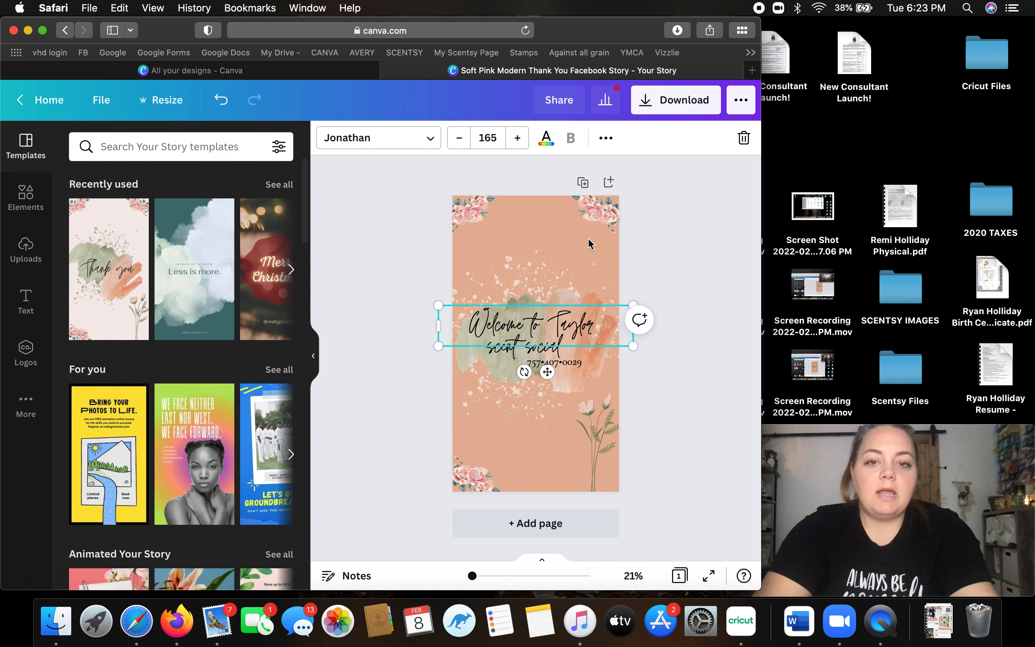
Change the page background to the light pink from the rose image's photo colors.
left_click(556, 262)
left_click(546, 235)
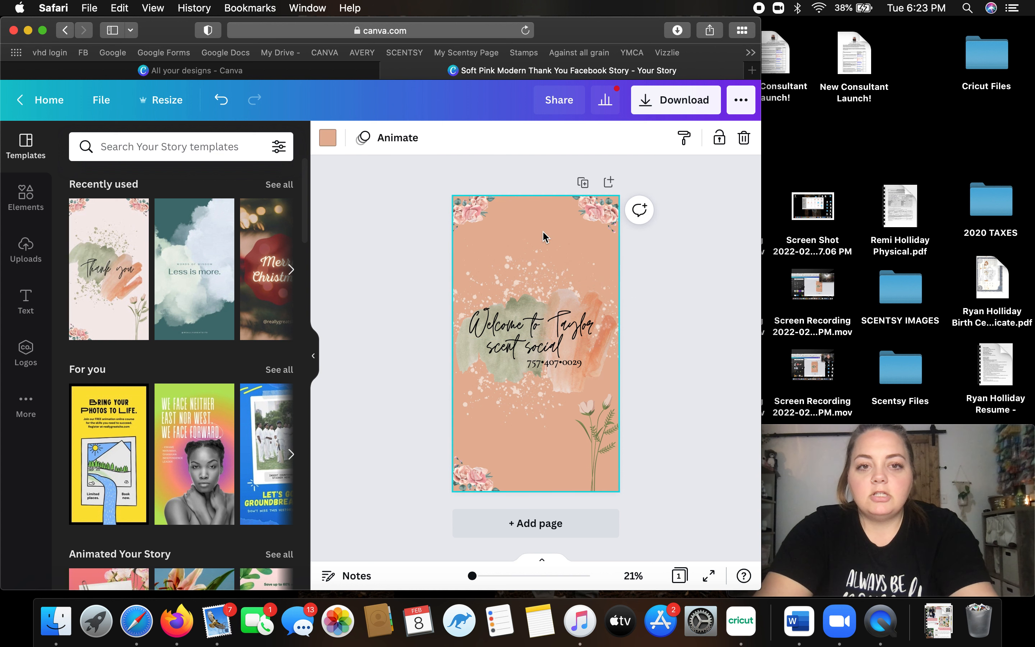
left_click(328, 139)
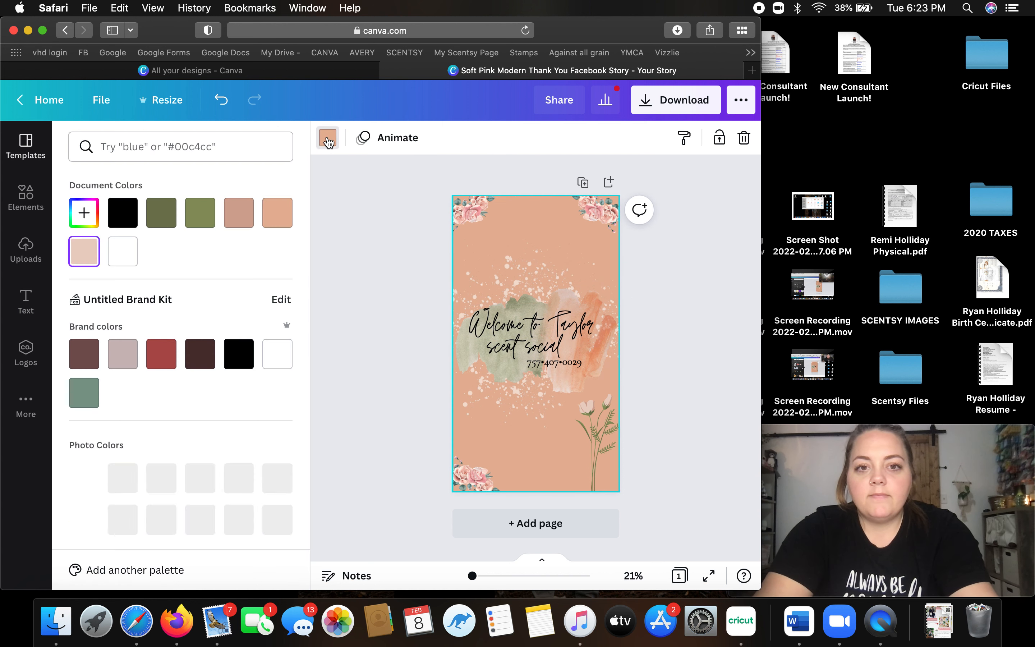
scroll(243, 407, "down", 3)
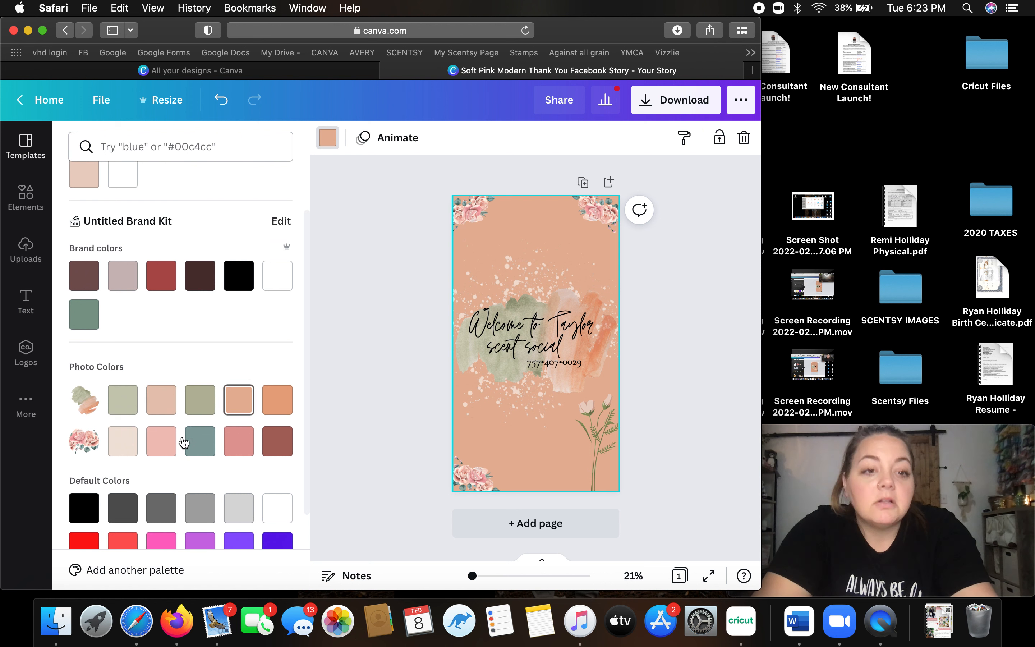
left_click(173, 444)
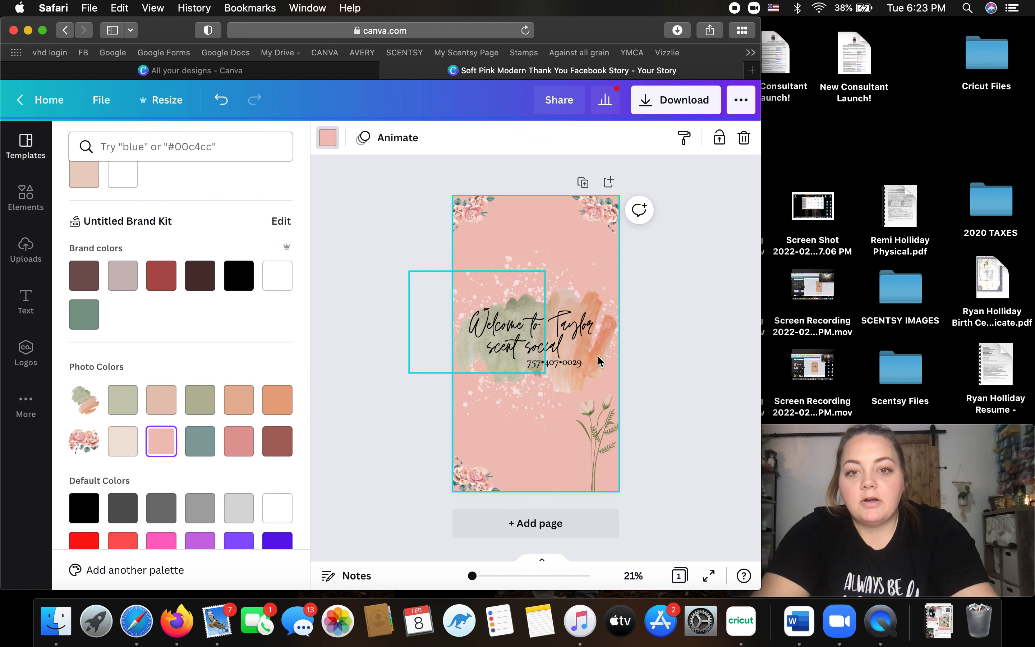
Download the welcome design as a PNG at size 1 and close the image preview.
left_click(492, 355)
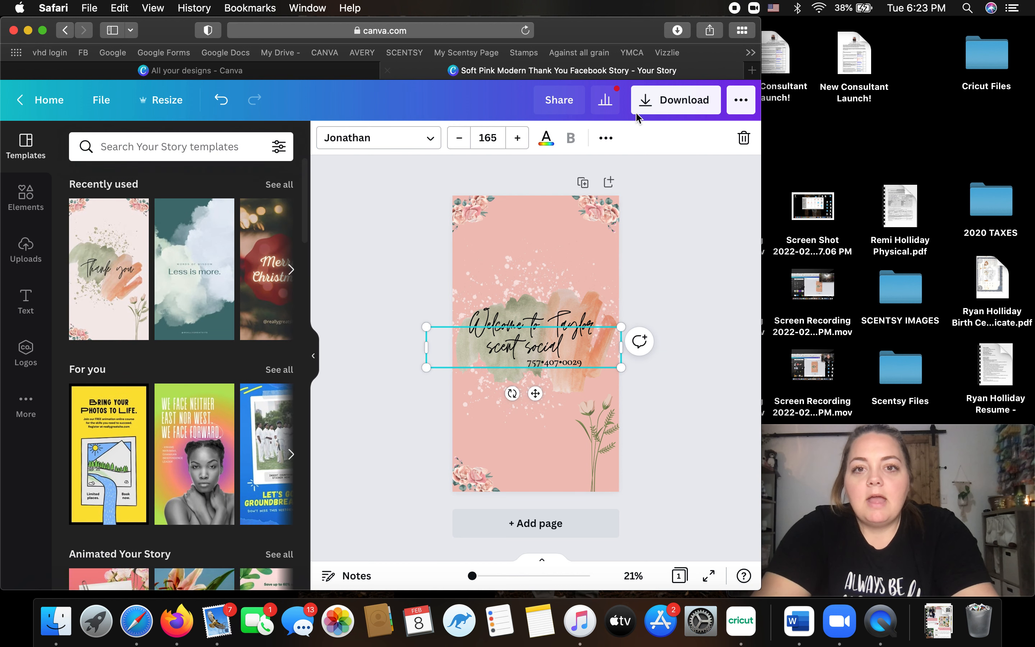
left_click(673, 110)
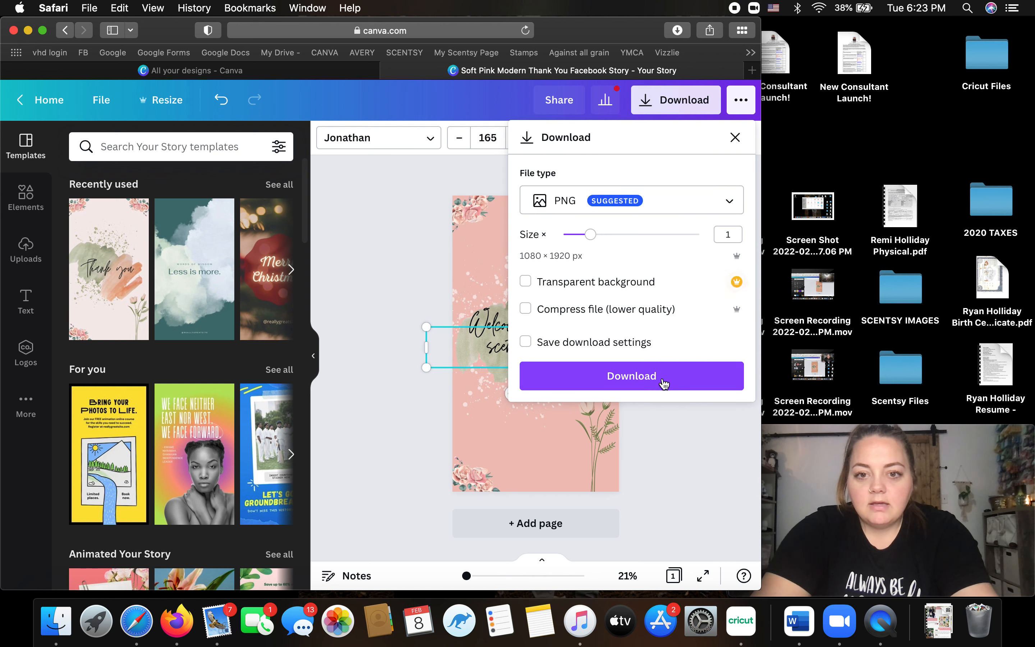
left_click(663, 381)
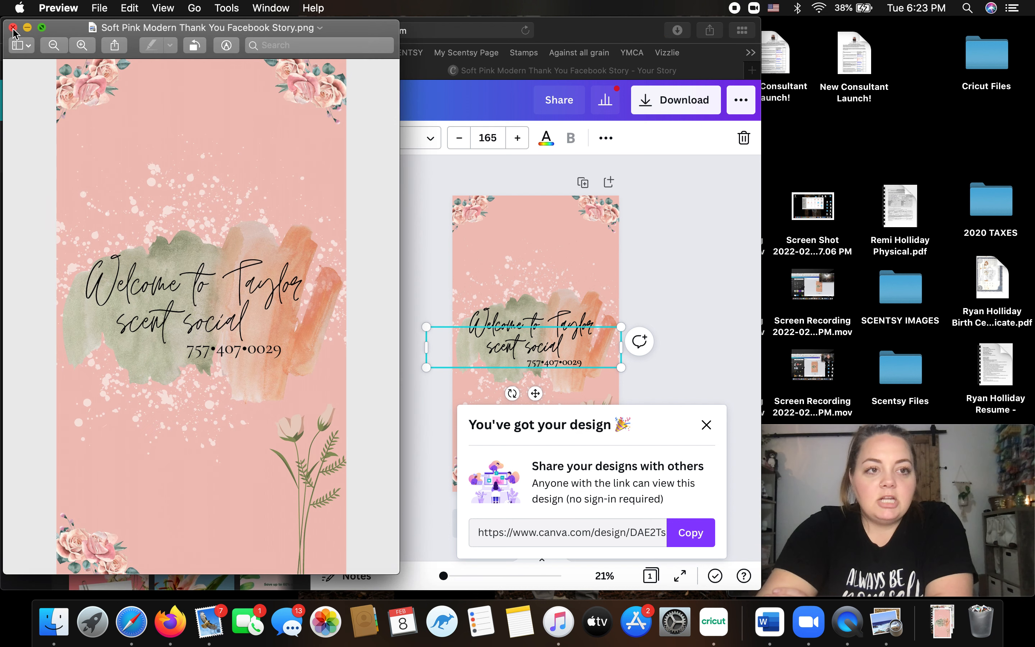
left_click(14, 28)
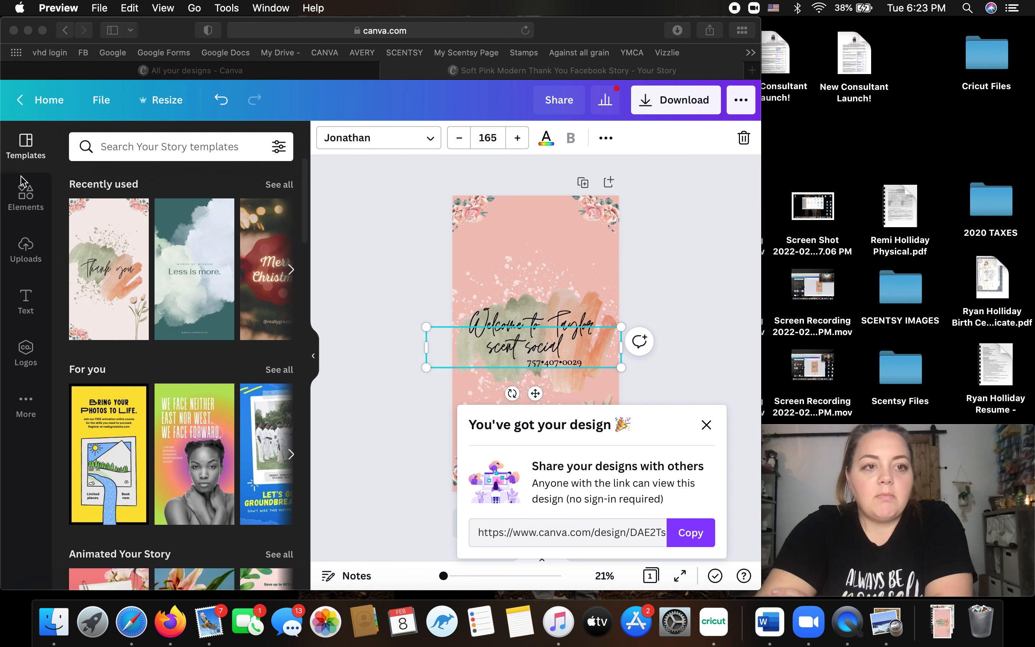
Return to the Canva home page and create a new blank Instagram Post design.
left_click(59, 103)
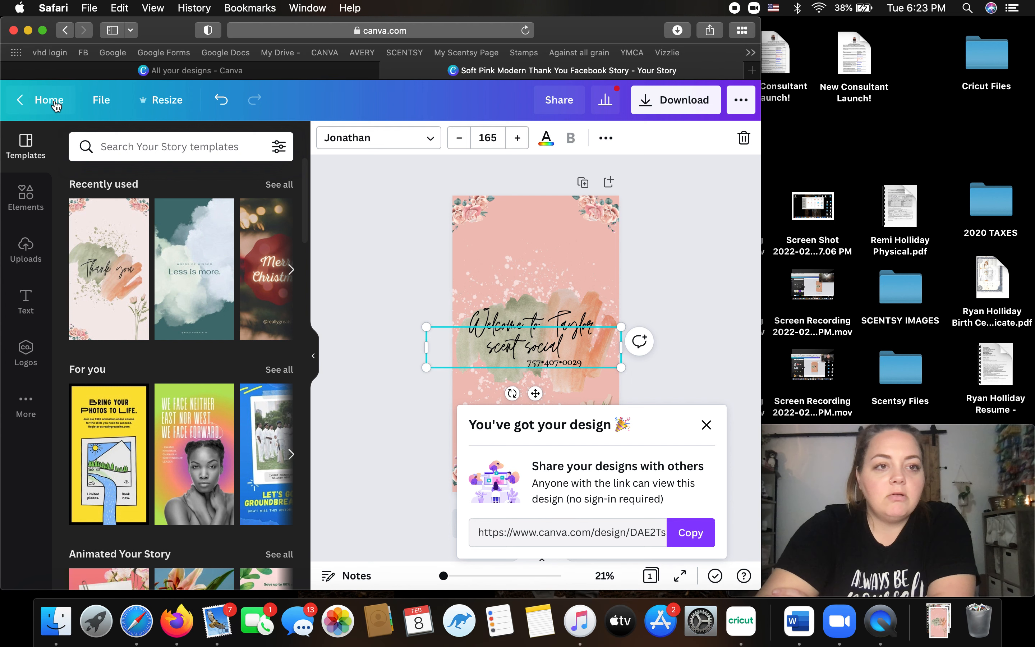
left_click(57, 101)
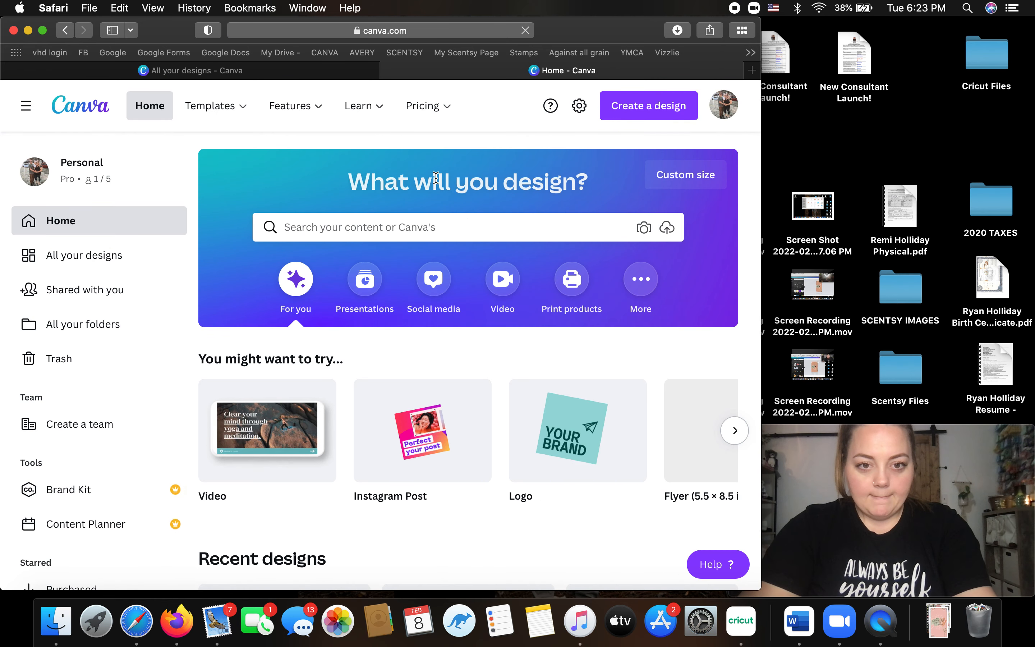
scroll(435, 176, "down", 3)
scroll(436, 177, "up", 3)
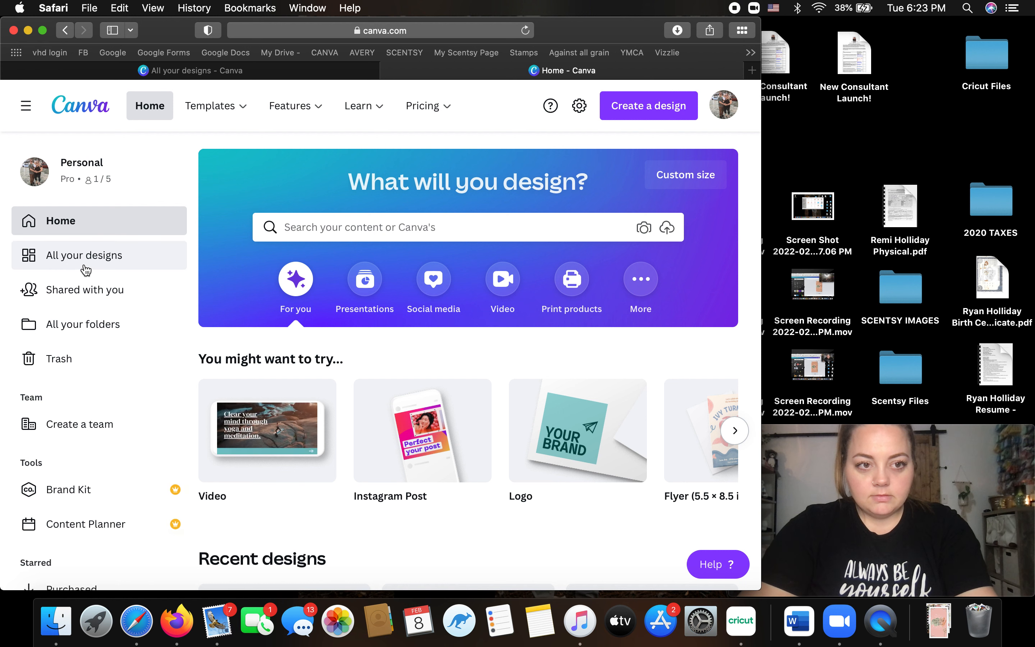
left_click(614, 112)
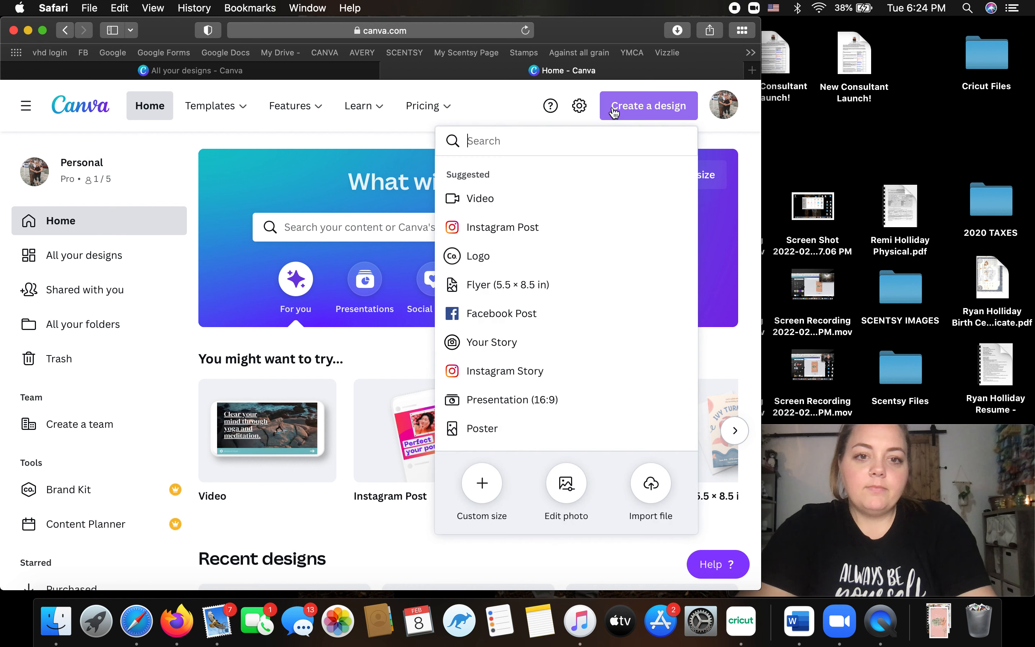
left_click(495, 233)
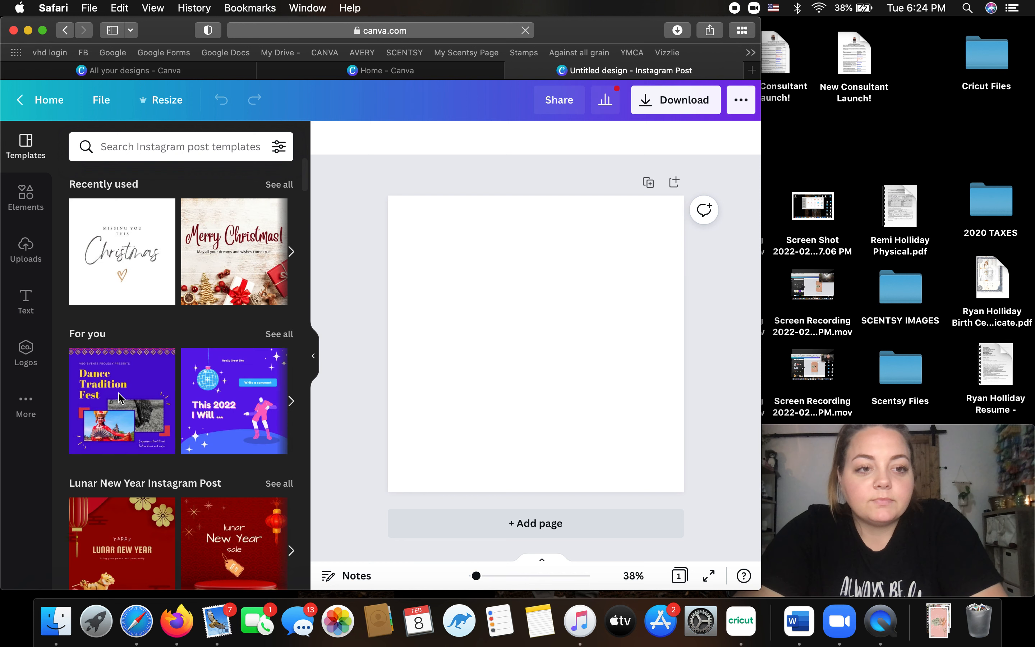
Apply the recently used "Missing you this Christmas" template to the blank page.
scroll(120, 398, "down", 2)
scroll(120, 385, "up", 2)
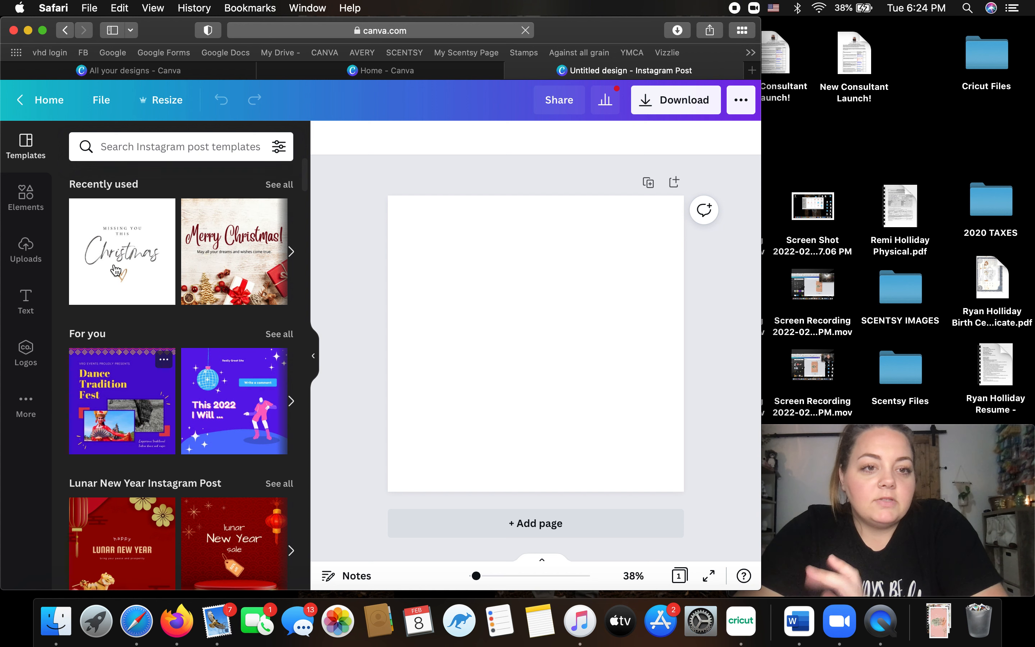
left_click(105, 240)
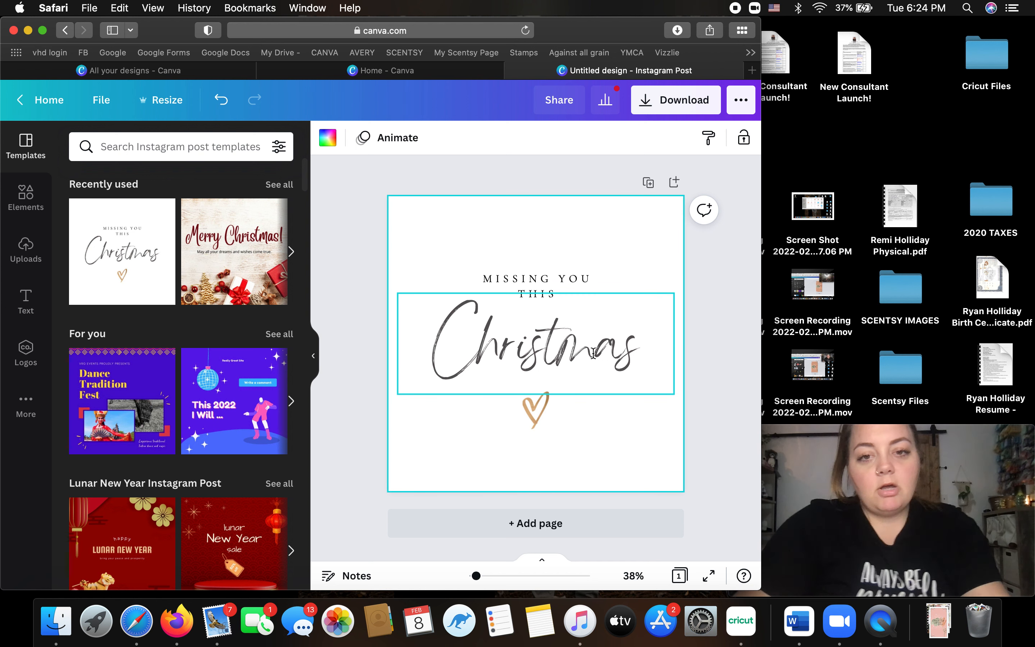
Replace the word "Christmas" in the script heading with "Warmer of the month".
left_click(621, 355)
double_click(622, 355)
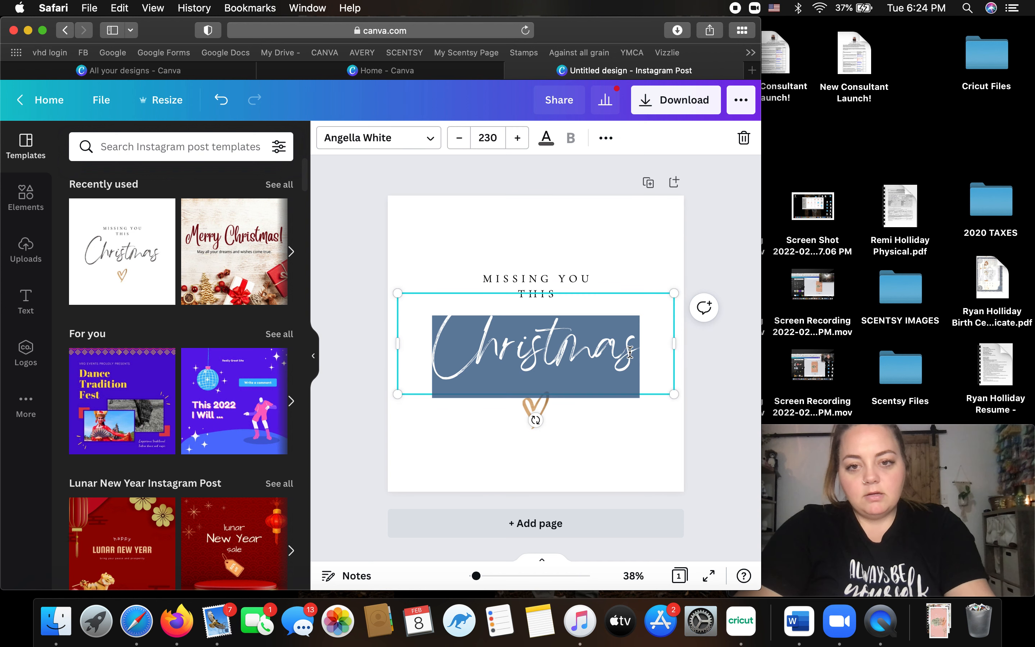
left_click(629, 352)
double_click(630, 351)
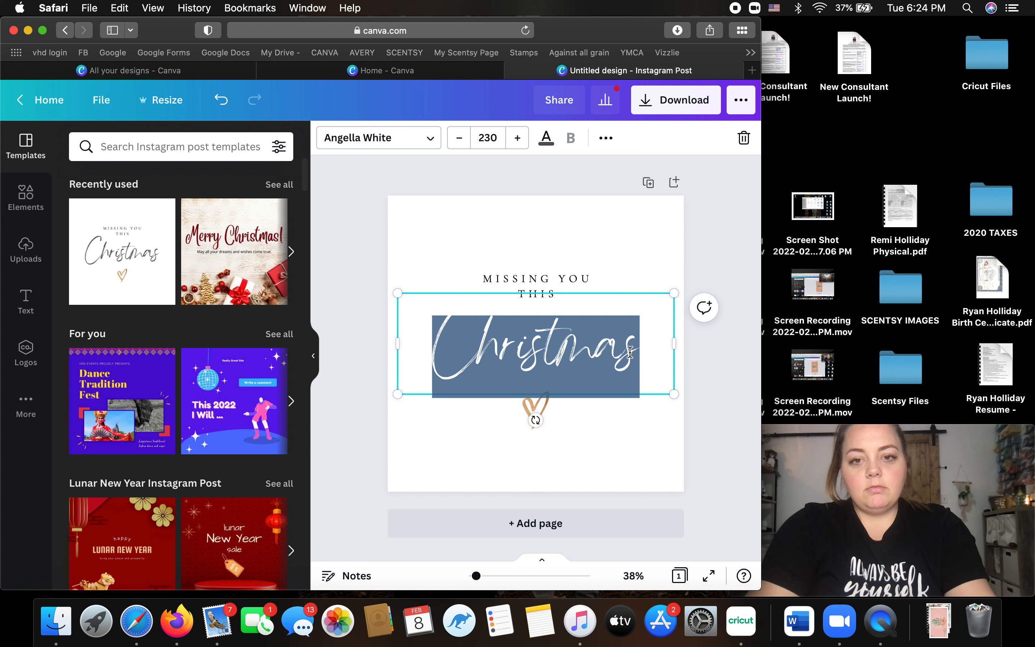
type("Warmer")
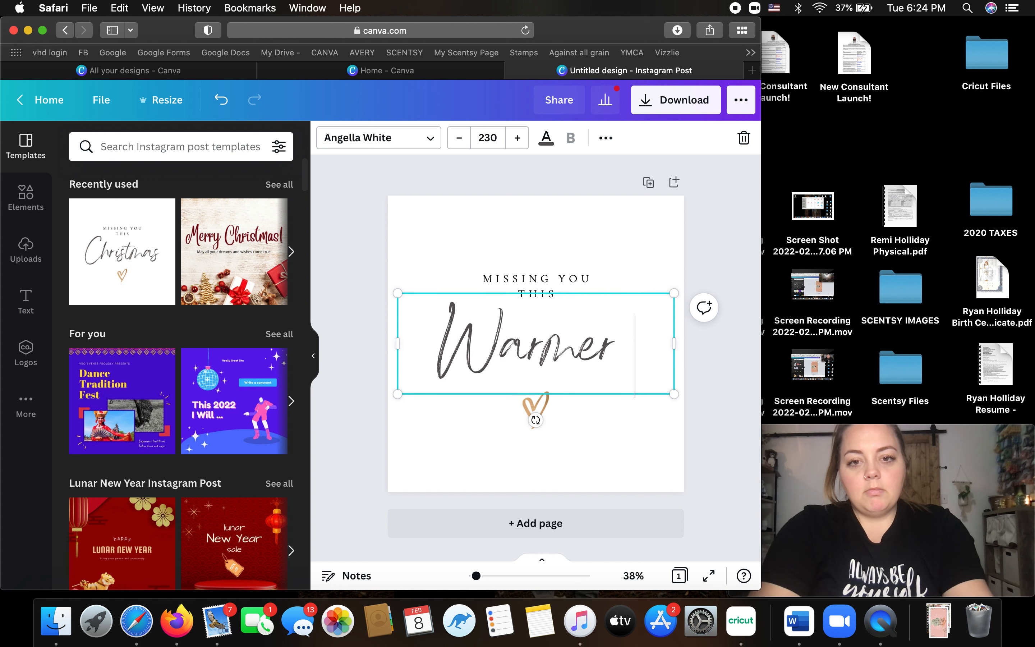
type(" of the month")
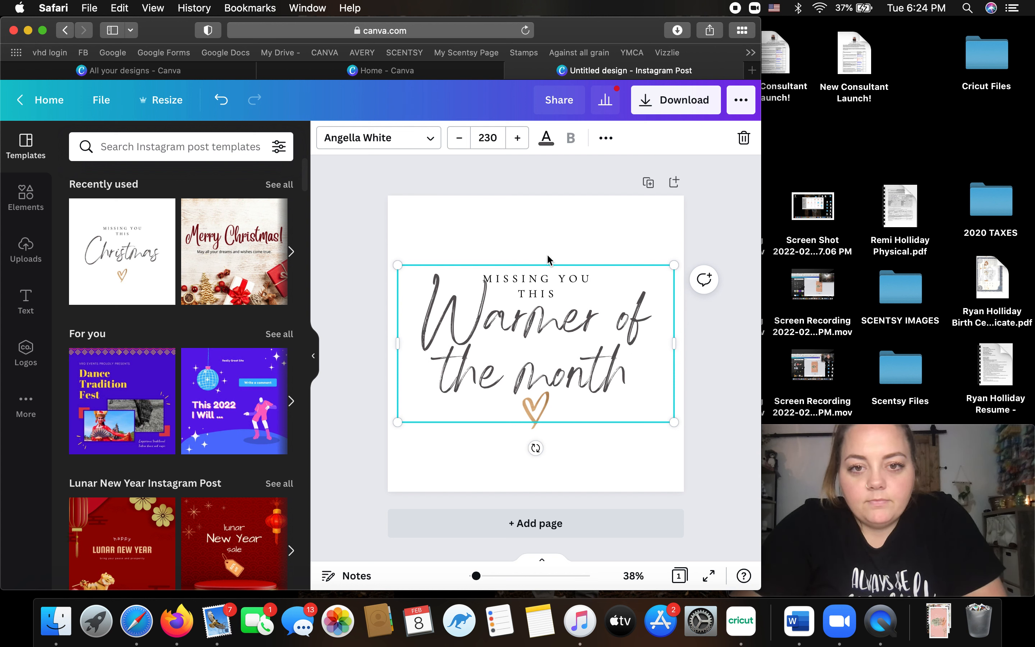
Shift the script heading down clear of the "MISSING YOU THIS" text and delete that text.
left_click_drag(547, 309, 546, 329)
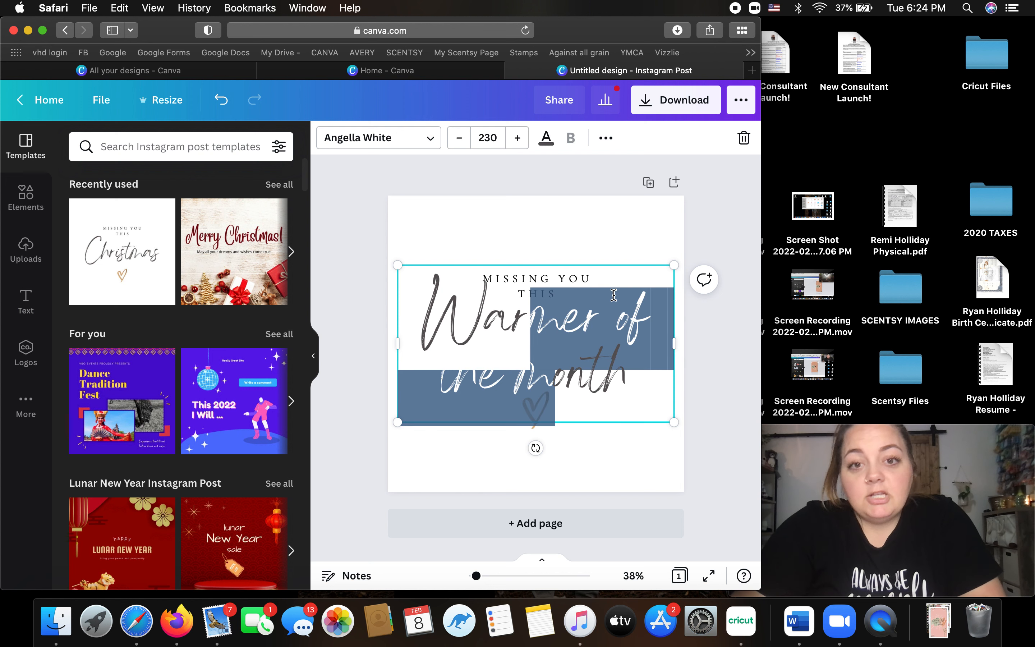
left_click_drag(614, 295, 612, 334)
key("Right")
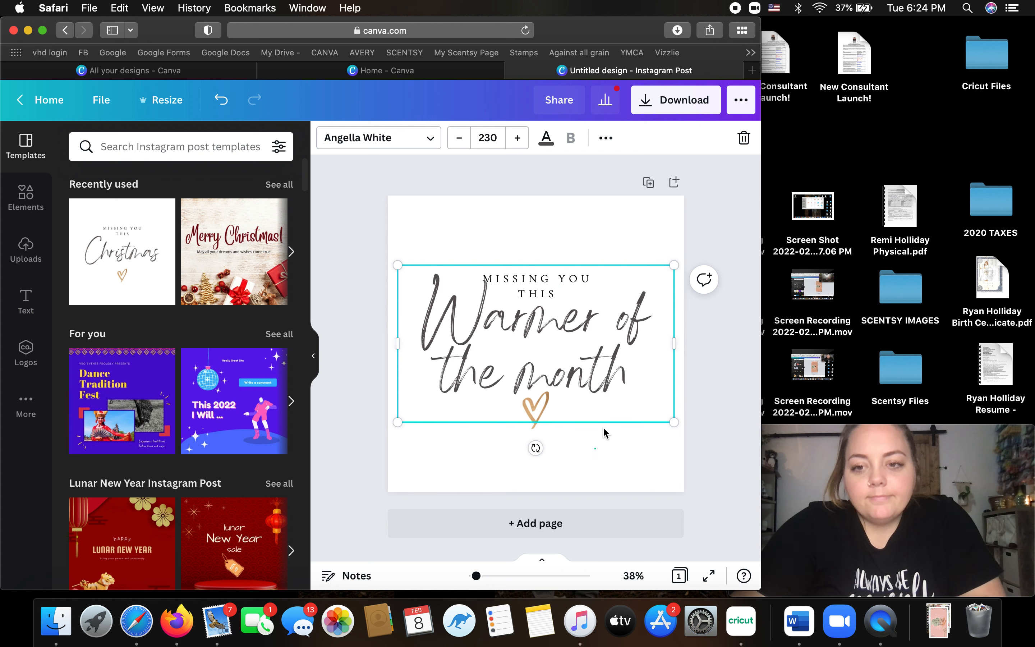
left_click(606, 433)
left_click(608, 400)
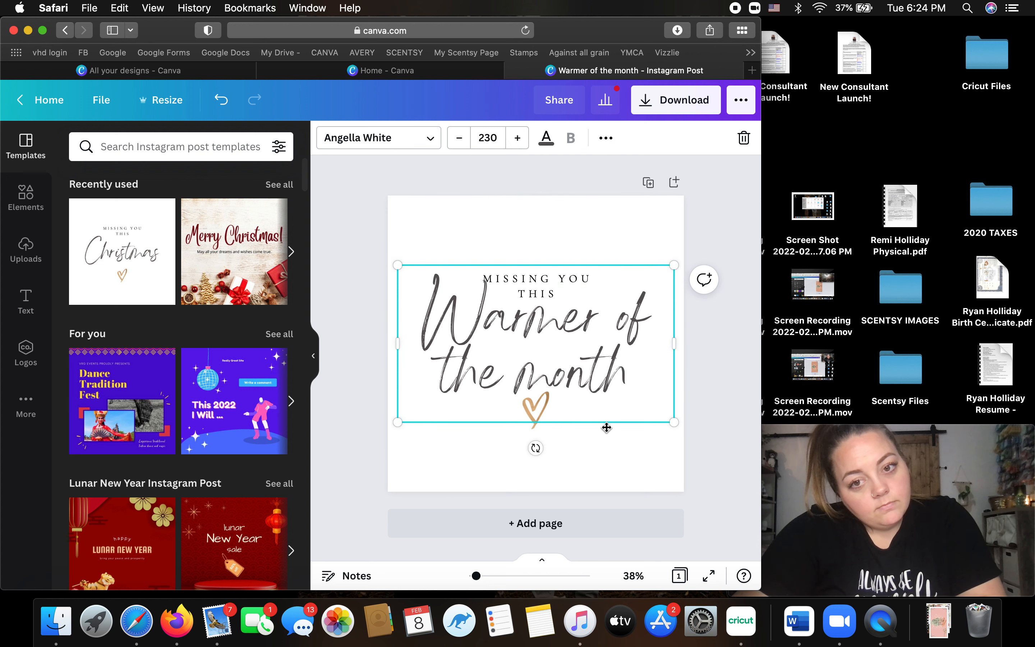
left_click_drag(607, 427, 607, 428)
left_click(566, 288)
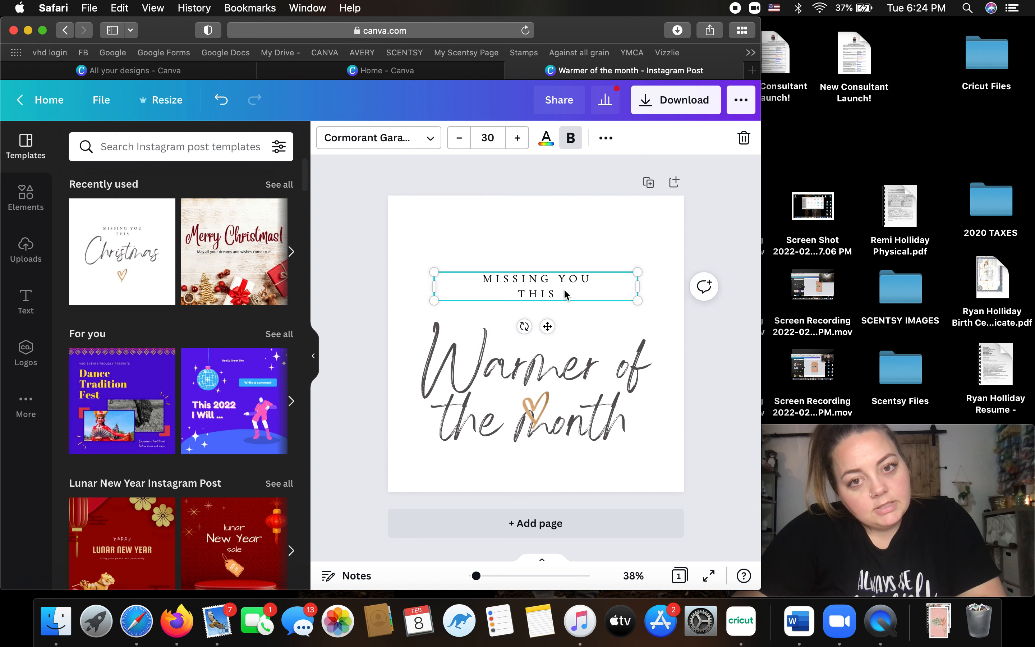
left_click(744, 138)
Move the "Warmer of the month" heading to the page's upper edge and the gold heart beside "month".
left_click_drag(562, 400, 555, 296)
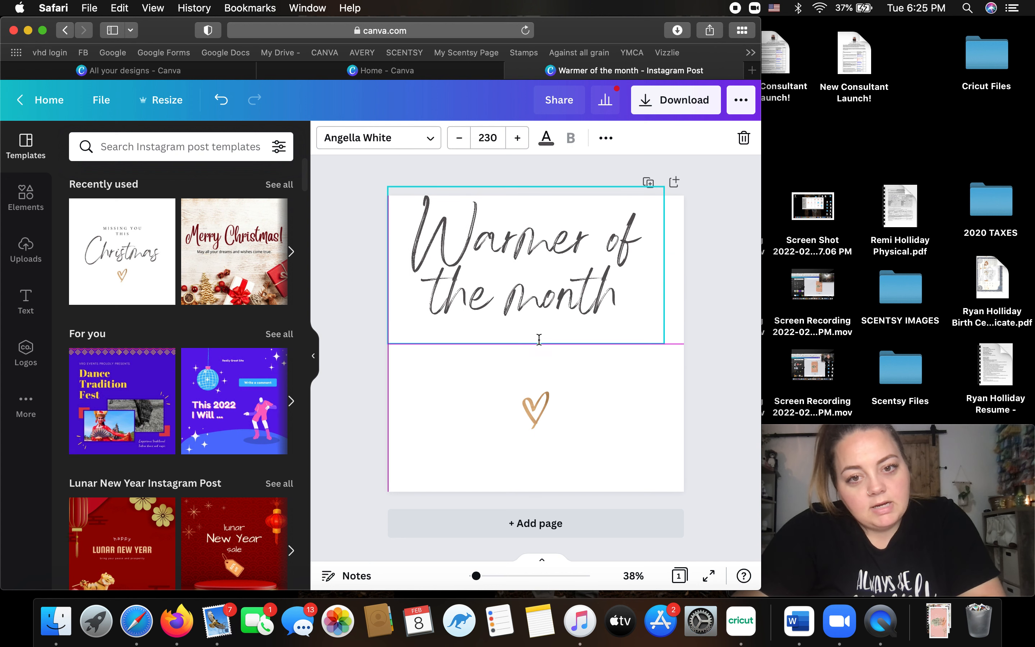
left_click_drag(537, 422, 640, 317)
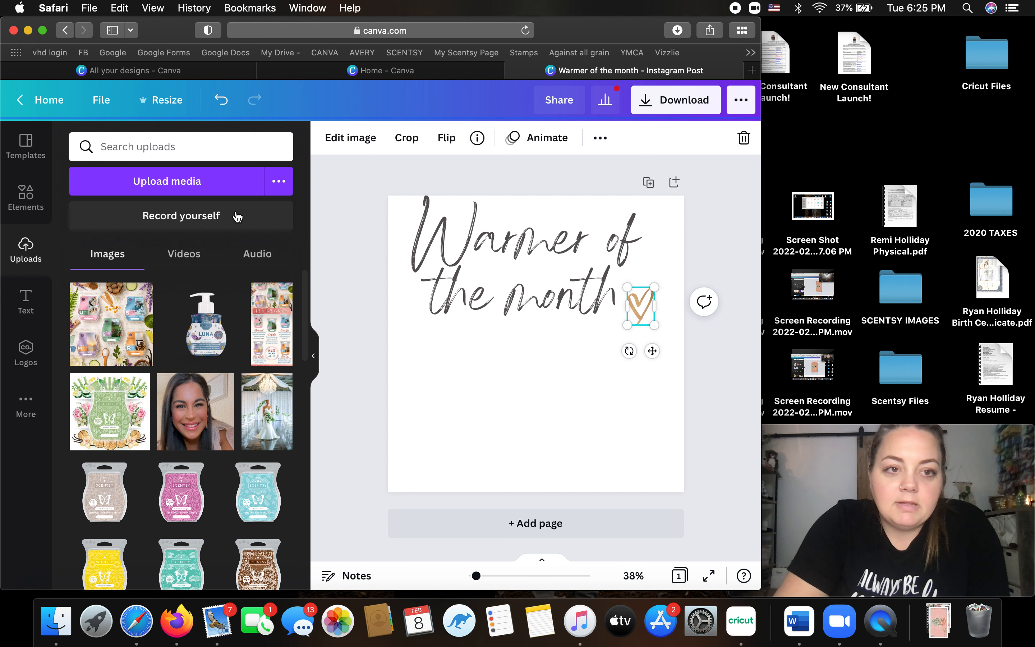
Add the uploaded blue agate jar warmer at the page's lower-left corner and the matching plug-in warmer beside it, below the heading.
scroll(188, 428, "down", 10)
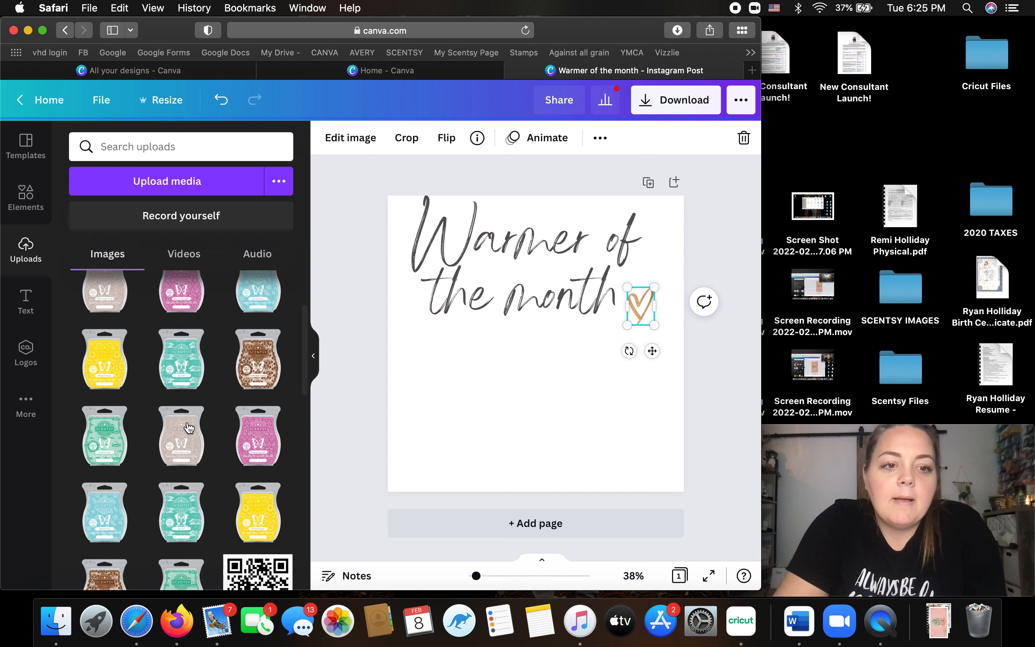
scroll(189, 428, "down", 4)
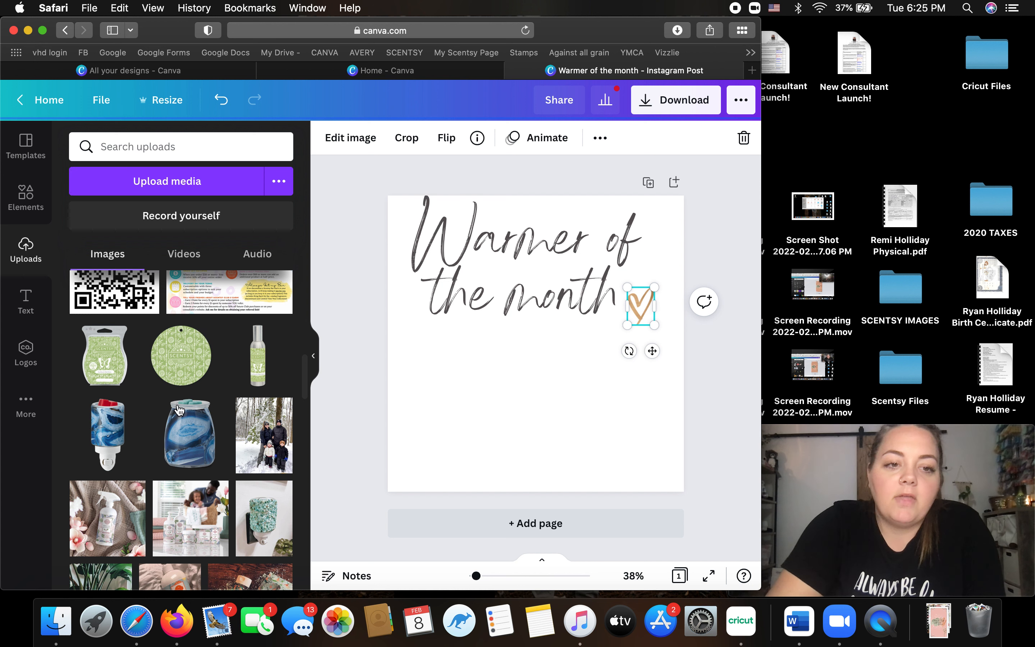
left_click(164, 409)
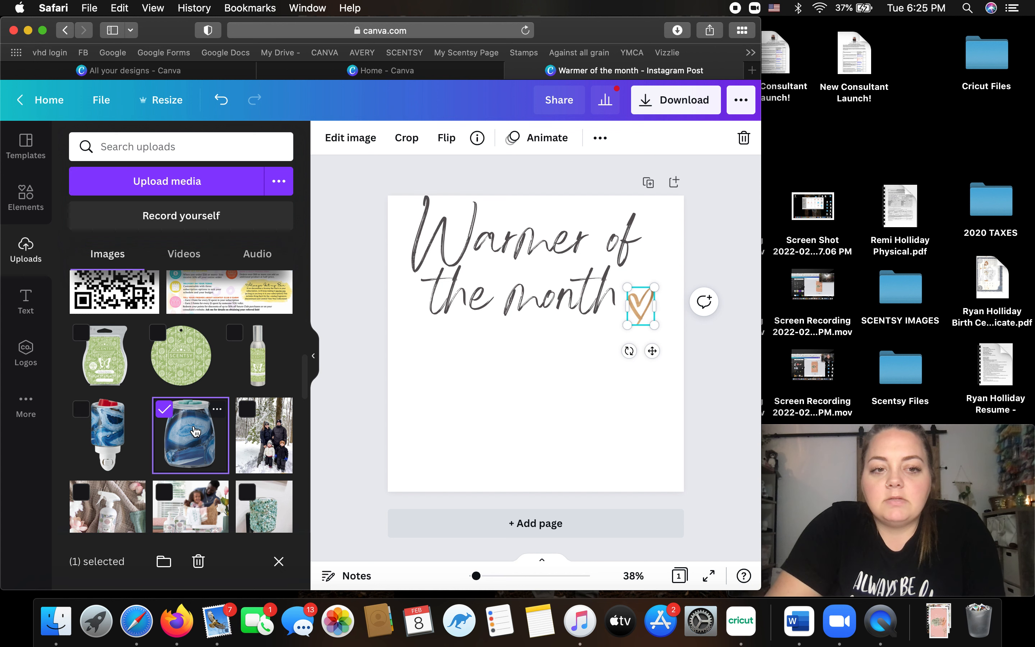
left_click(195, 431)
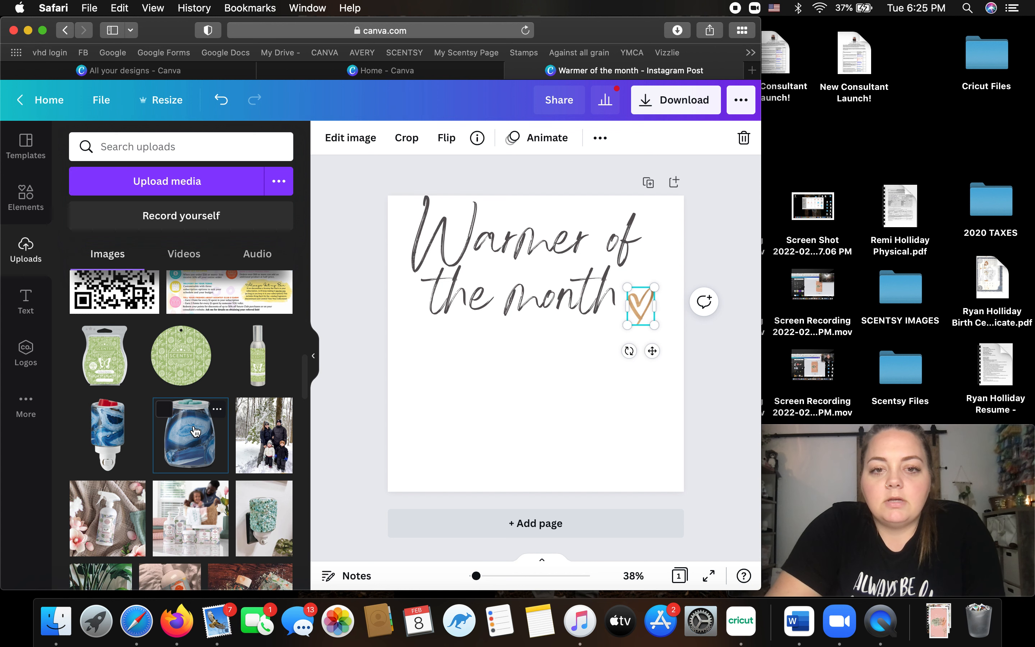
left_click(187, 432)
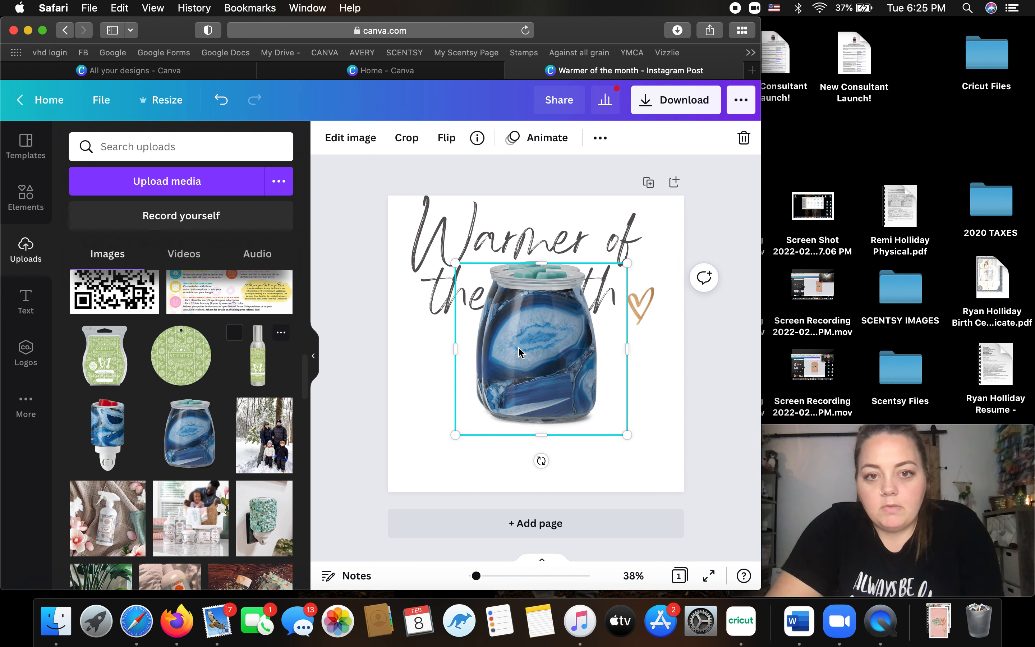
left_click(744, 138)
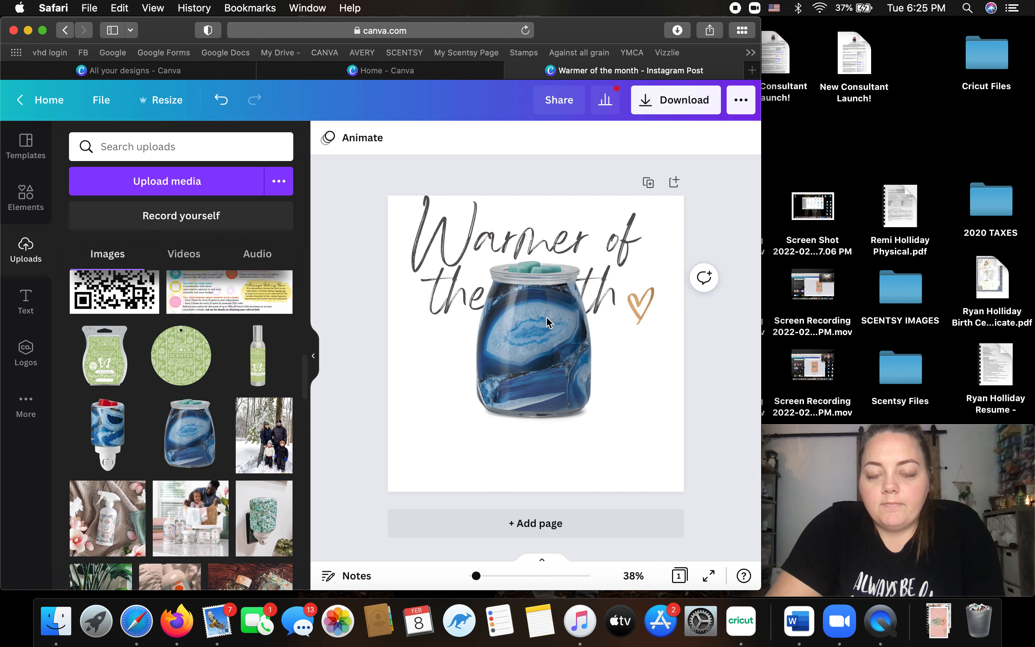
left_click_drag(529, 352, 469, 388)
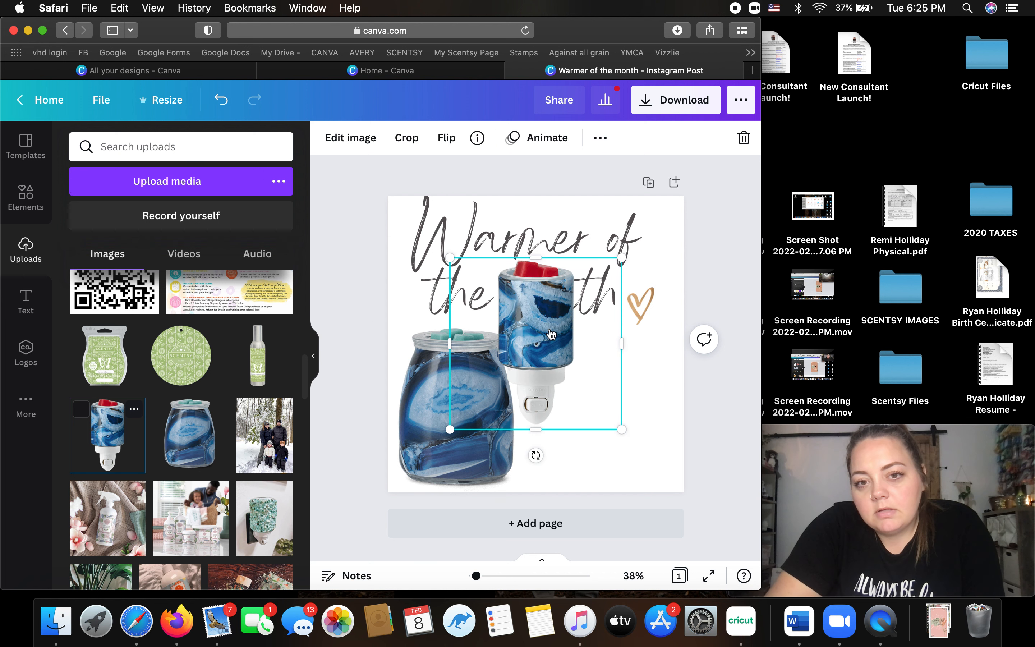
left_click_drag(551, 333, 547, 397)
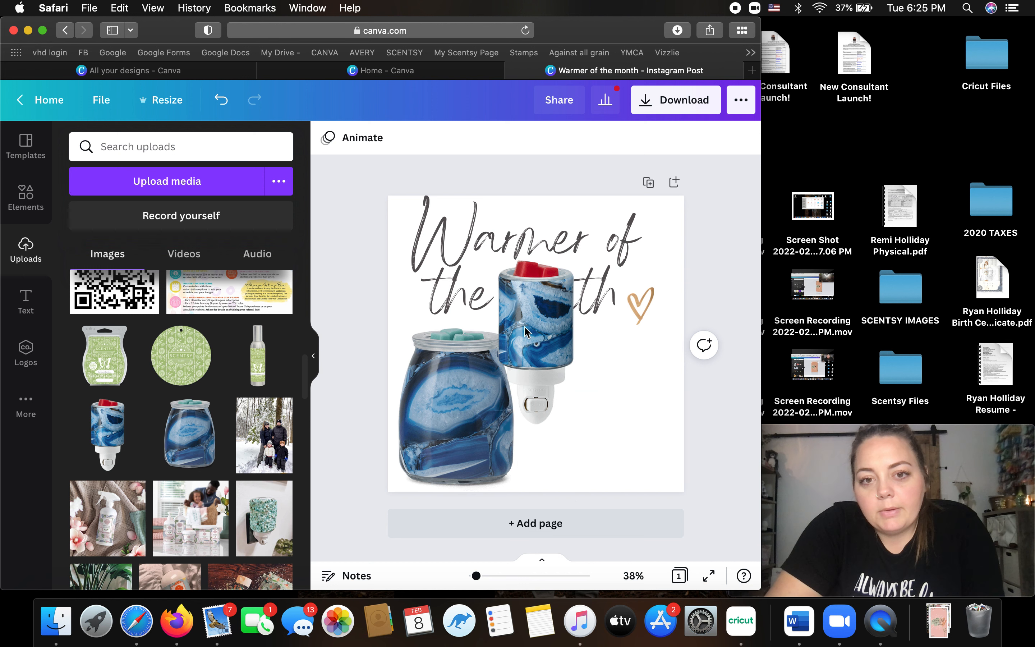
left_click_drag(534, 456, 535, 376)
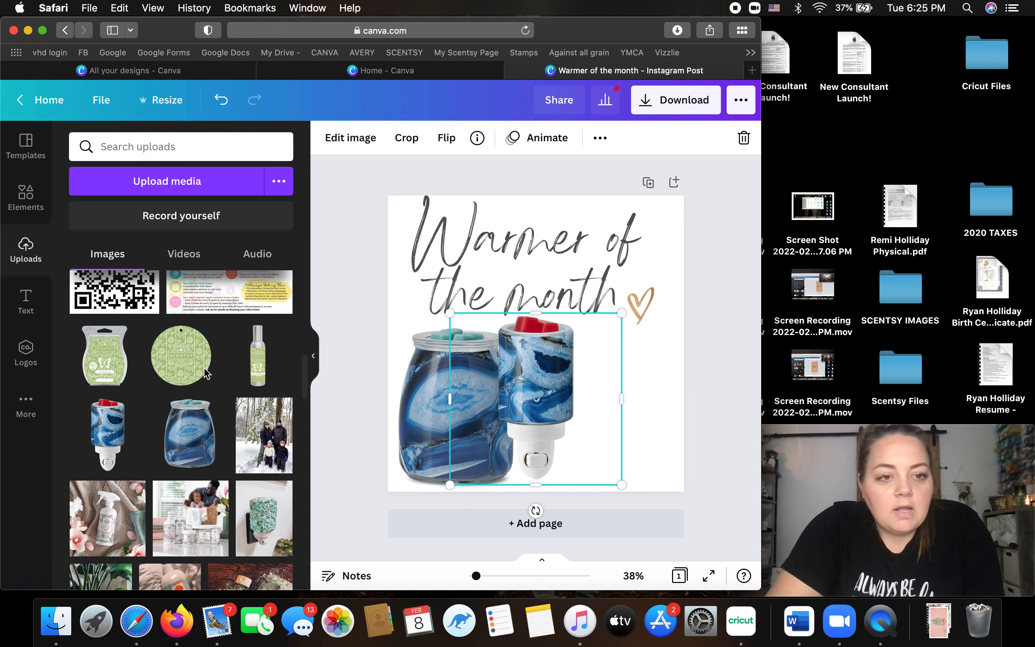
Add the uploaded green scent bar at the page's lower-right corner, plus the matching room spray and round scent circle.
left_click(101, 352)
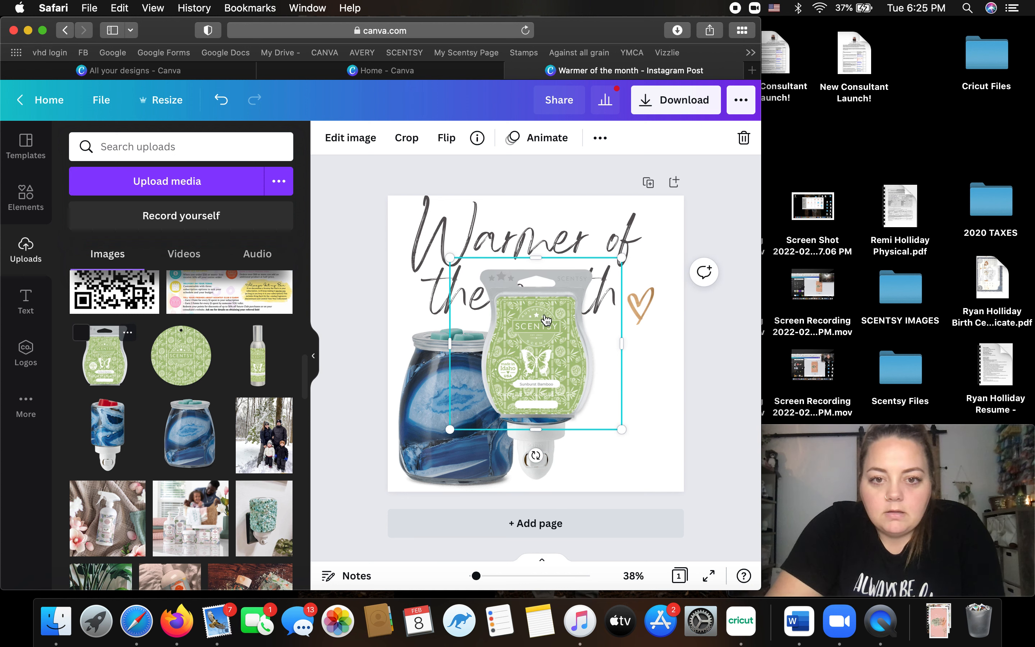
left_click_drag(603, 355, 612, 377)
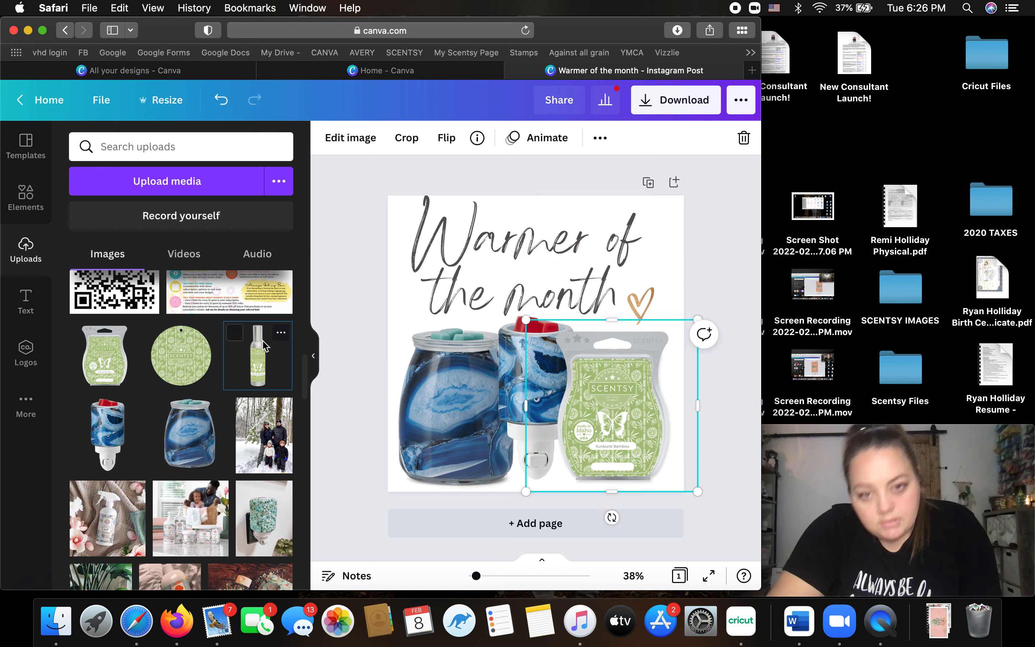
left_click(157, 365)
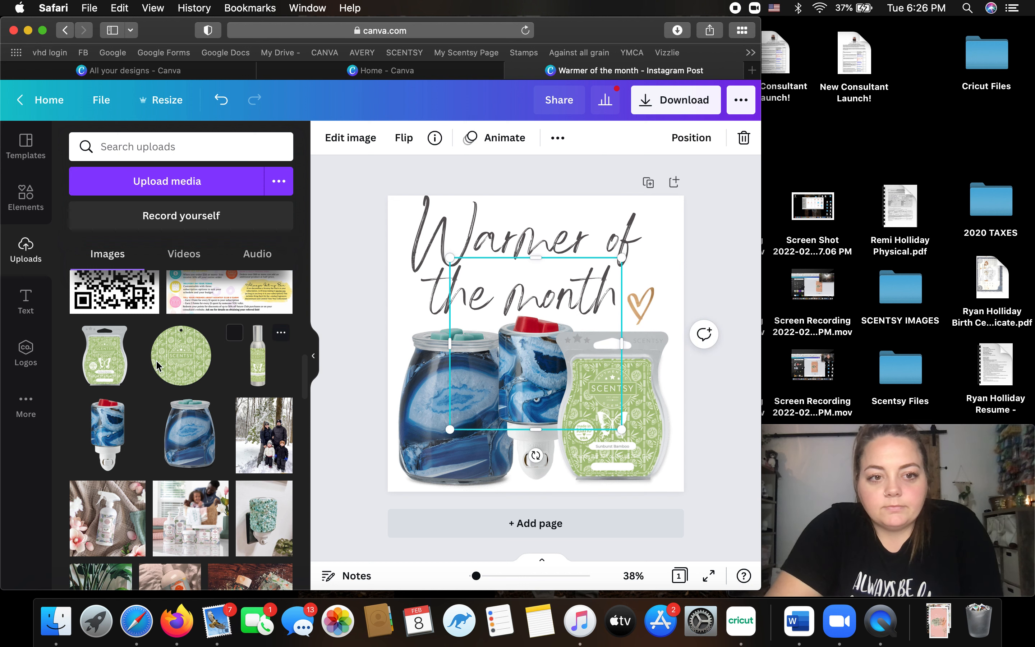
left_click(178, 358)
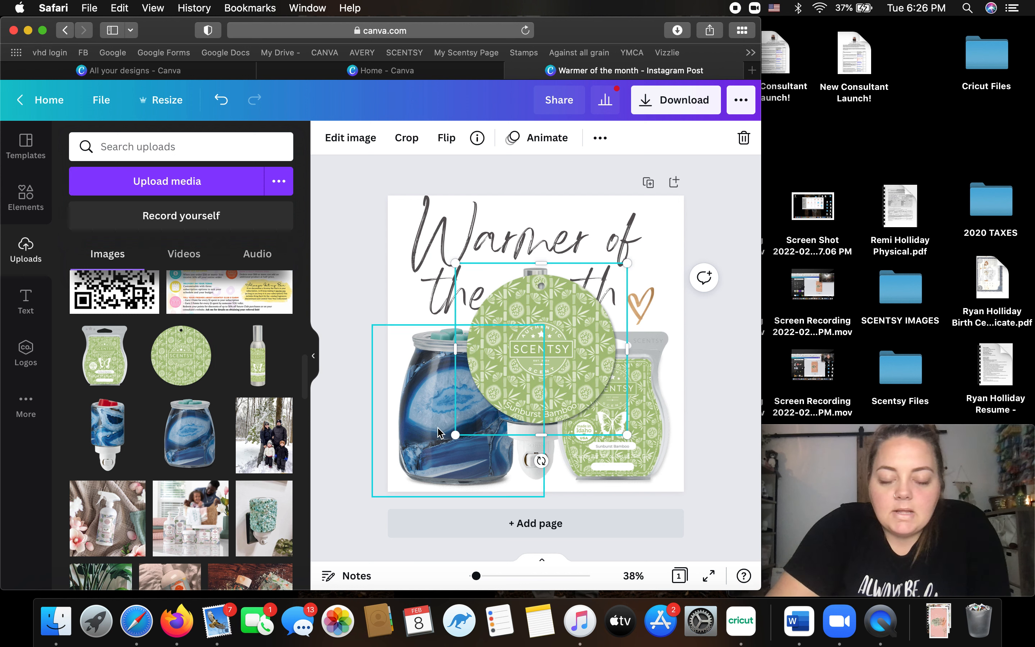
Shrink the jar warmer slightly and move it to the lower middle of the page.
left_click(421, 436)
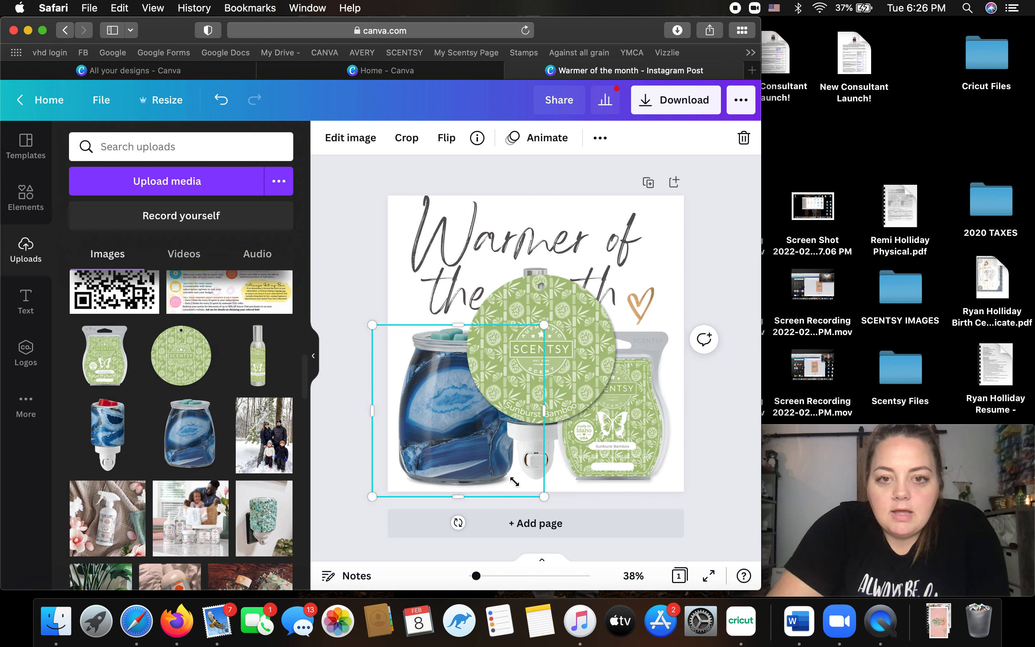
left_click_drag(514, 481, 497, 477)
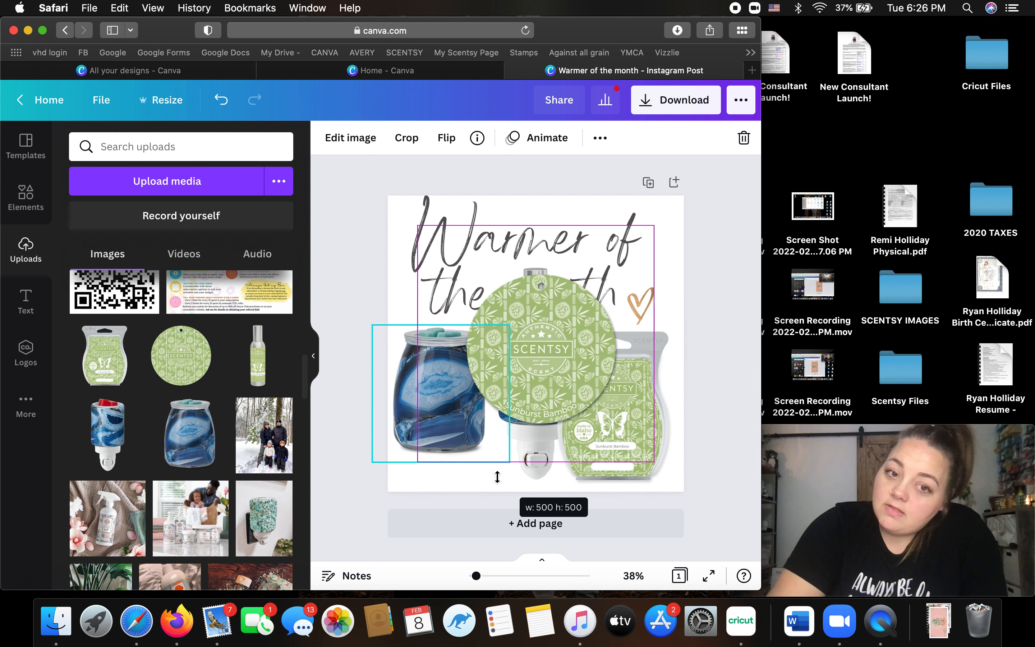
left_click_drag(451, 413, 537, 414)
left_click_drag(434, 487, 470, 461)
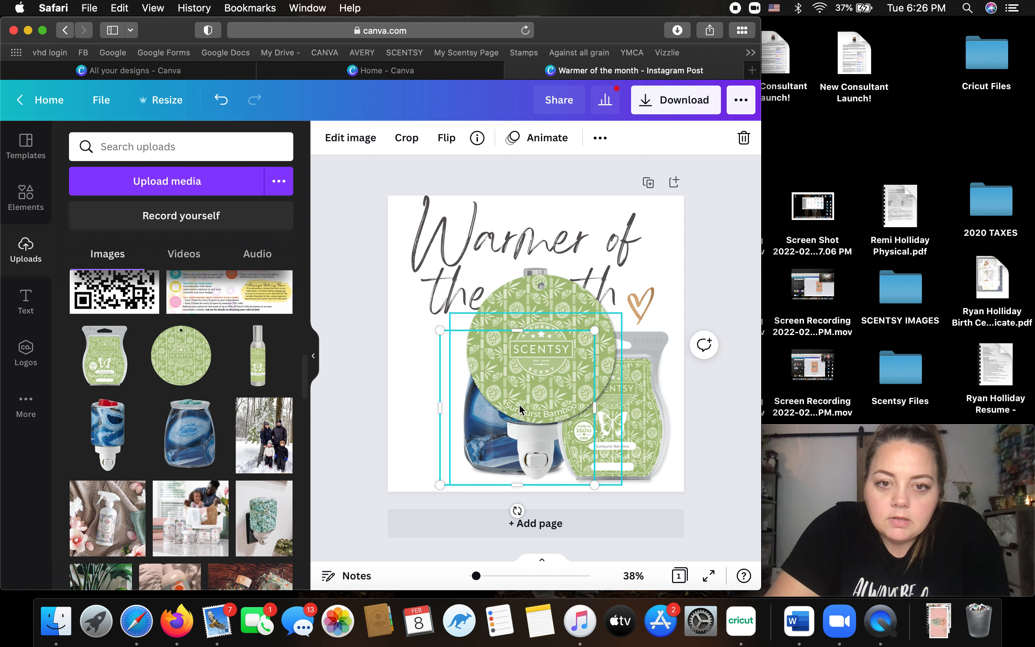
Move the scent circle to the page's upper-right corner and the room spray to the upper-left corner.
mouse_move(602, 306)
left_mouse_down()
mouse_move(625, 295)
mouse_move(620, 282)
mouse_move(641, 251)
left_mouse_up()
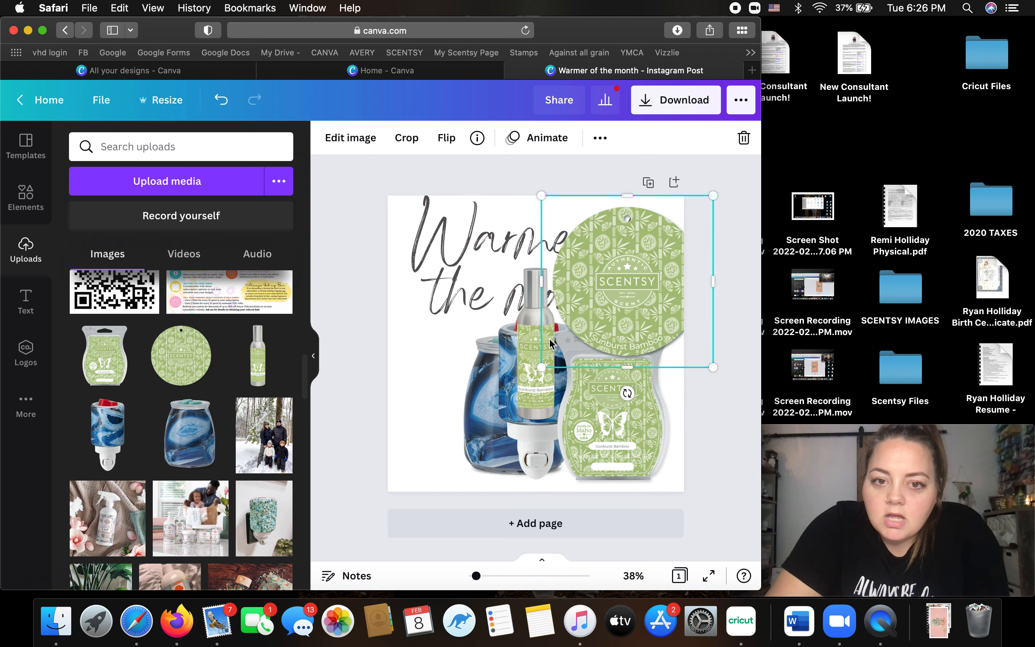
left_click(457, 341)
mouse_move(457, 341)
left_mouse_down()
mouse_move(362, 268)
mouse_move(362, 254)
left_mouse_up()
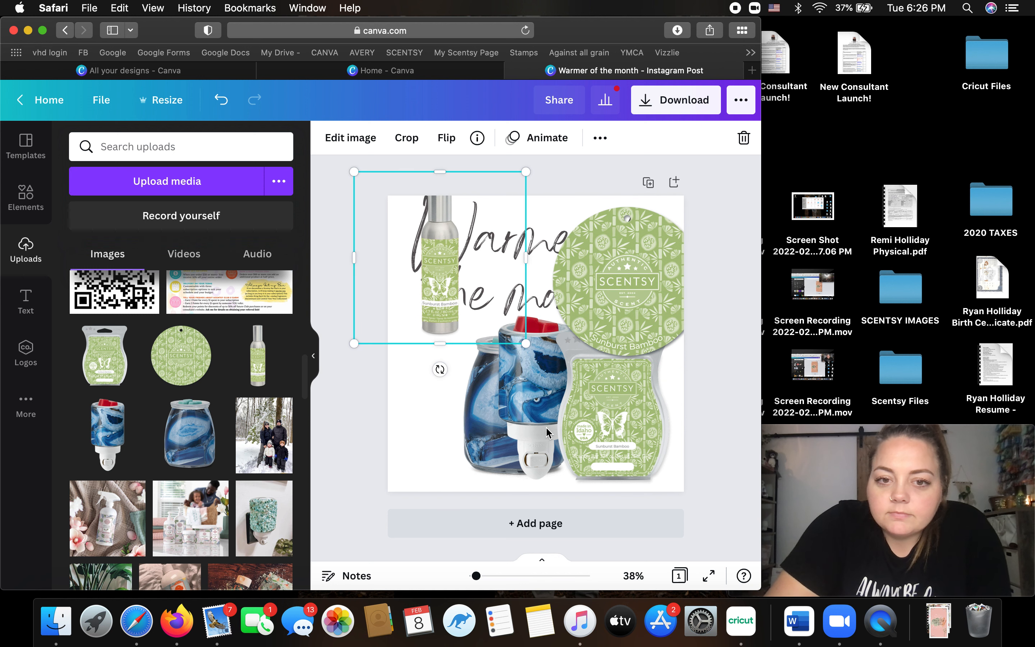
Shrink the plug-in warmer and place it in the page's lower-left corner, beside the jar warmer.
left_click(547, 400)
left_click(513, 379)
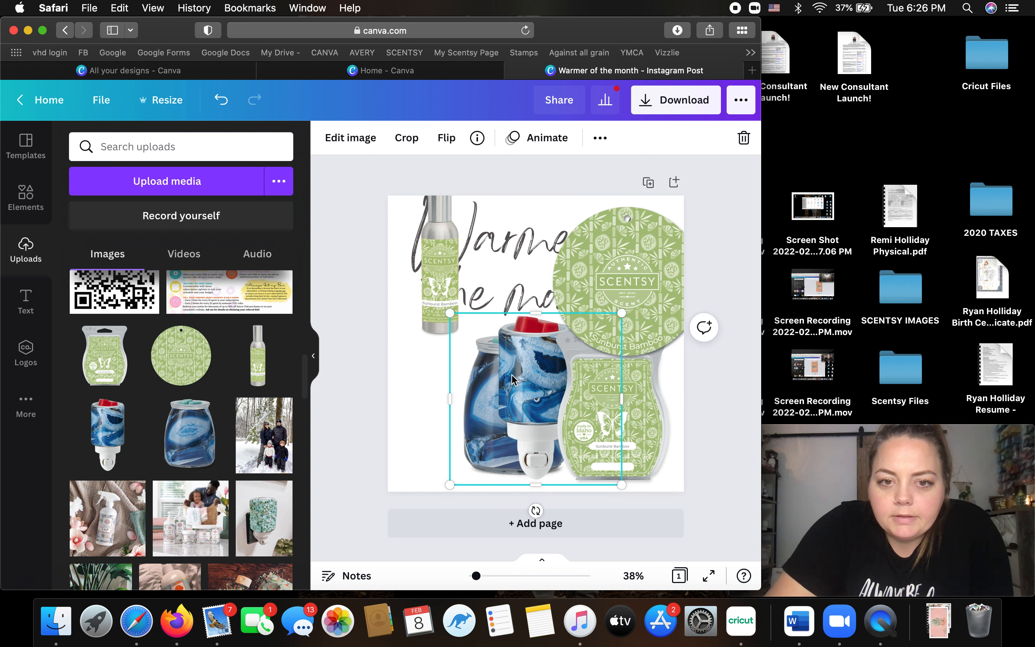
left_click_drag(462, 385, 460, 387)
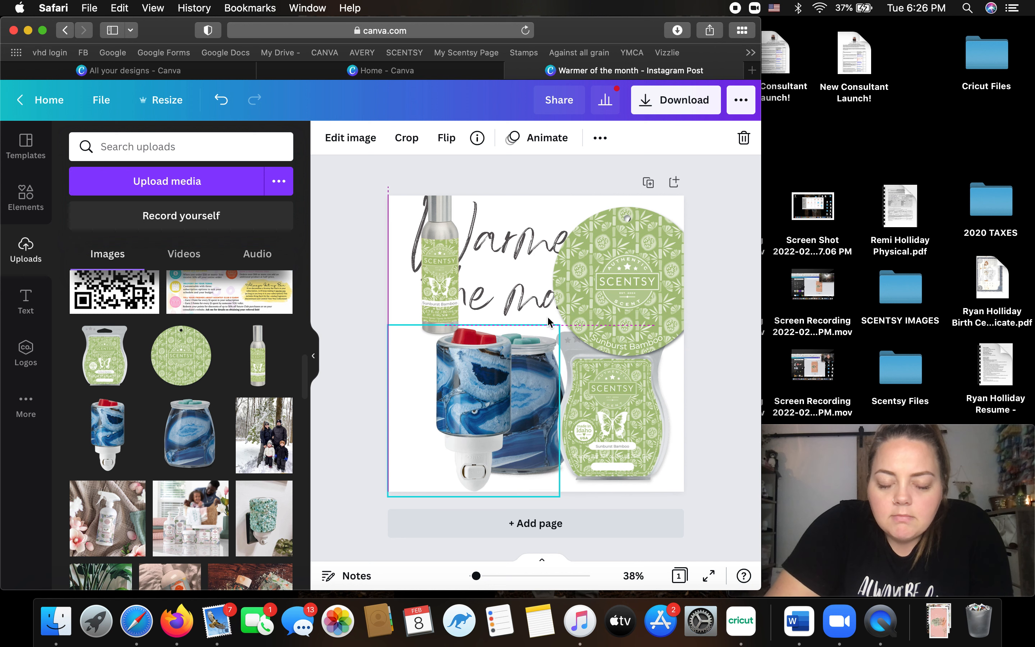
left_click_drag(549, 322, 549, 322)
mouse_move(517, 377)
left_mouse_down()
mouse_move(538, 360)
mouse_move(524, 376)
left_mouse_up()
left_click_drag(455, 414, 443, 406)
Shrink the green scent bar and place it in the page's lower-right corner, clear of the jar warmer.
left_click(605, 376)
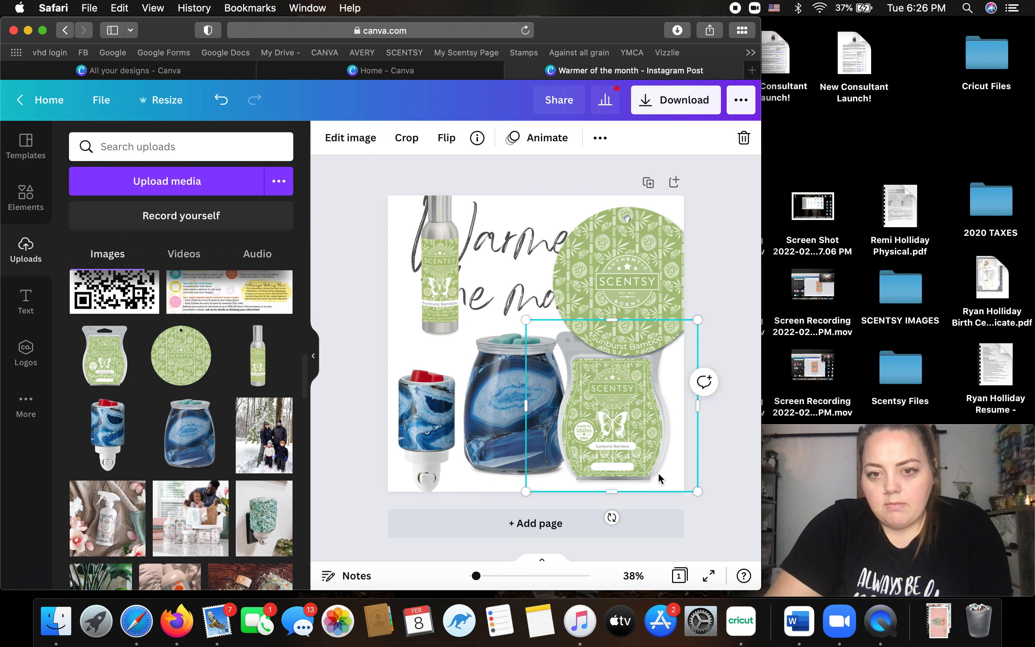
left_click_drag(639, 447, 637, 445)
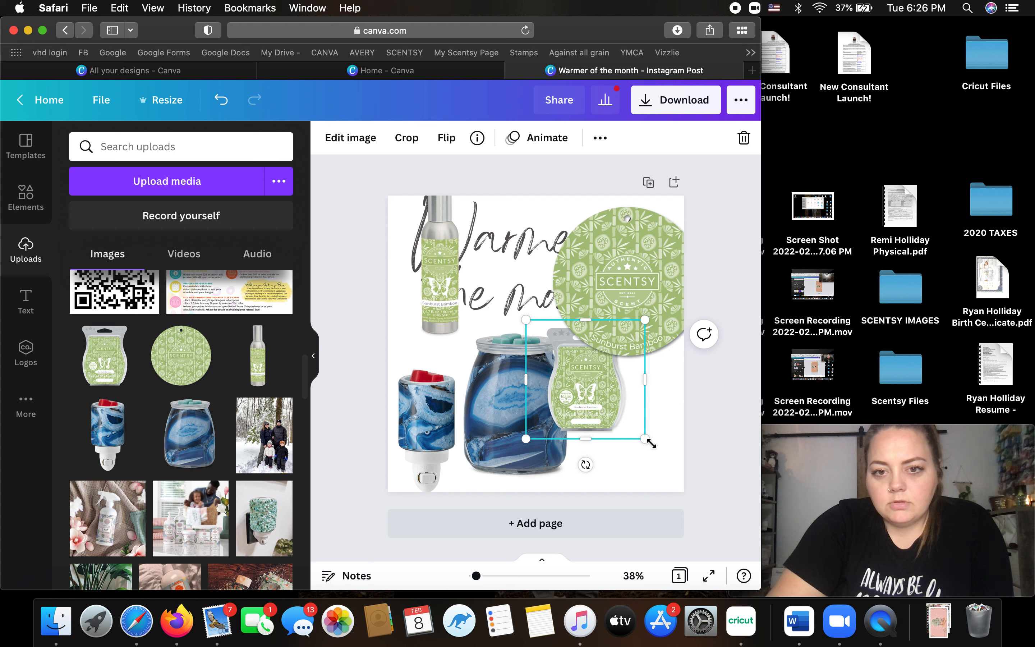
left_click_drag(653, 445, 663, 455)
left_click_drag(606, 386, 644, 421)
Shrink the scent circle and move it down so it overlaps the scent bar's upper part.
left_click(683, 278)
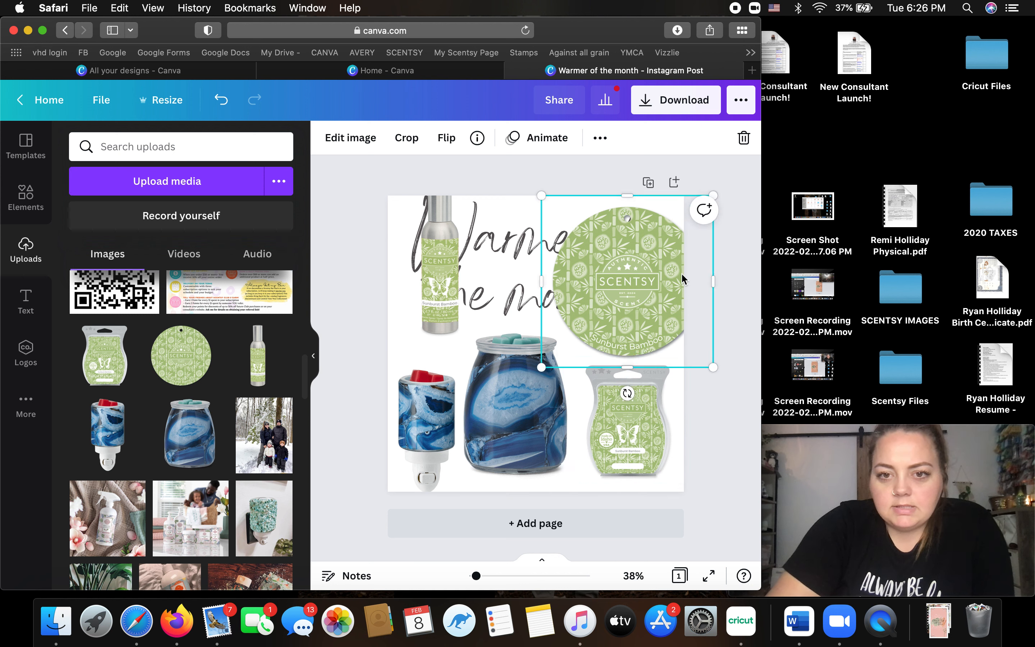
left_click_drag(542, 196, 572, 225)
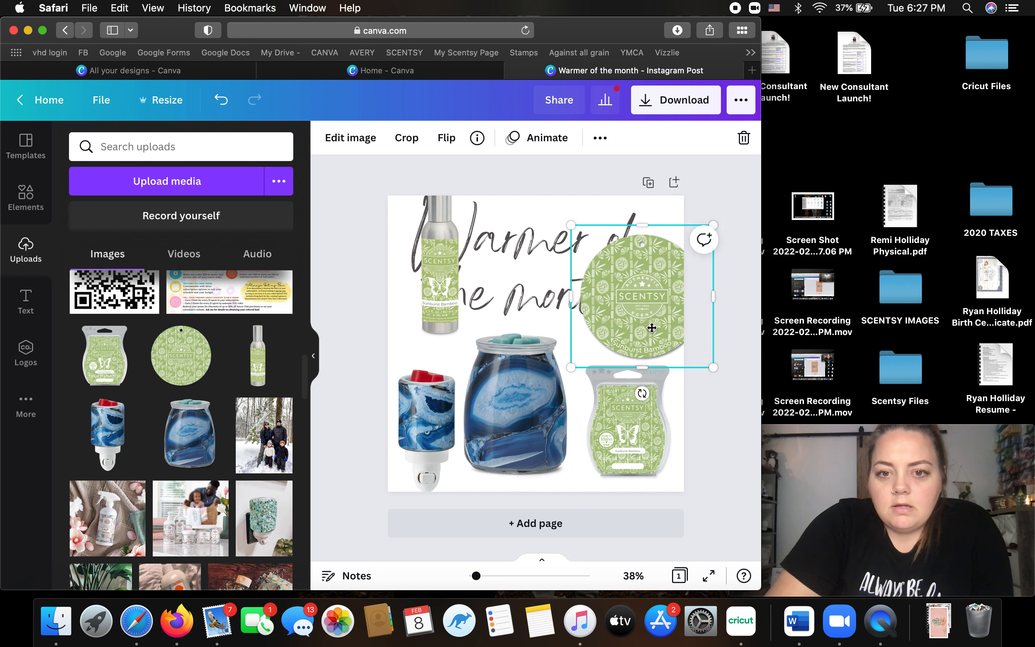
left_click_drag(646, 325, 636, 335)
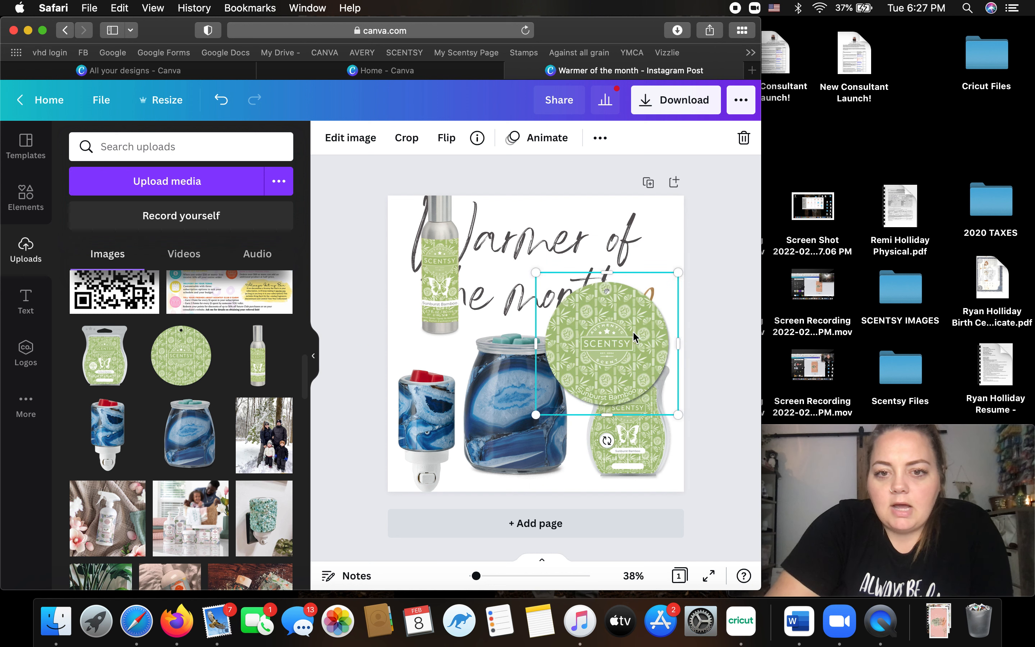
Send the scent circle backward behind the scent bar, and then all the way to the back.
right_click(635, 337)
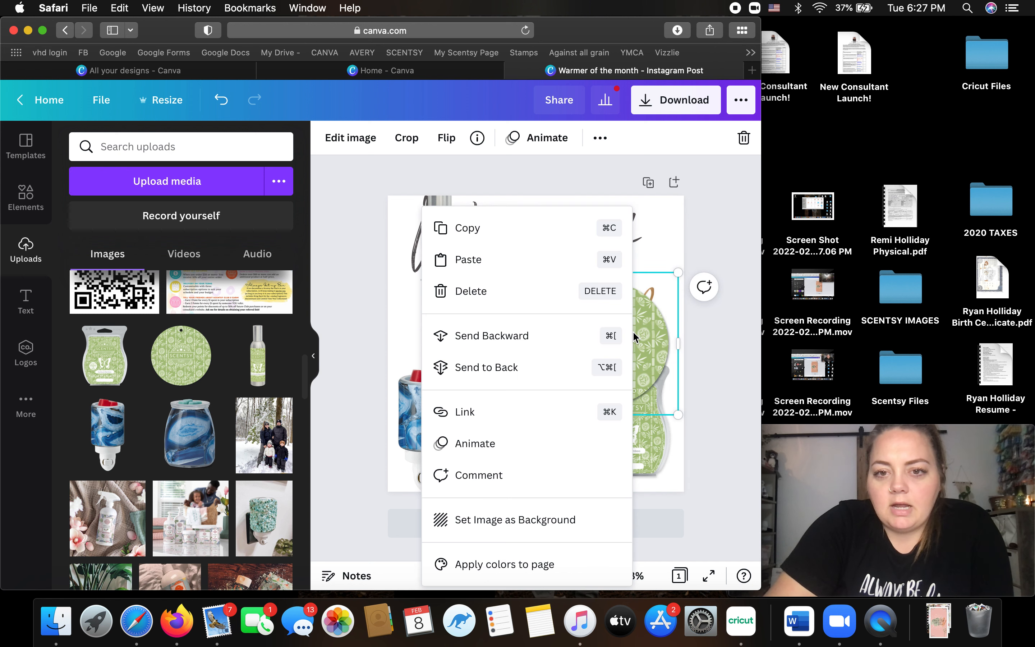
left_click(509, 336)
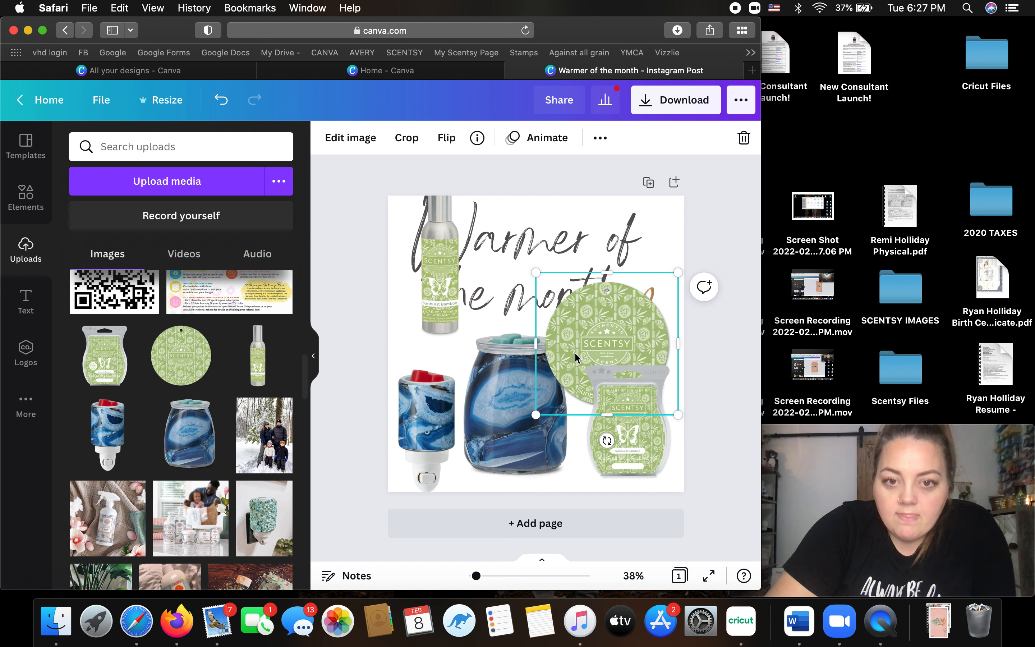
right_click(576, 373)
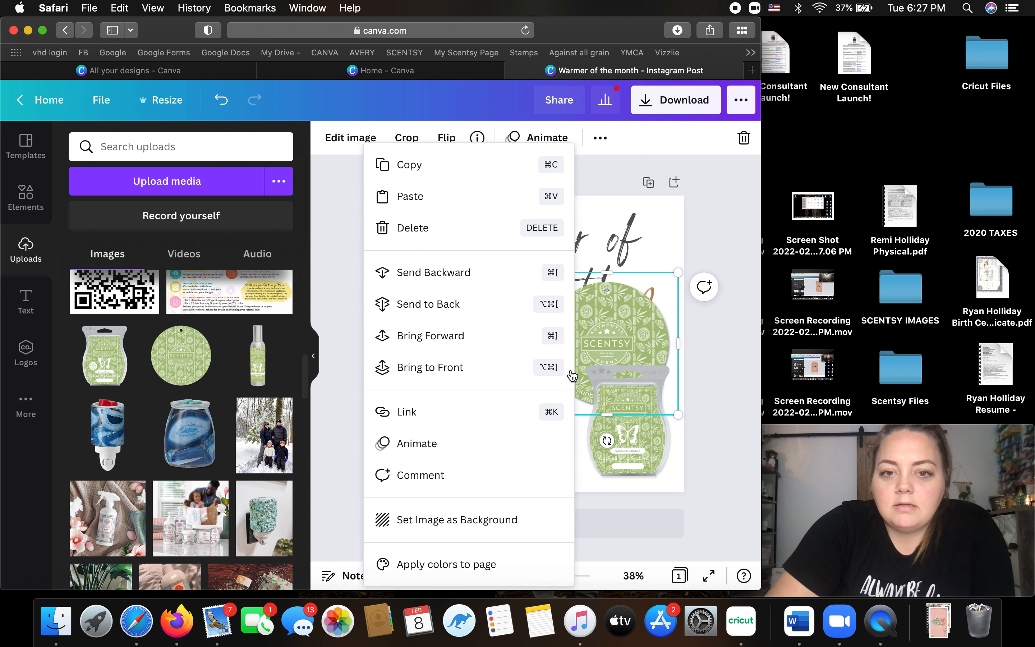
left_click(495, 307)
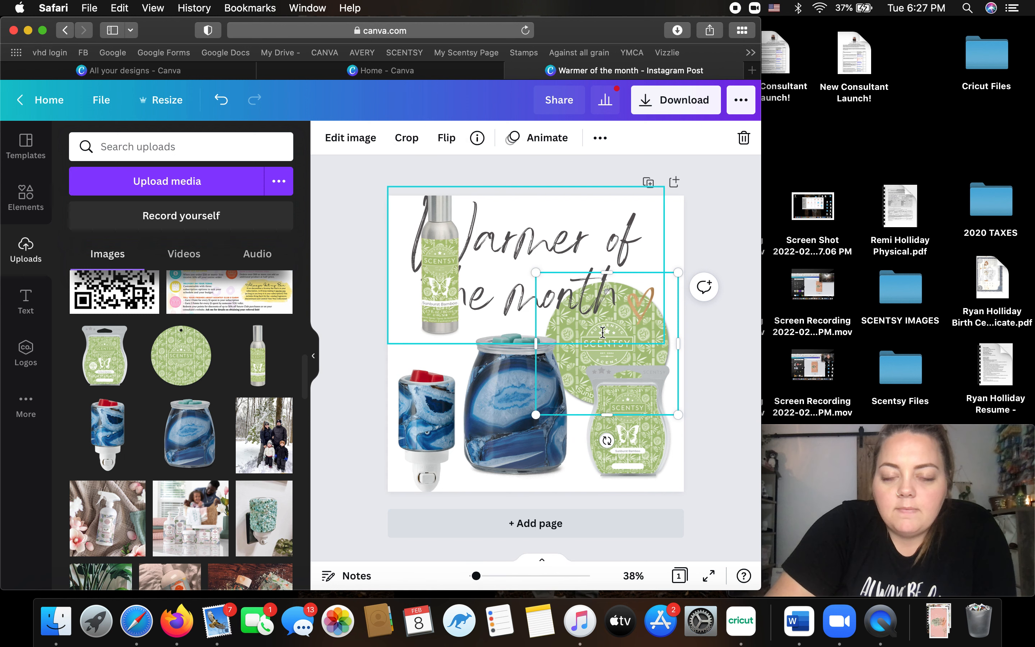
Scale the "Warmer of the month" heading to font size 207 and shift it toward the page's right side.
left_click_drag(599, 342, 643, 313)
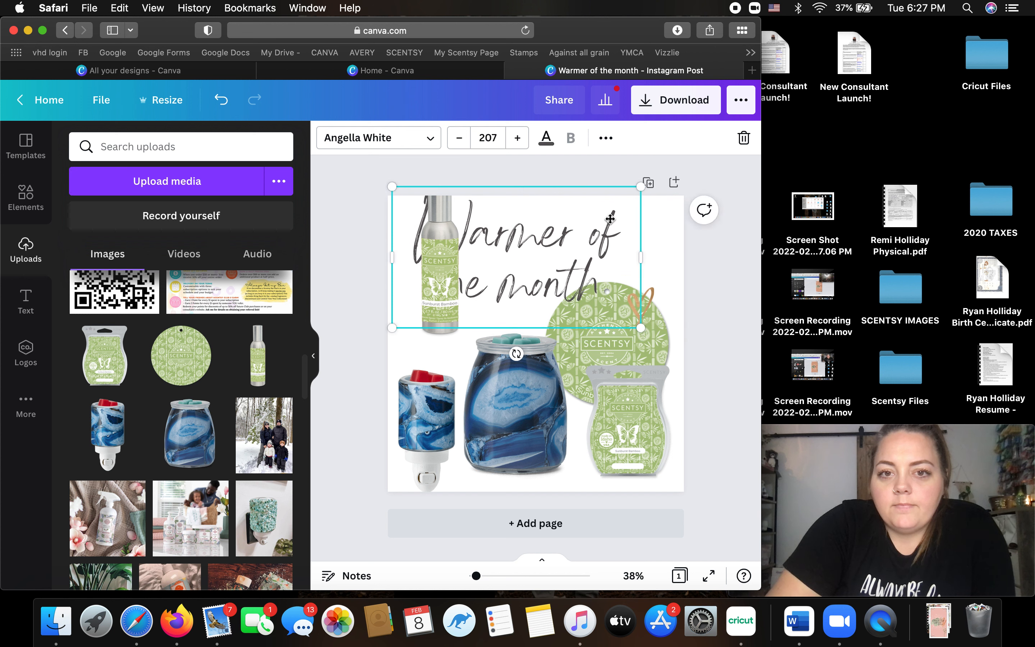
left_click_drag(610, 218, 610, 218)
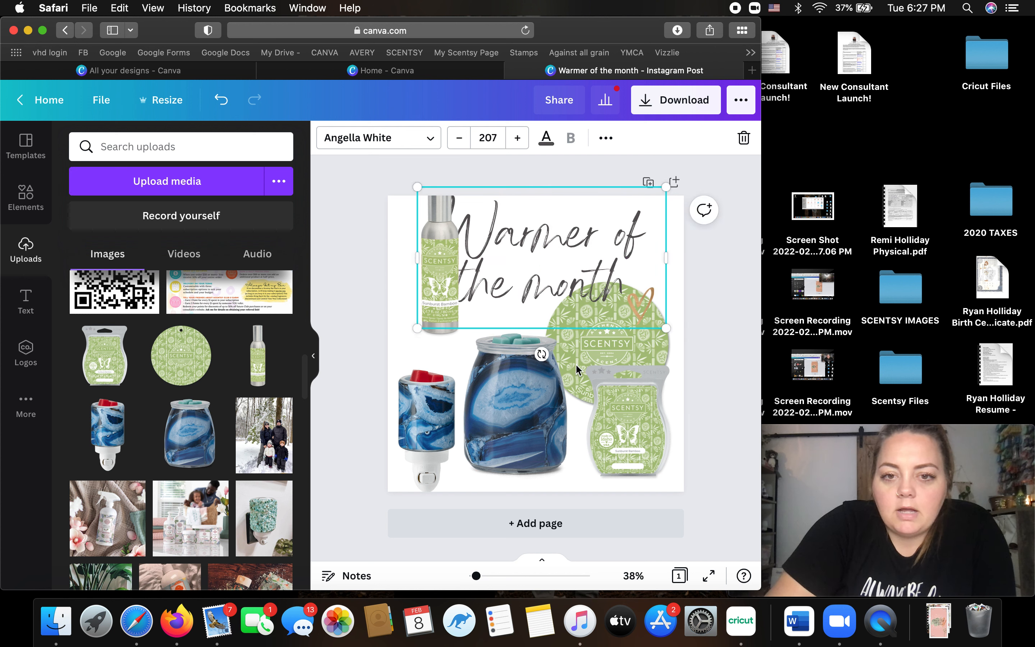
Shrink the scent circle to sit below the heart, and shrink the scent bar so it overlaps the circle's right side.
left_click(629, 376)
left_click(632, 338)
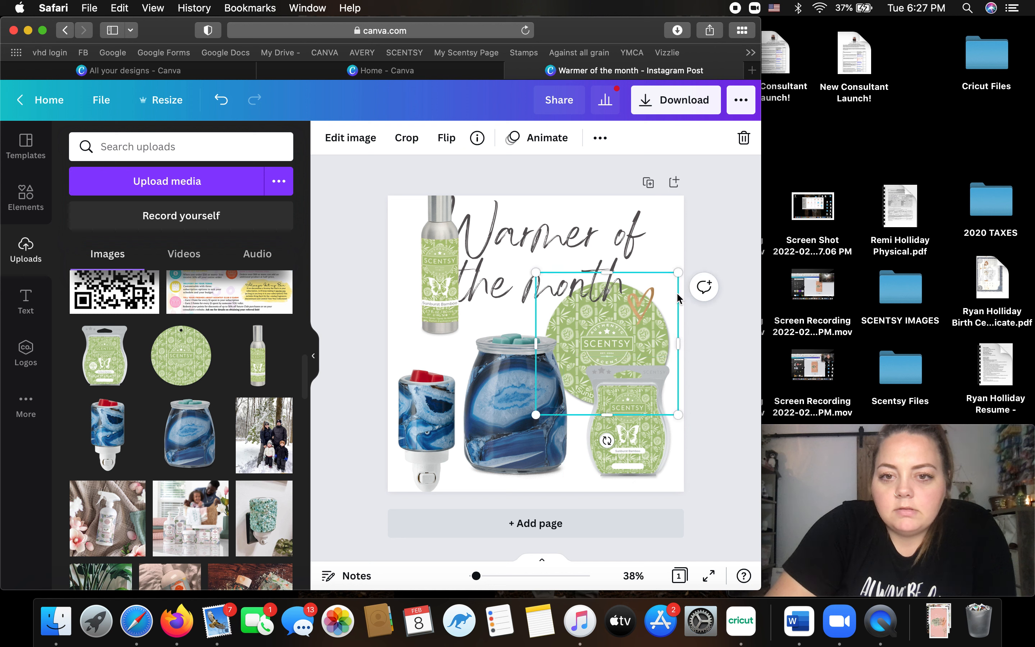
left_click_drag(664, 293, 646, 307)
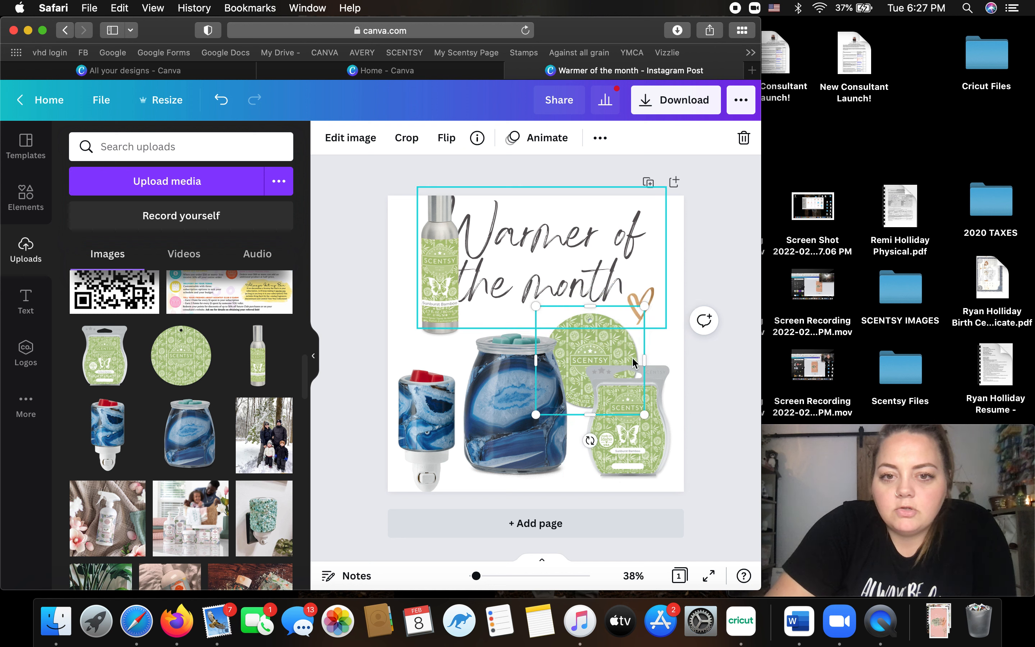
left_click(665, 449)
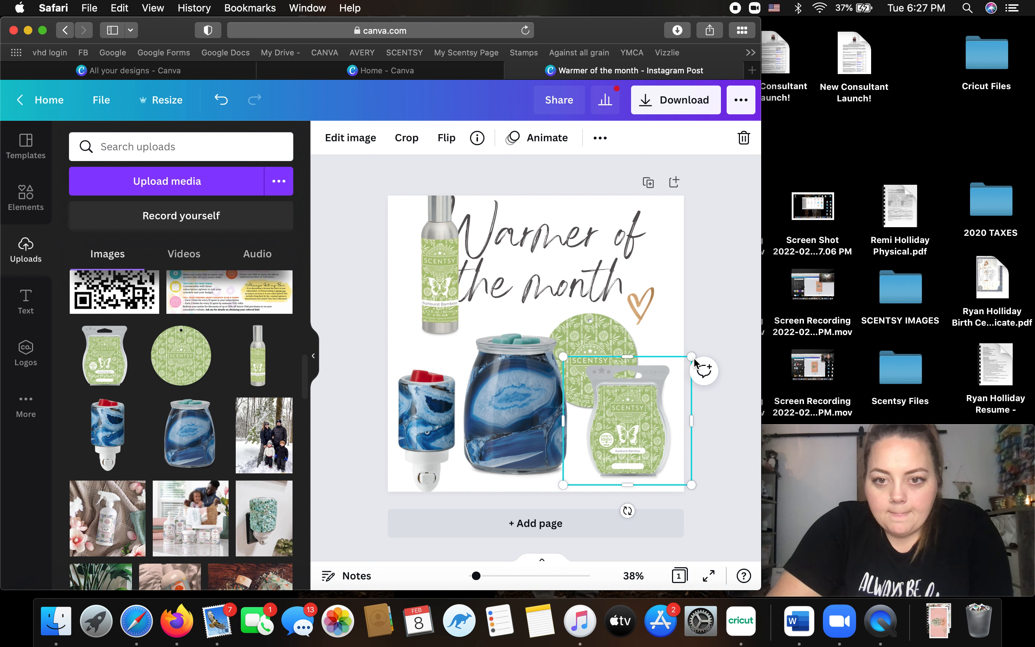
left_click_drag(684, 365, 635, 394)
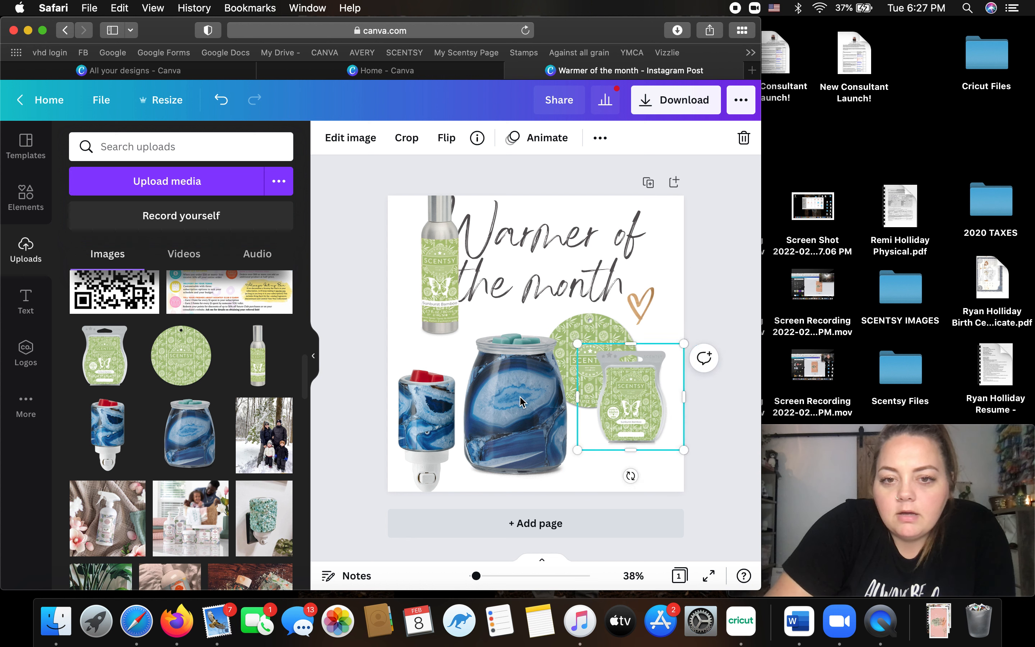
Move the large warmer up and right beside the scent bar, and raise the plug-in warmer toward the middle of the page's left edge.
left_click(521, 400)
left_click_drag(533, 368, 535, 373)
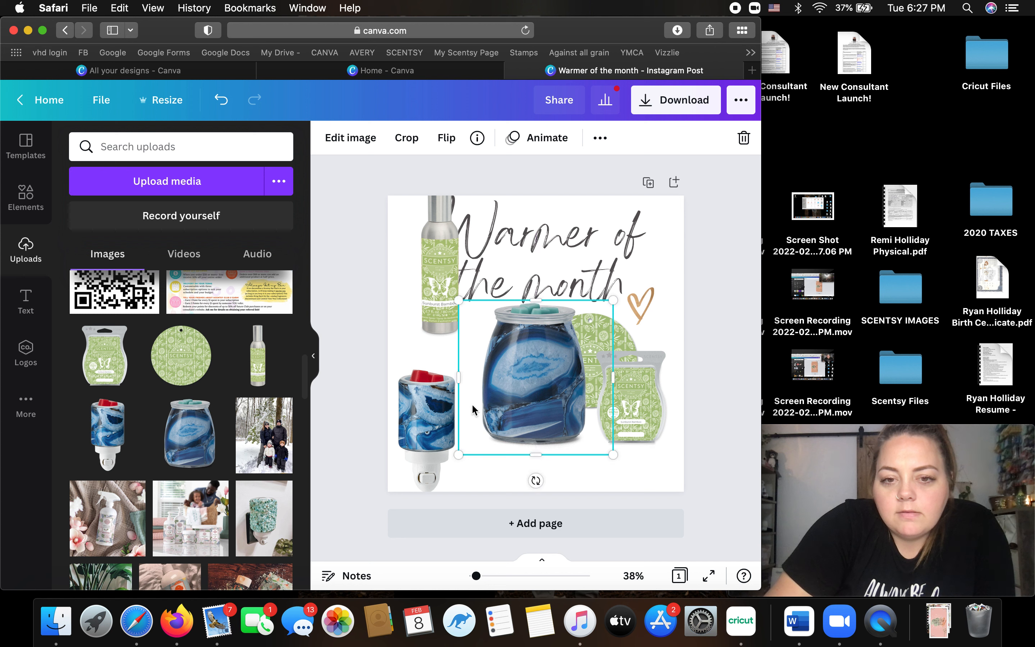
left_click(435, 447)
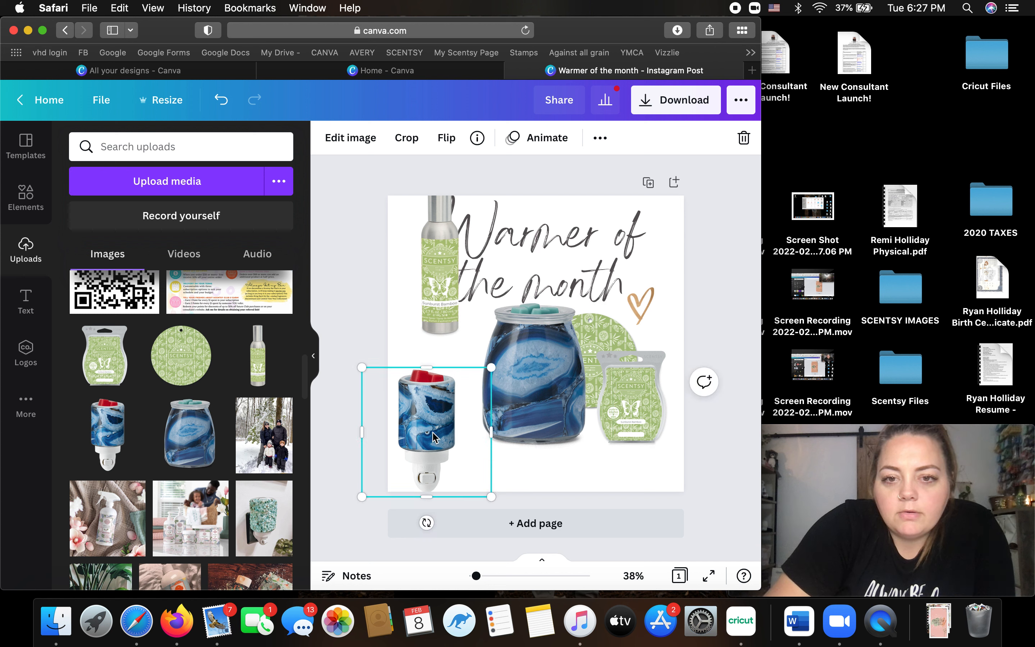
mouse_move(433, 432)
left_mouse_down()
mouse_move(448, 407)
mouse_move(429, 388)
mouse_move(427, 360)
left_mouse_up()
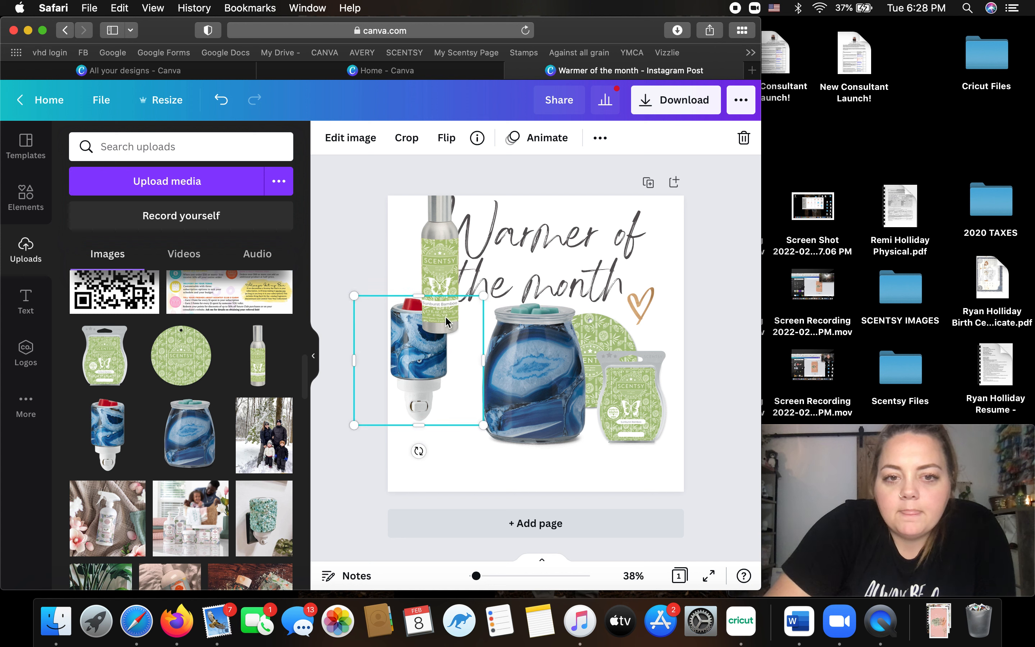
Place the room spray between the two warmers, send it to the back, and lower the plug-in warmer slightly.
left_click(445, 315)
left_click_drag(447, 312, 474, 403)
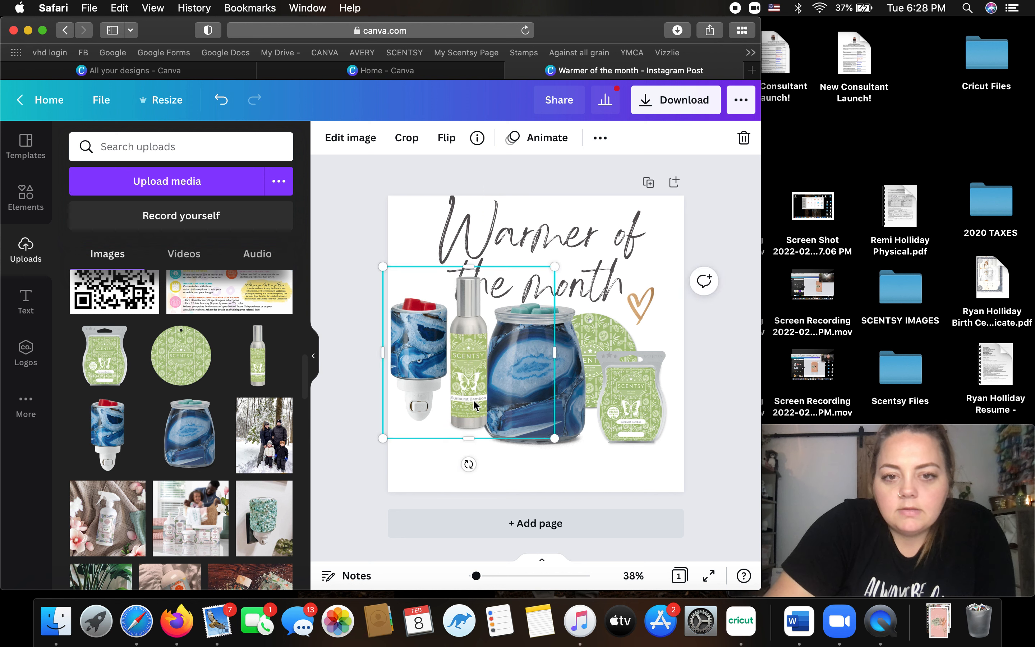
right_click(475, 403)
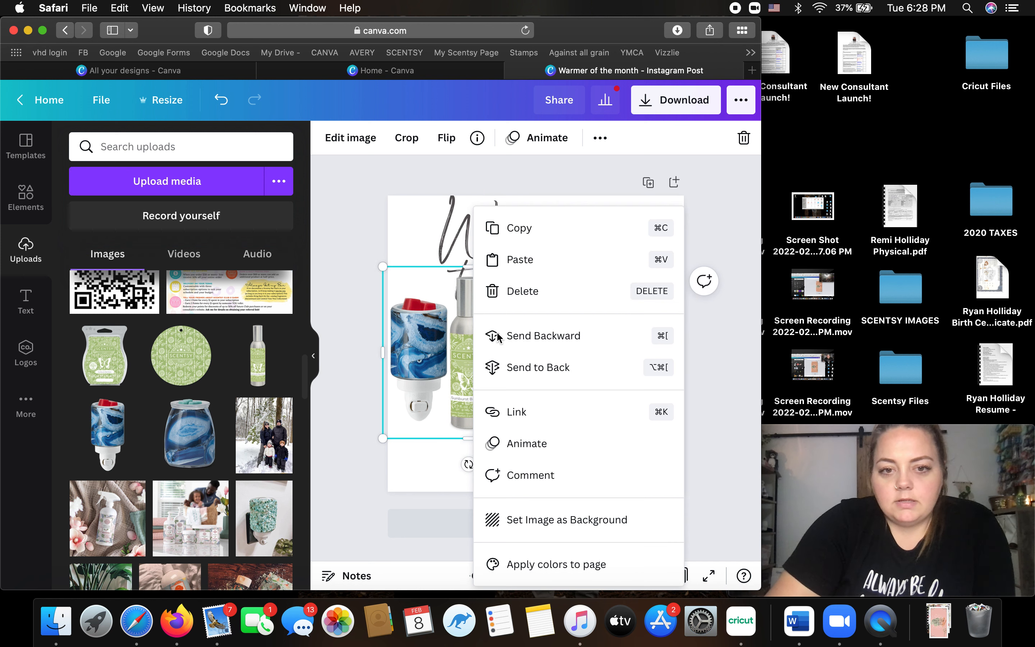
left_click(527, 367)
left_click_drag(470, 367, 465, 379)
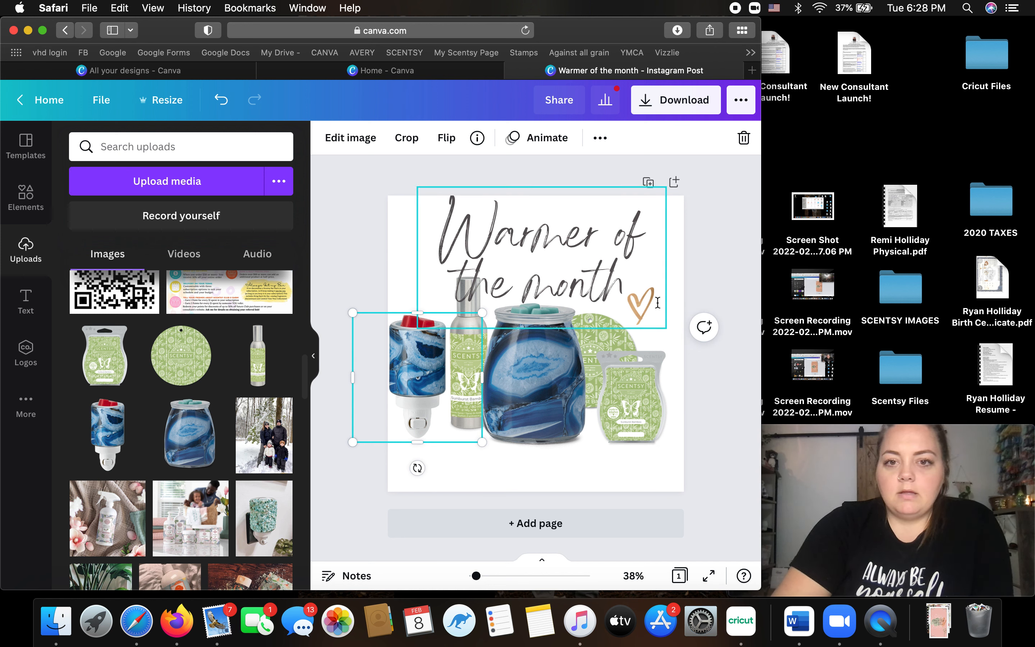
Scale the "Warmer of the month" heading to font size 166 and shift it right, just above the heart.
left_click(662, 320)
left_click_drag(665, 328, 628, 286)
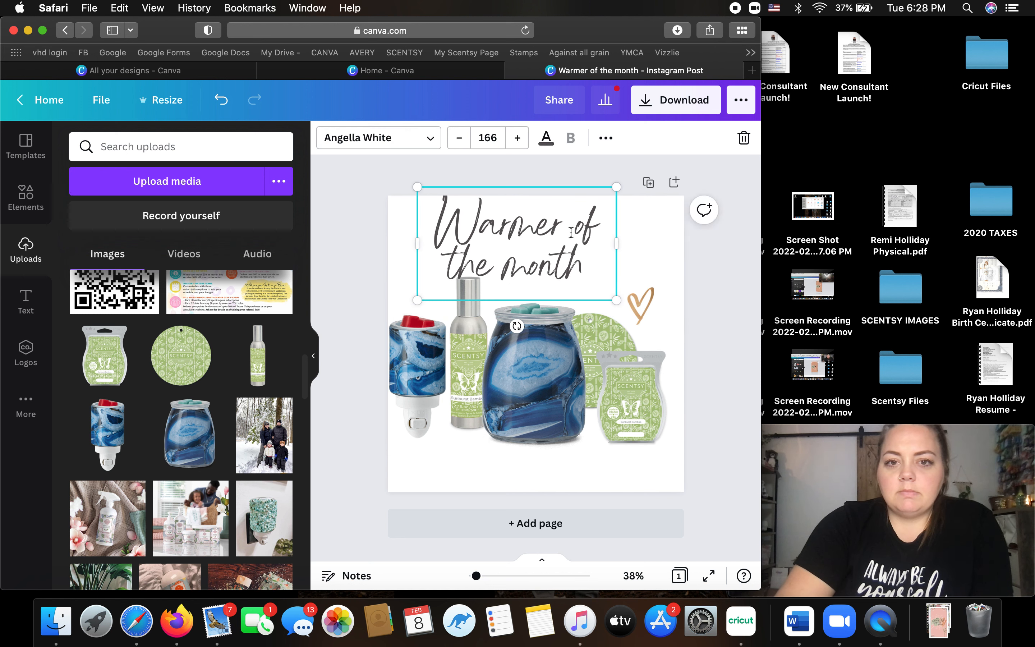
left_click_drag(606, 235, 607, 238)
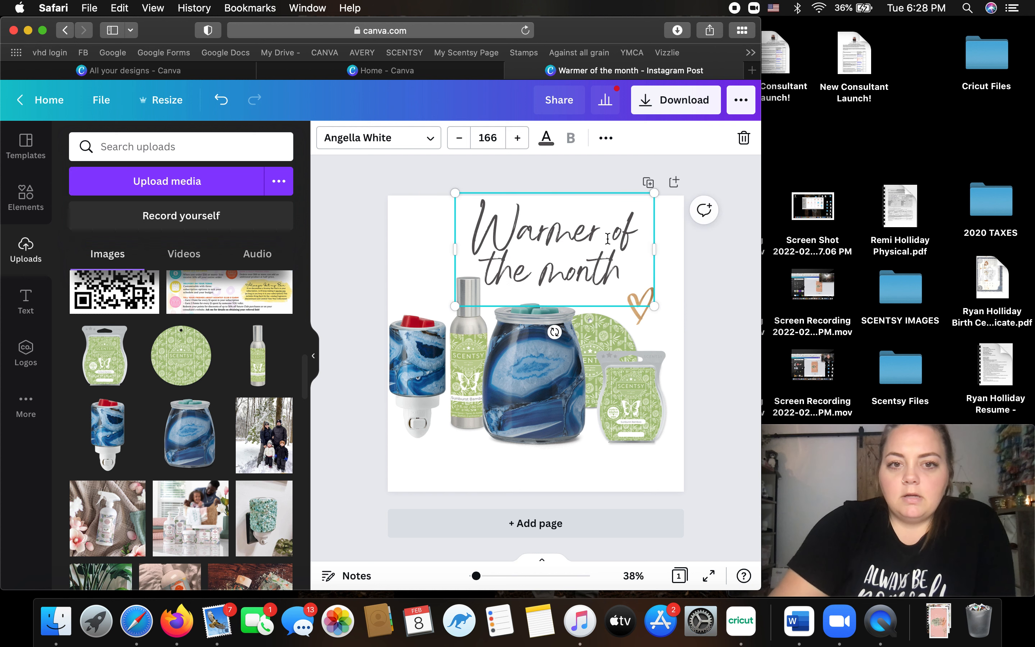
Move the plug-in warmer to the page's upper-left corner beside the heading, and select the room spray.
left_click(415, 340)
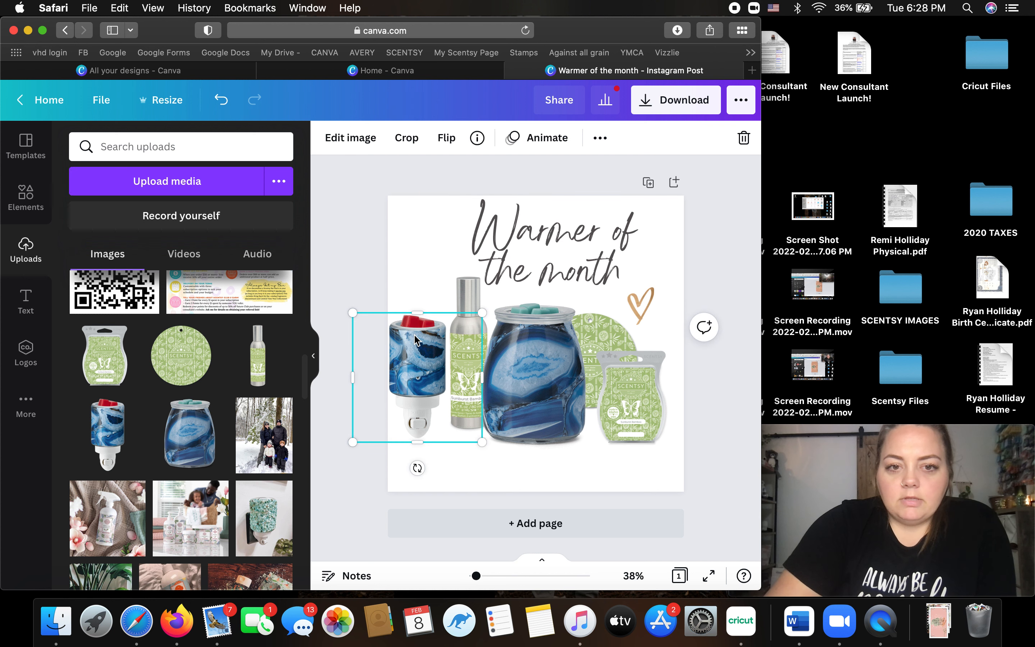
left_click_drag(417, 251, 425, 232)
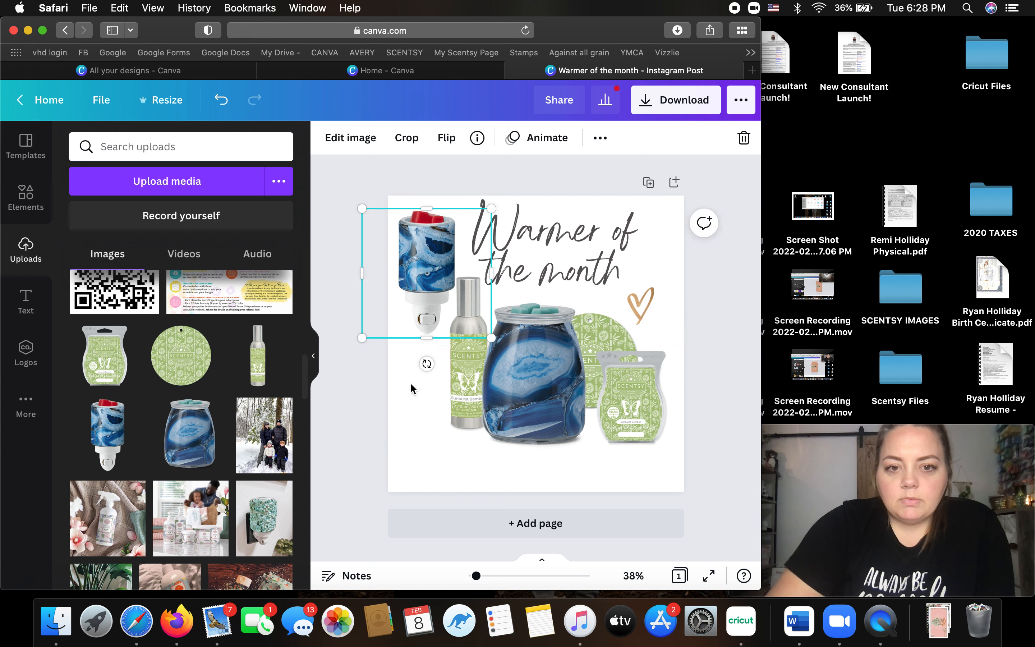
left_click(433, 423)
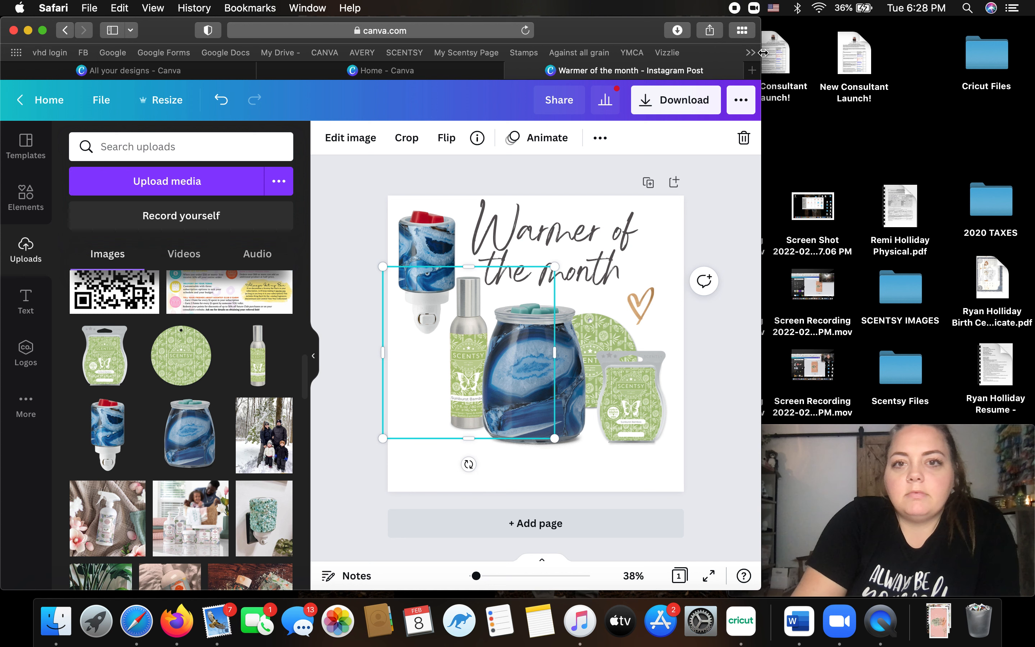
Open Facebook in a new browser tab, and replace it with the bookmarked My Scentsy Page.
key("super+t")
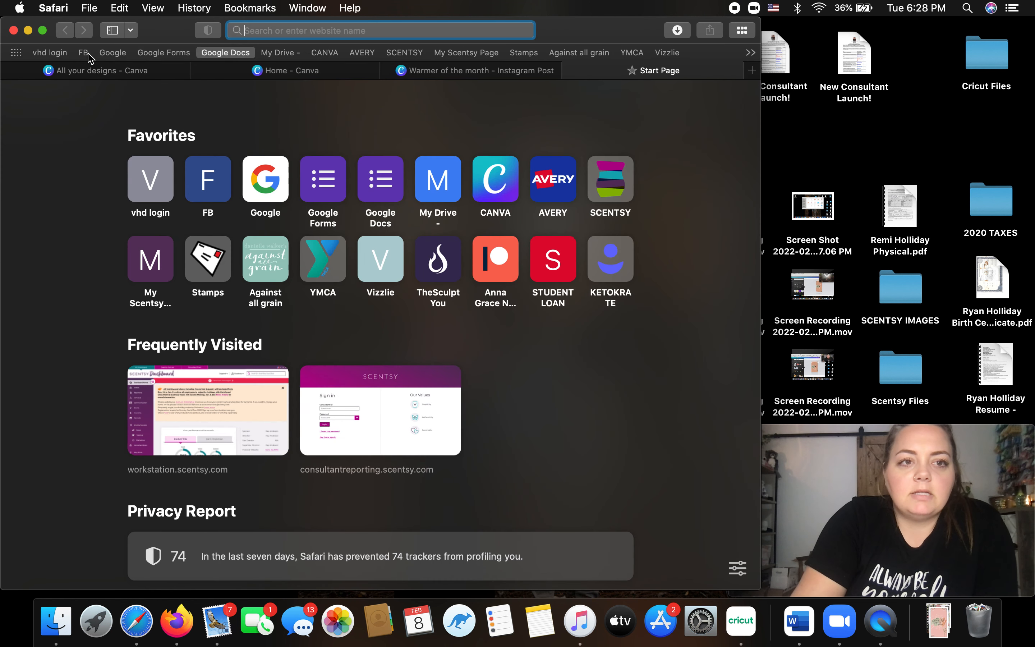
left_click(83, 52)
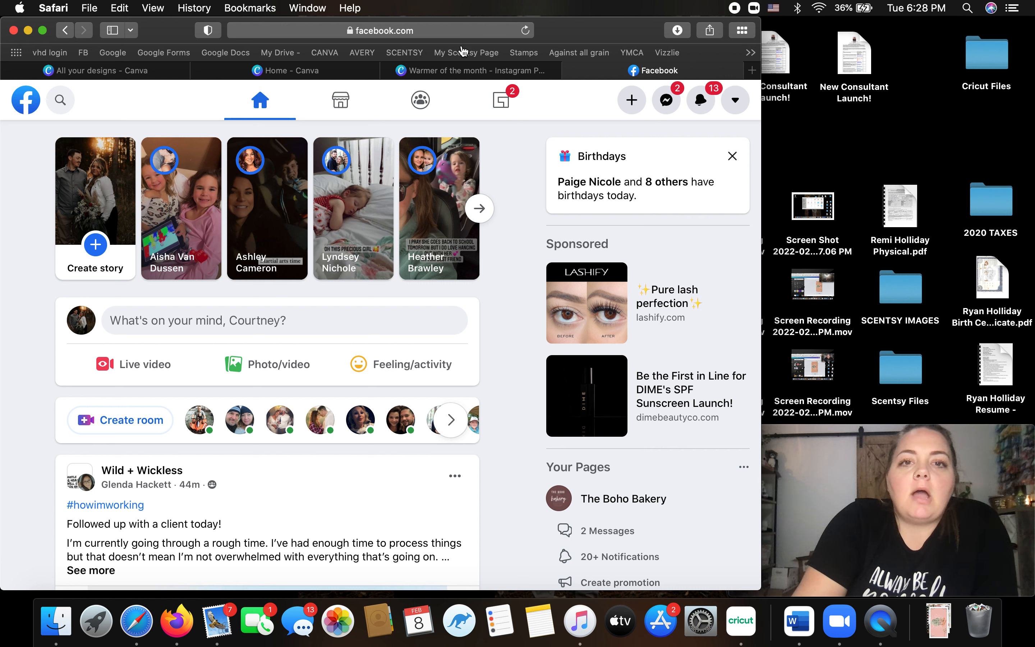
left_click(460, 53)
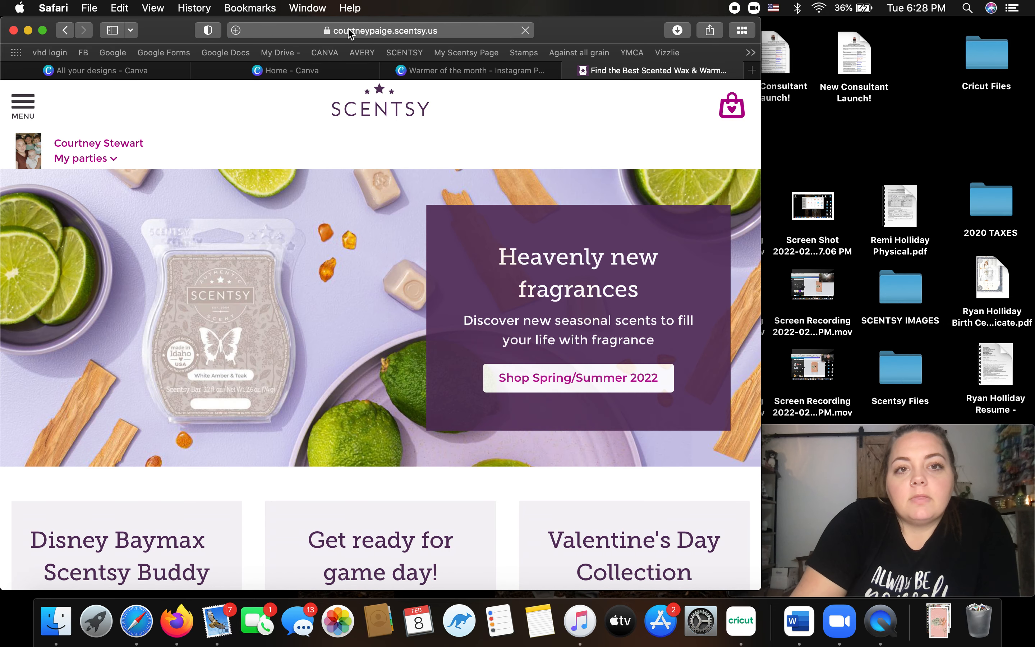
Copy the Scentsy page's full web address and return to the "Warmer of the month" design in Canva.
left_click(348, 28)
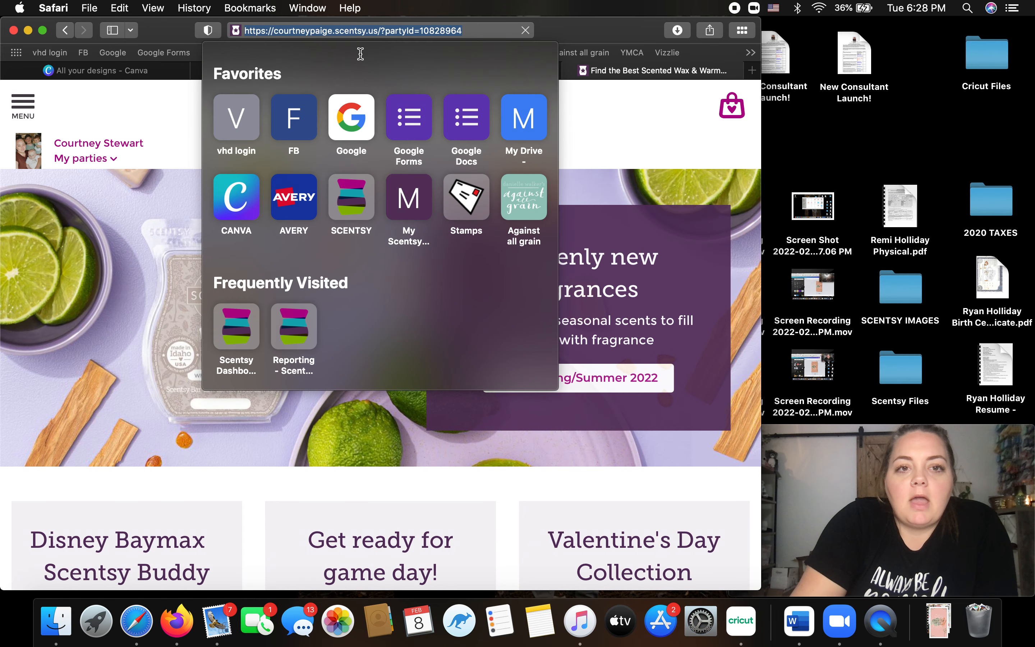
right_click(355, 29)
left_click(364, 47)
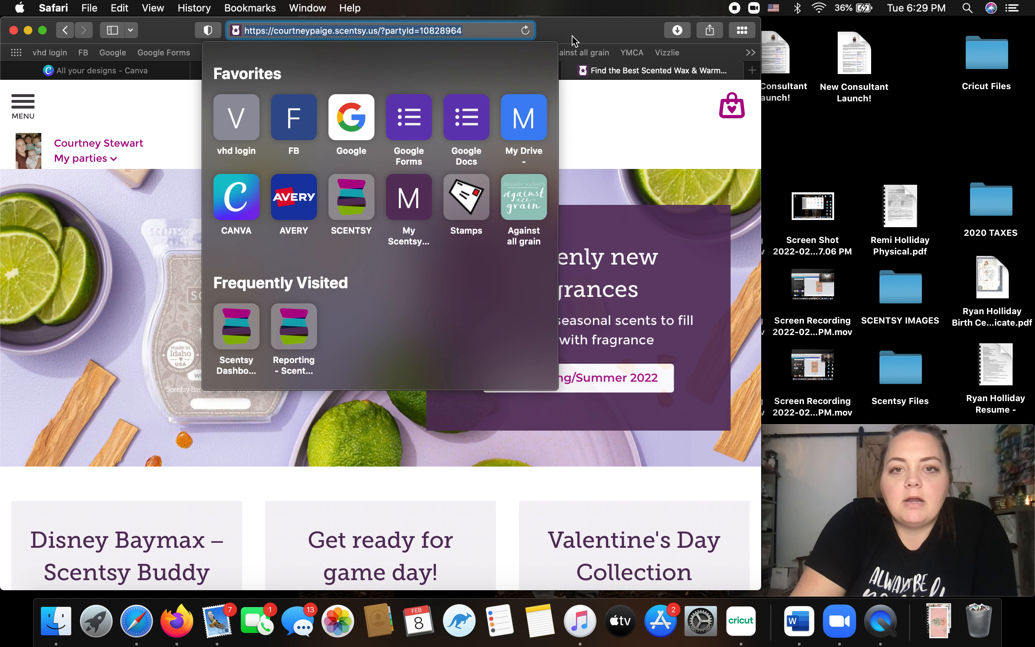
left_click(480, 34)
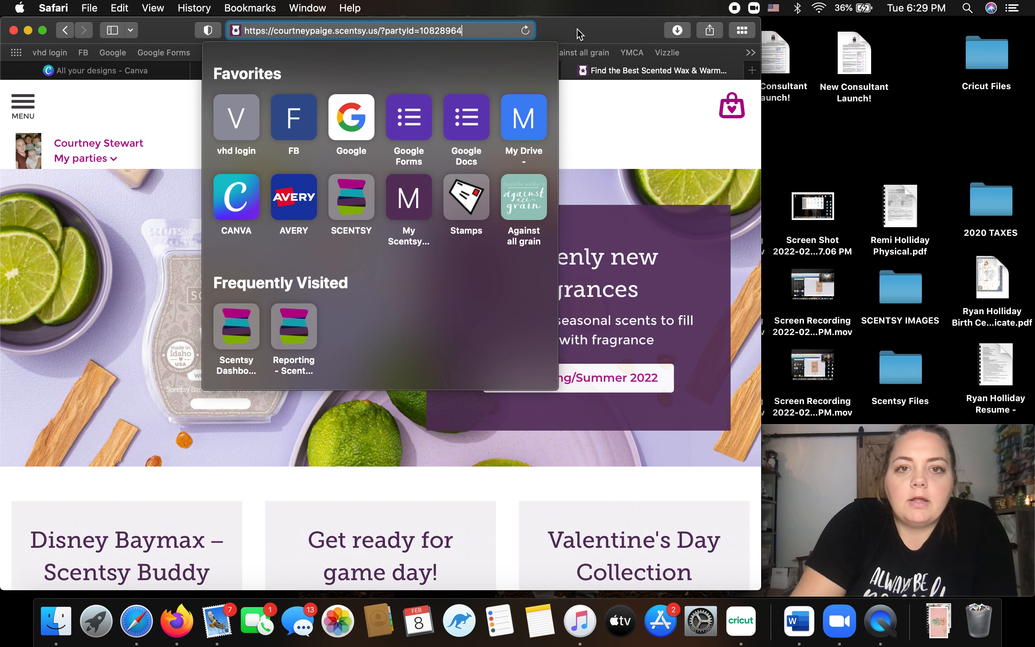
left_click(608, 71)
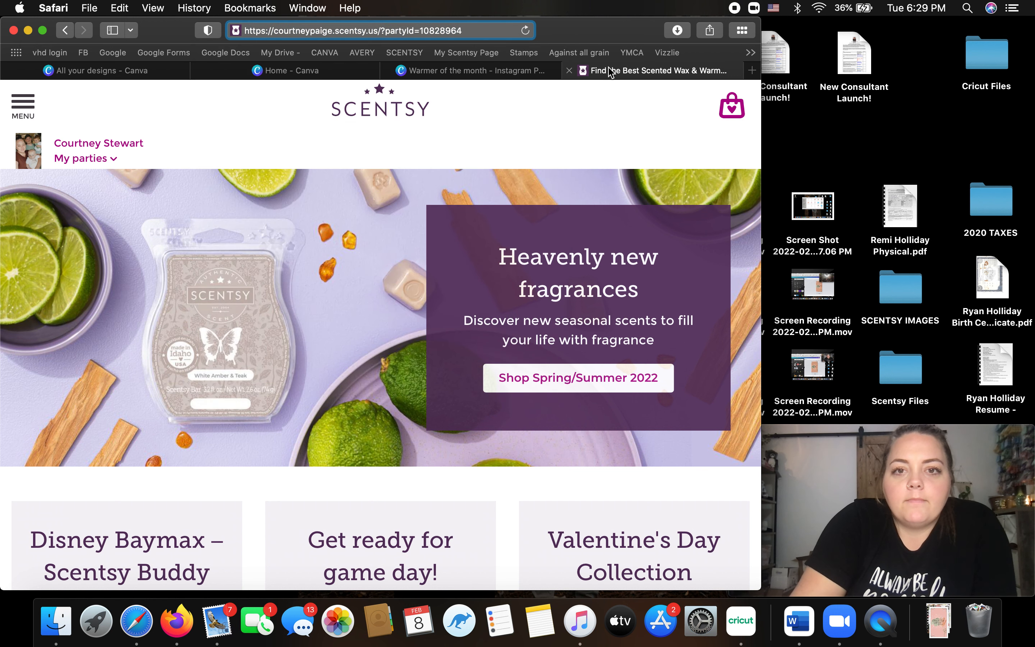
left_click(486, 71)
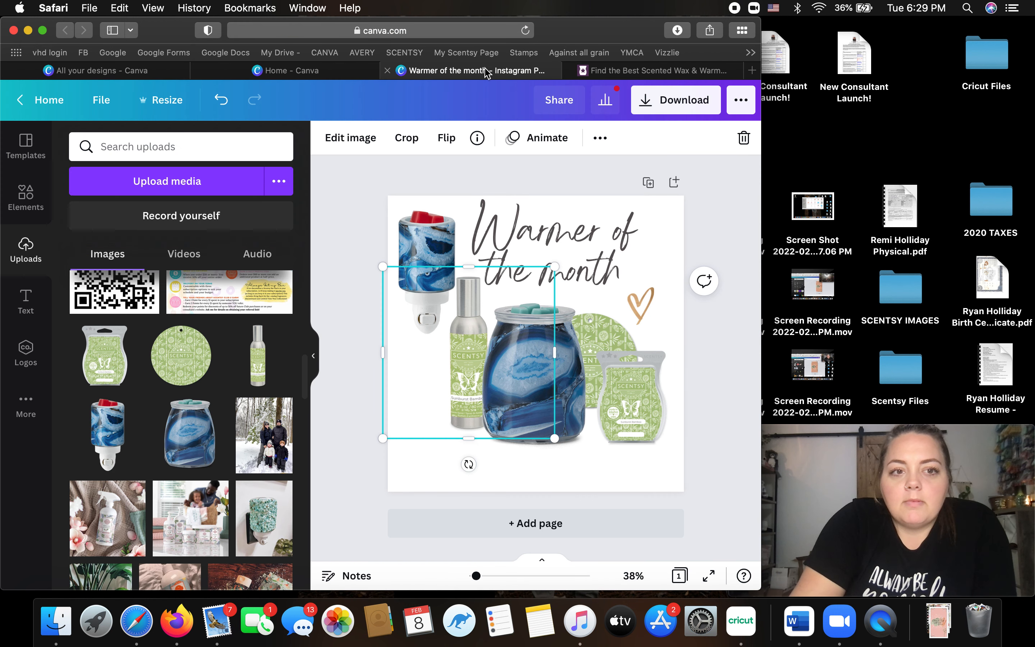
Generate a QR code from the copied Scentsy address and place it, shrunk, in the page's lower-left corner.
left_click(26, 407)
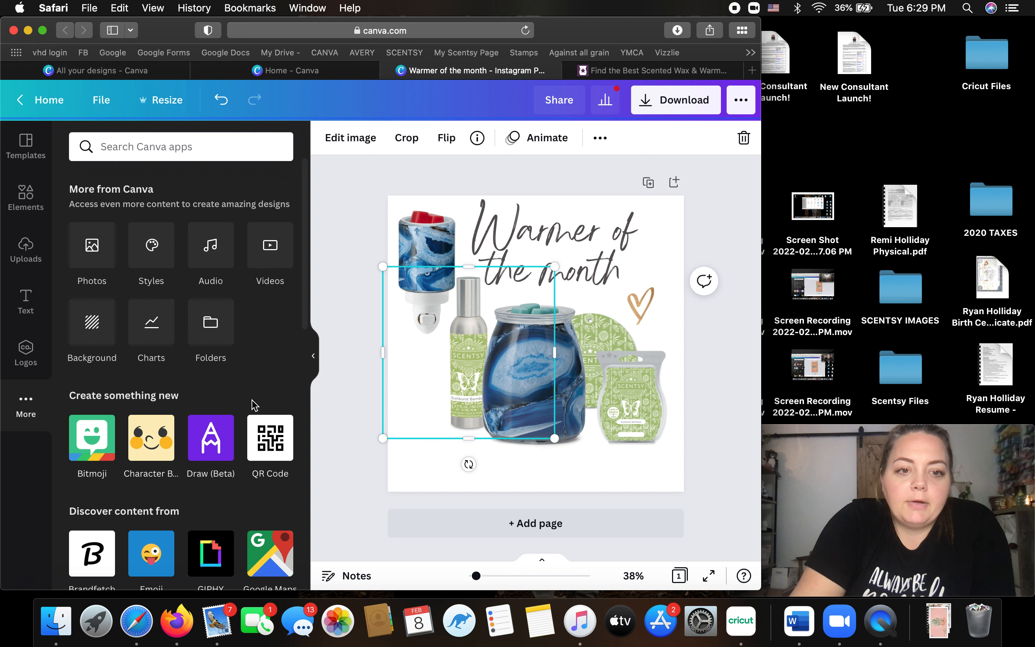
left_click(266, 437)
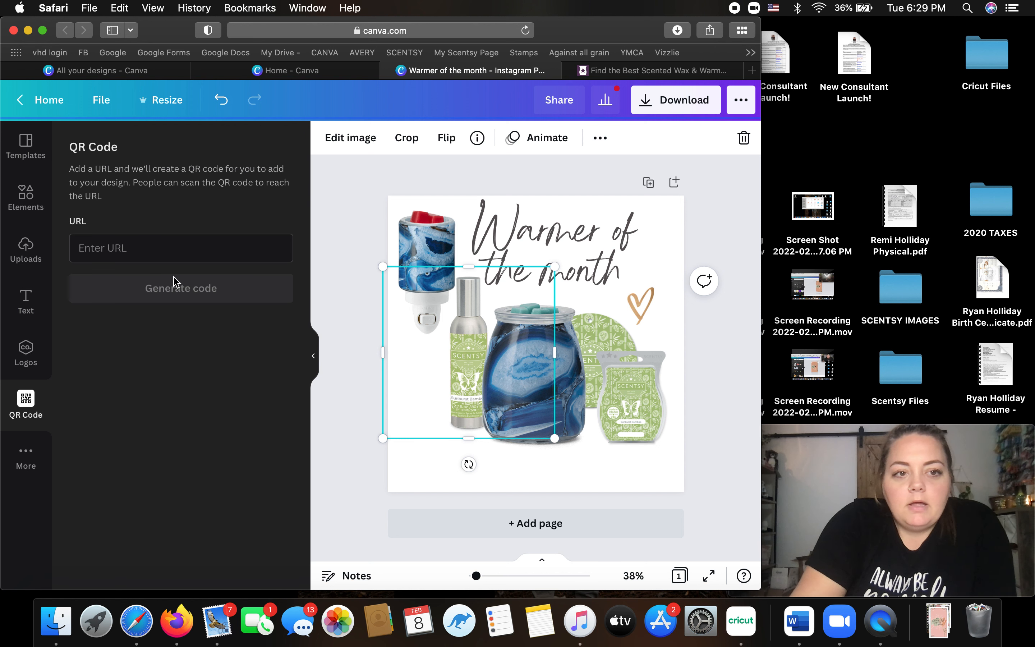
left_click(162, 242)
right_click(155, 256)
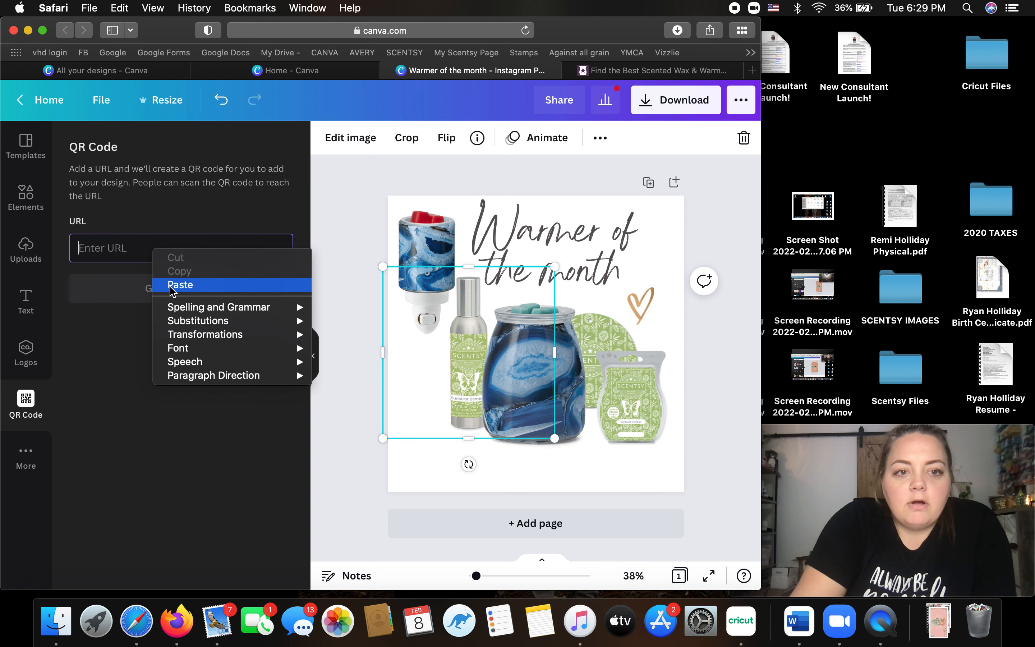
left_click(175, 282)
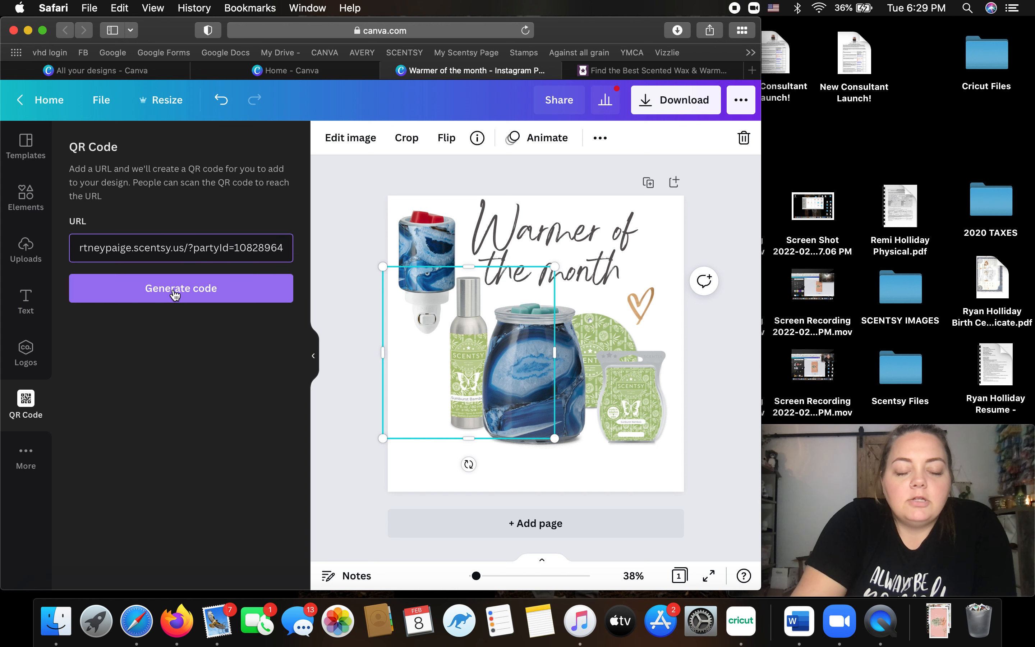
left_click(176, 293)
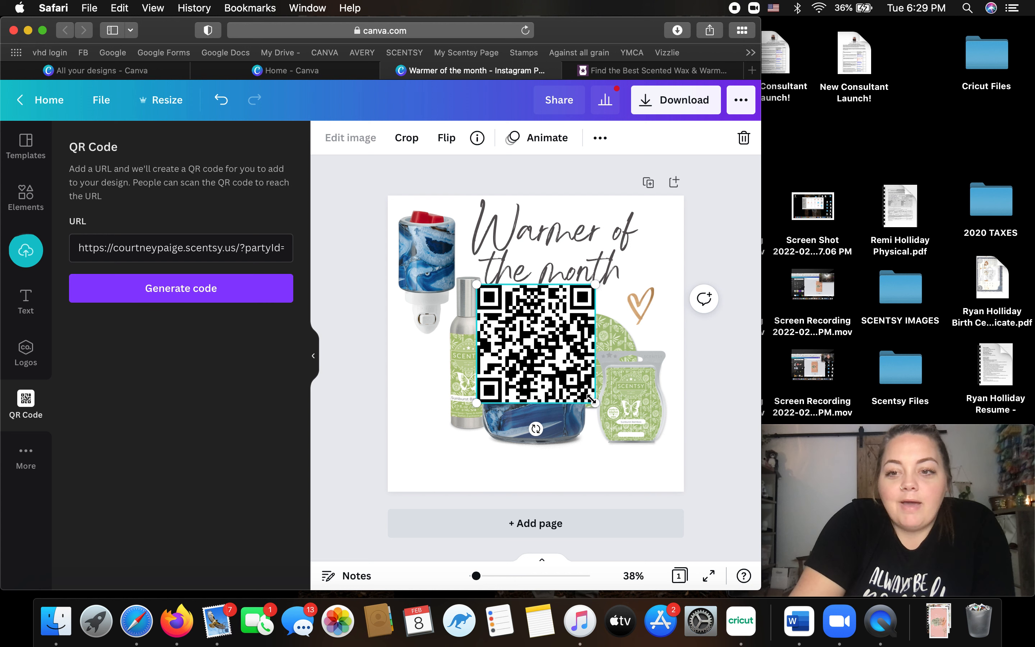
mouse_move(592, 400)
left_mouse_down()
mouse_move(542, 351)
mouse_move(512, 346)
mouse_move(466, 427)
mouse_move(441, 438)
left_mouse_up()
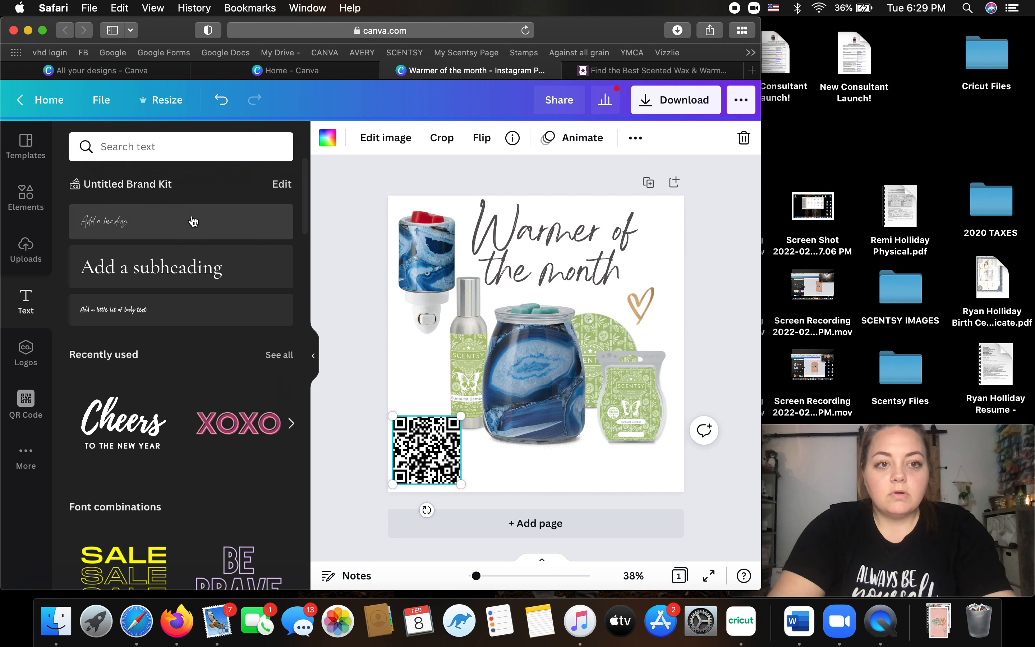
Add a heading reading "order here", scaled to font size 25.1, beside the lower part of the QR code.
left_click(193, 220)
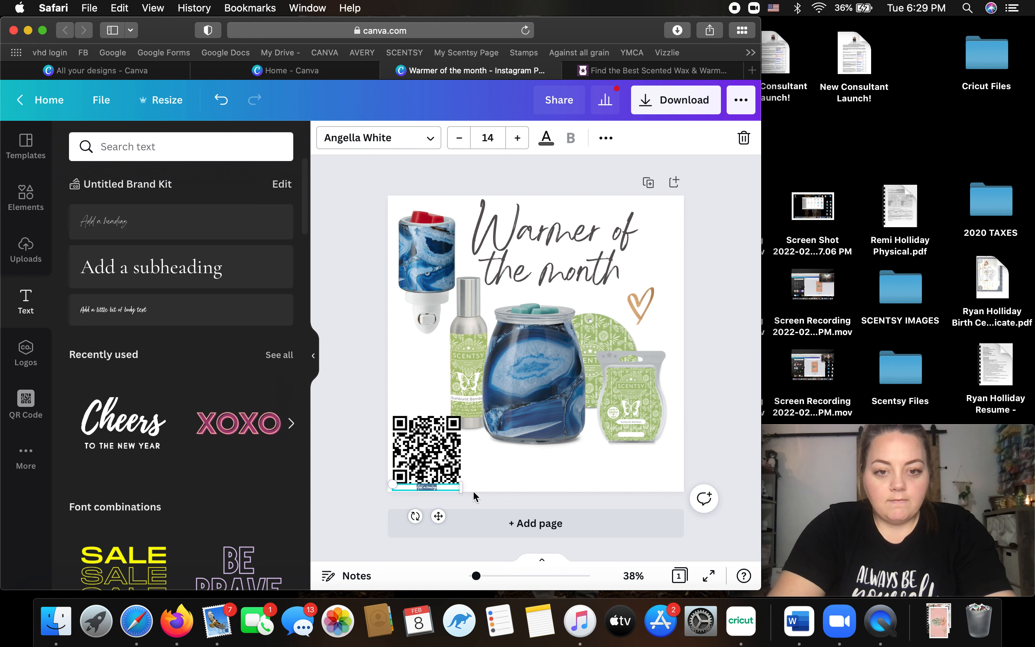
left_click_drag(464, 492, 516, 490)
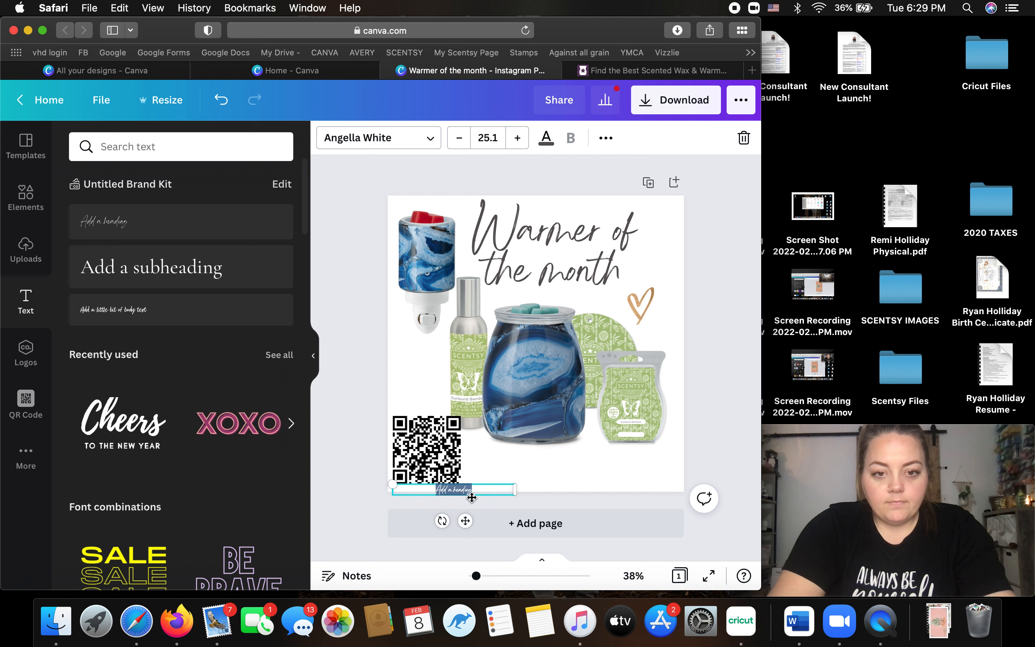
left_click_drag(465, 521, 502, 501)
type("order here")
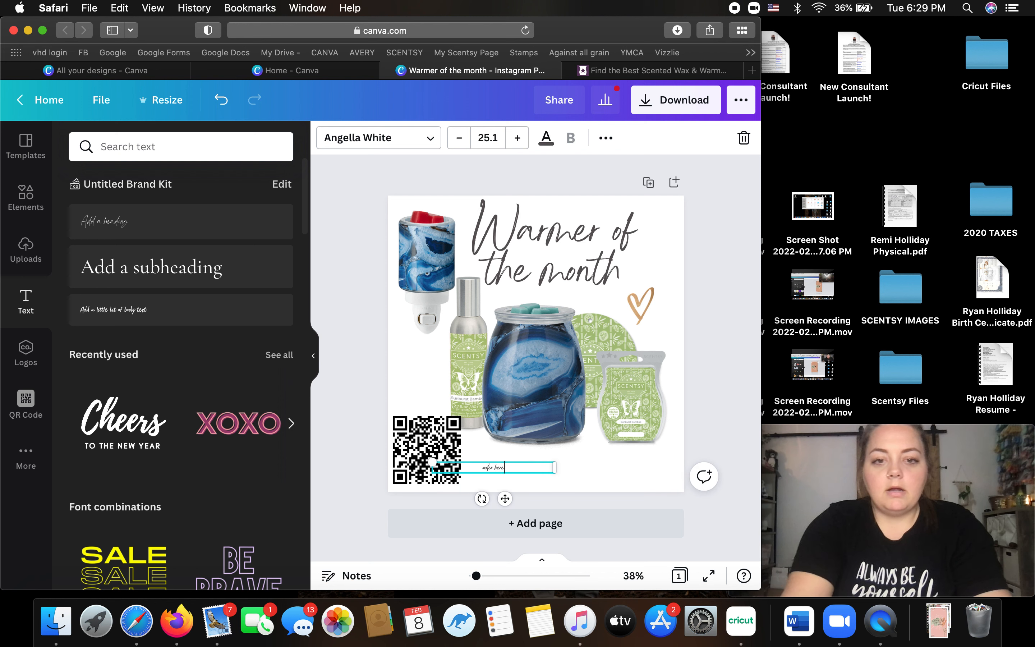
Increase the "order here" text's font size to 42.1.
left_click(517, 139)
left_click(517, 140)
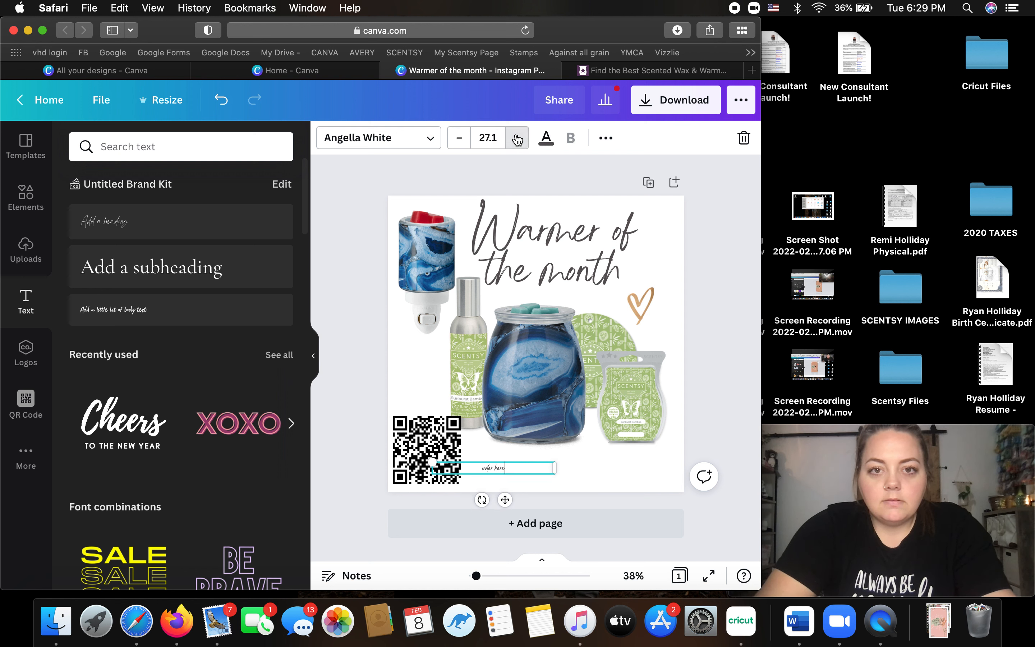
left_click(517, 139)
left_click(517, 140)
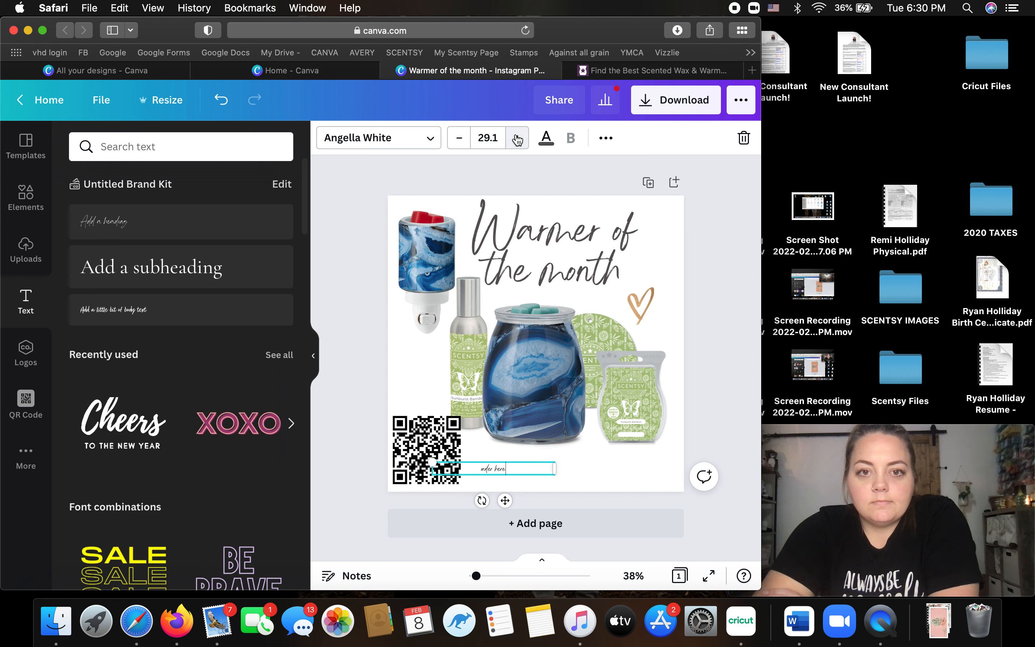
left_click(517, 140)
left_click(517, 140)
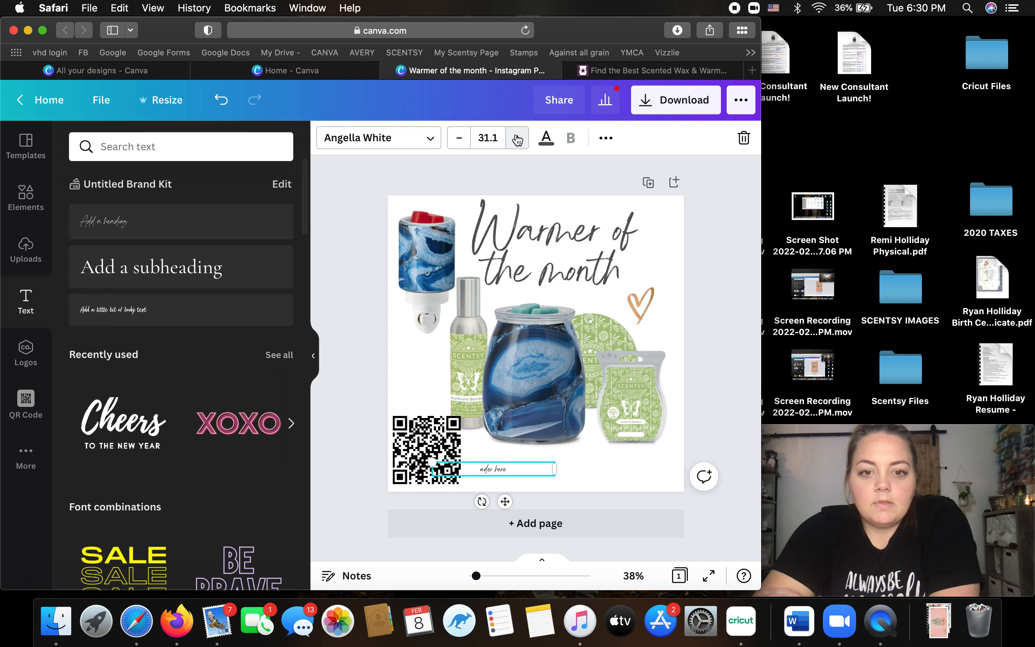
left_click(518, 140)
left_click(518, 140)
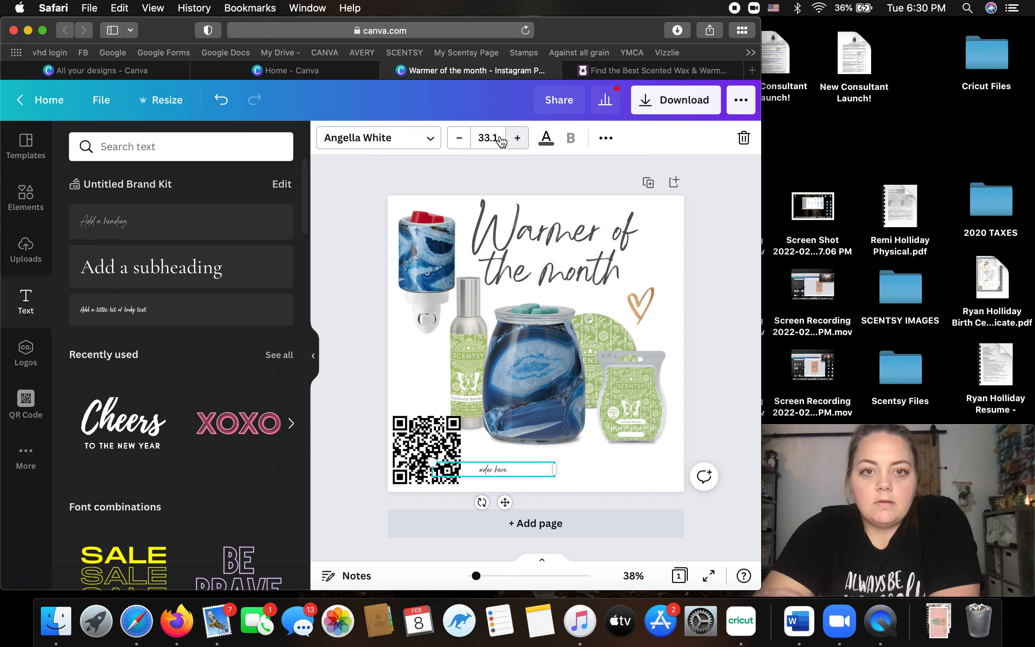
left_click(509, 140)
left_click(511, 139)
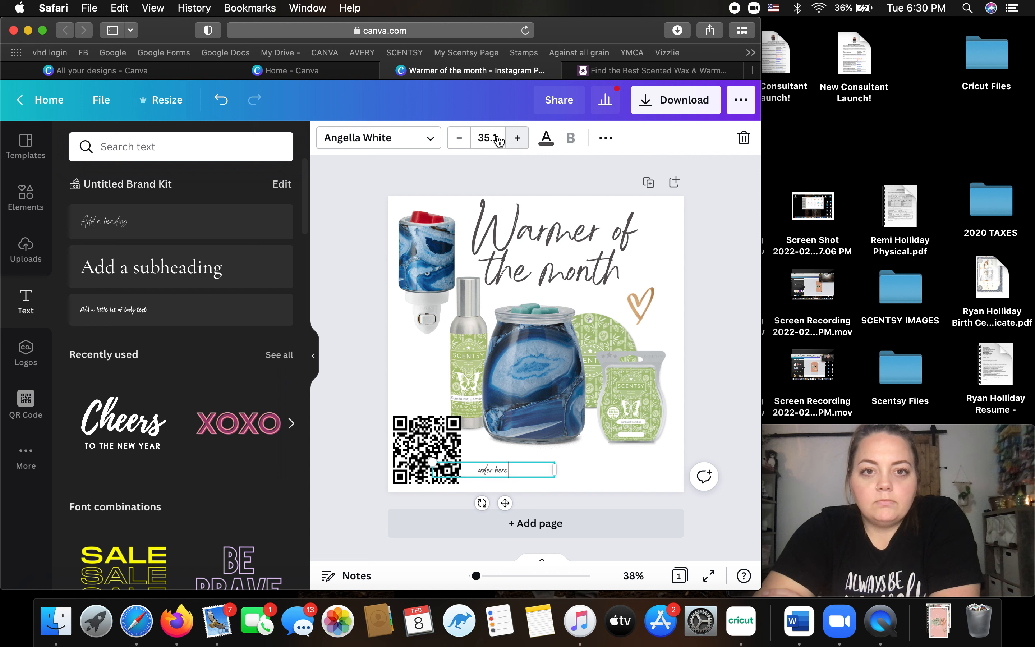
left_click(517, 137)
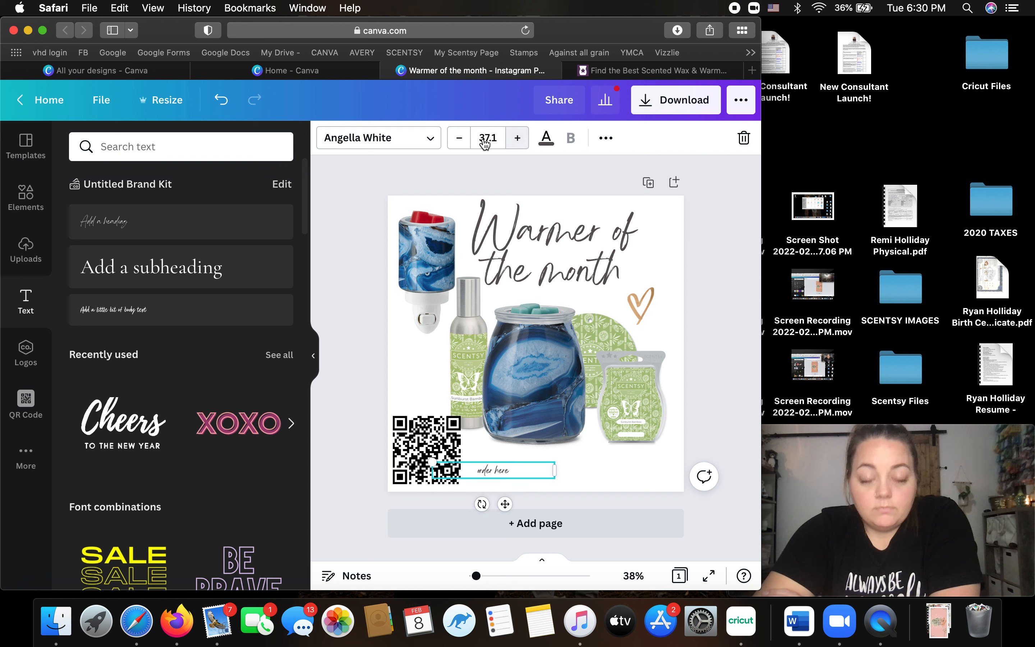
left_click(518, 137)
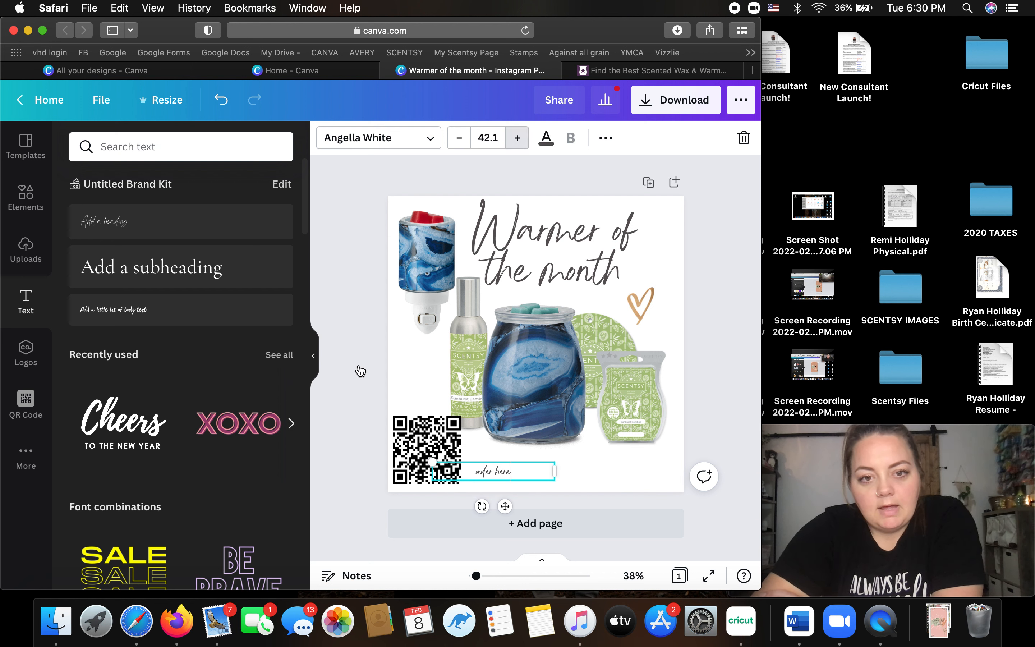
Increase the "order here" text's font size to 51.1.
key("super+shift+period")
key("super+shift+period")
key("super+shift+period")
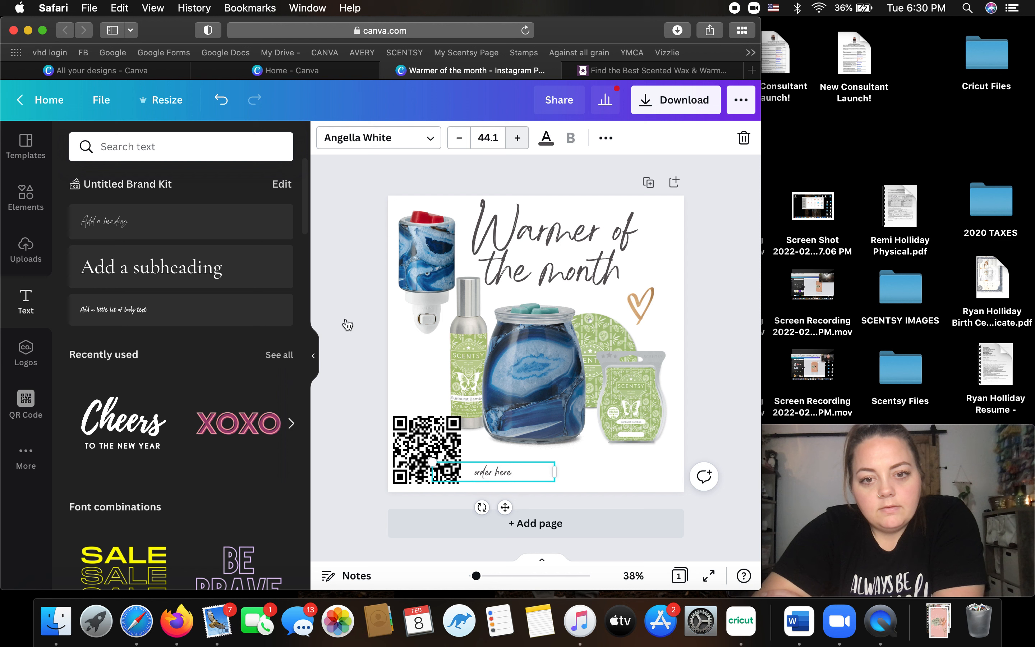
key("super+shift+period")
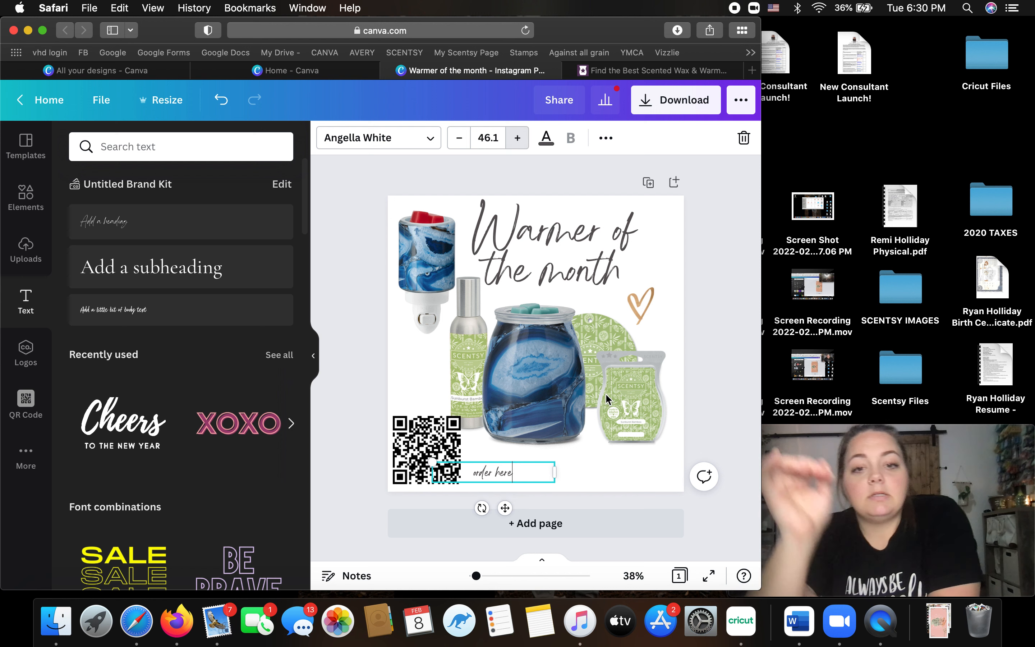
key("super+shift+period")
key("super+shift+period")
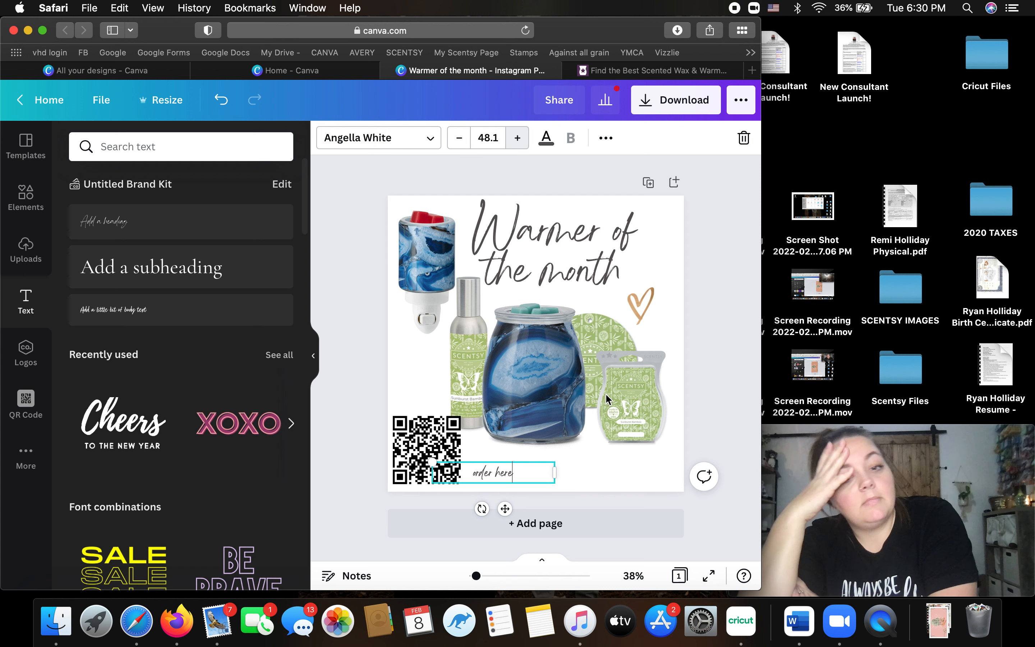
key("super+shift+period")
key("super+shift+period")
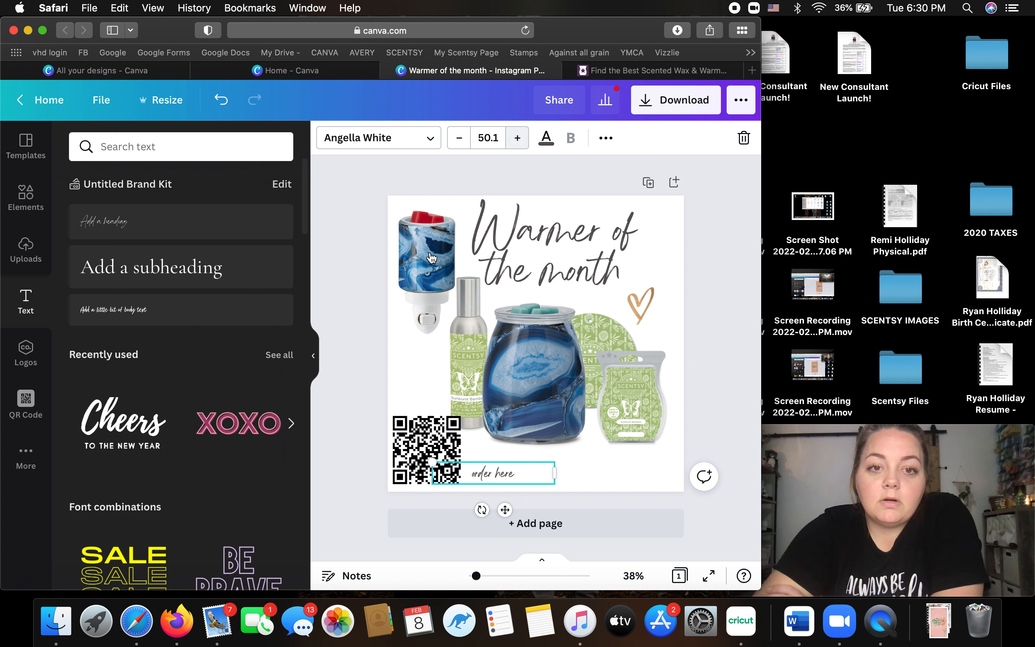
key("super+shift+period")
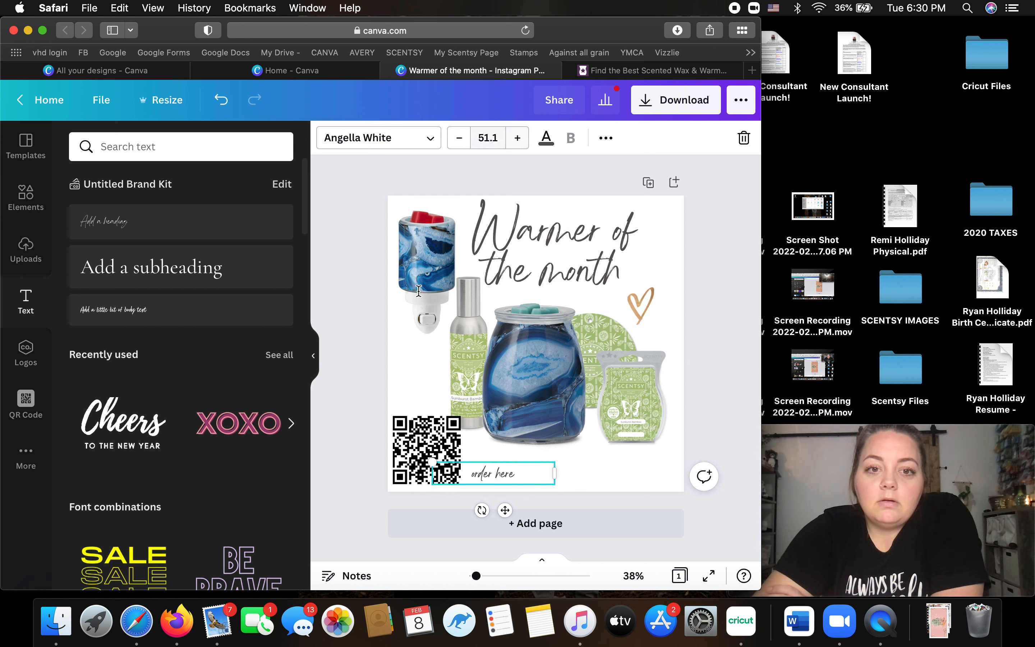
left_click(487, 138)
left_click(339, 381)
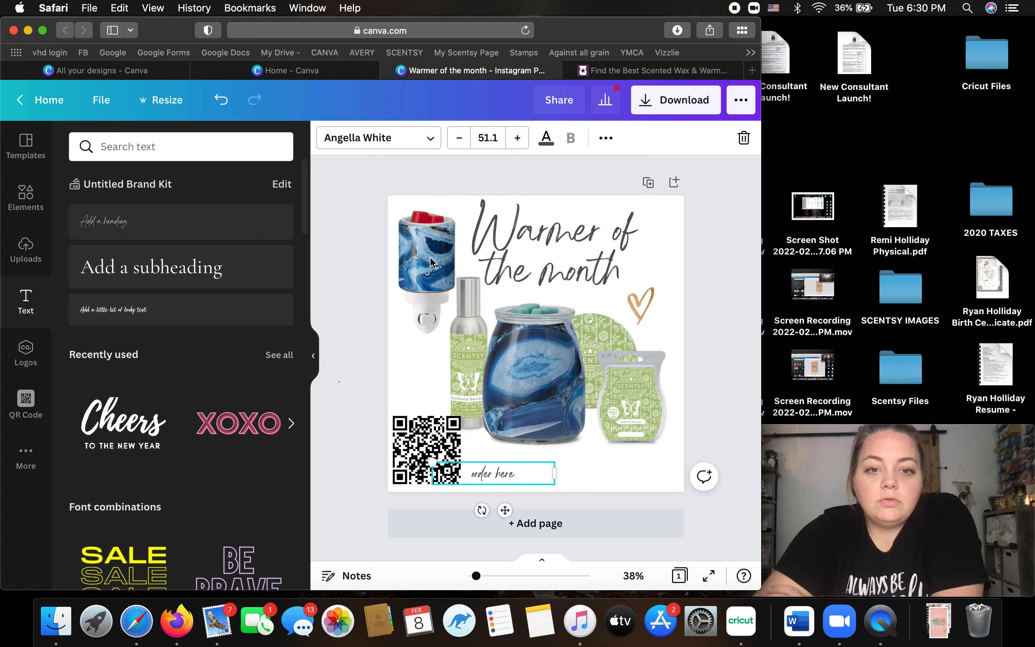
Move the plug-in warmer image down so it sits directly above the QR code, beside the room spray.
left_click(431, 260)
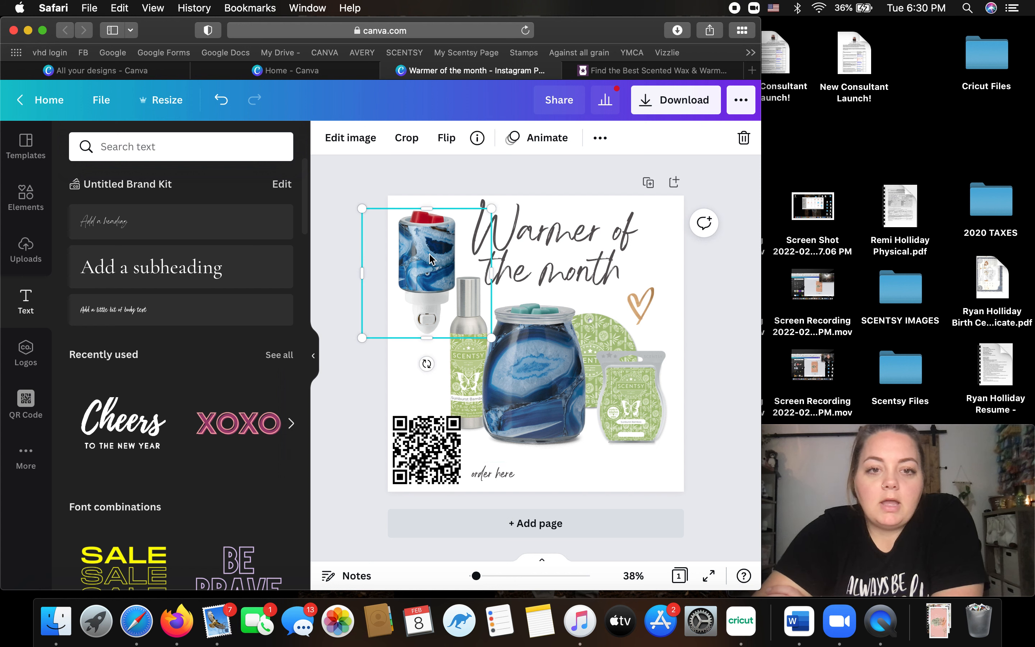
left_click_drag(430, 288, 430, 309)
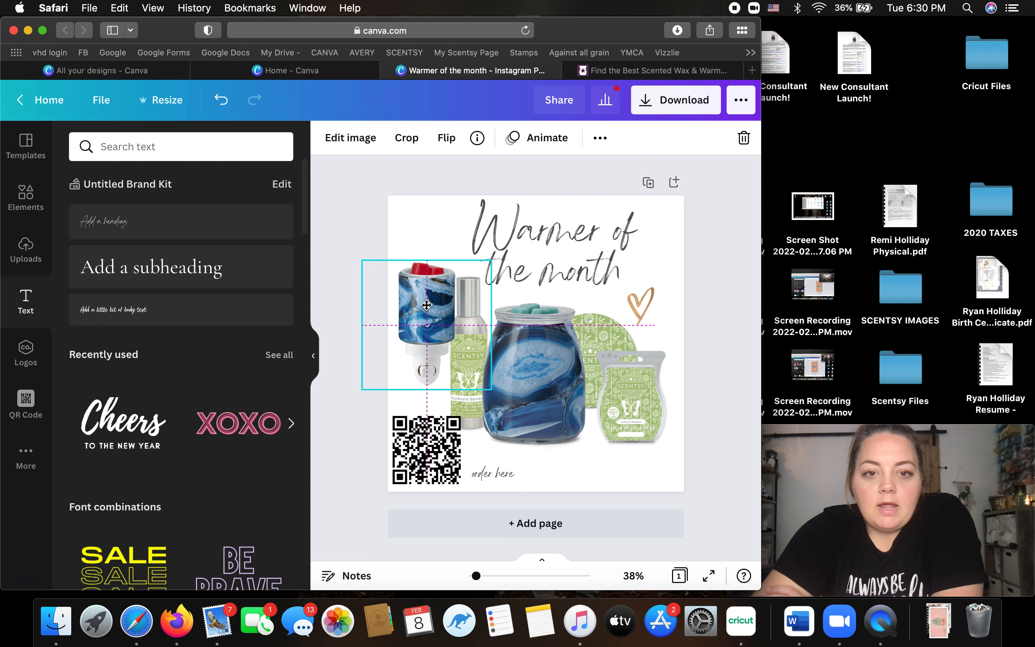
left_click_drag(426, 305, 426, 305)
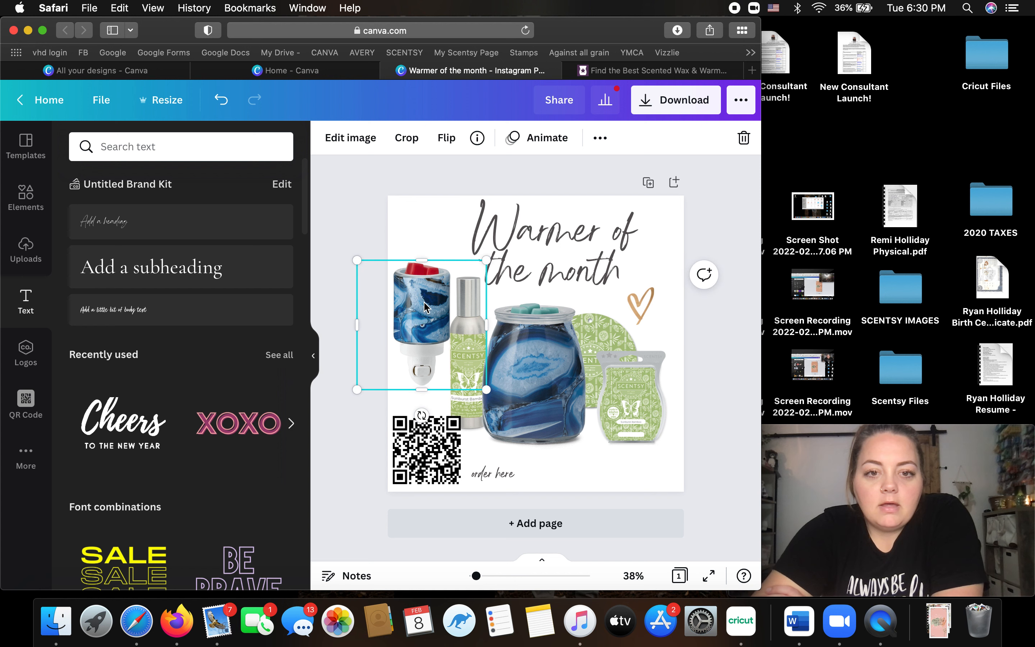
right_click(424, 305)
left_click(480, 368)
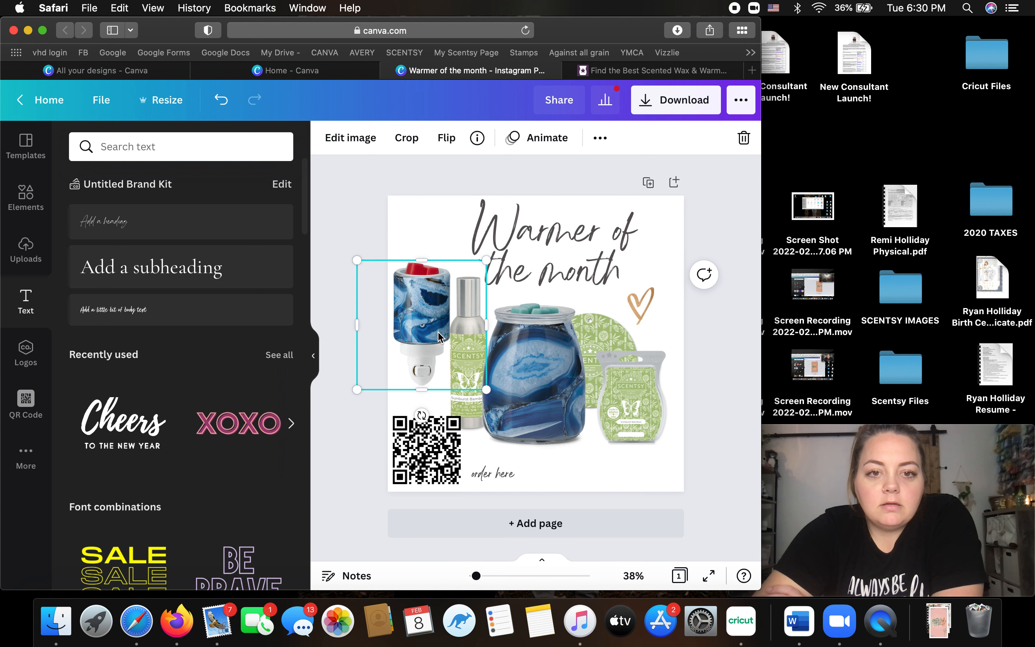
left_click(437, 317)
left_click_drag(436, 317, 425, 320)
left_click(414, 232)
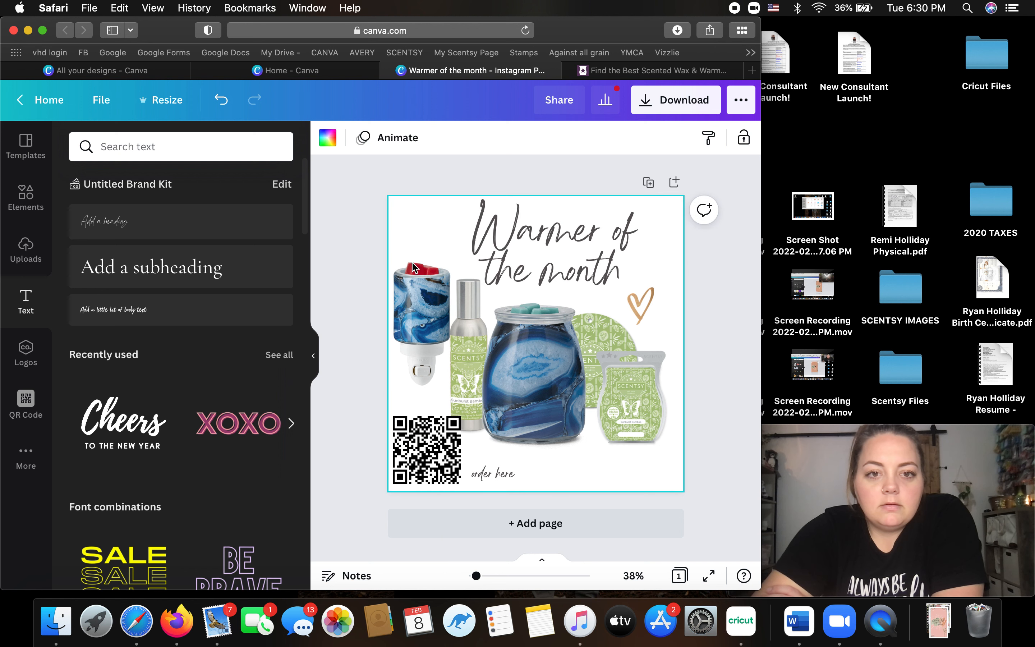
left_click(412, 265)
right_click(431, 315)
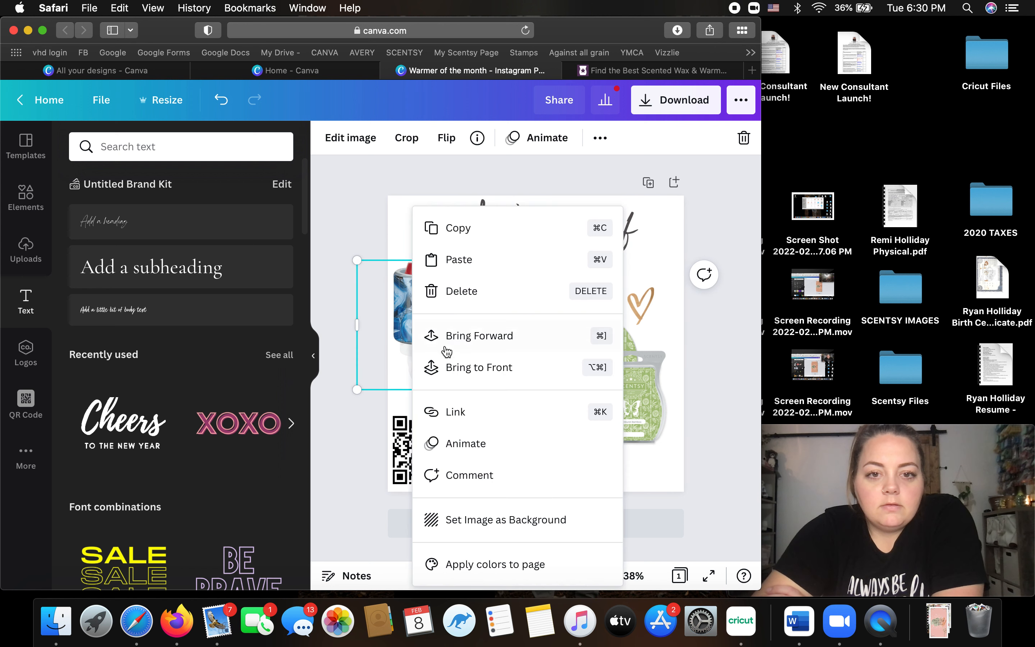
left_click(338, 193)
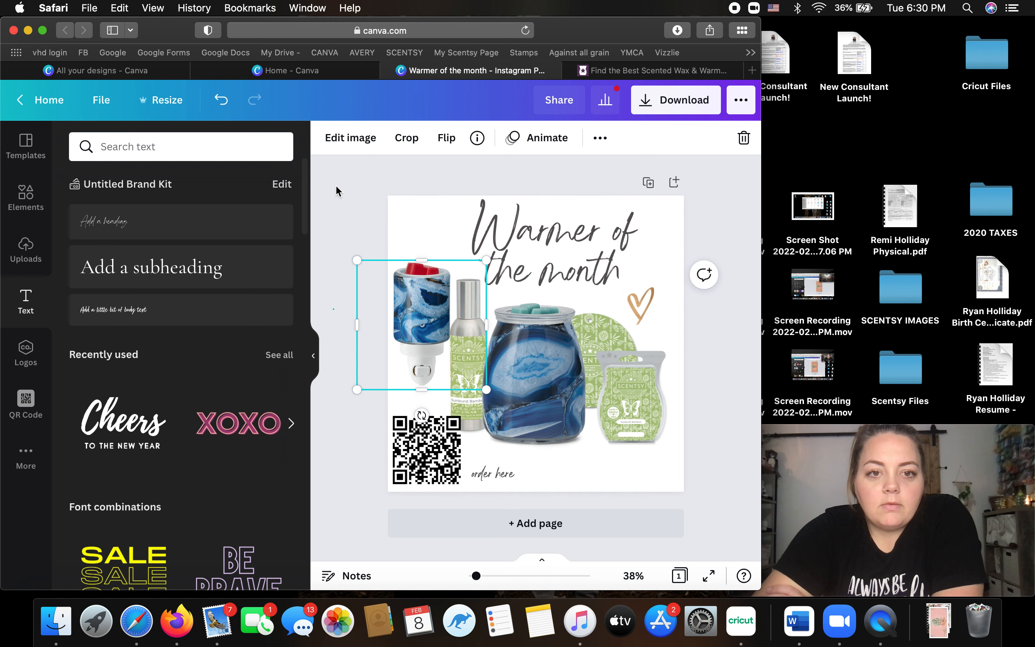
left_click(335, 187)
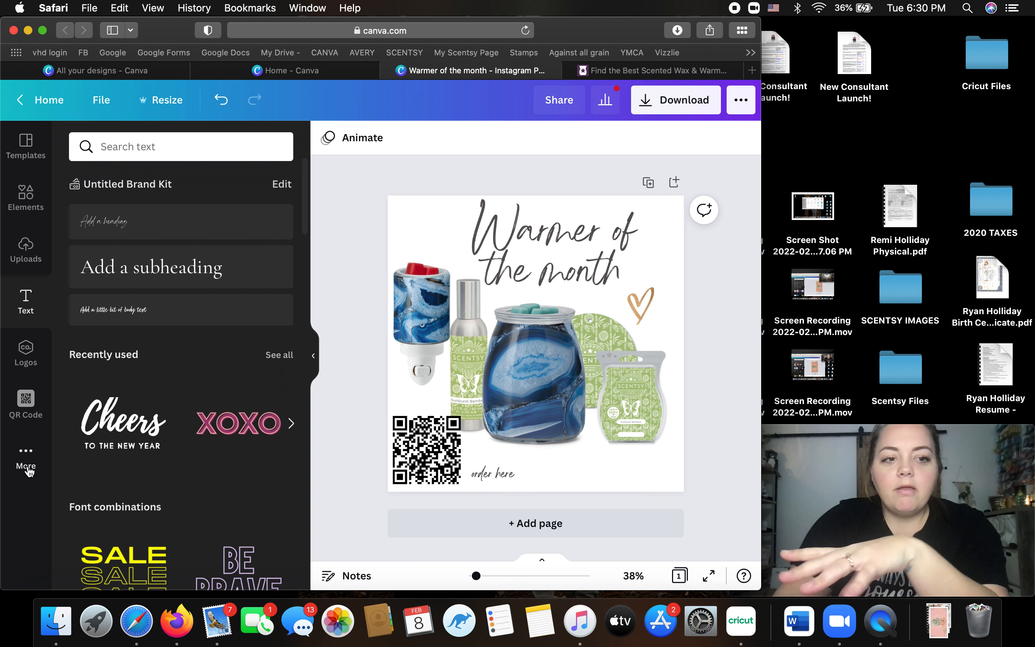
Add the uploaded photo of the family in the snowy woods to the page.
left_click(25, 456)
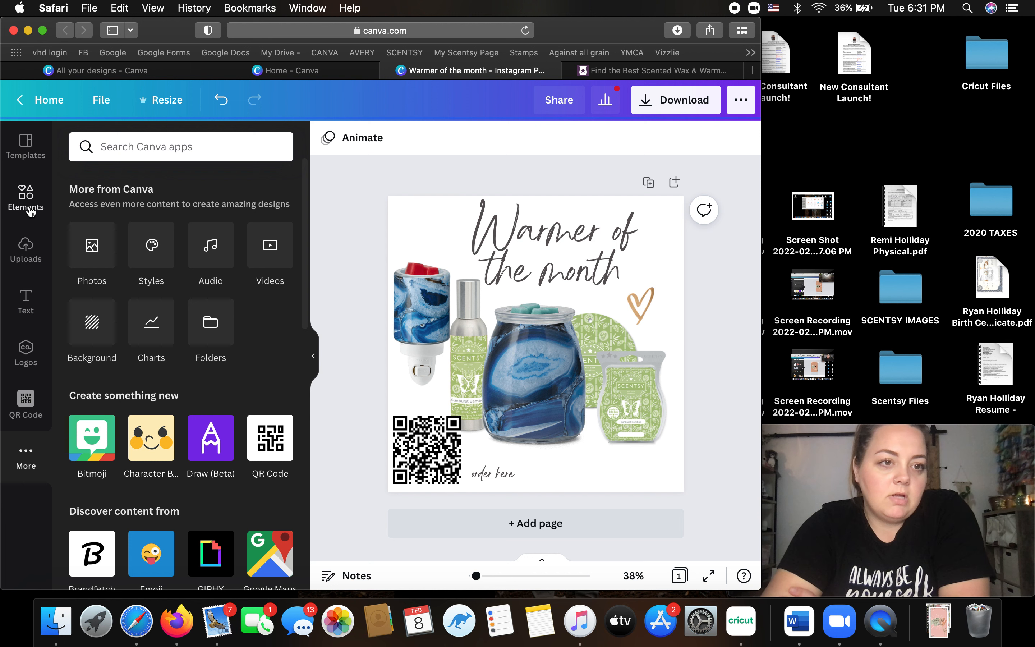
left_click(26, 250)
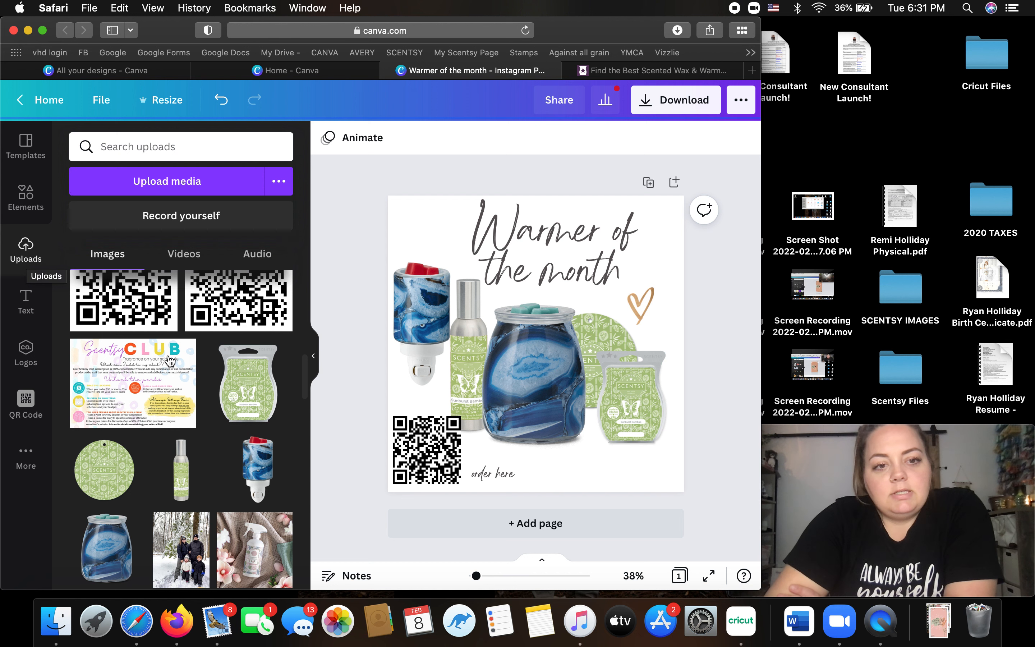
scroll(169, 361, "down", 5)
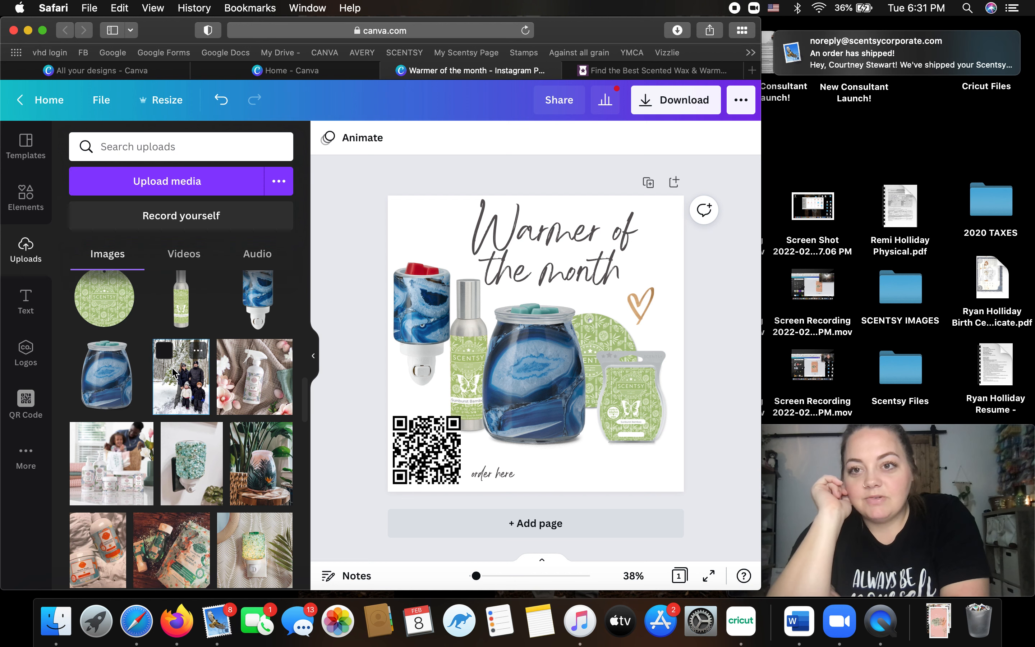
left_click(173, 371)
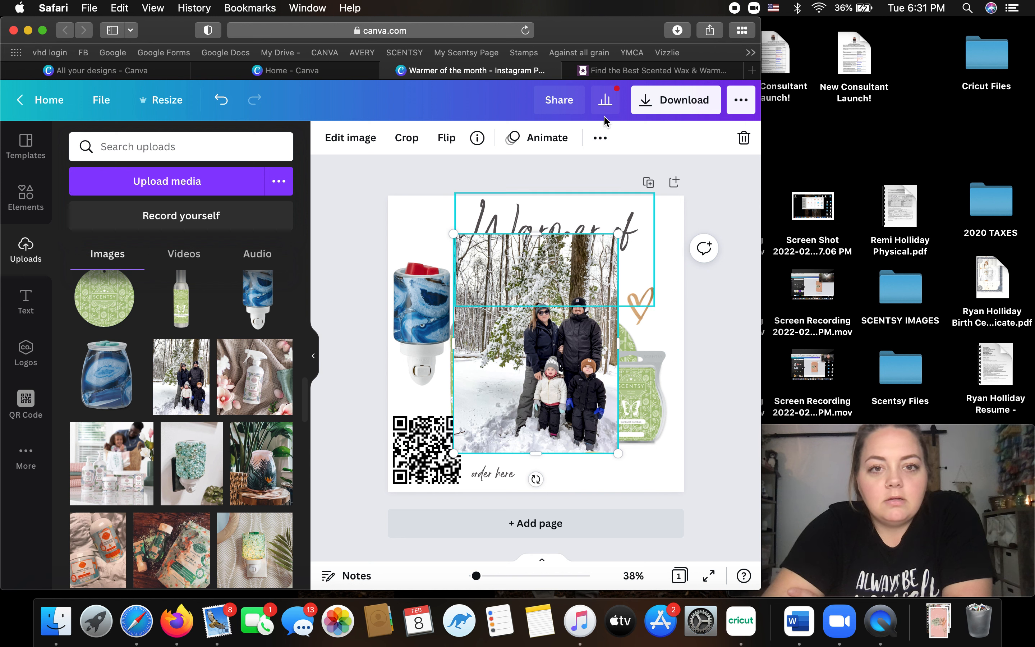
Remove the background from the family photo and move the cutout past the page's lower-right edge.
left_click(600, 139)
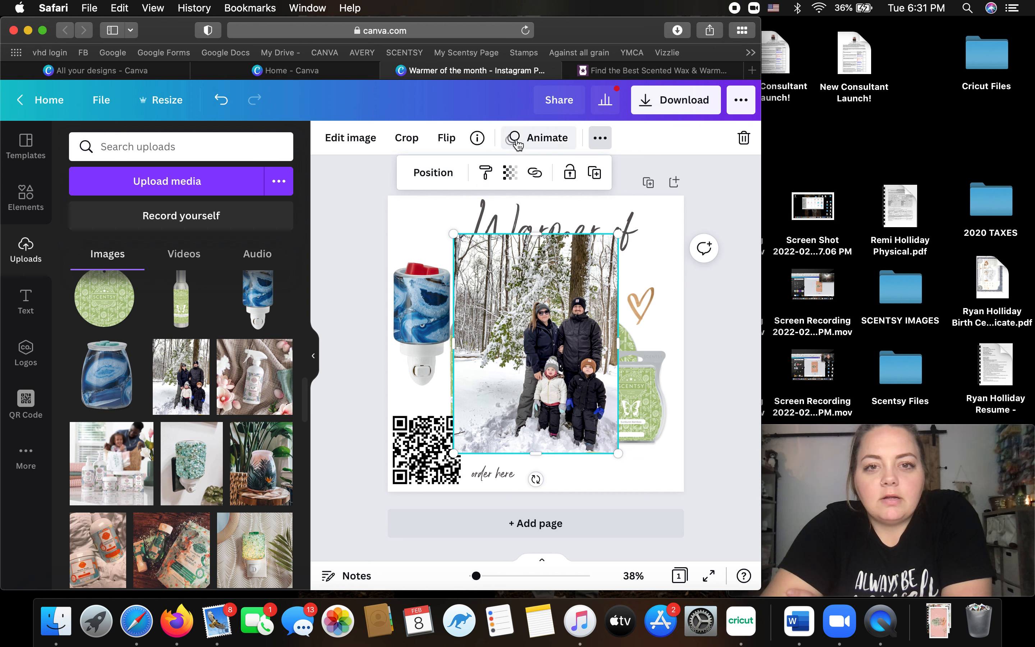
left_click(371, 148)
left_click(371, 148)
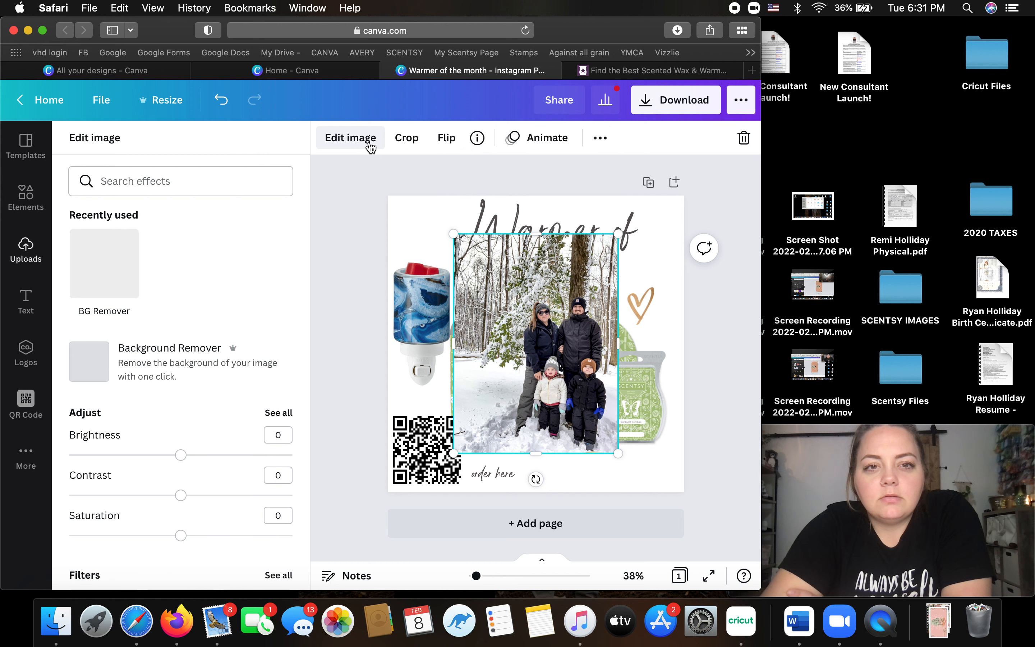
left_click(122, 292)
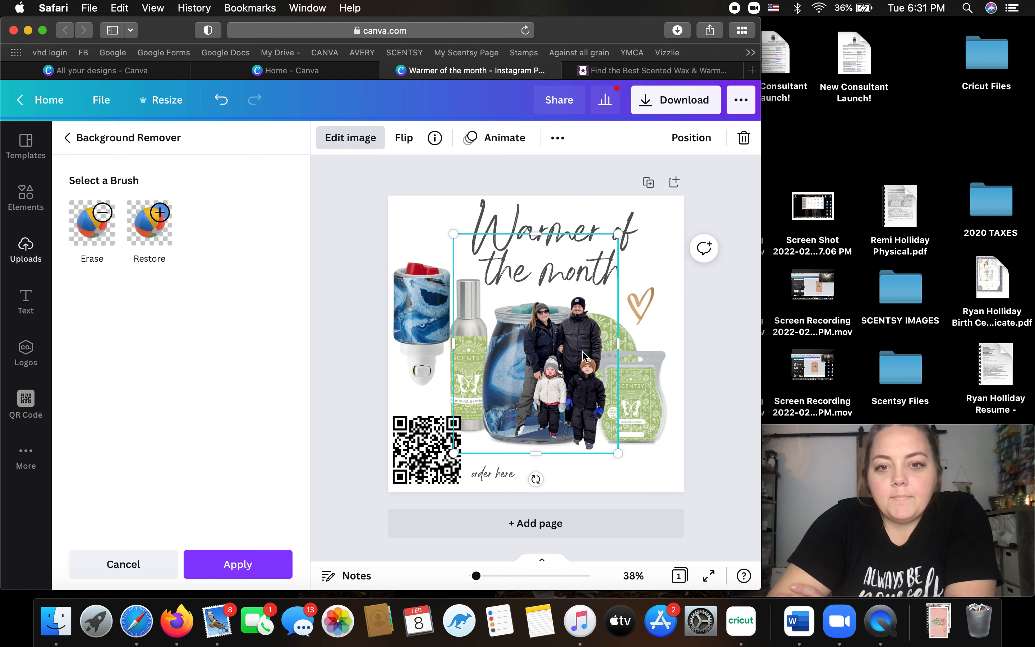
left_click_drag(603, 409, 654, 390)
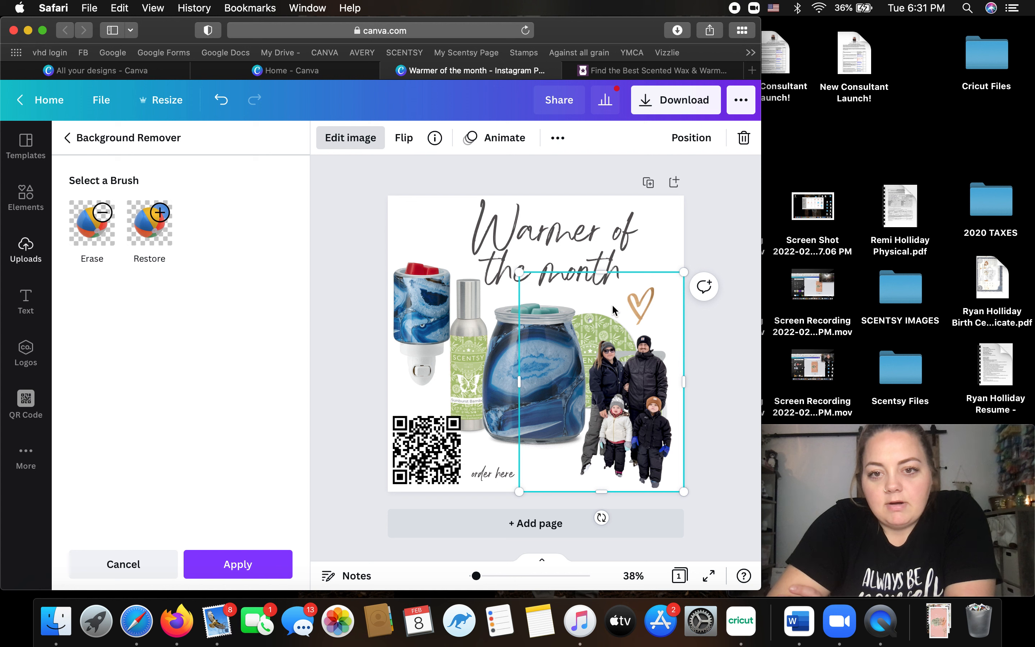
left_click_drag(670, 321, 702, 355)
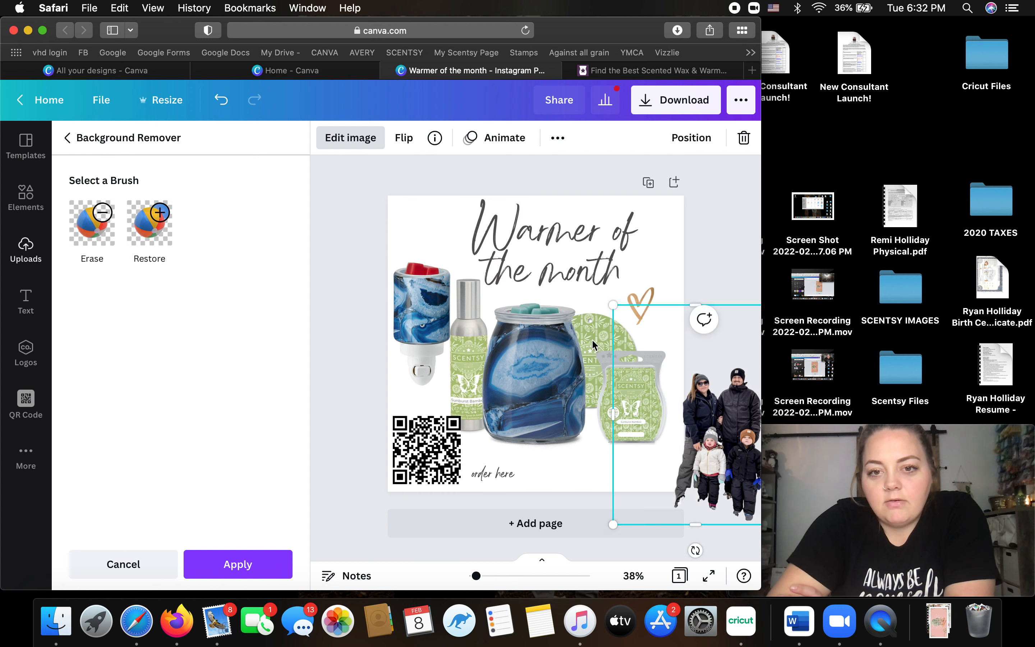
left_click(592, 343)
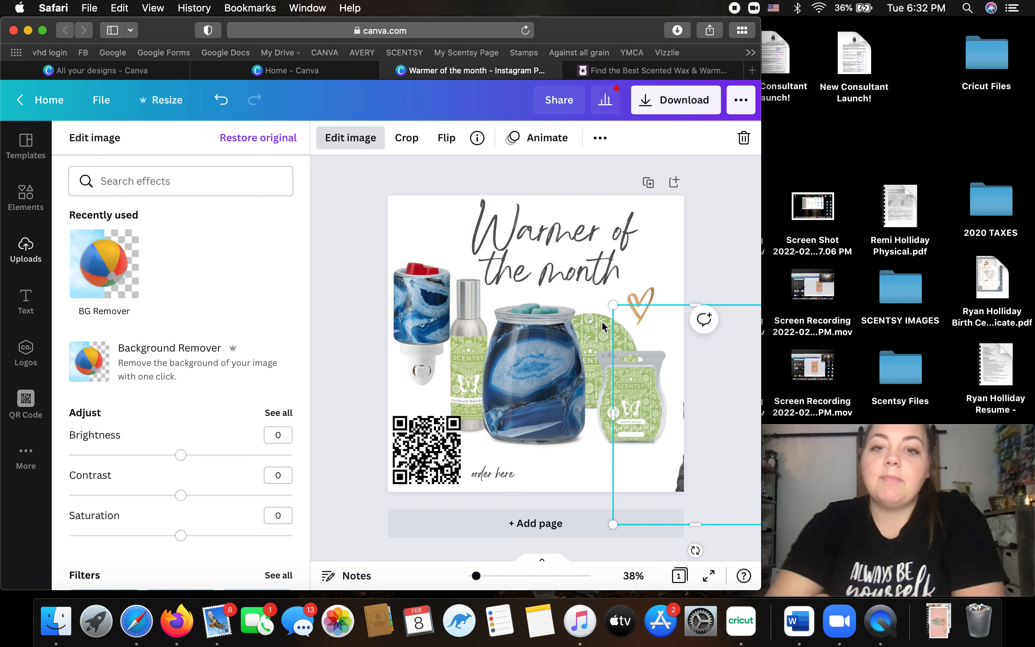
Move the family cutout back onto the page, enlarge it, and place it in the lower-right corner over the scent products.
left_click(599, 338)
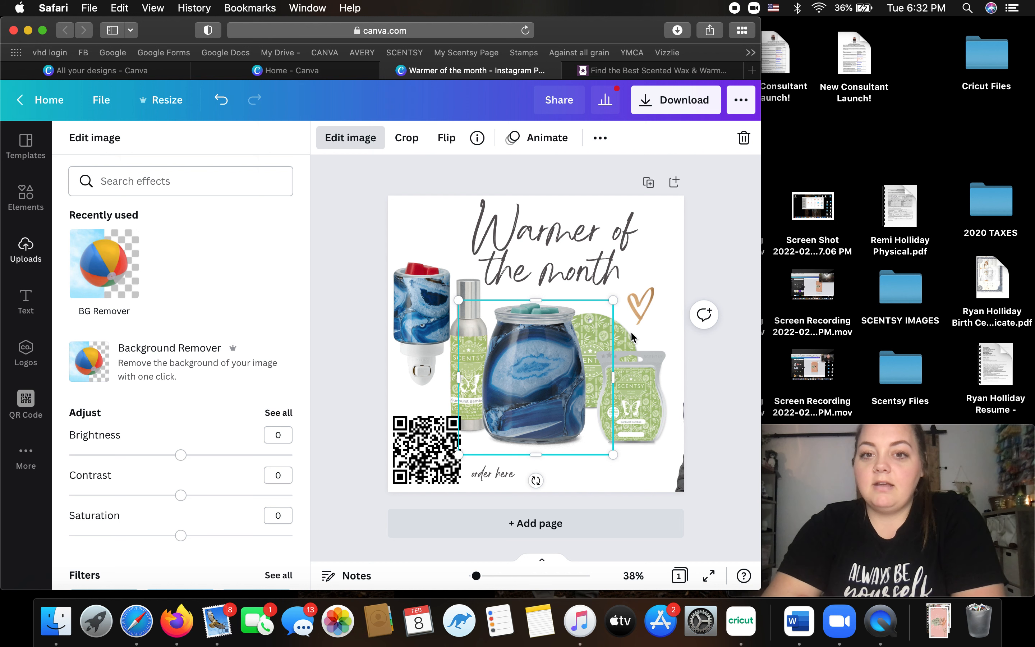
left_click(647, 257)
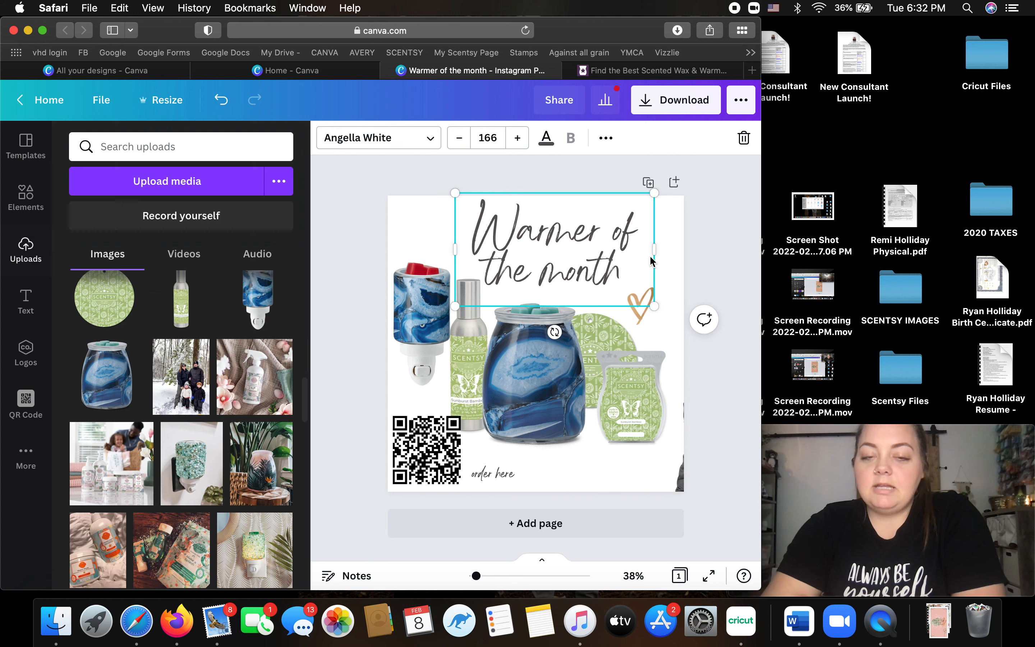
left_click(599, 328)
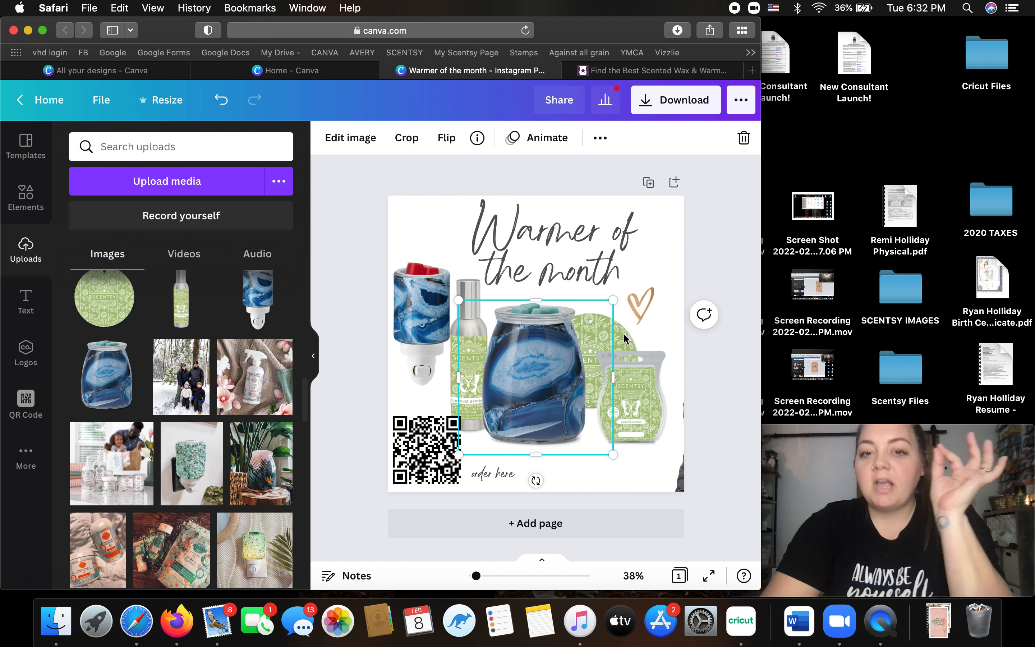
left_click(614, 318)
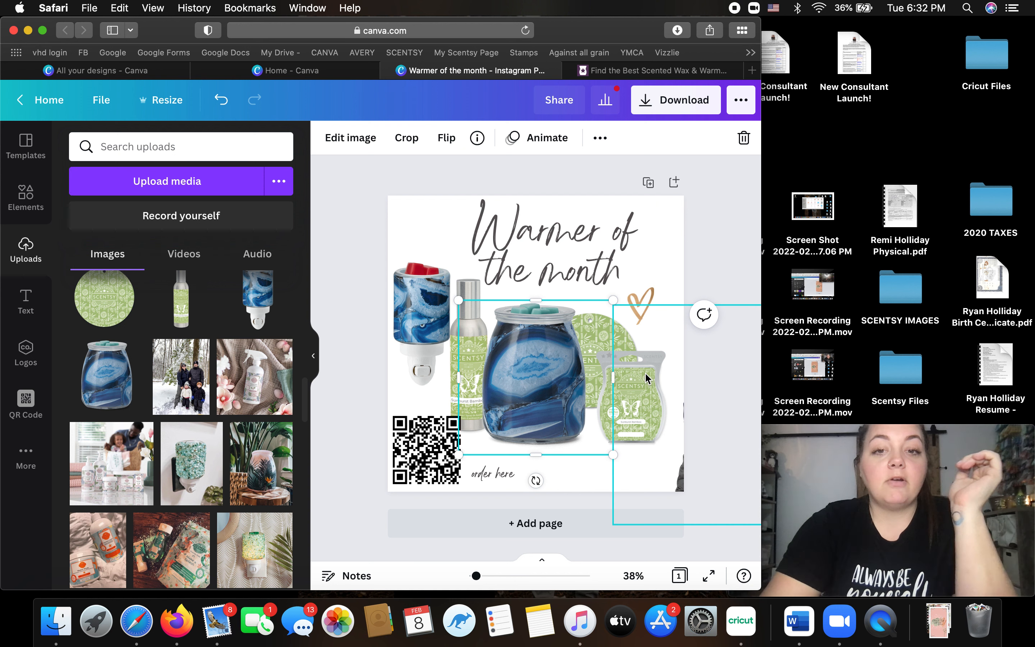
mouse_move(585, 319)
left_mouse_down()
mouse_move(566, 307)
mouse_move(577, 303)
mouse_move(564, 315)
mouse_move(585, 337)
left_mouse_up()
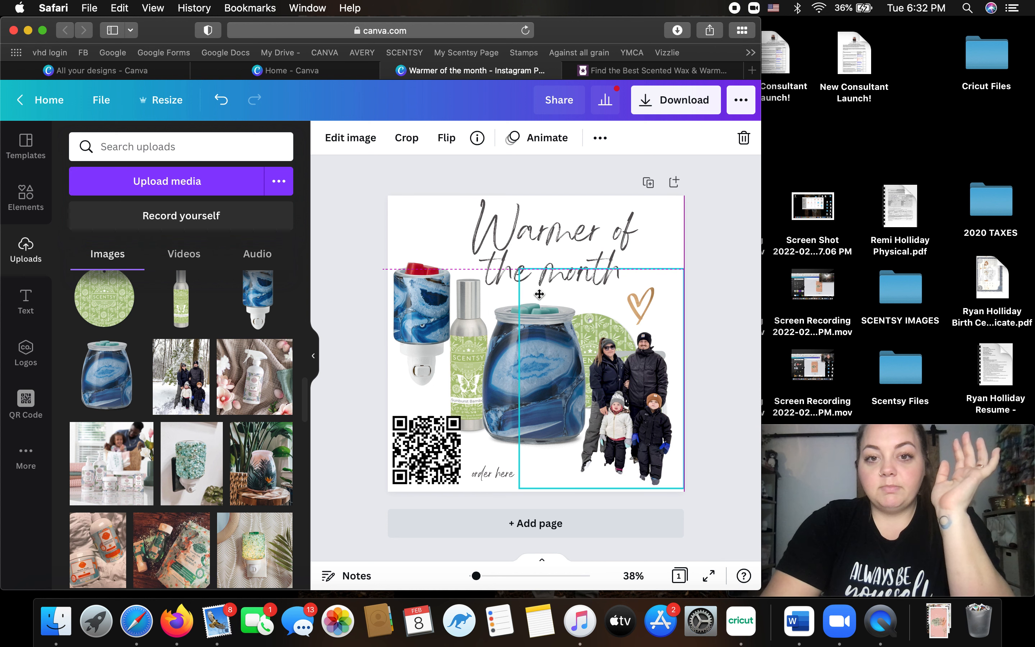
mouse_move(467, 234)
left_mouse_down()
mouse_move(440, 209)
mouse_move(452, 221)
left_mouse_up()
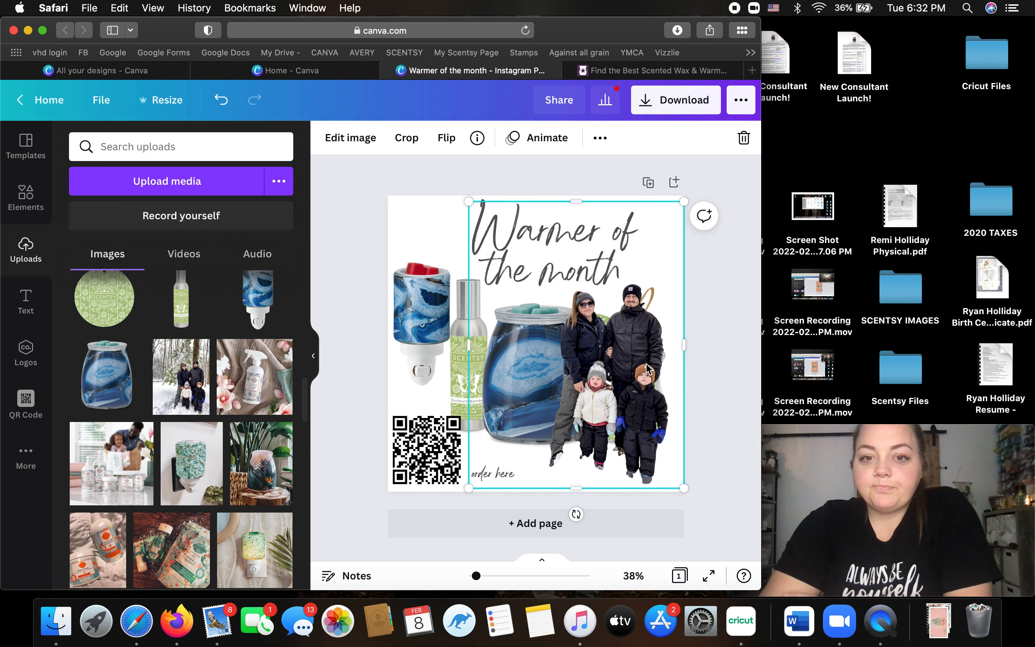
left_click_drag(650, 367, 652, 369)
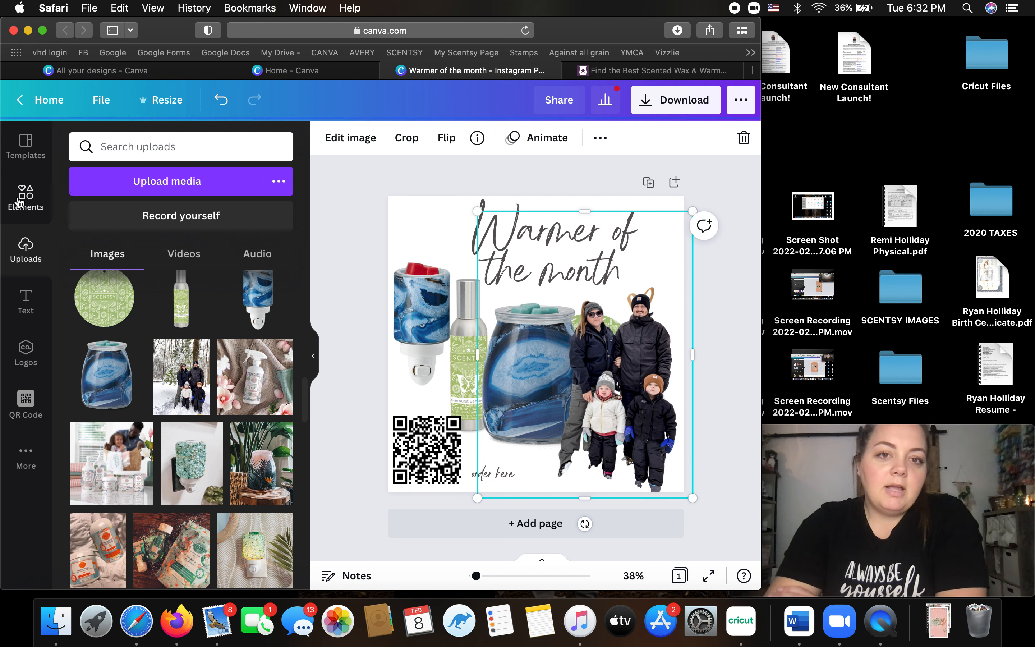
Return to the Canva home page and show the suggested design types for creating a new design.
left_click(24, 154)
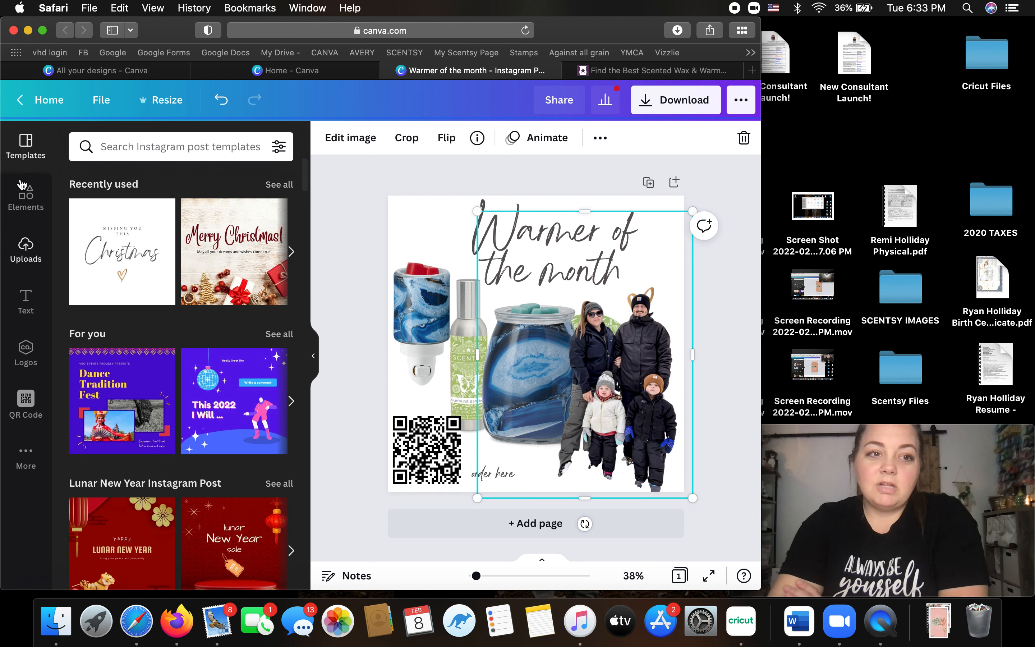
left_click(57, 95)
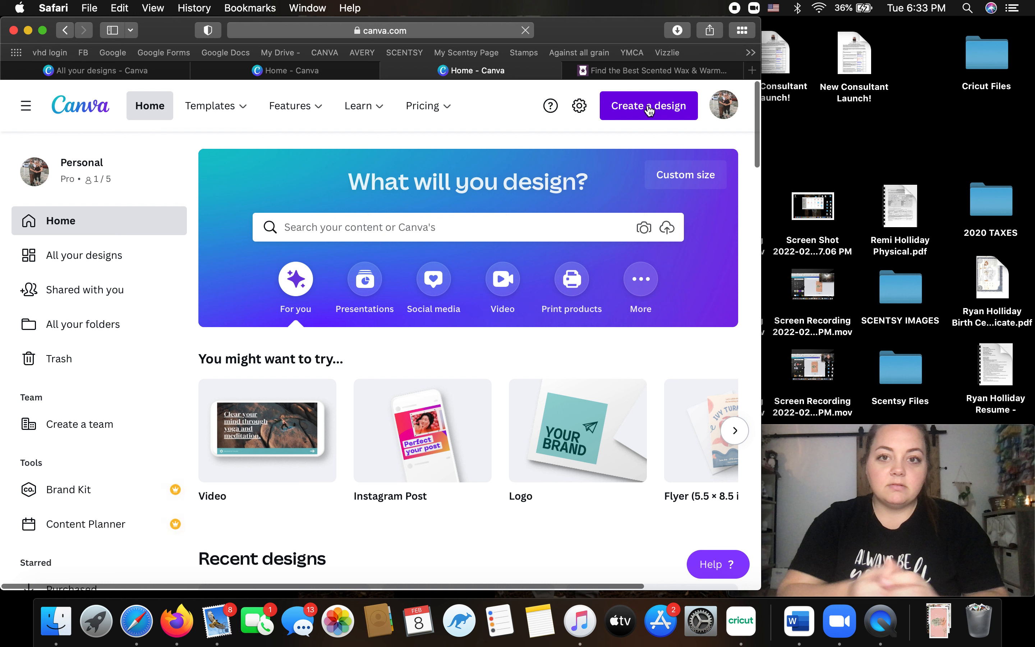
left_click(649, 110)
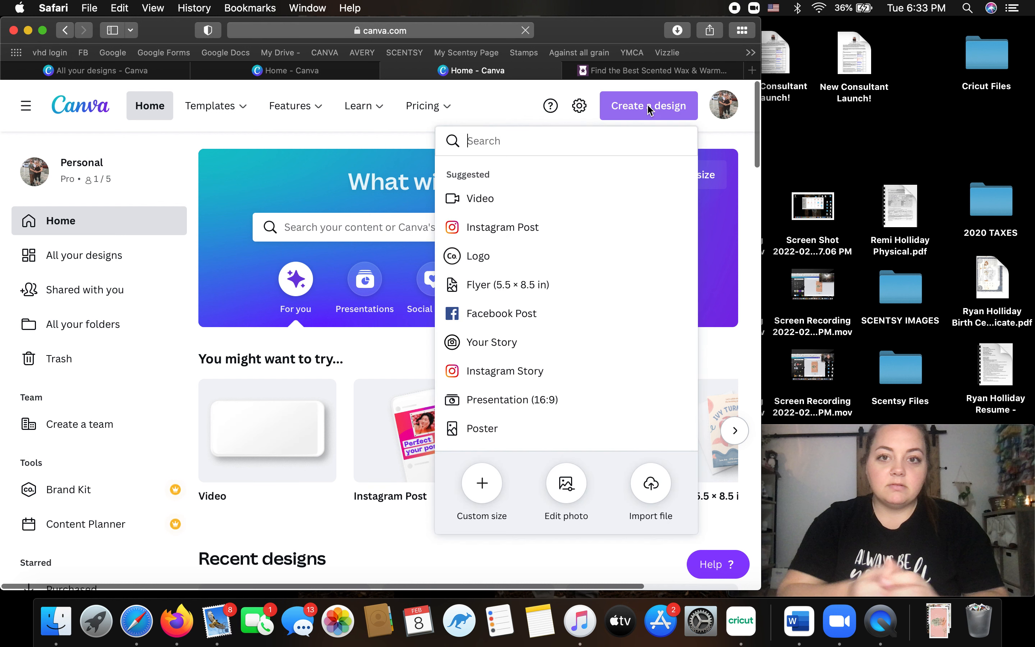
right_click(649, 110)
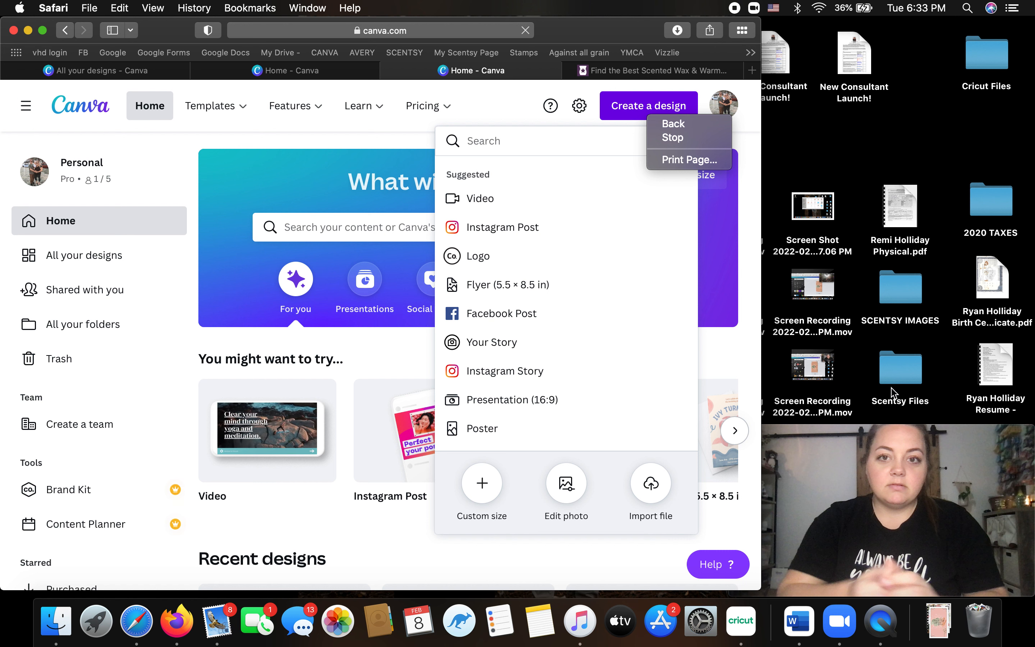
mouse_move(879, 508)
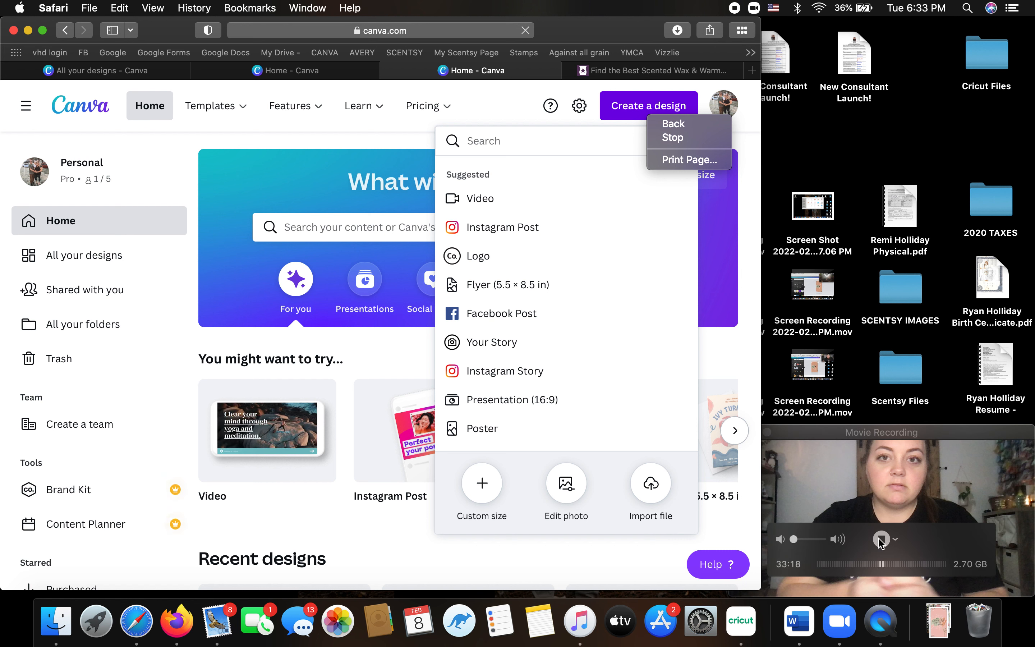
left_click(887, 541)
left_click(887, 541)
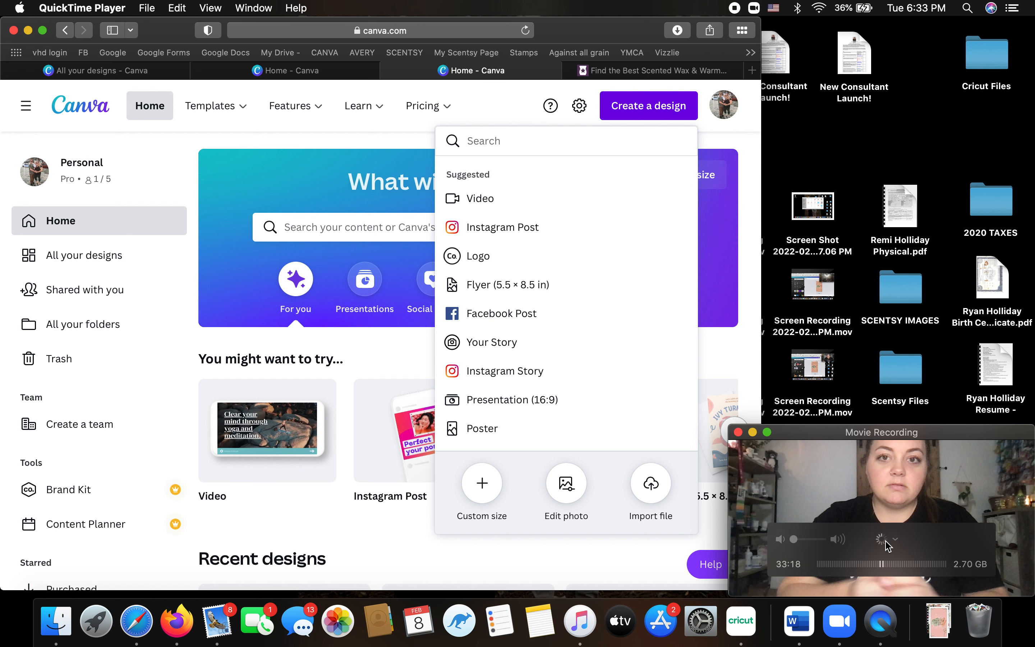